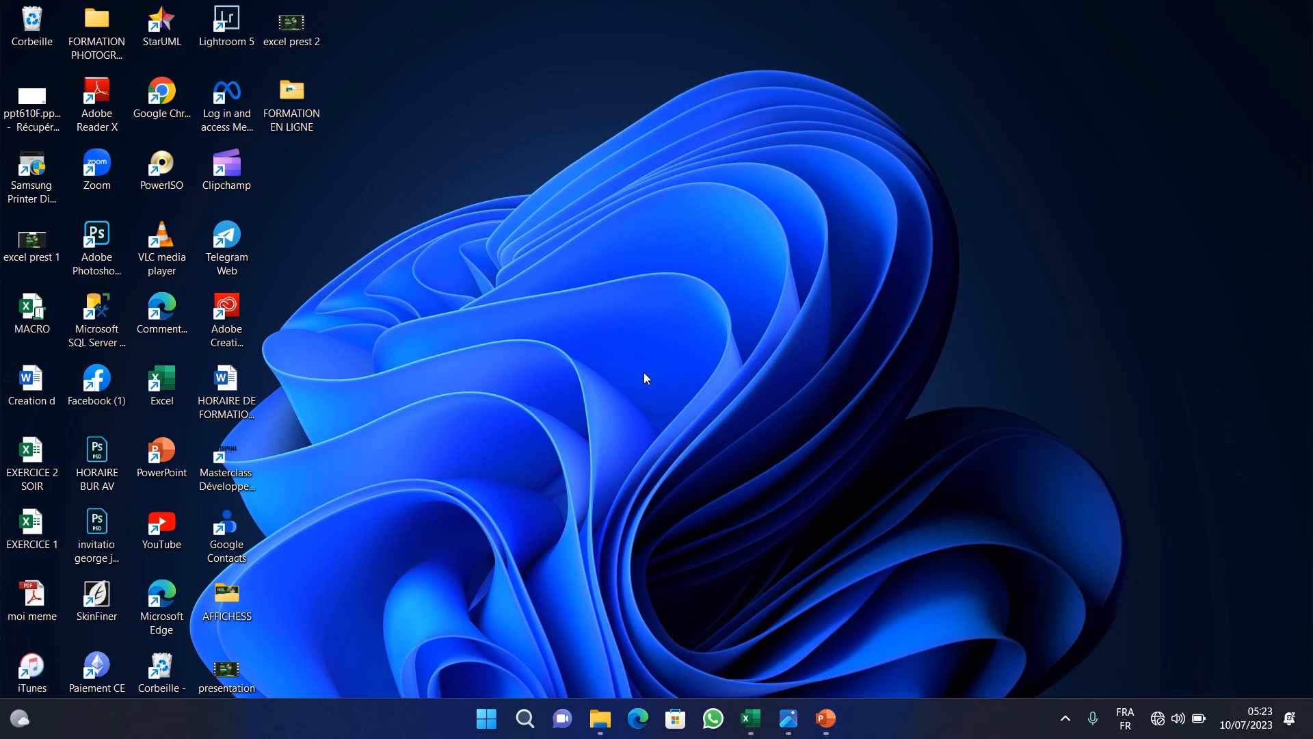
- Open the image viewer and page through the Excel training programme slides one by one
mouse_move(759, 712)
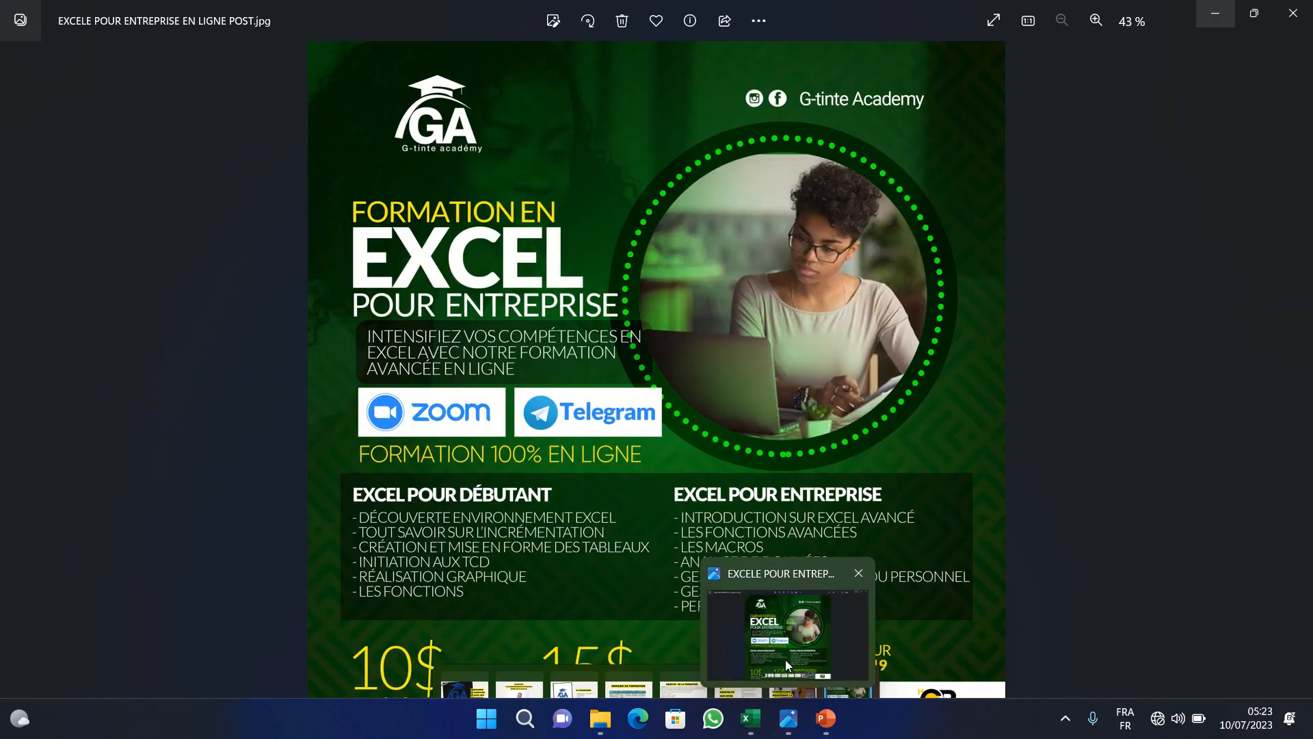
left_click(787, 664)
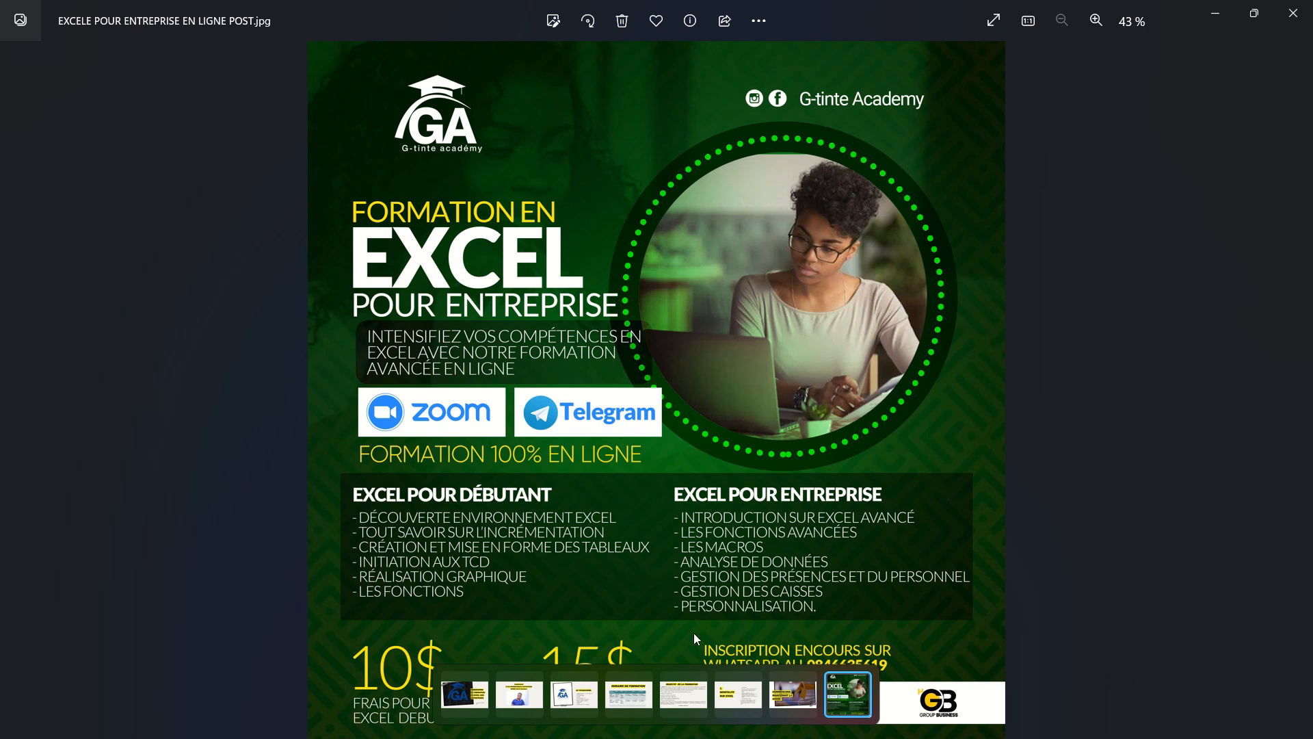
left_click(477, 697)
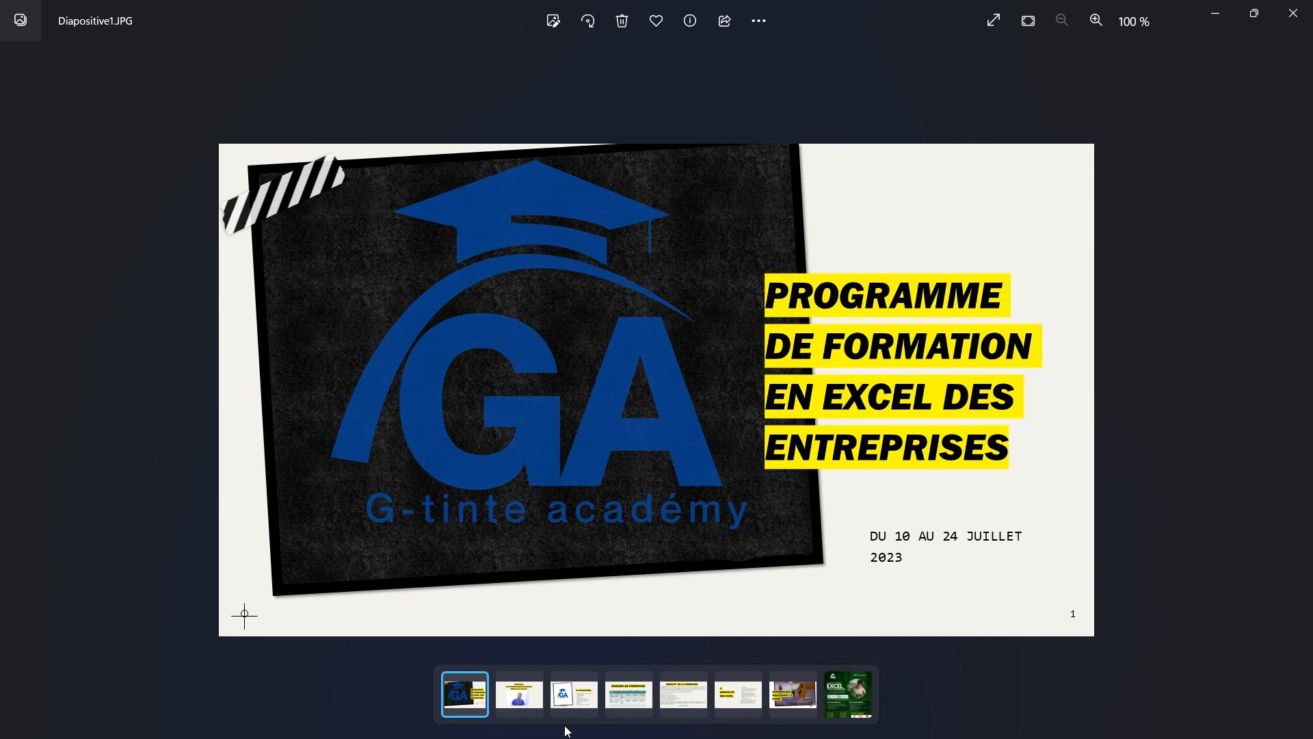
key("Right")
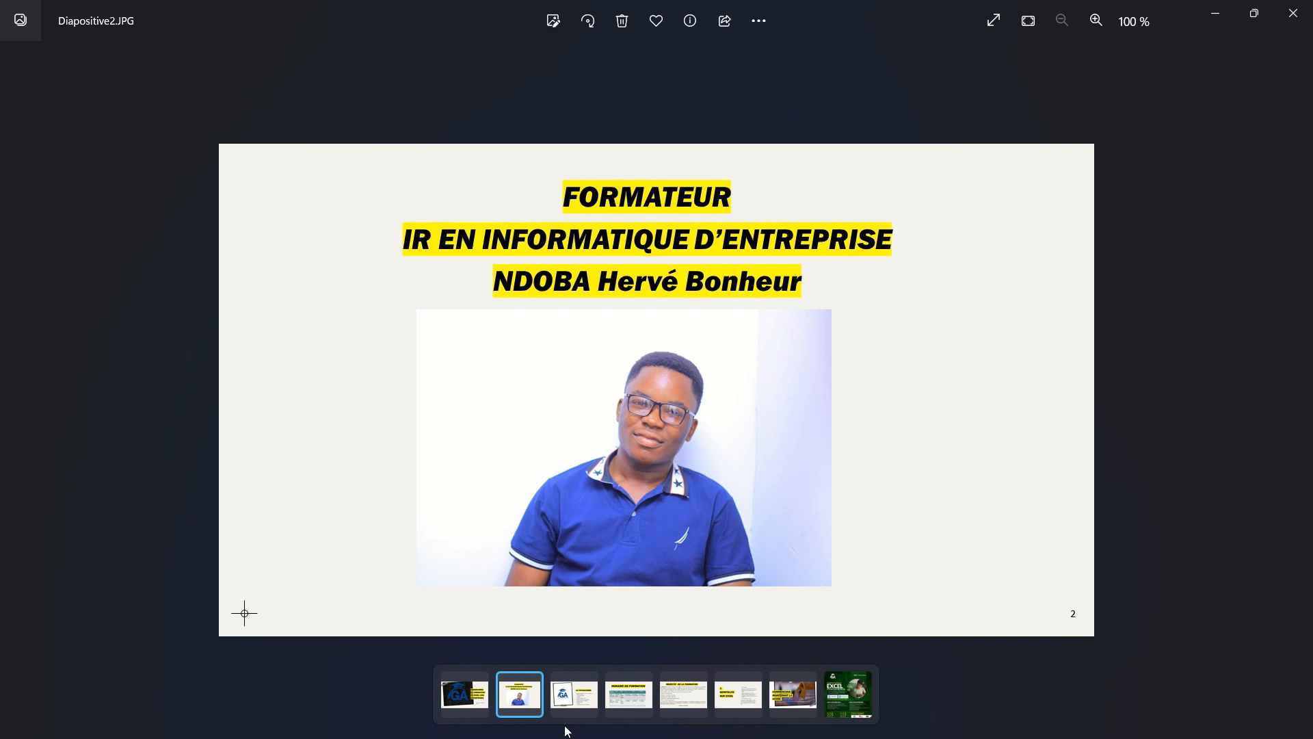
key("Right")
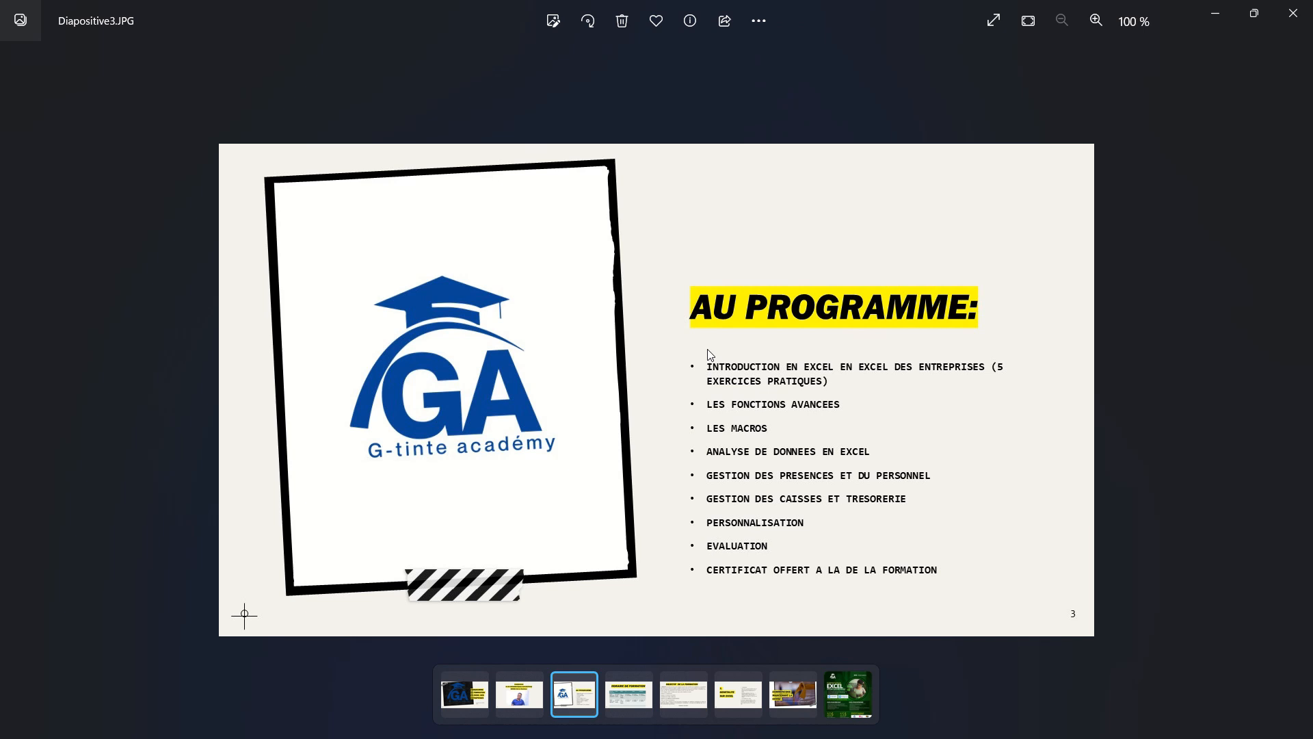
key("Right")
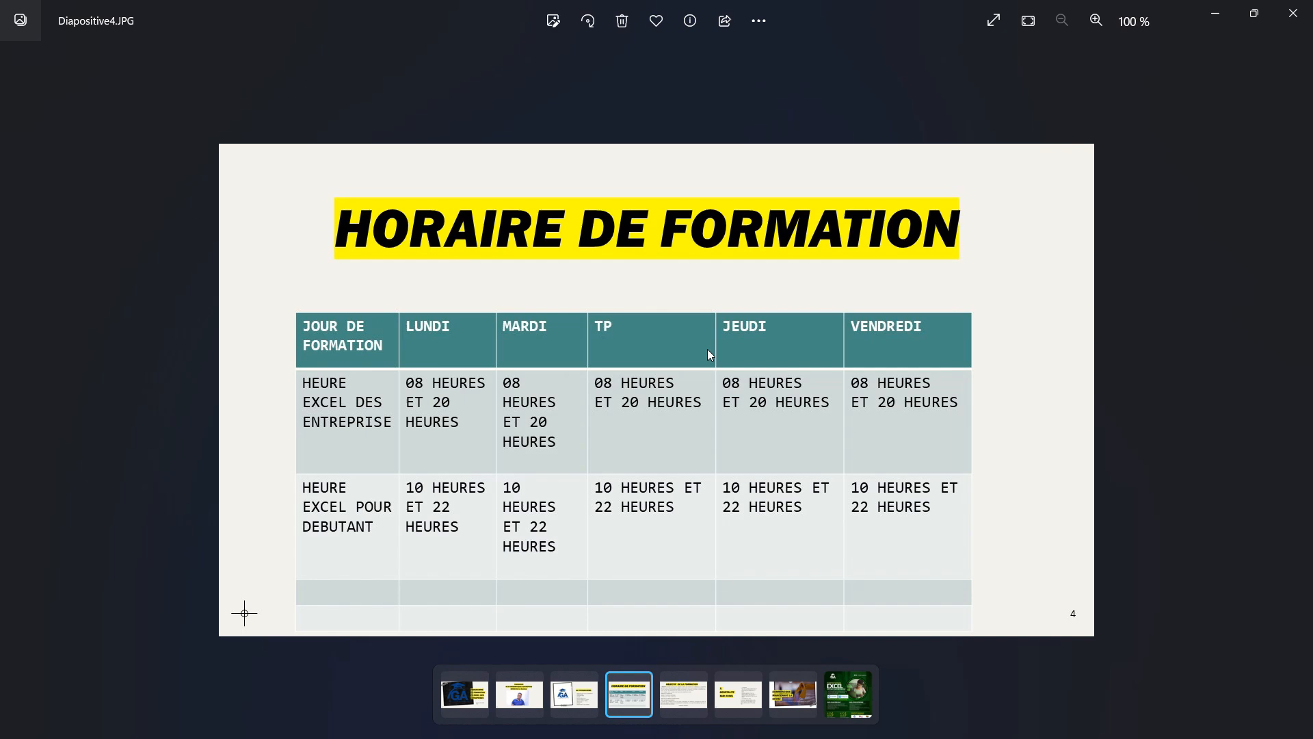
left_click(685, 696)
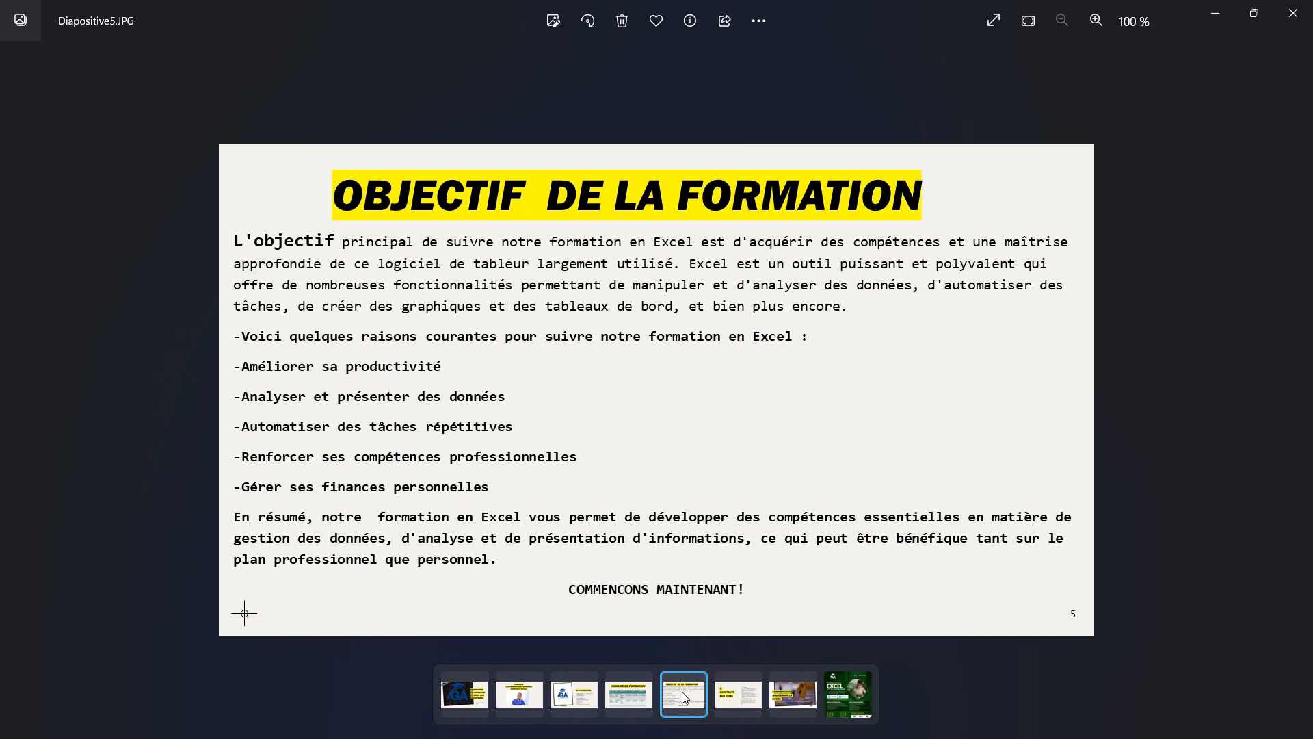
left_click(726, 685)
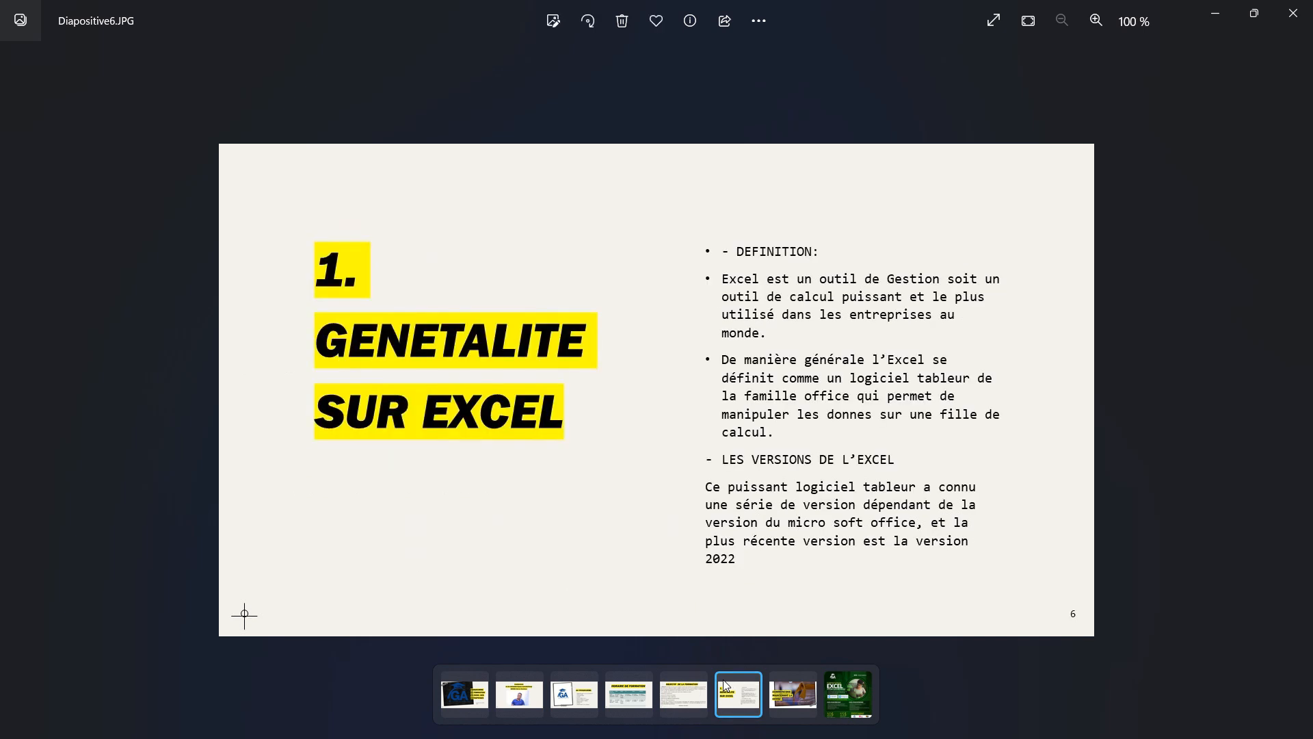
mouse_move(704, 719)
key("Right")
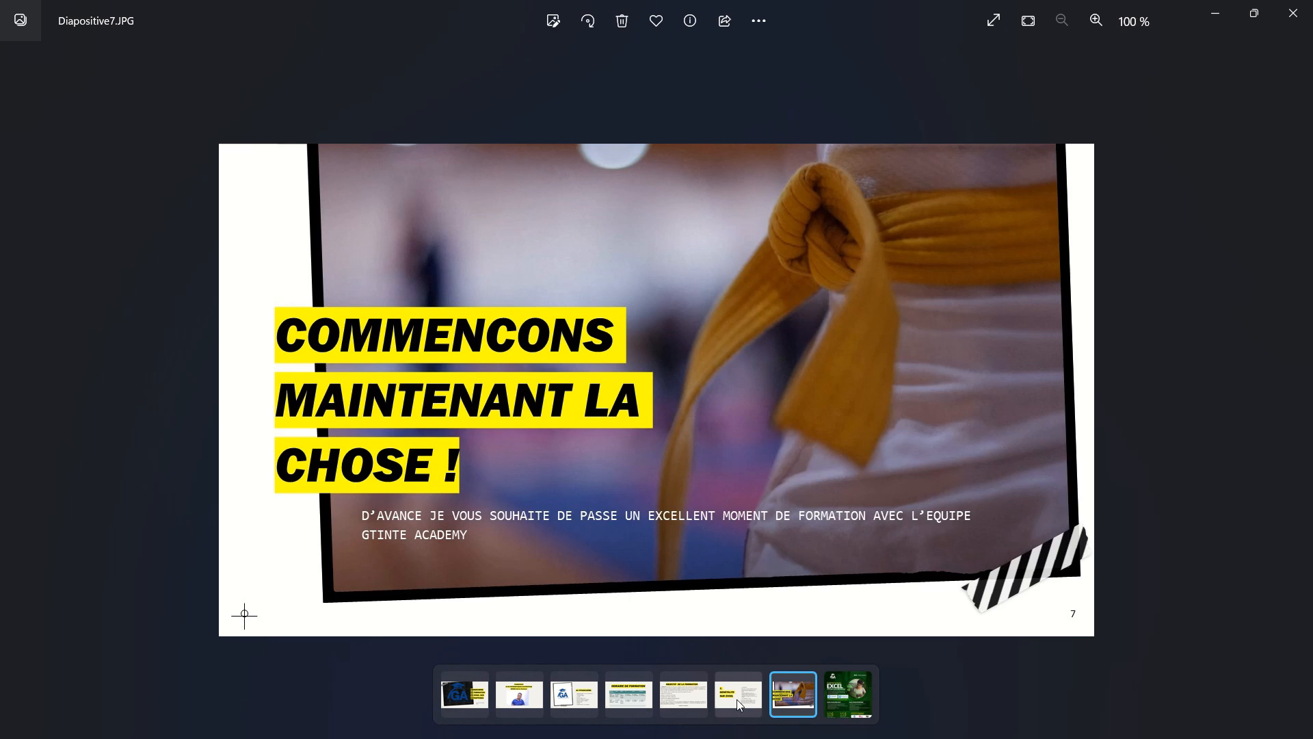
key("Right")
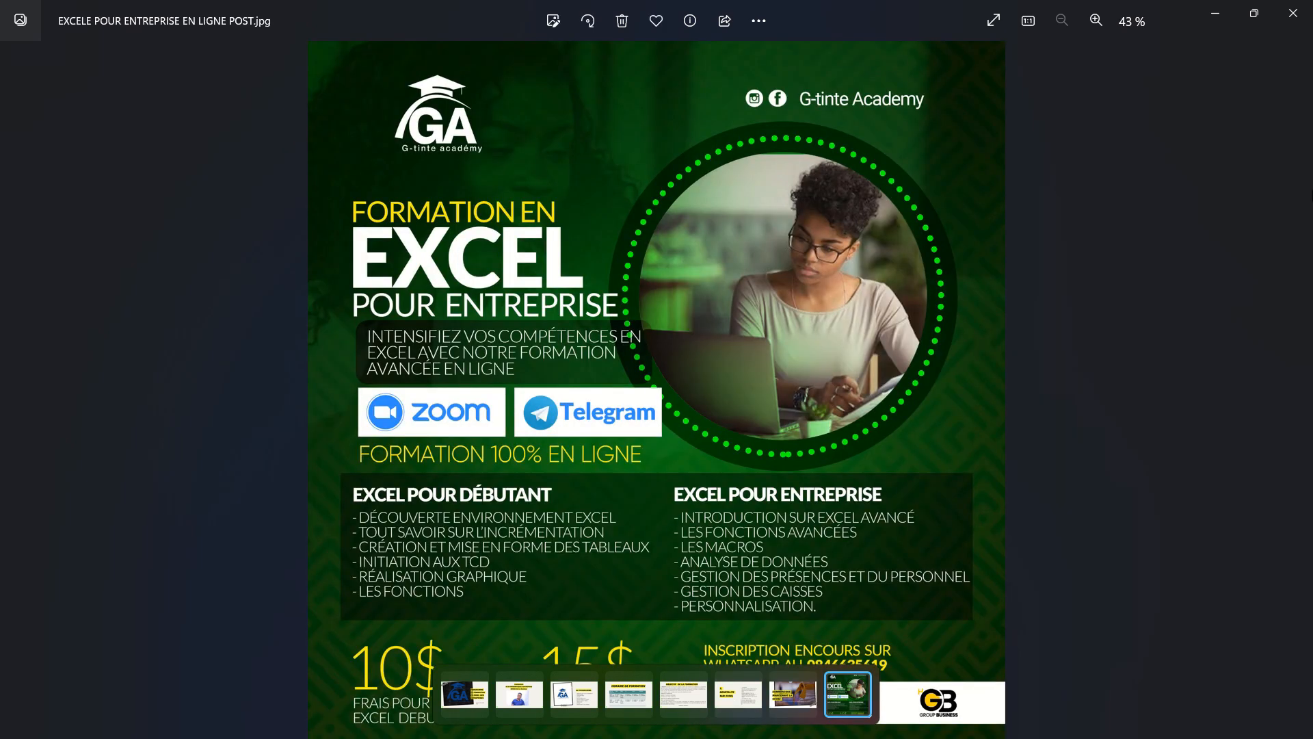
- Minimize the viewer, launch Excel in a maximized window, and create a new blank workbook
left_click(1214, 20)
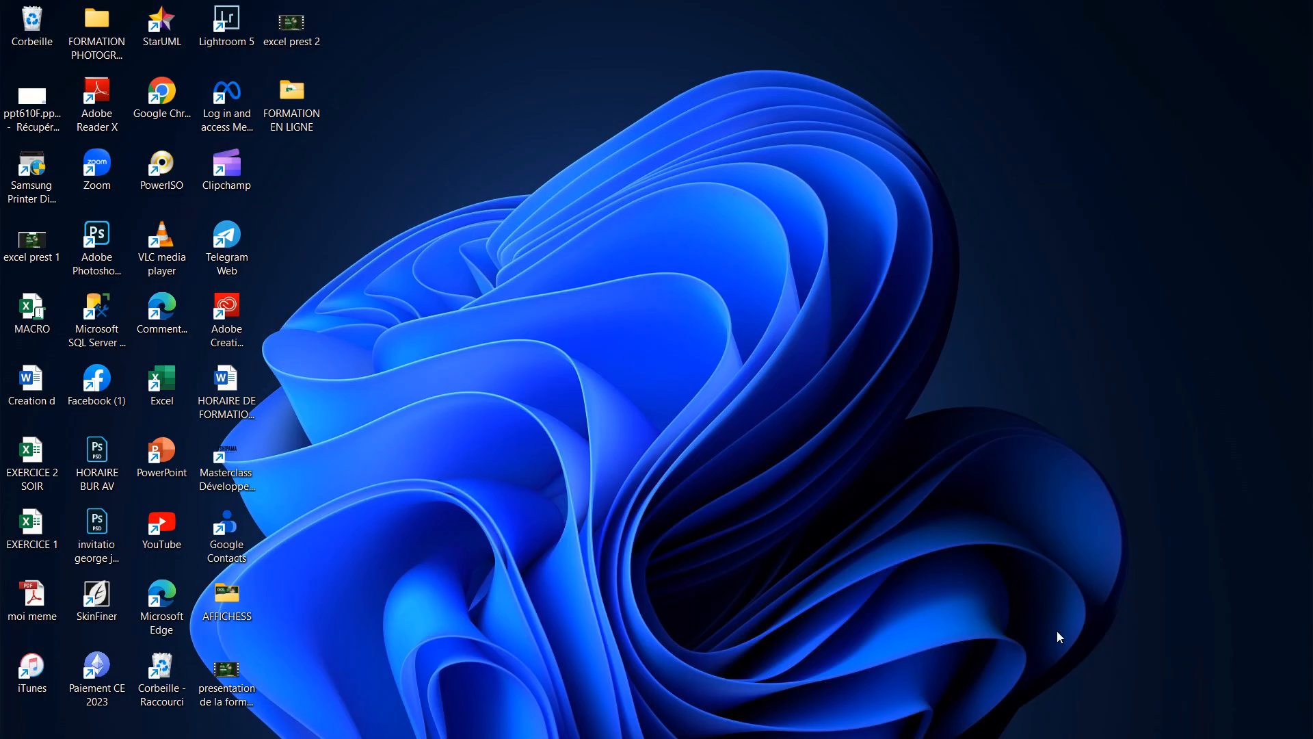
double_click(158, 395)
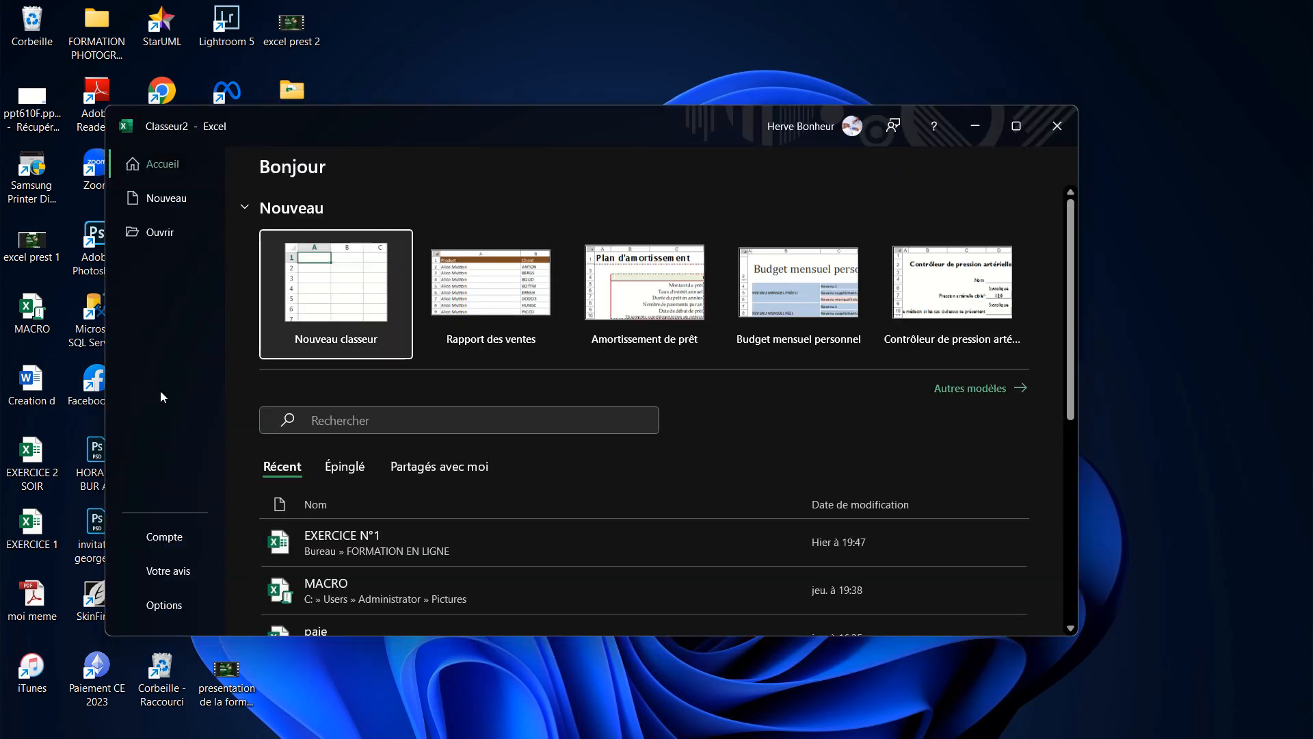
left_click(1019, 132)
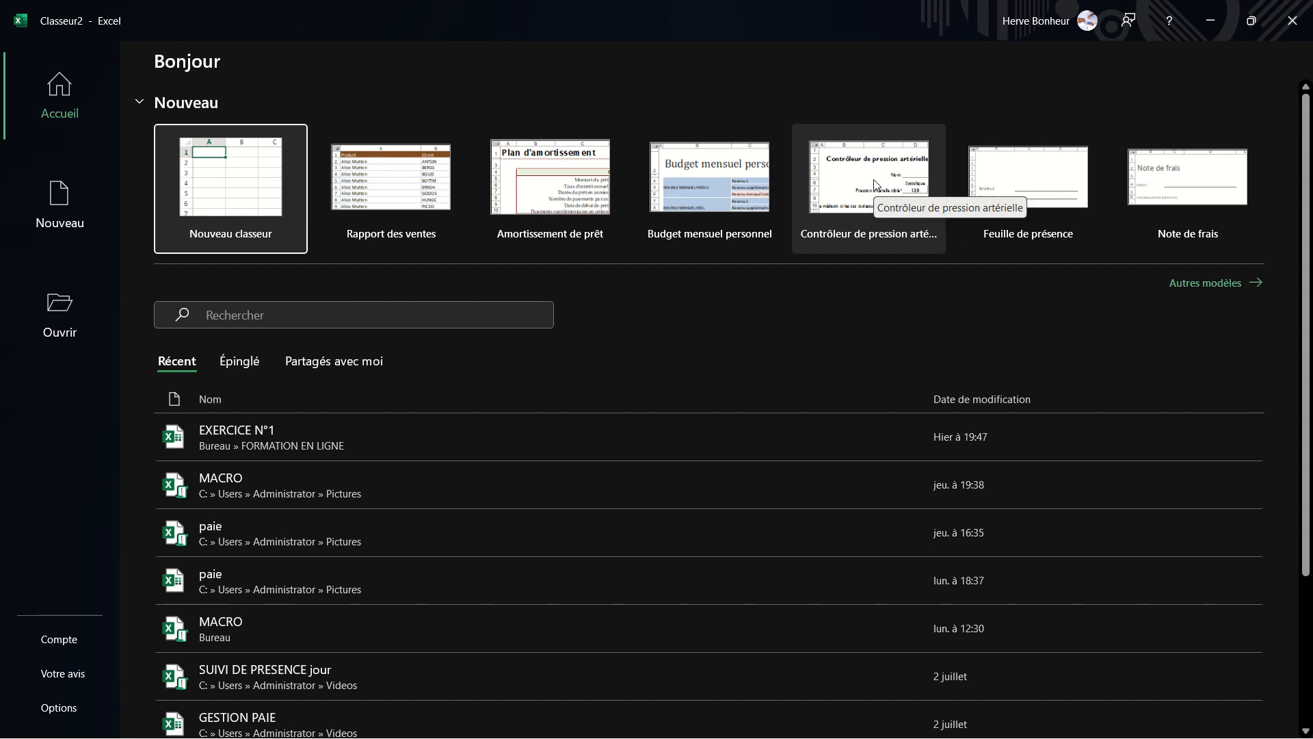
left_click(223, 150)
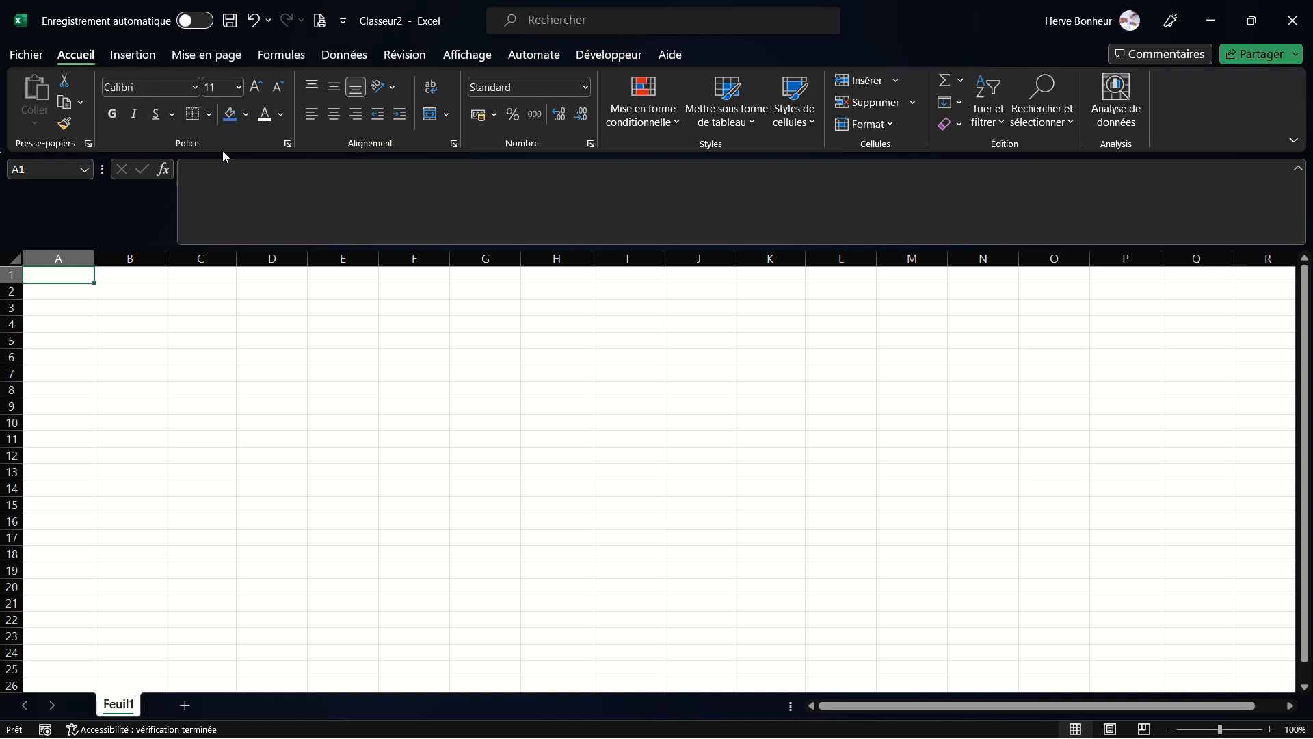
- Start Save As and browse to the FORMATION EN LIGNE folder on the Bureau
left_click(27, 60)
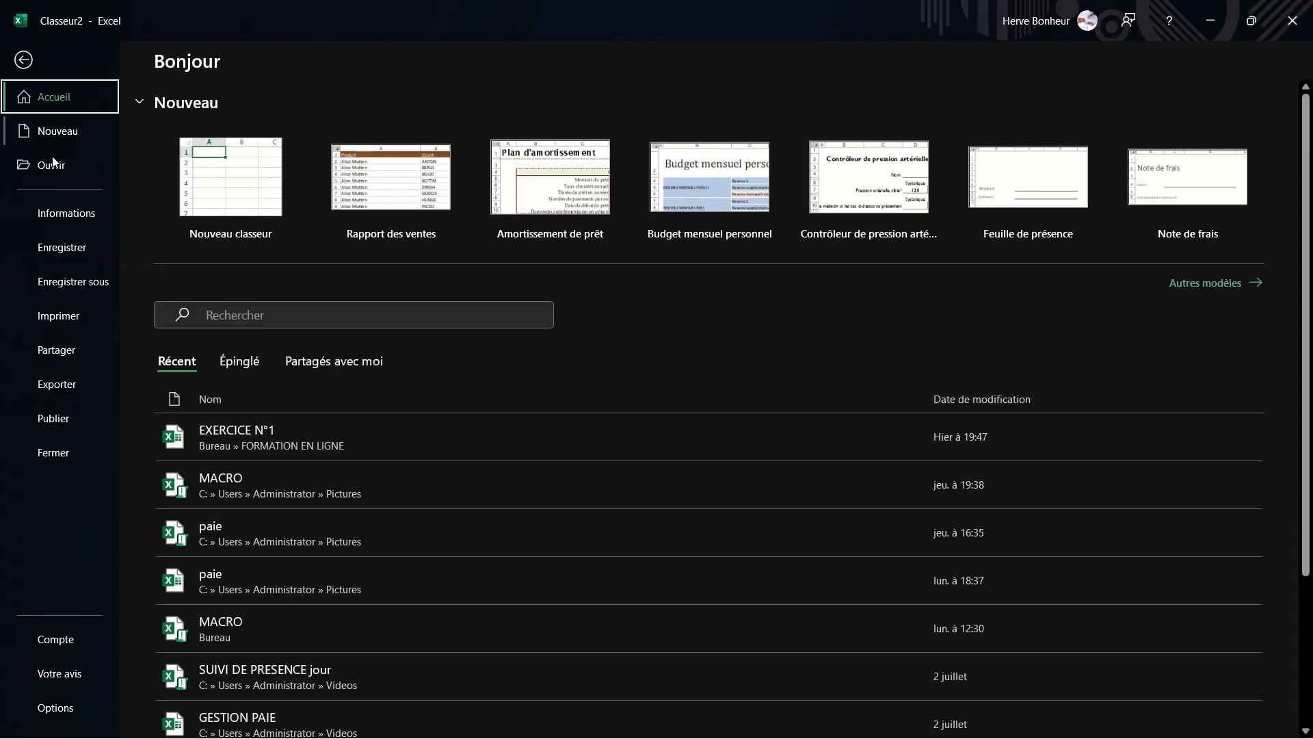
left_click(67, 249)
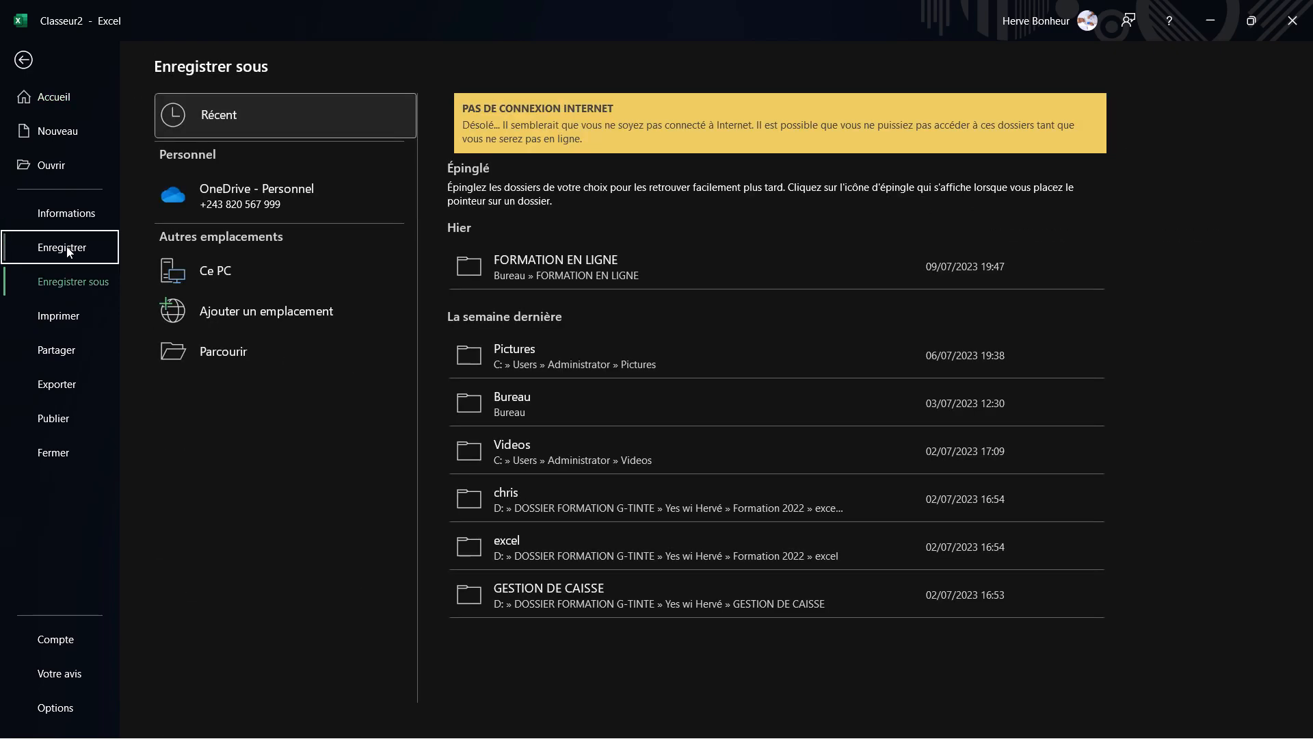
left_click(237, 352)
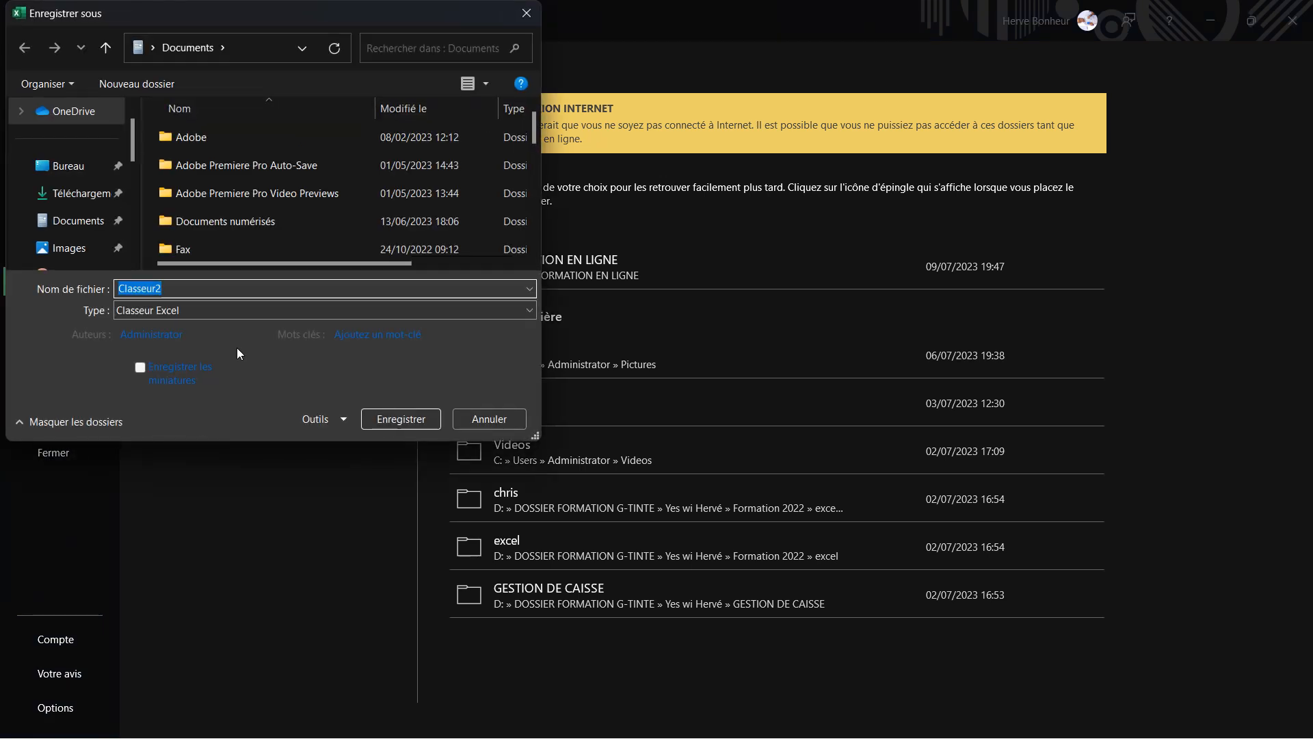
left_click(101, 176)
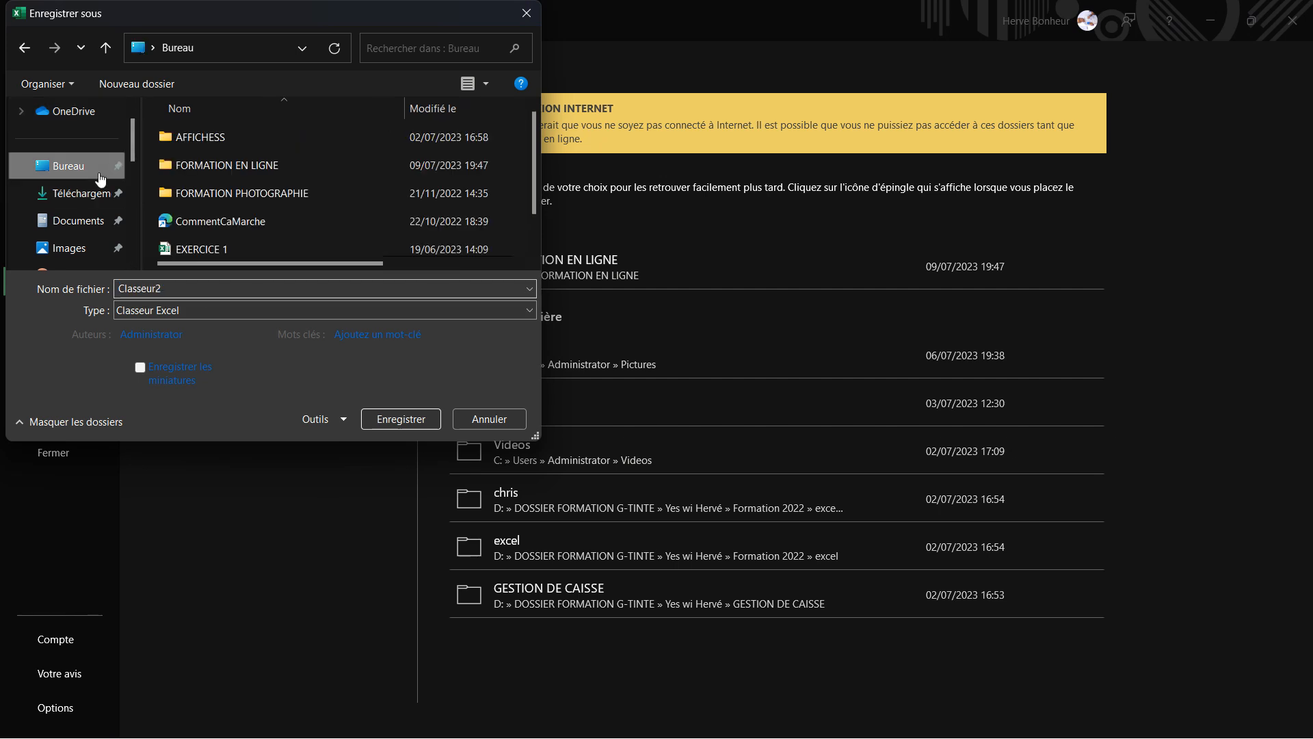
double_click(275, 173)
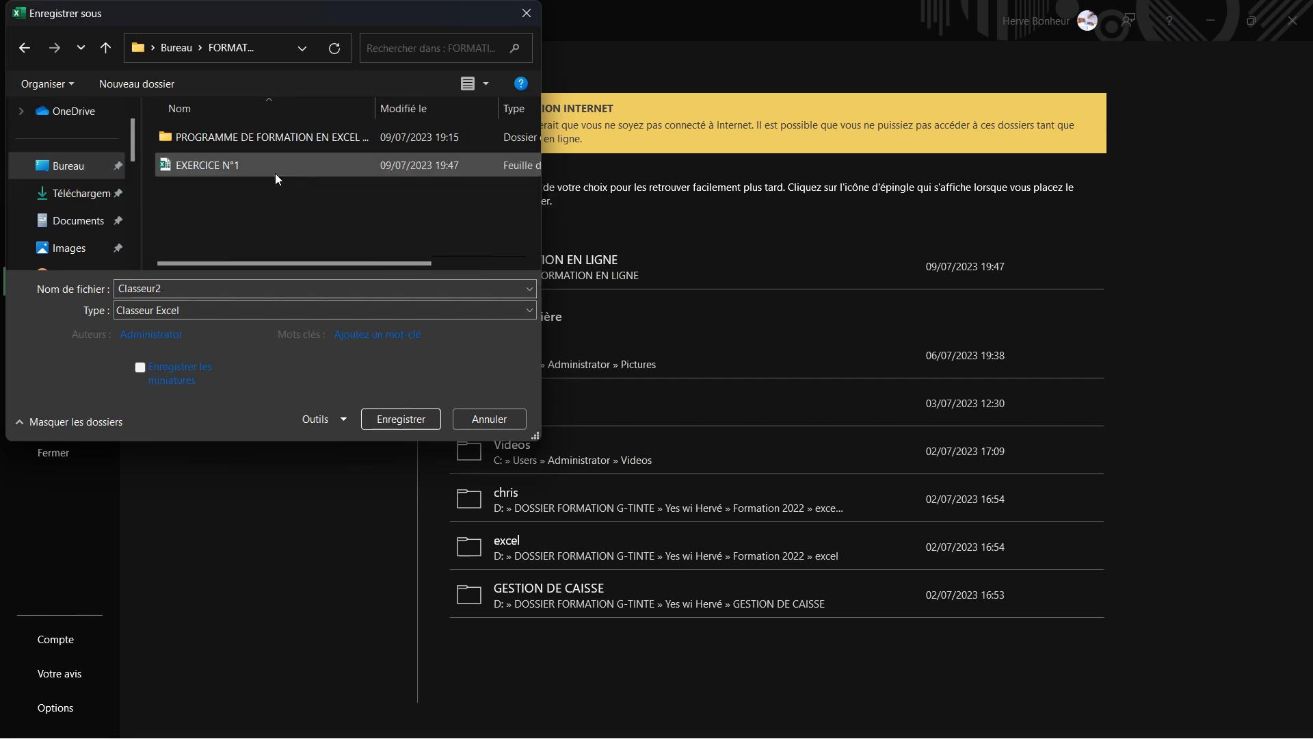
- Save the workbook there under the file name EXERCICE EXCEL 1 JOUR
double_click(235, 290)
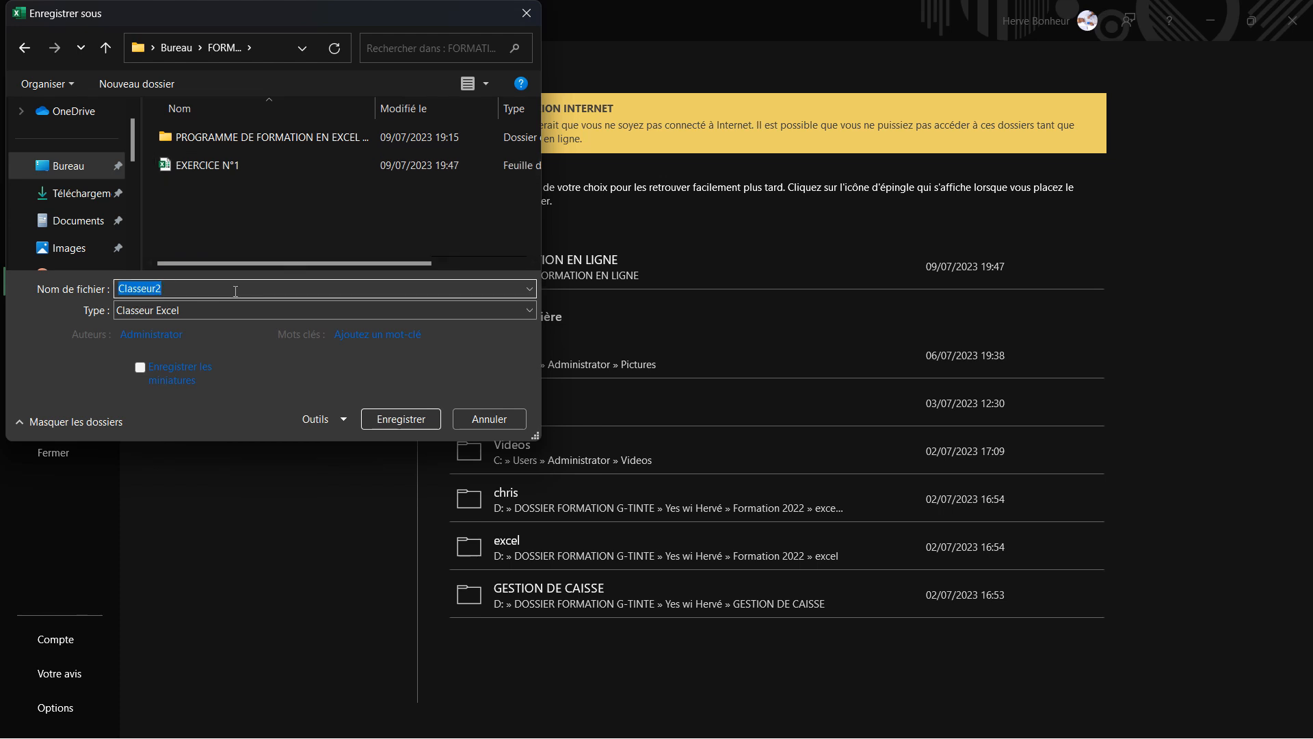
type("E")
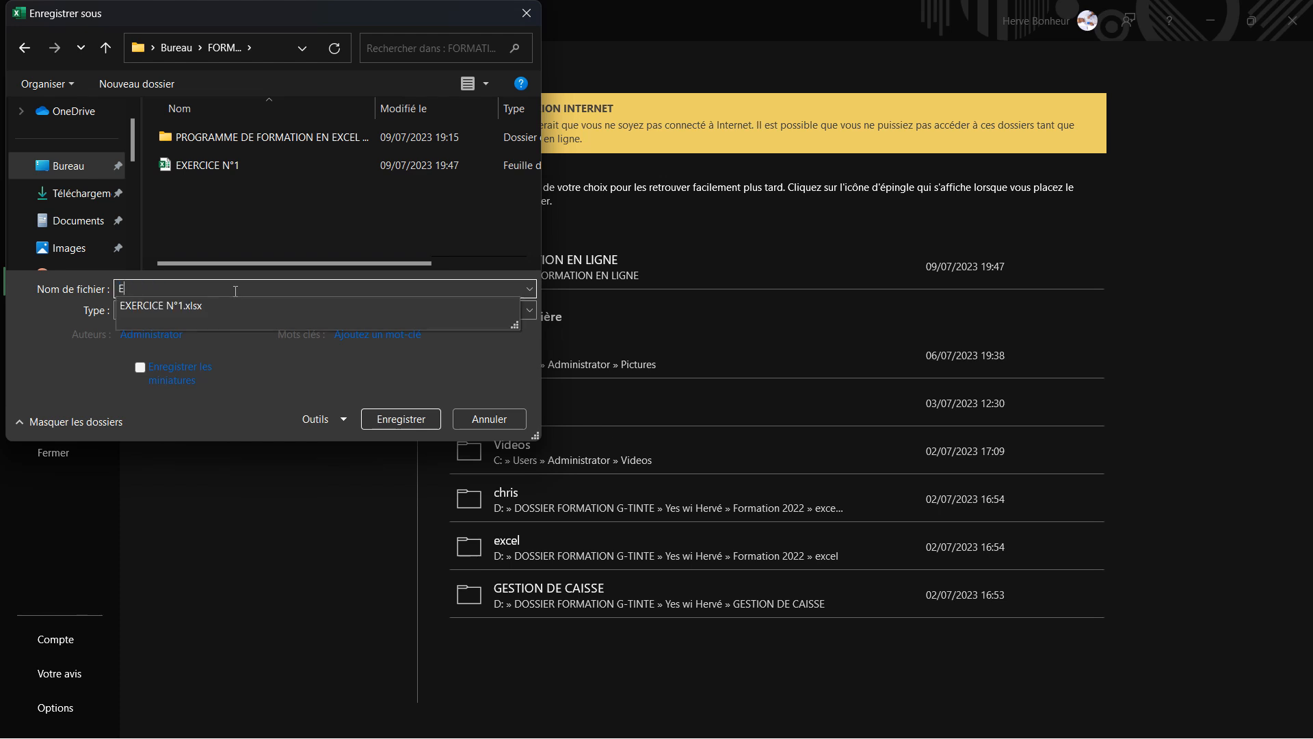
type("XERCICE E")
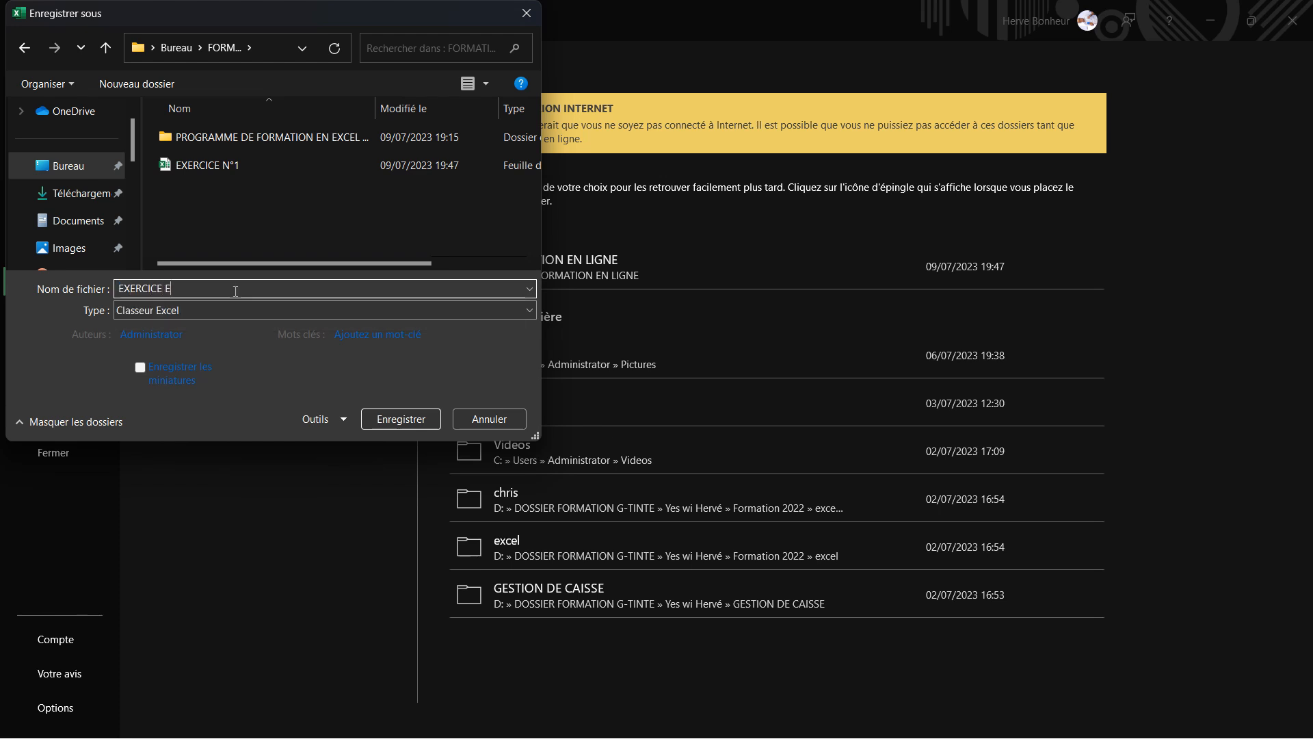
type("XCEL ")
type("A")
type(" JOUR")
left_click(200, 285)
key("BackSpace")
type("1")
left_click(406, 416)
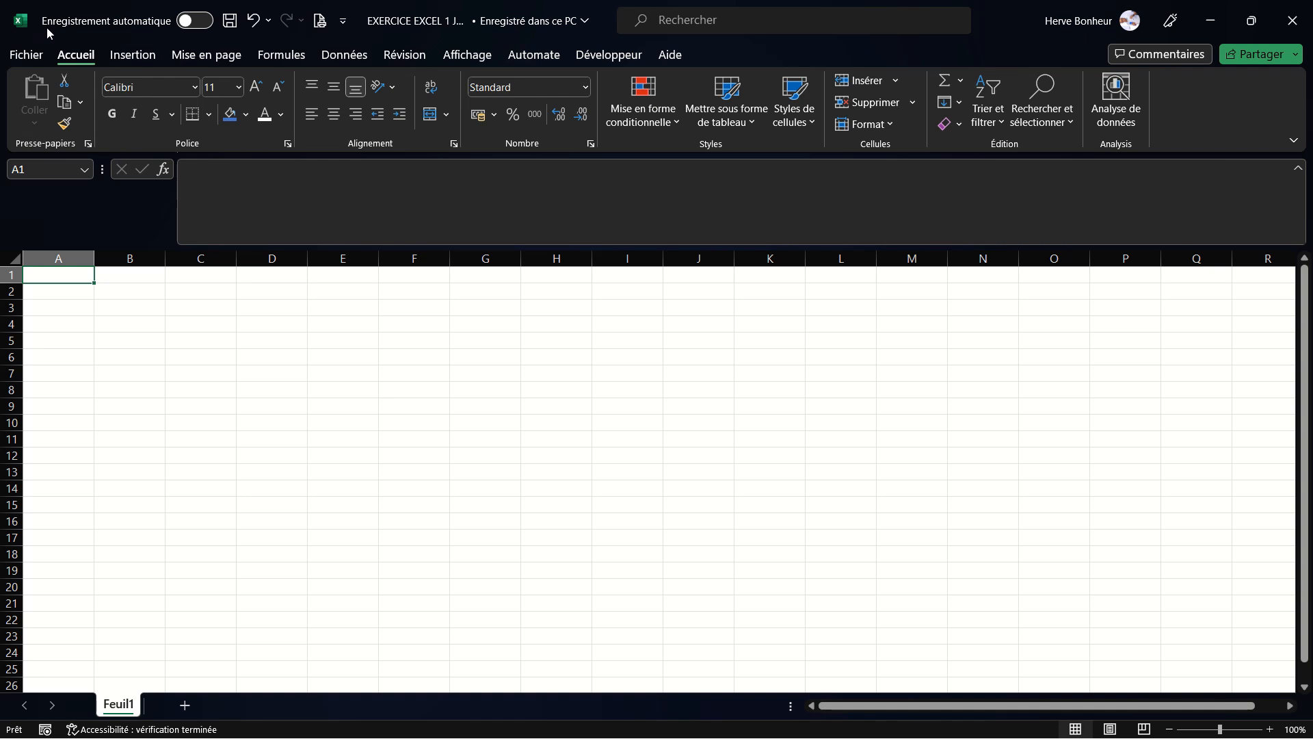
- Open the Quick Access Toolbar customization menu to review its options, then close it
left_click(344, 24)
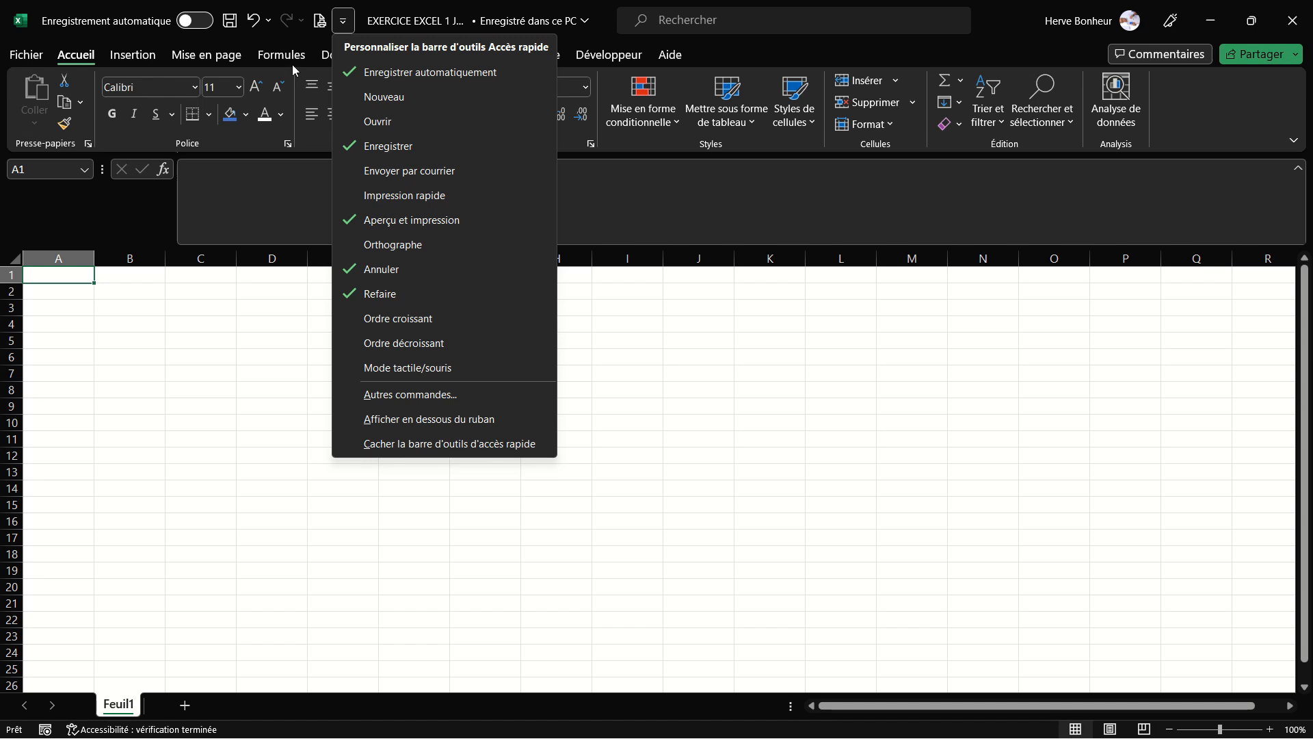
left_click(272, 32)
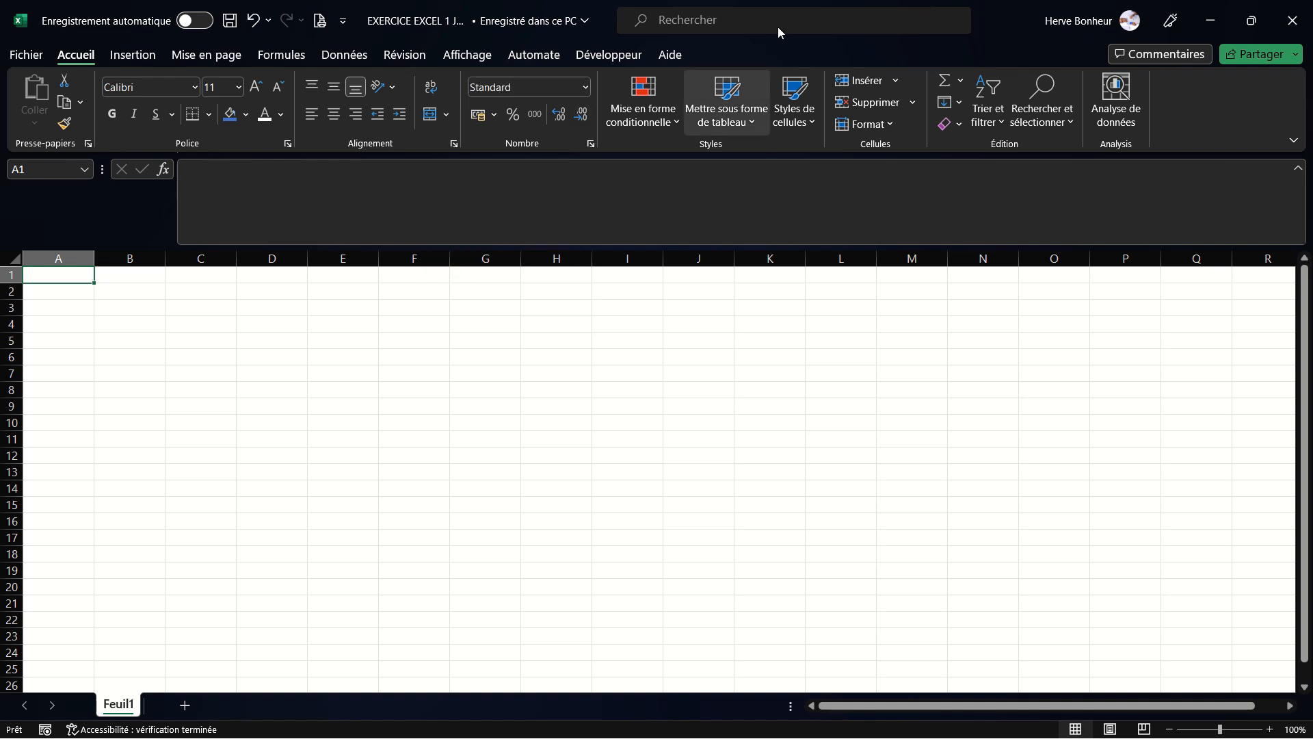
- Select the entire sheet and various individual cells to explore the worksheet grid
left_click(14, 261)
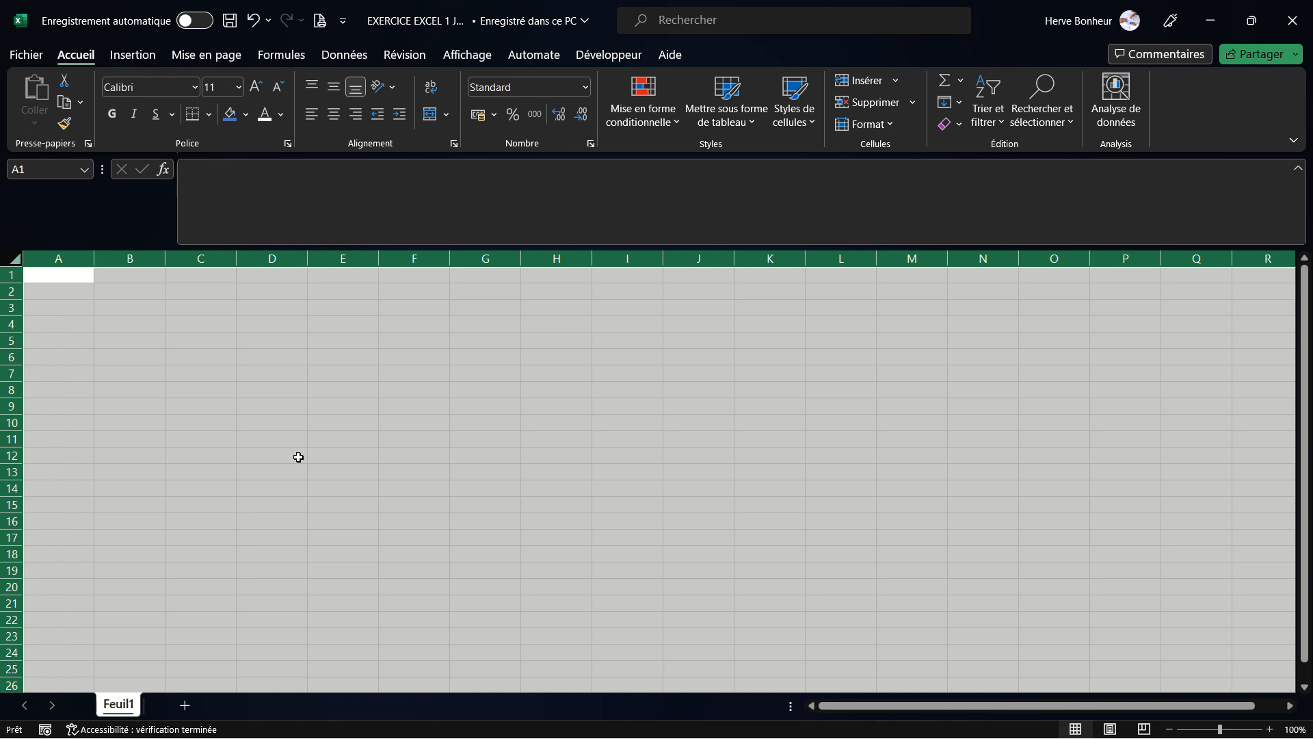
left_click(62, 327)
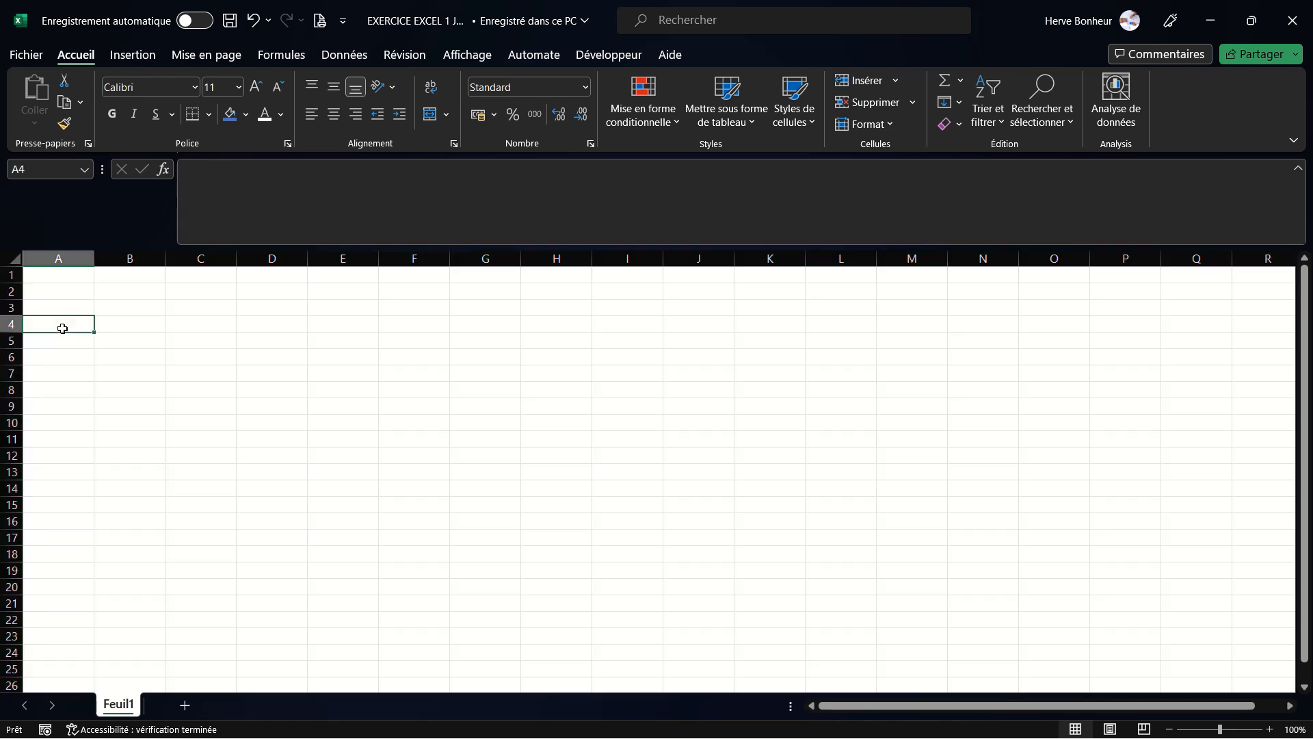
left_click(15, 258)
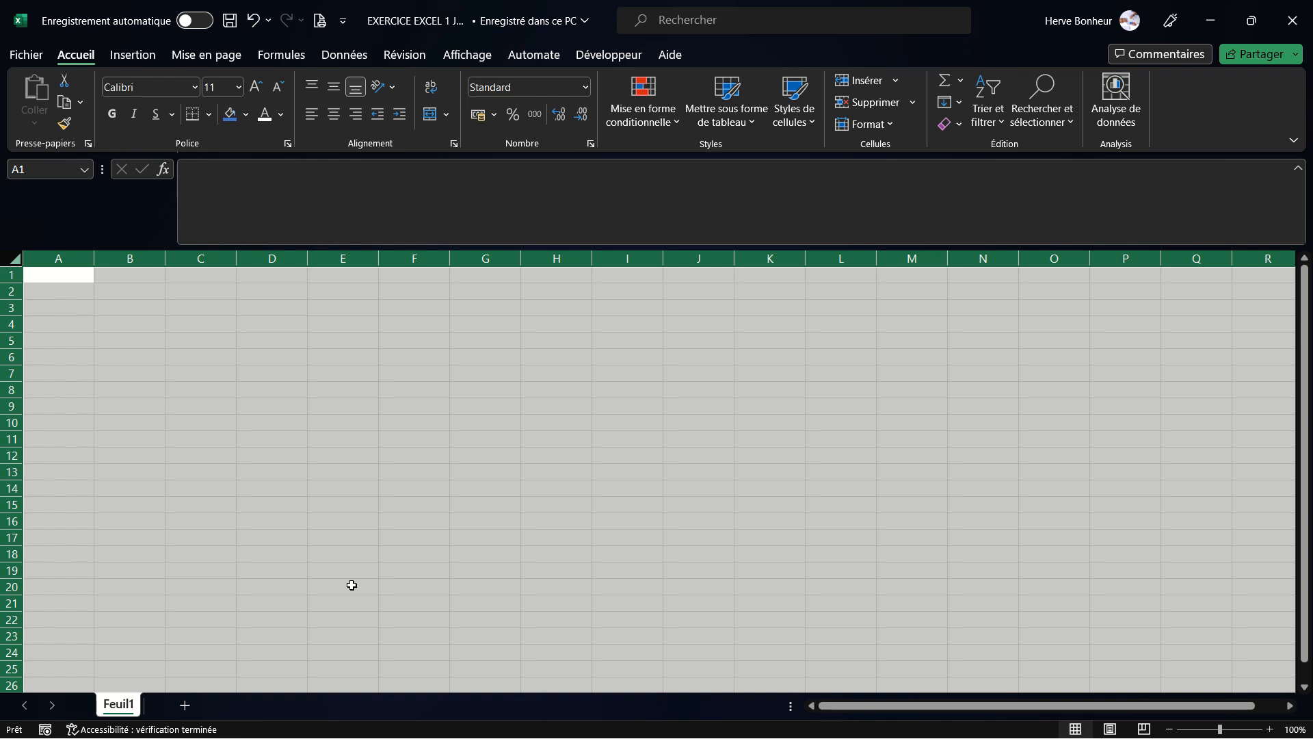
left_click(120, 320)
left_click(199, 355)
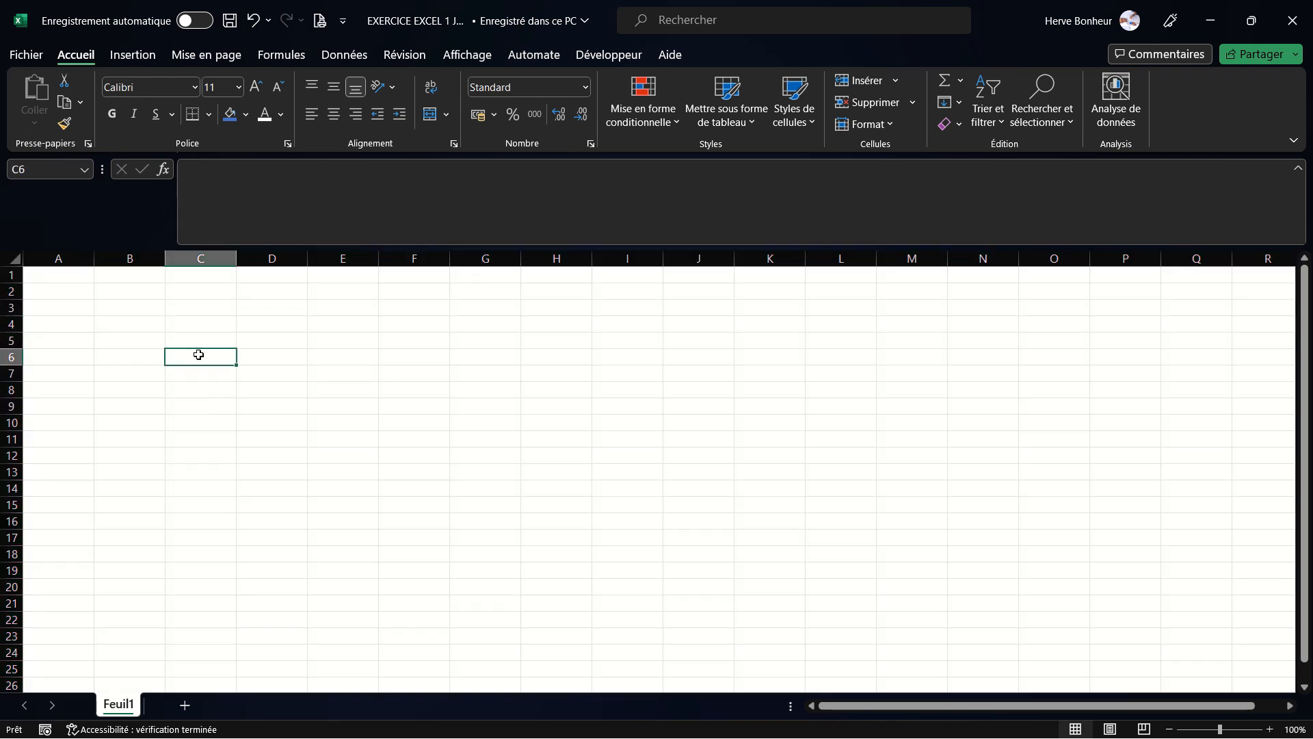
left_click(389, 407)
left_click(516, 387)
left_click(380, 338)
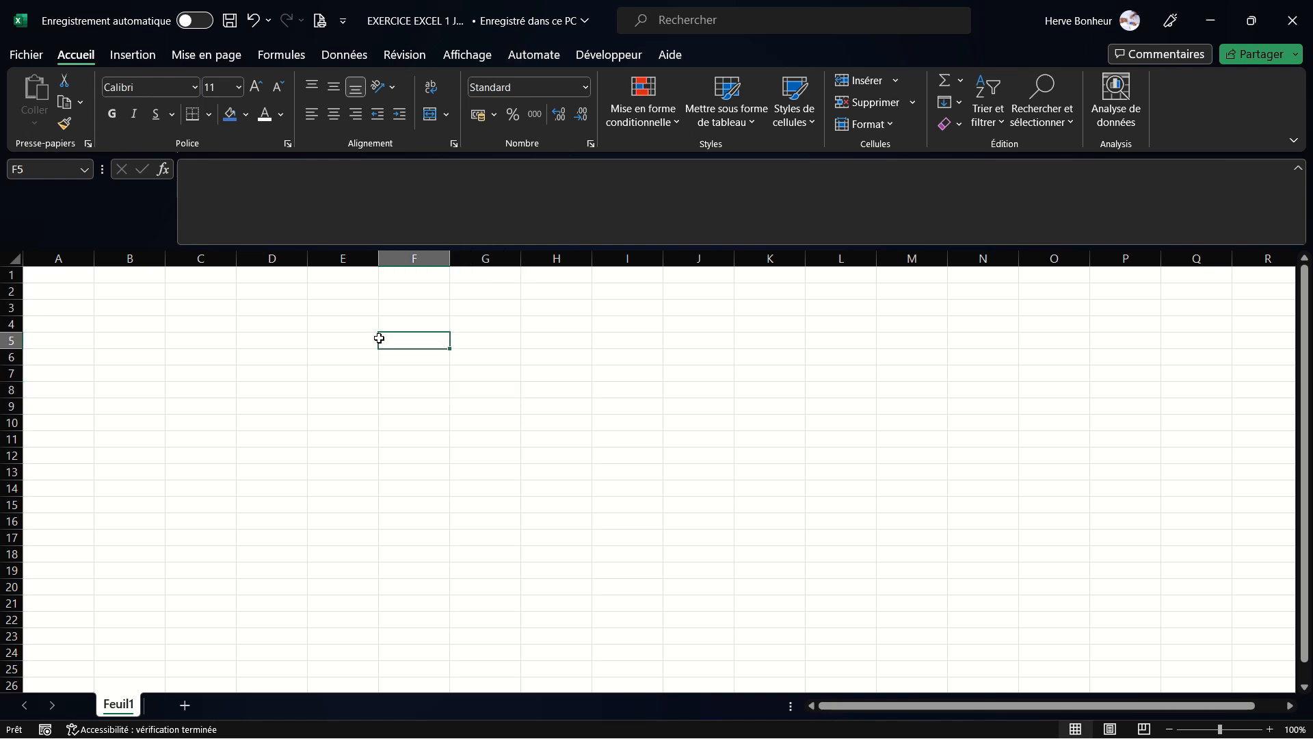
left_click(243, 333)
left_click(288, 406)
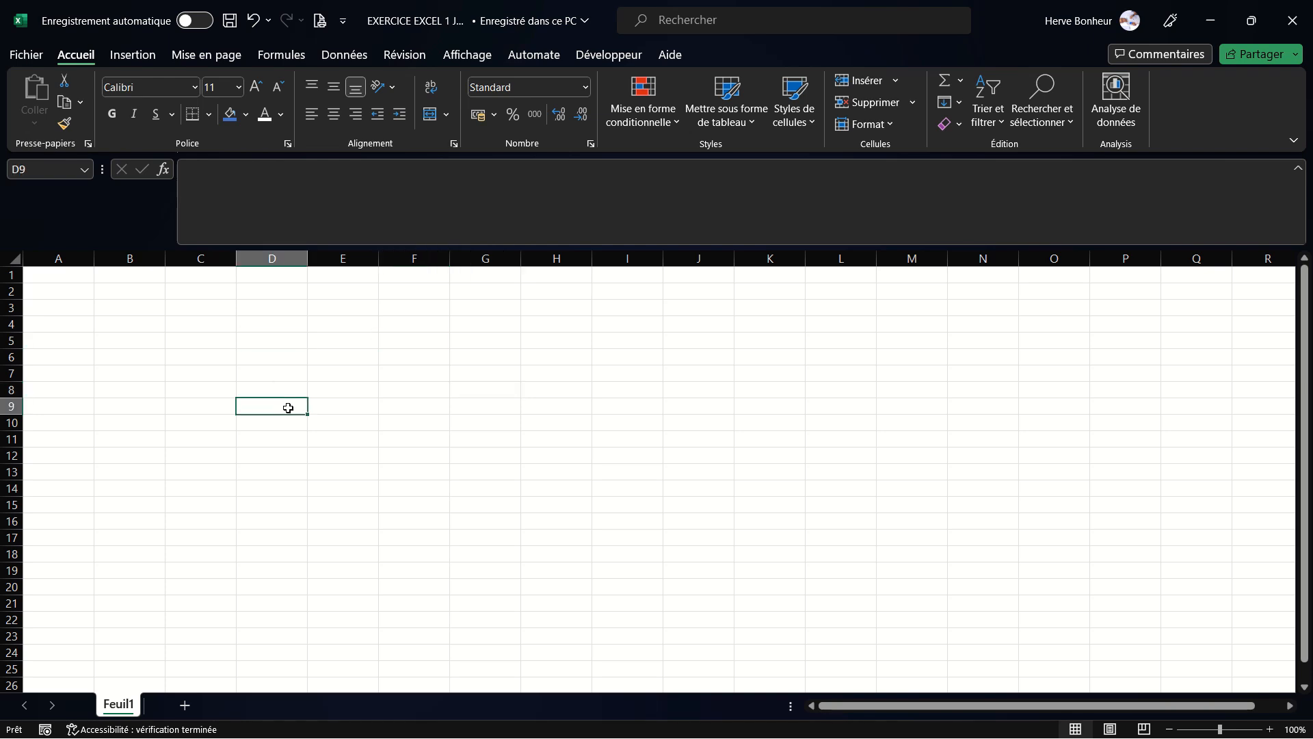
left_click(416, 442)
left_click(154, 351)
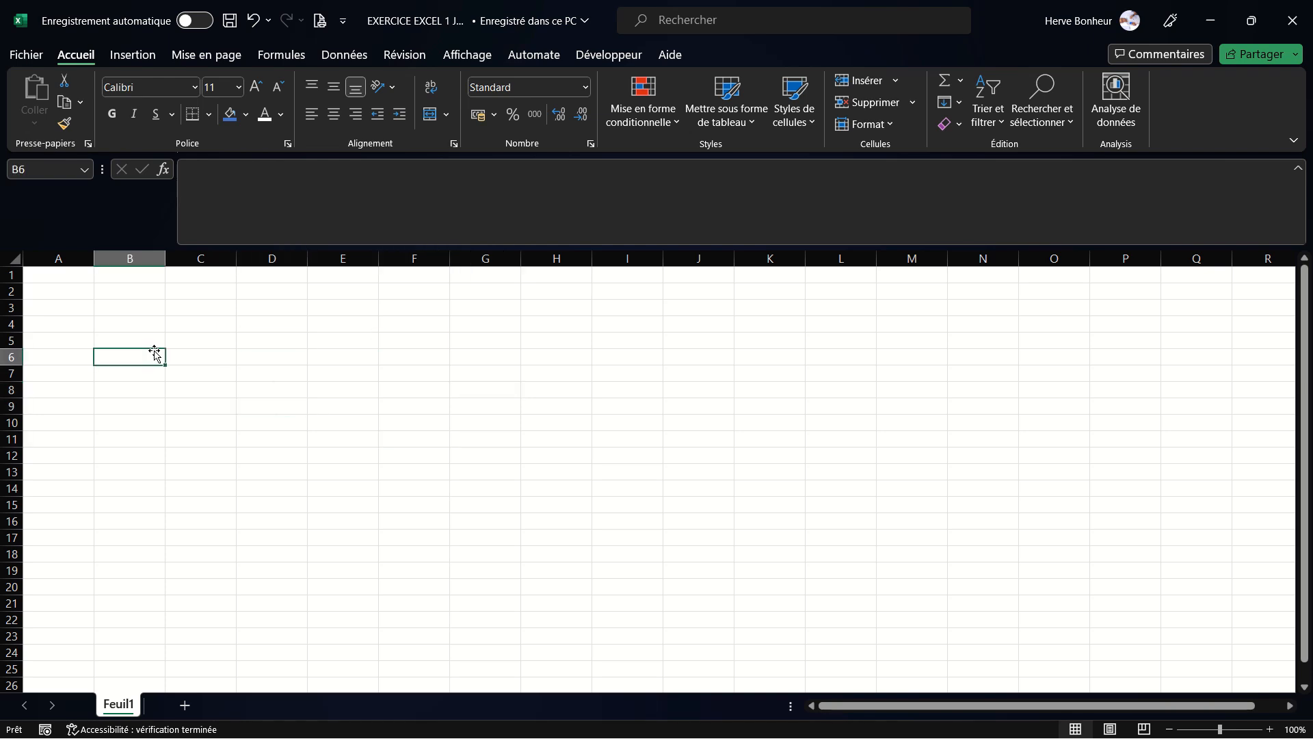
- Jump from A1 to the sheet's last row and select row 1048576
left_click(80, 278)
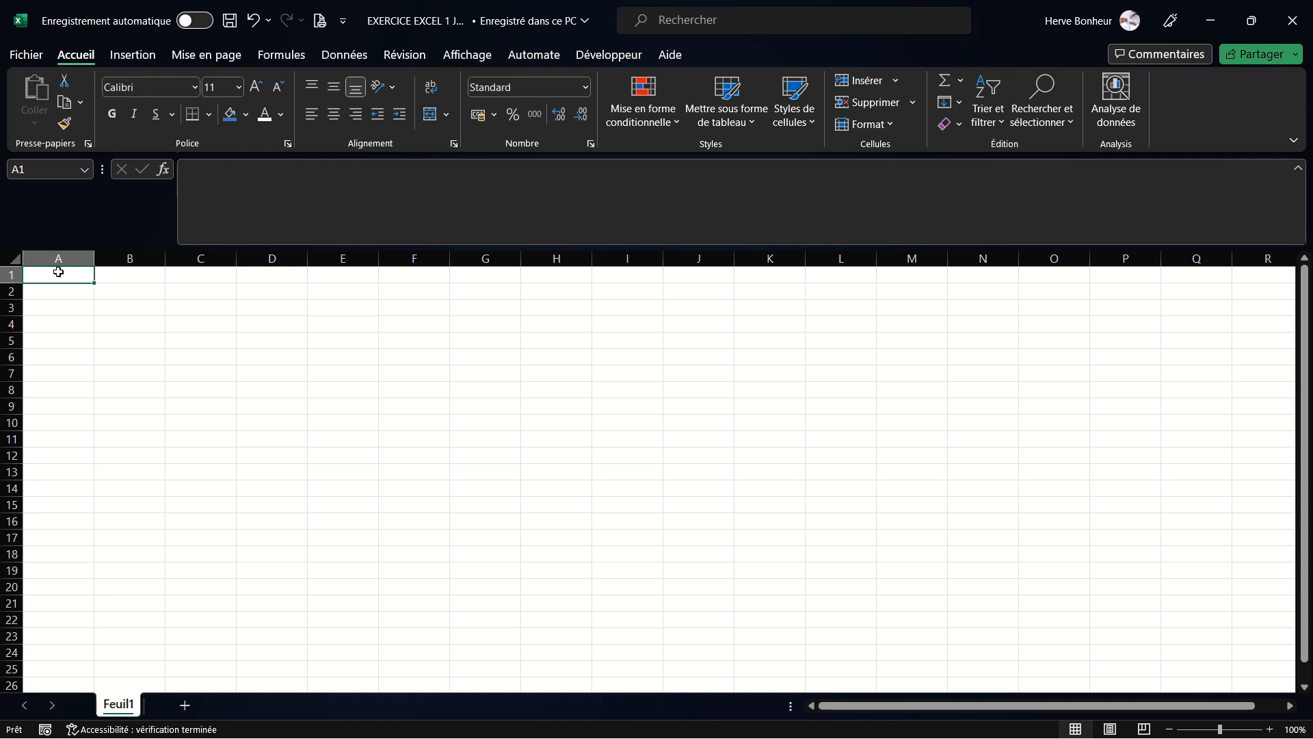
key("ctrl+Down")
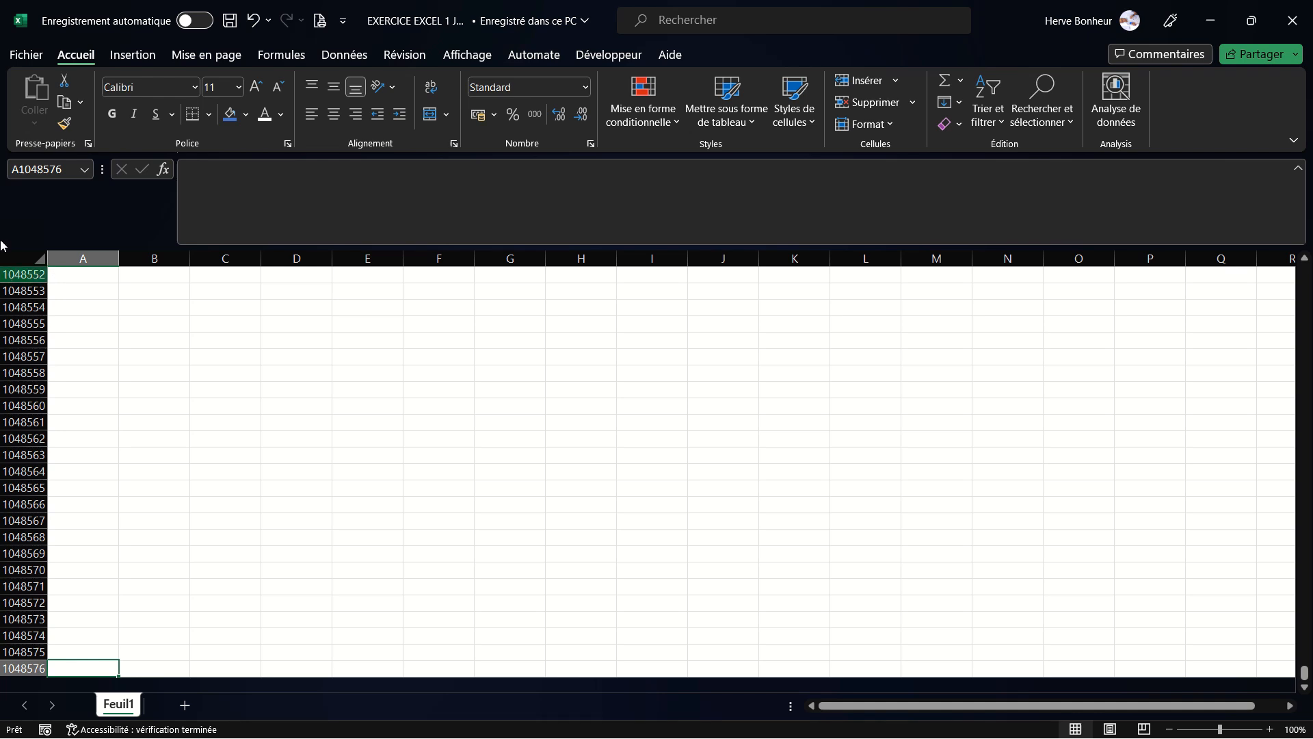
left_click(16, 667)
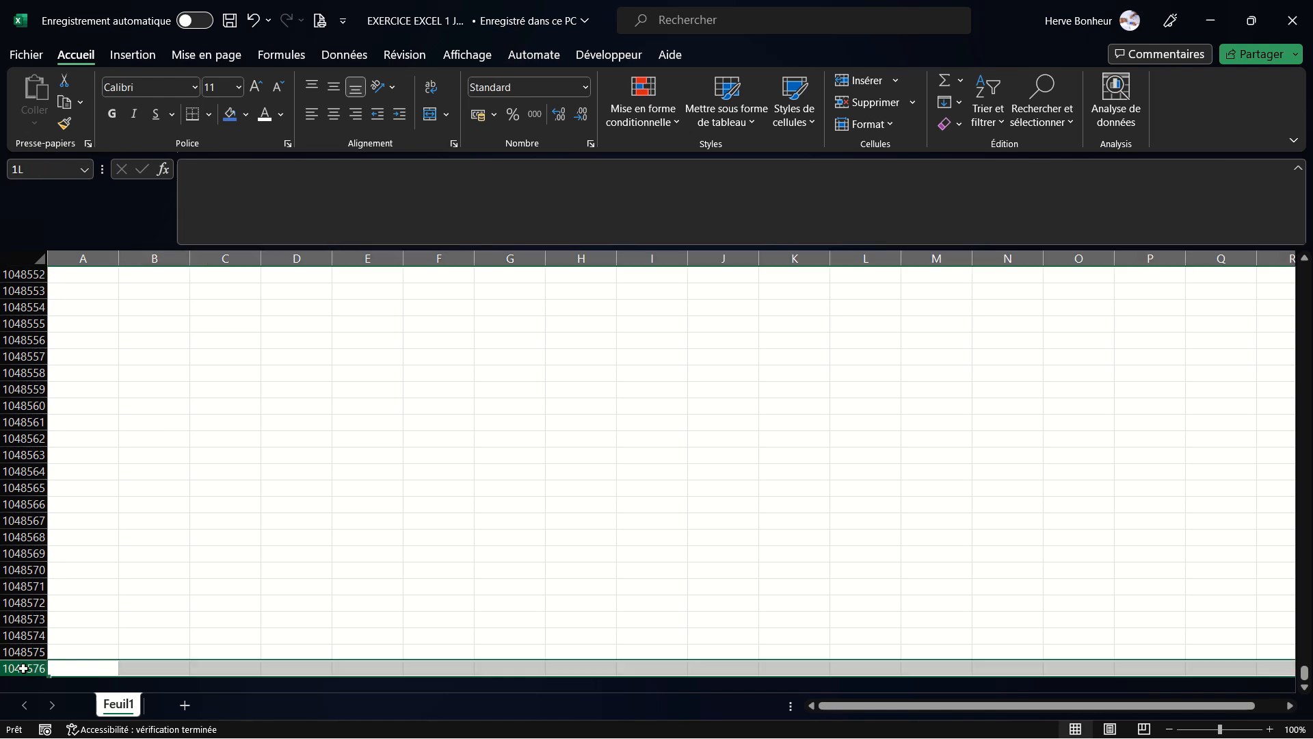
- Select the last row's first cell, then jump to the sheet's last column, its first row, and back to A1
left_click(78, 672)
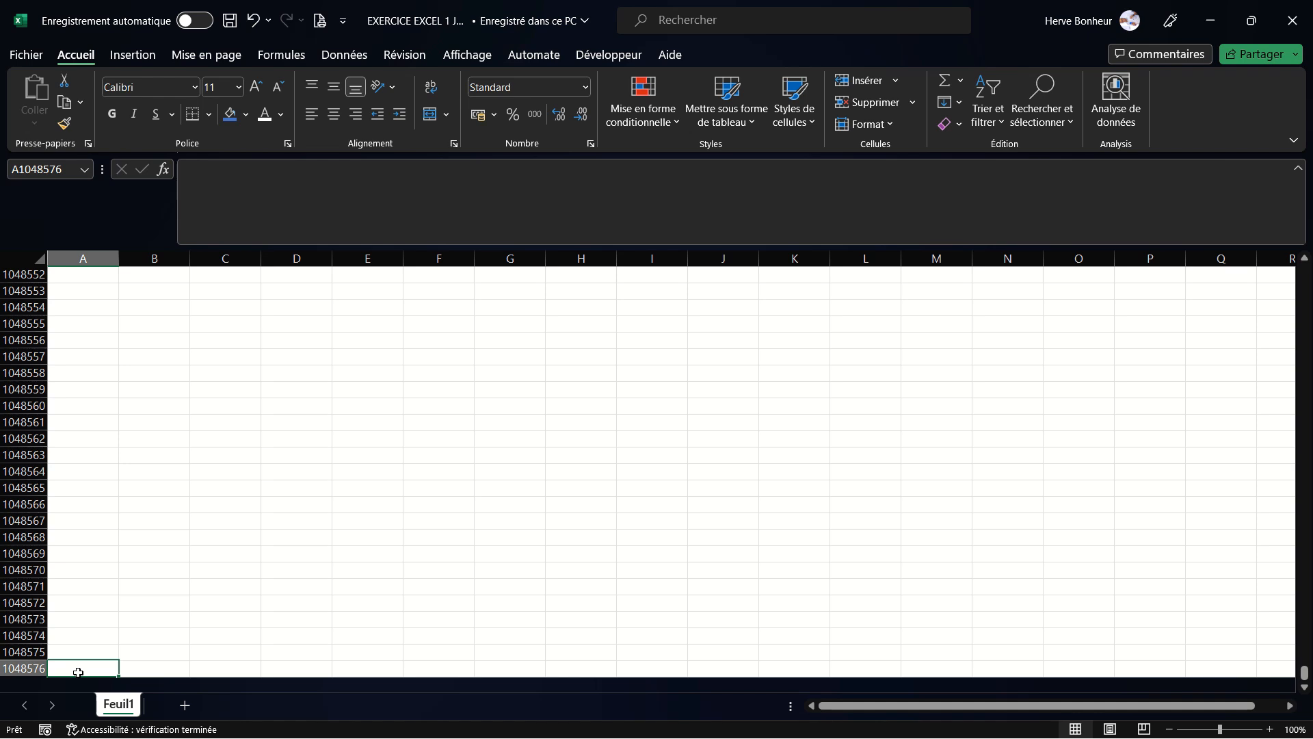
key("ctrl+Right")
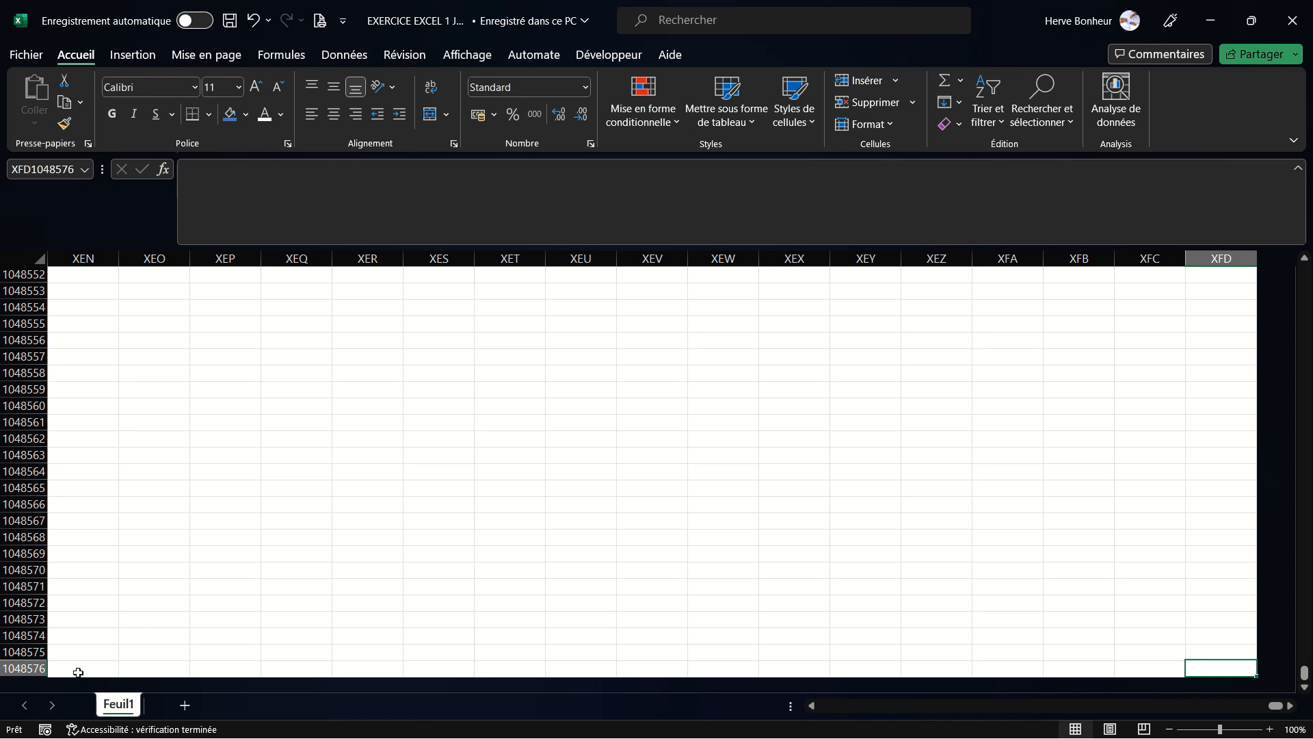
key("ctrl+Up")
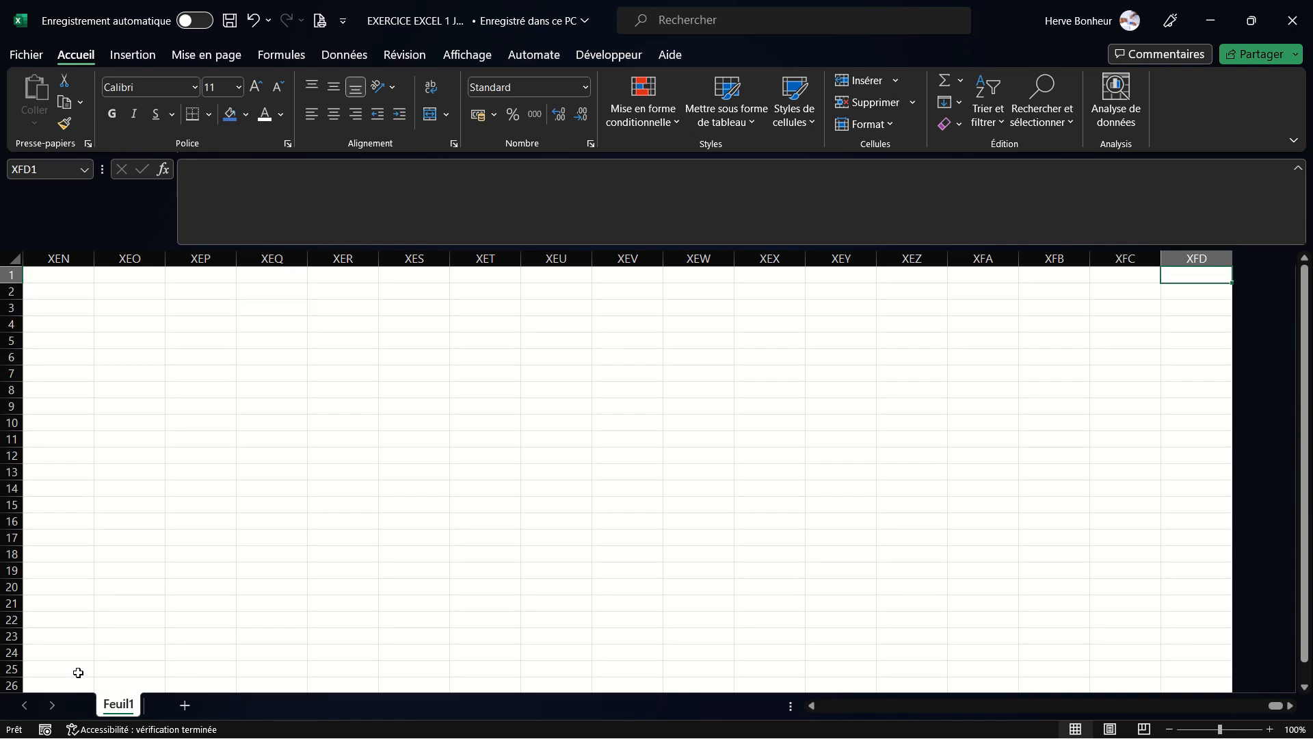
key("ctrl+Left")
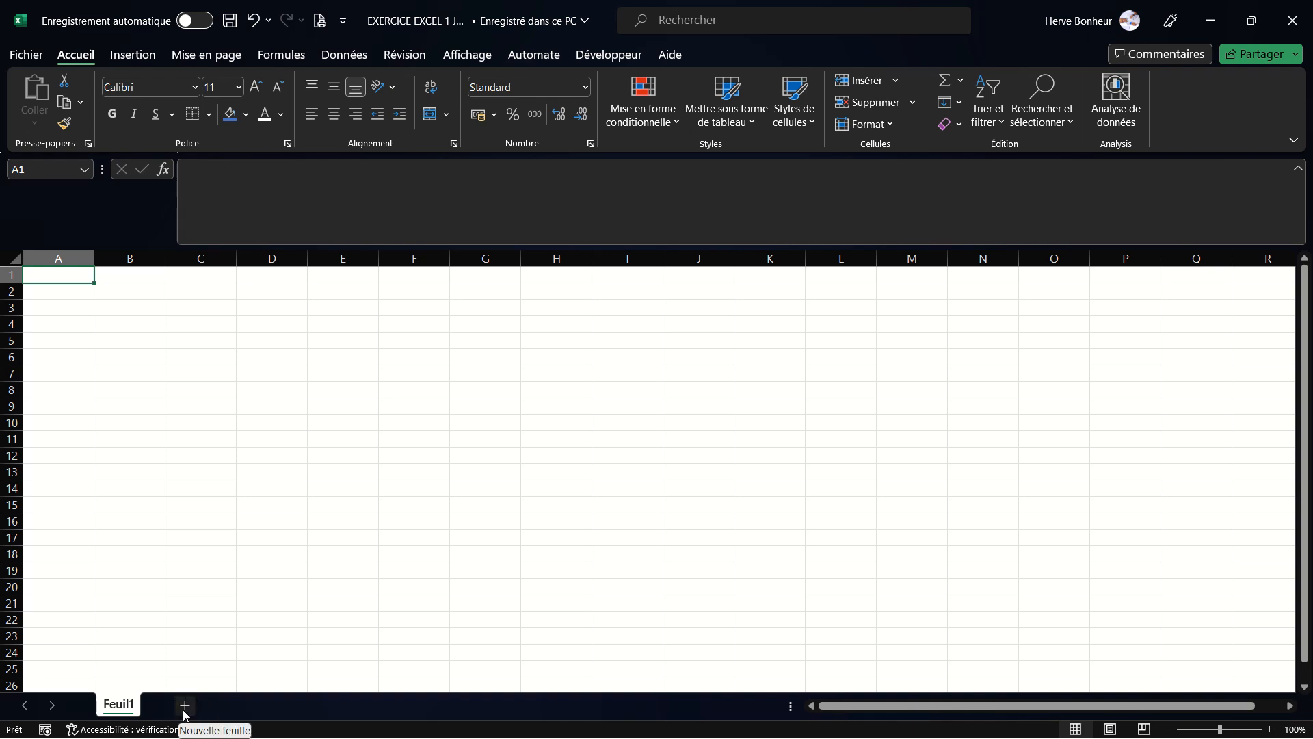
- Add two new worksheets to the workbook
left_click(185, 705)
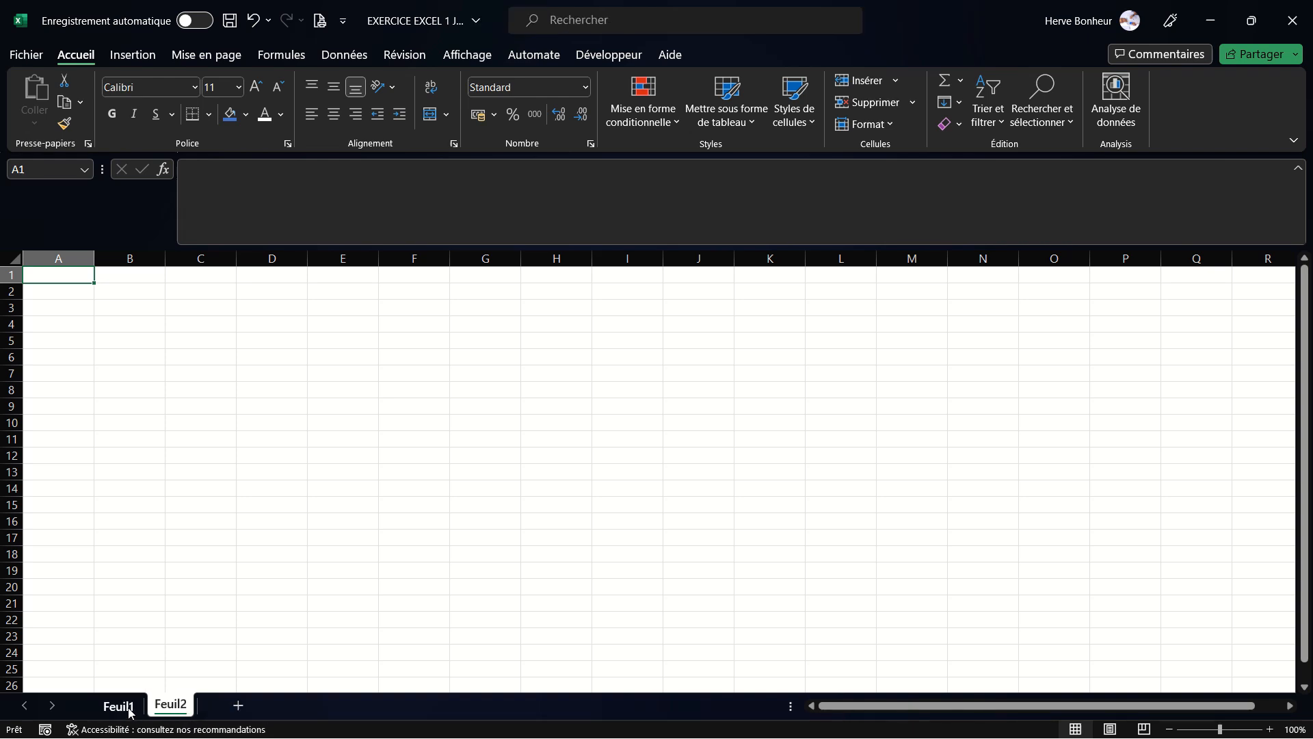
left_click(239, 708)
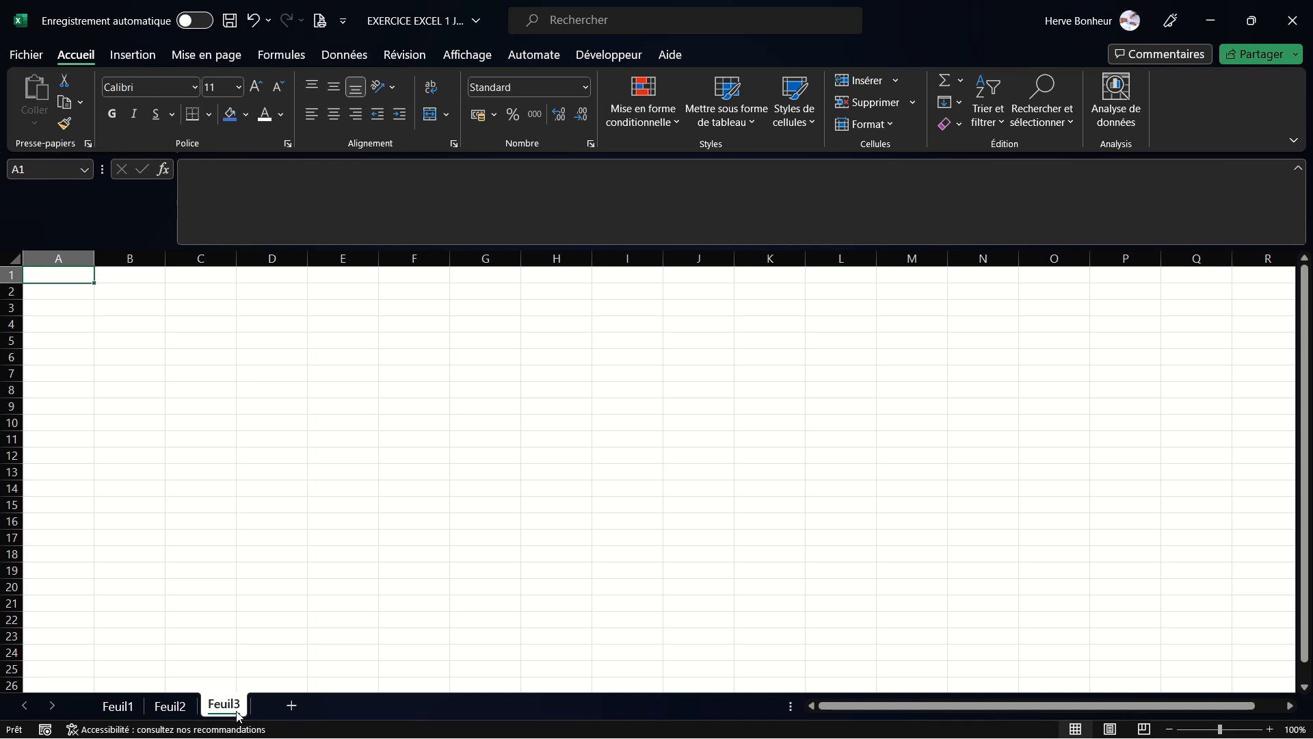
- Rename the first sheet MENU
right_click(124, 709)
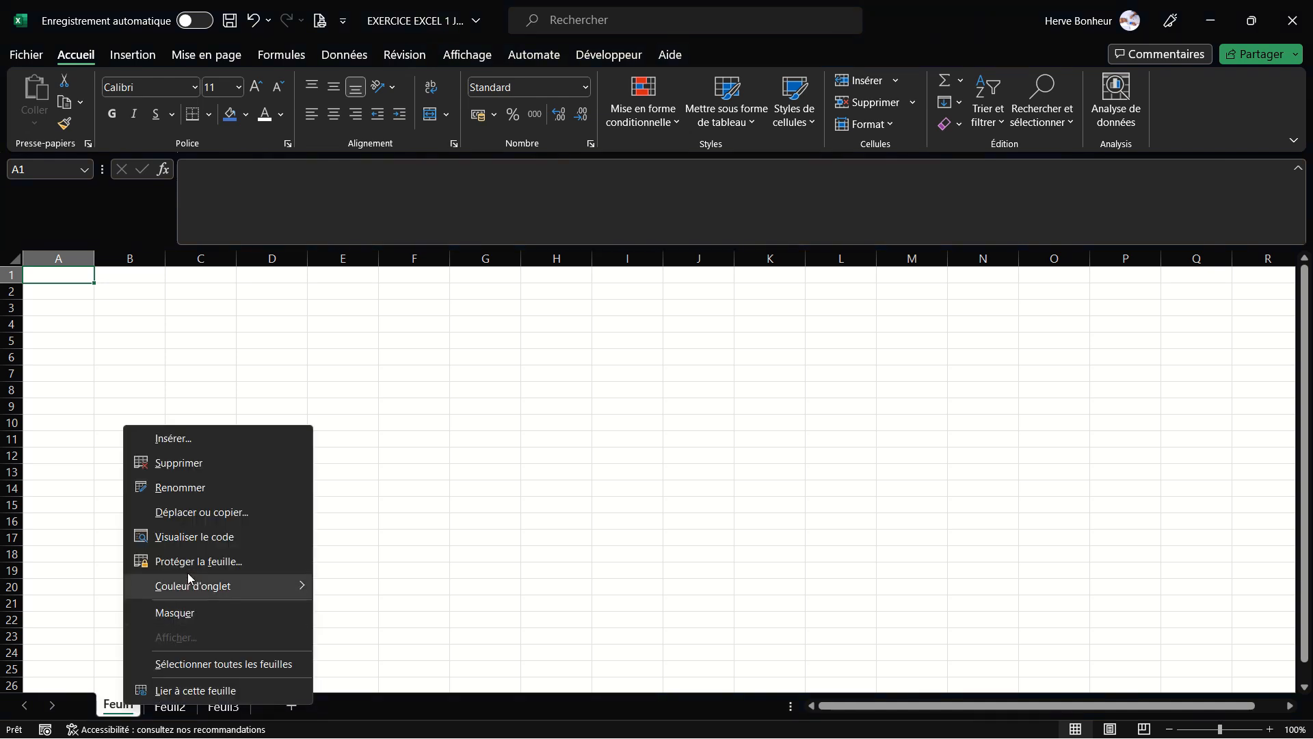
left_click(178, 489)
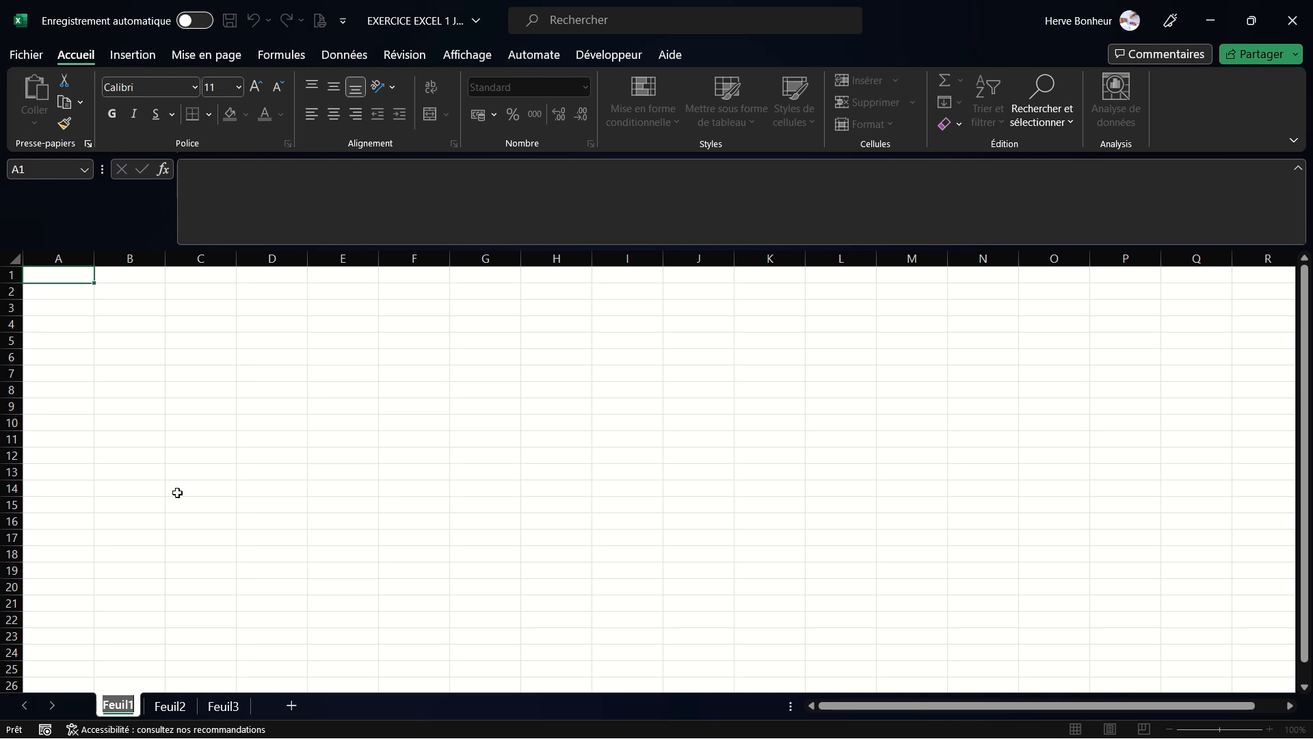
type("A")
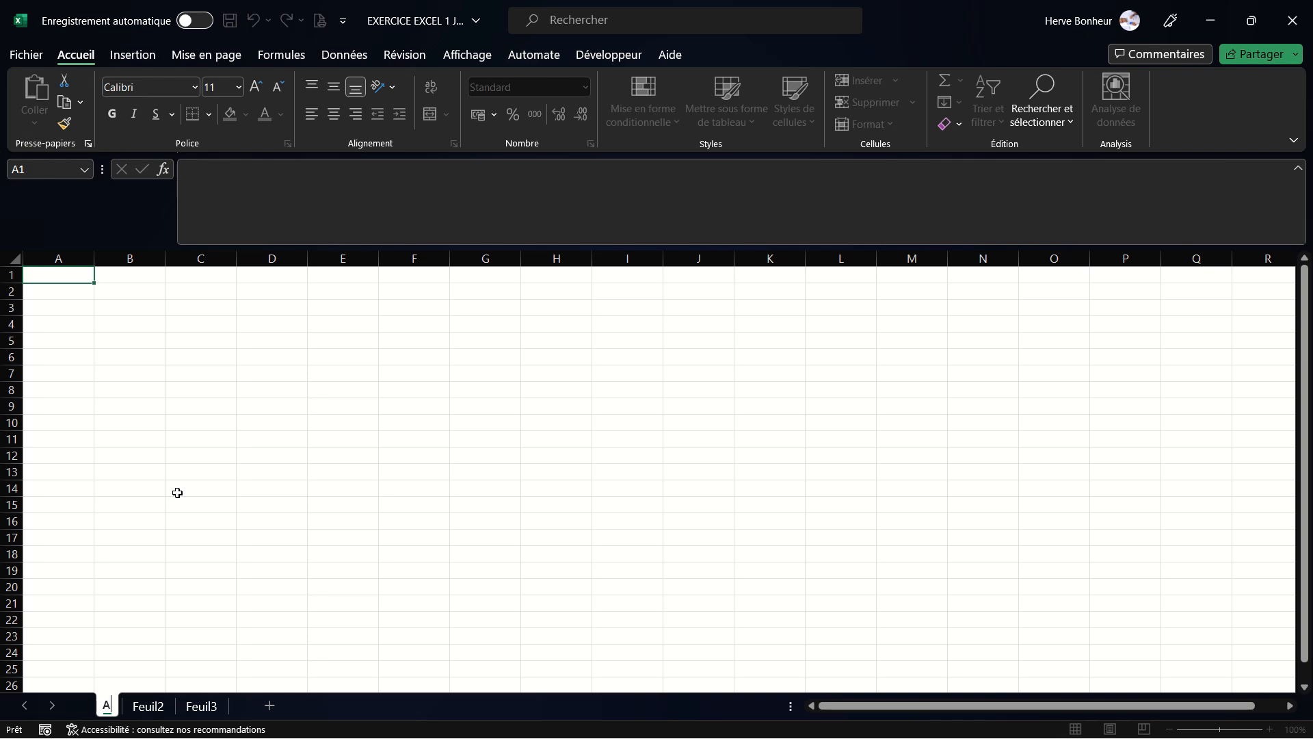
type("CCUIOE")
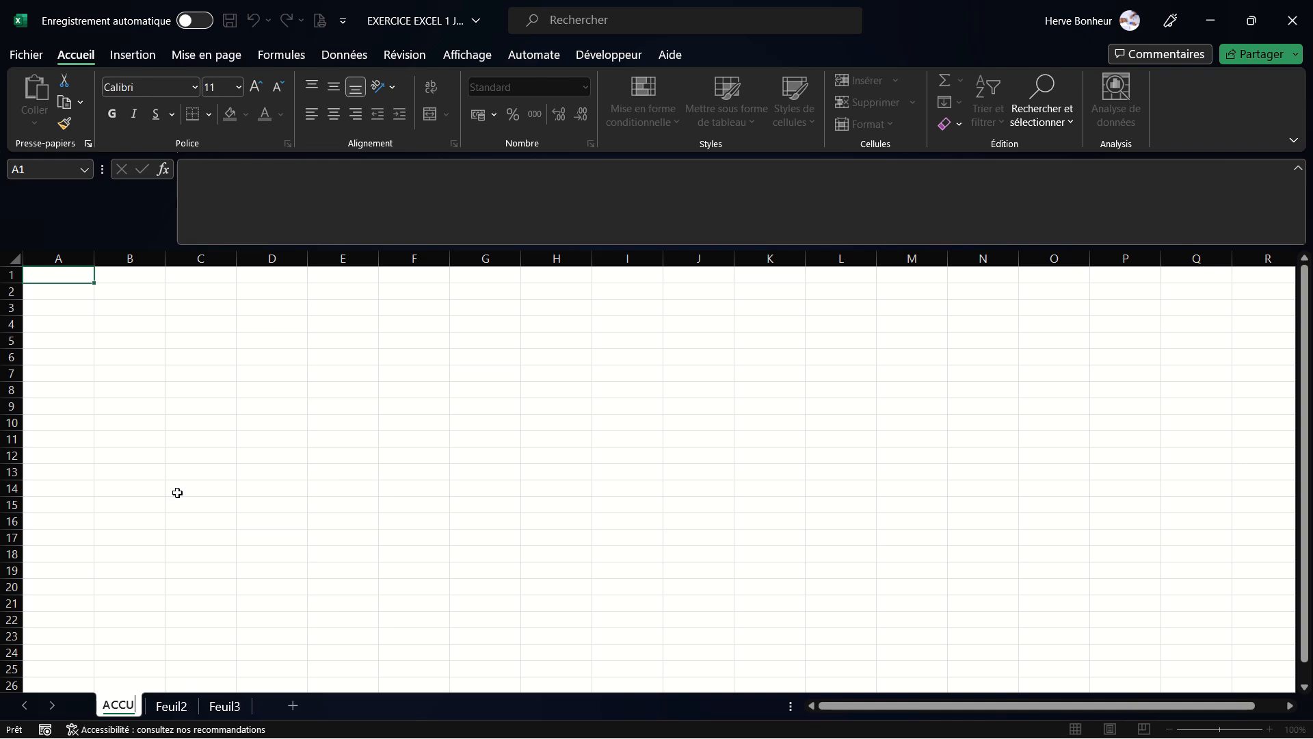
key("BackSpace")
key("BackSpace")
key("BackSpace")
key("BackSpace")
key("BackSpace")
key("BackSpace")
key("BackSpace")
type("MENU")
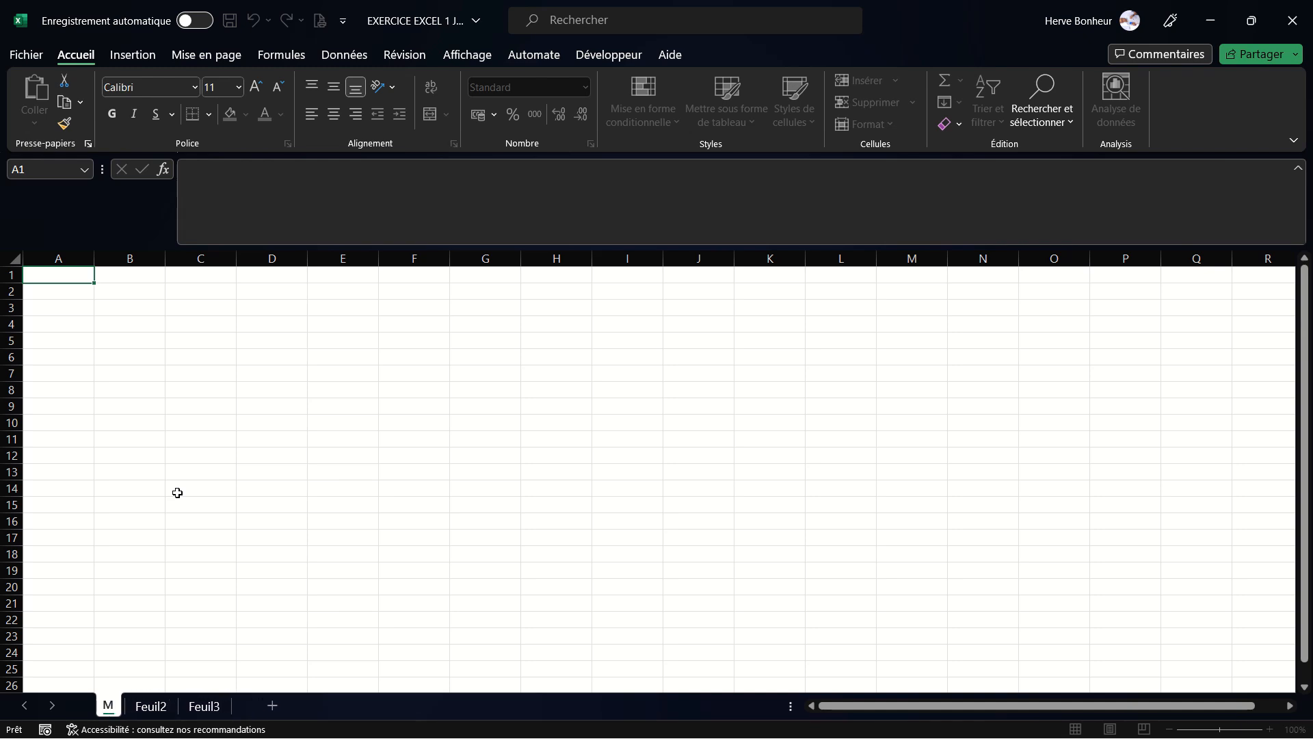
key("Return")
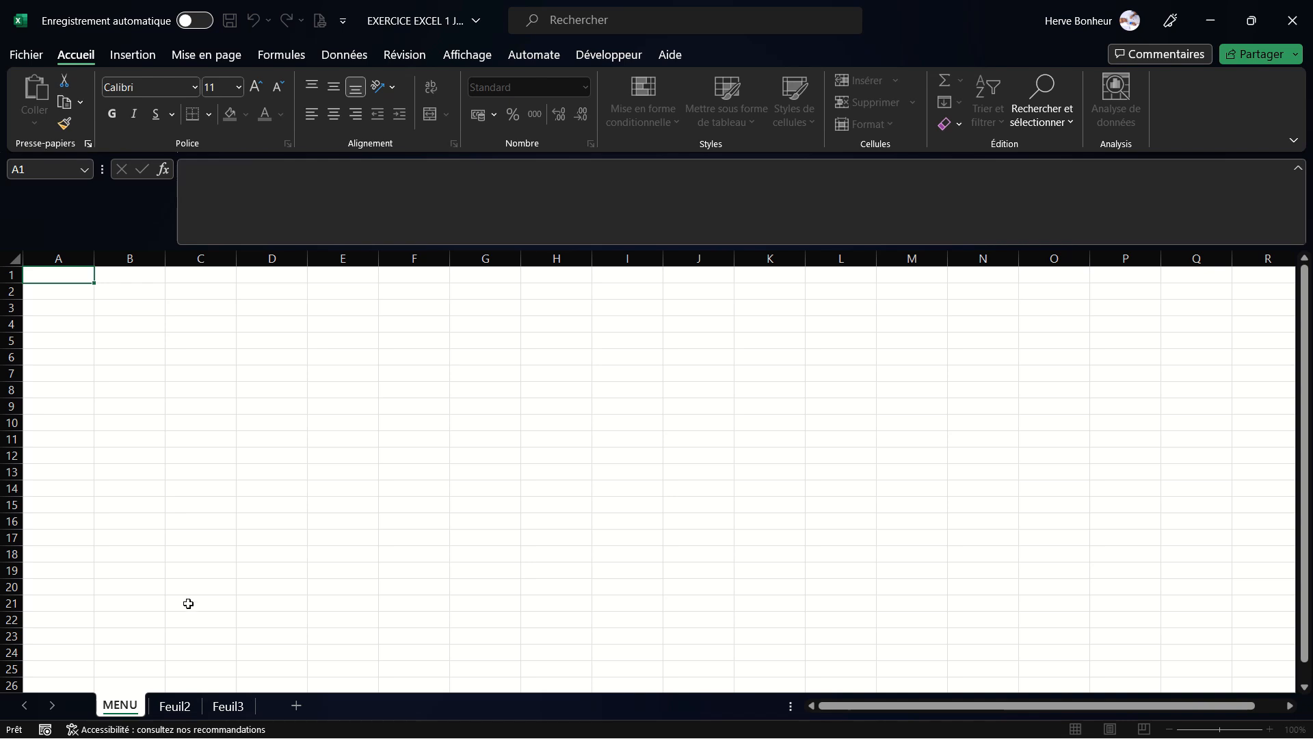
- Rename the second sheet FACTURE and the third sheet STOCK
right_click(175, 707)
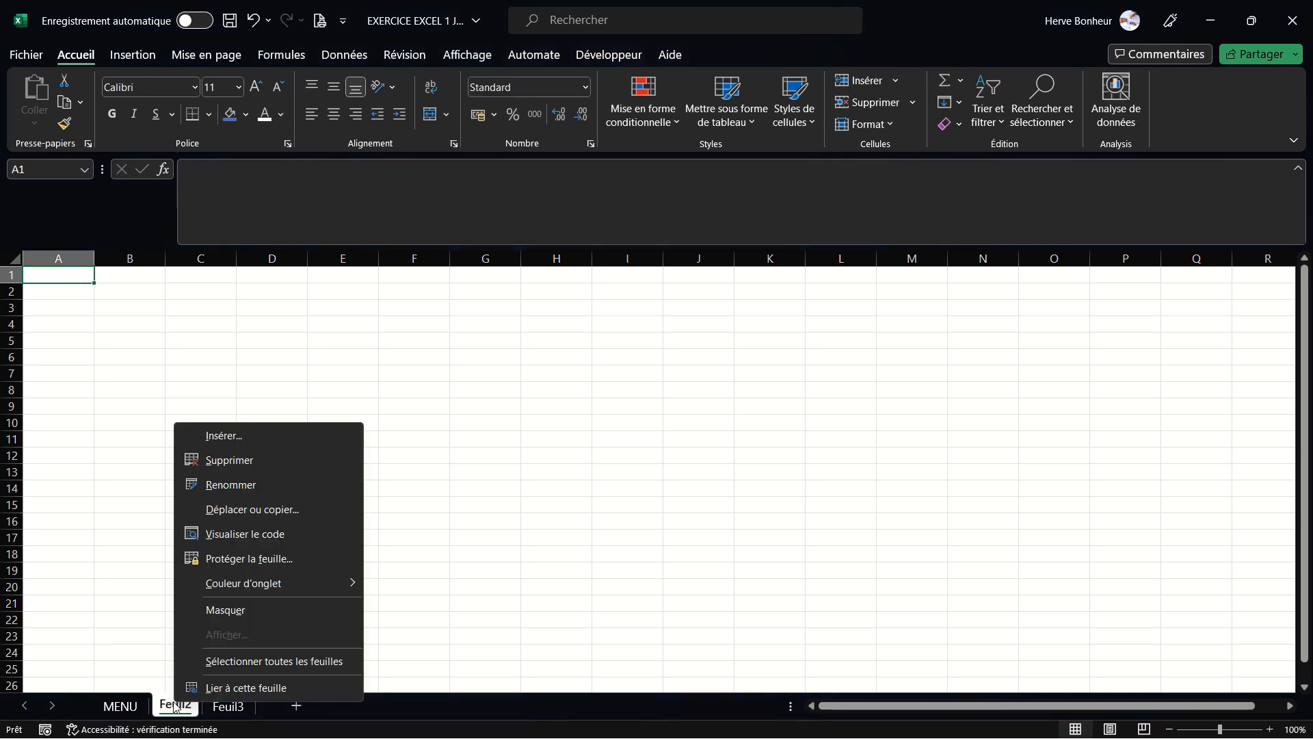
left_click(210, 486)
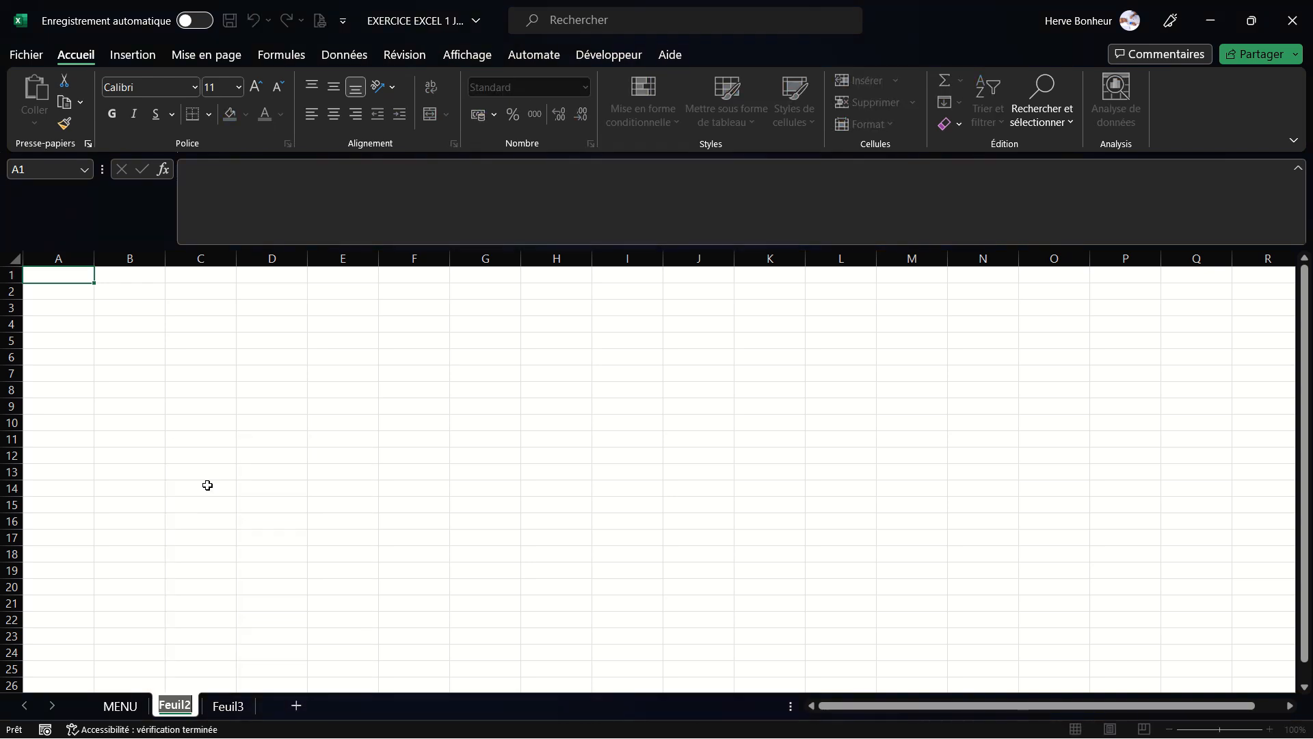
type("FACTURE")
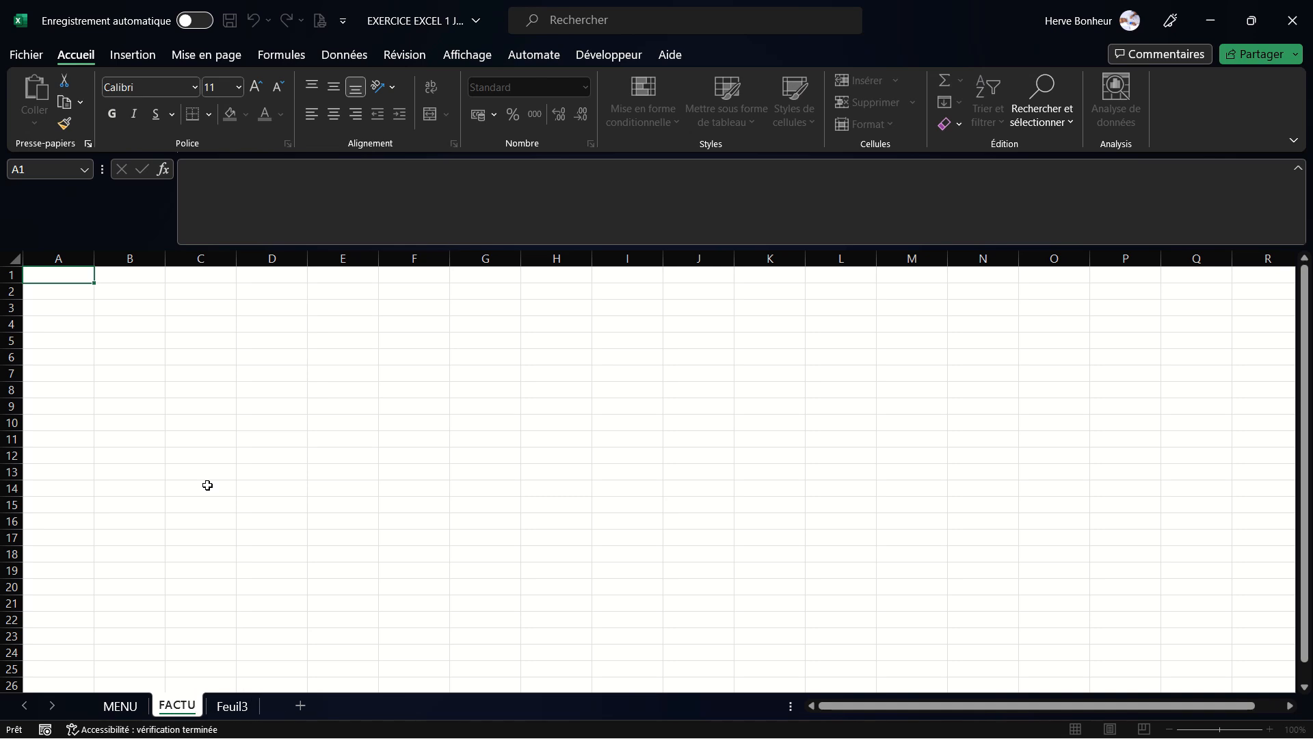
double_click(246, 705)
type("STOCK")
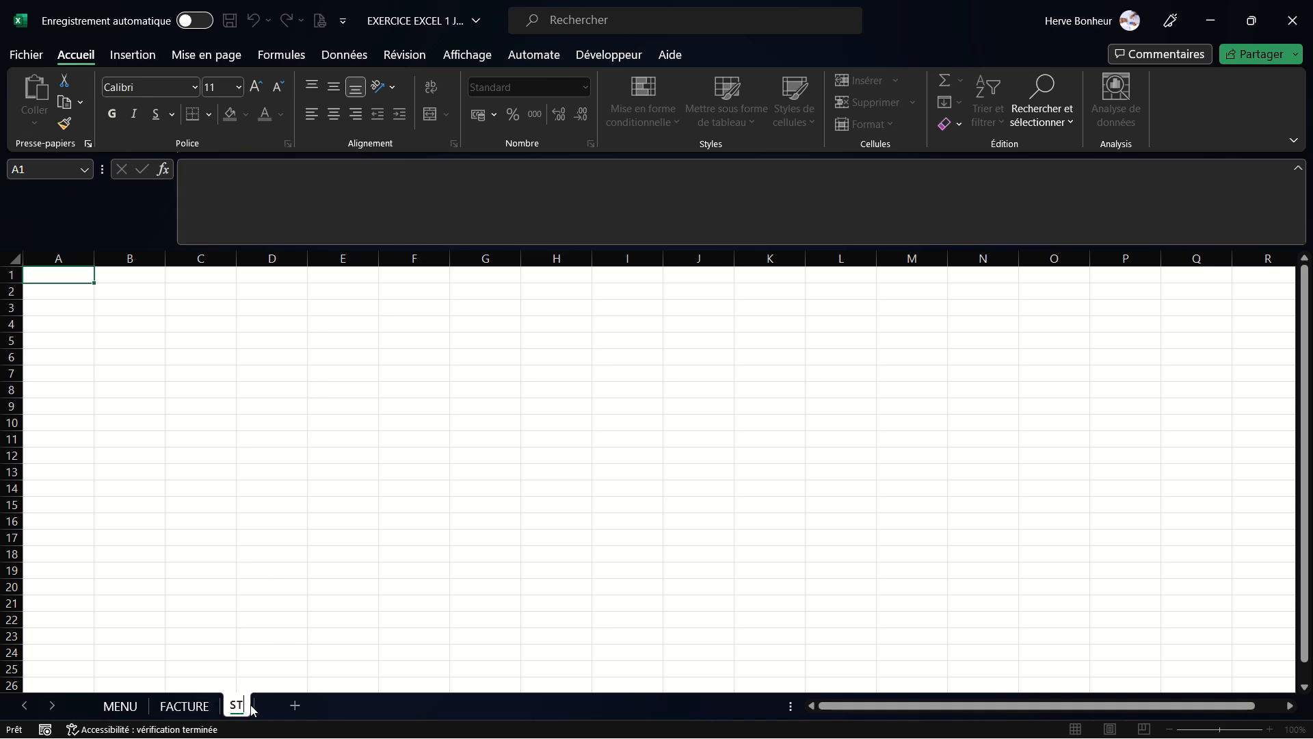
- Switch between the MENU, FACTURE and STOCK sheets
left_click(134, 708)
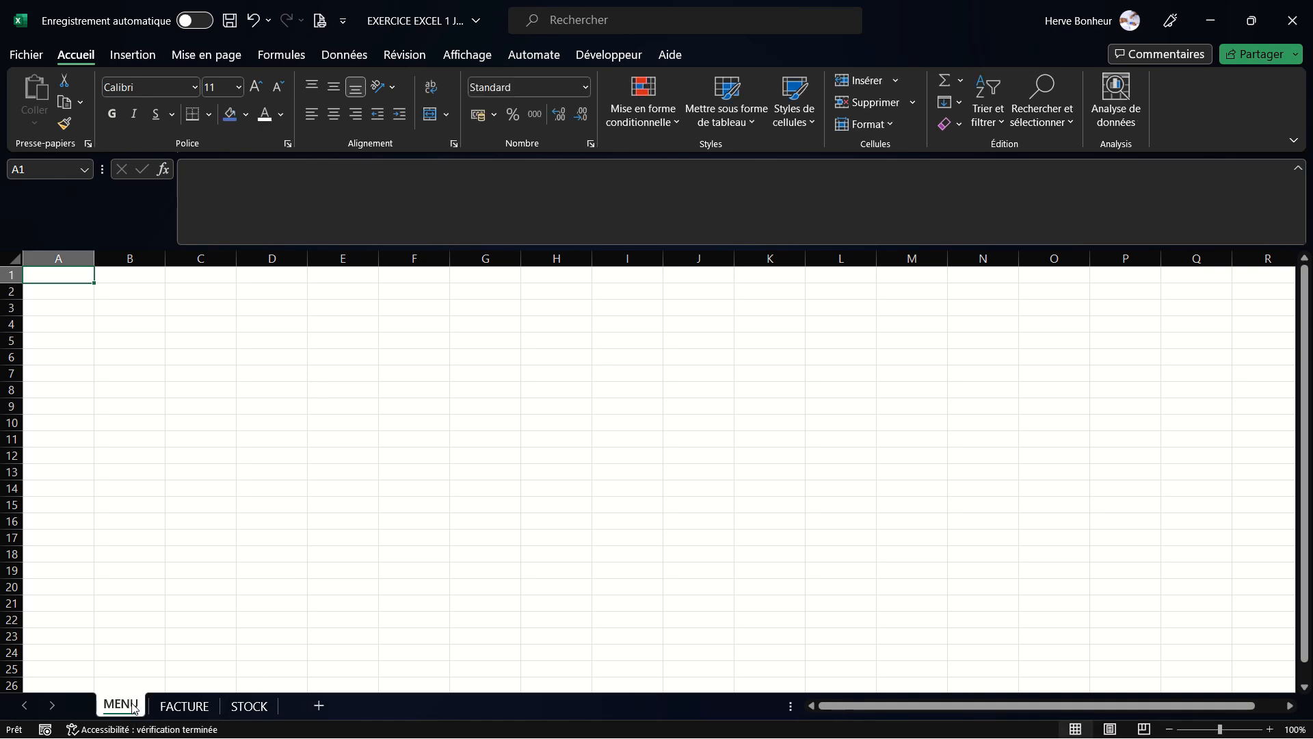
left_click(184, 708)
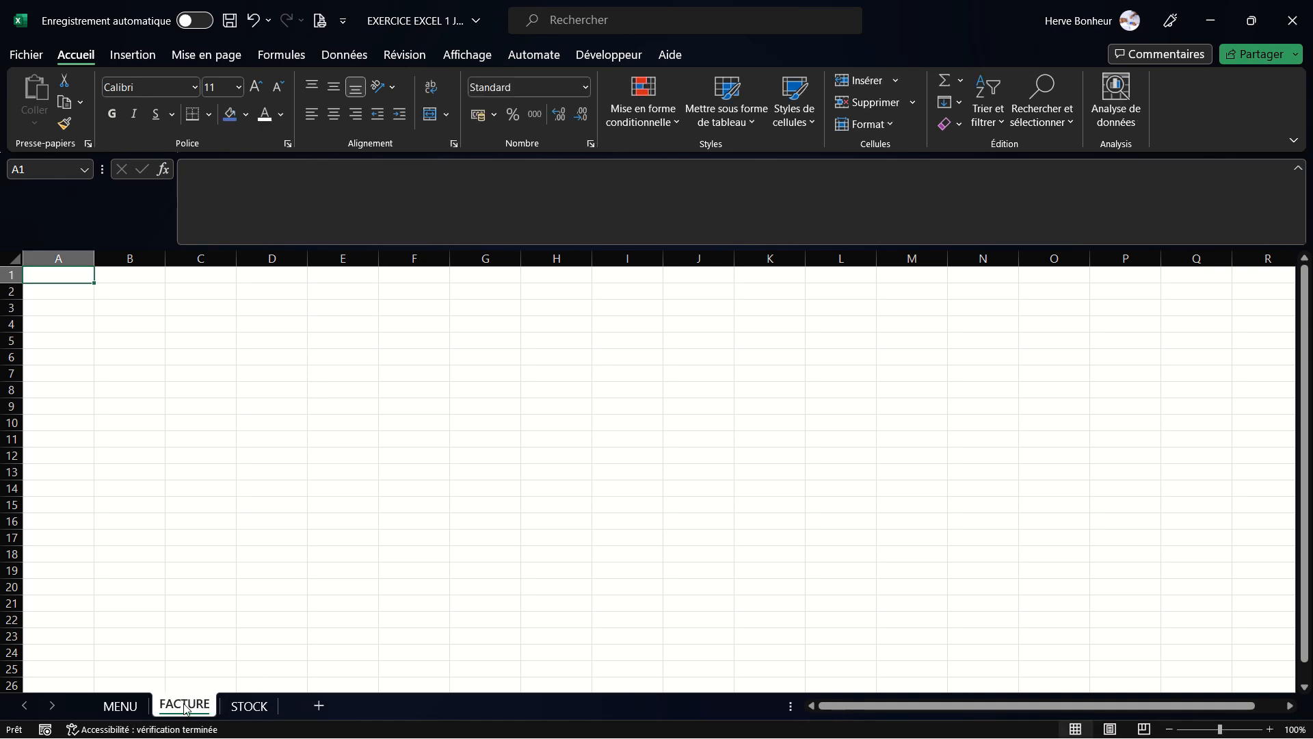
left_click(238, 708)
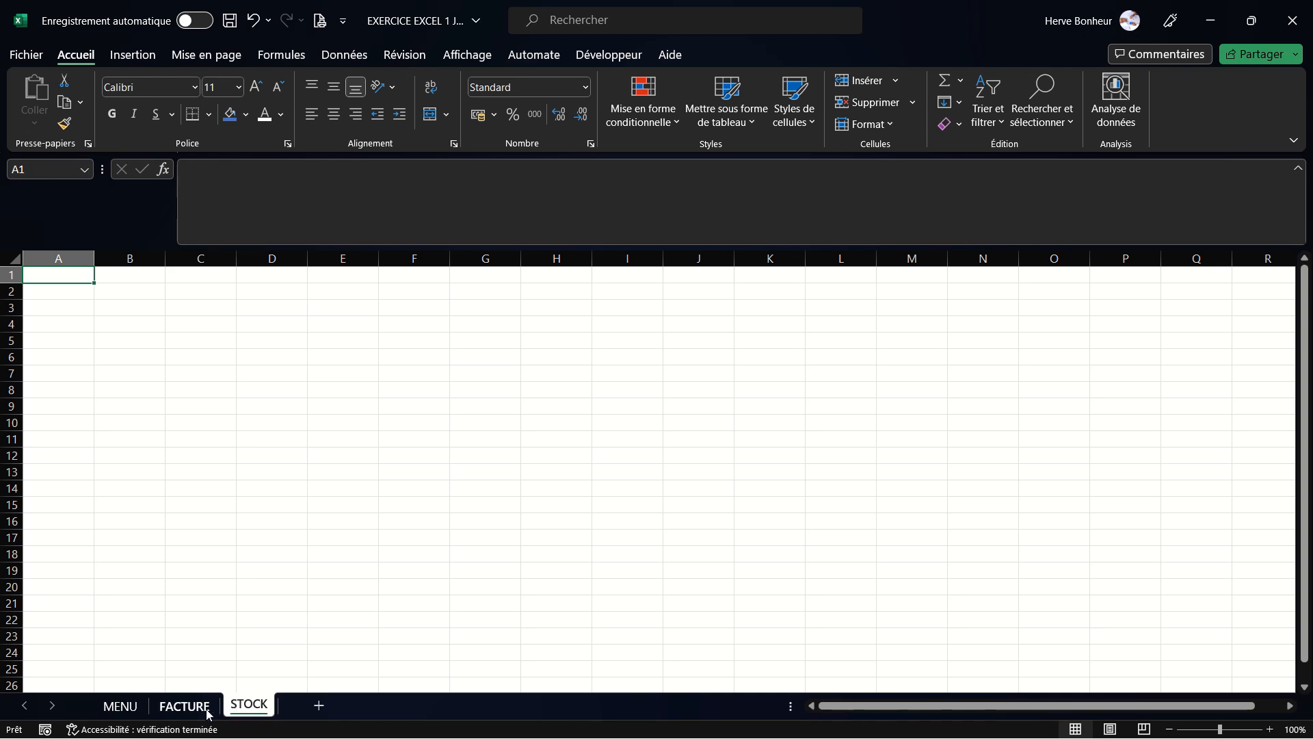
- Set the MENU sheet's tab colour to standard blue
right_click(127, 710)
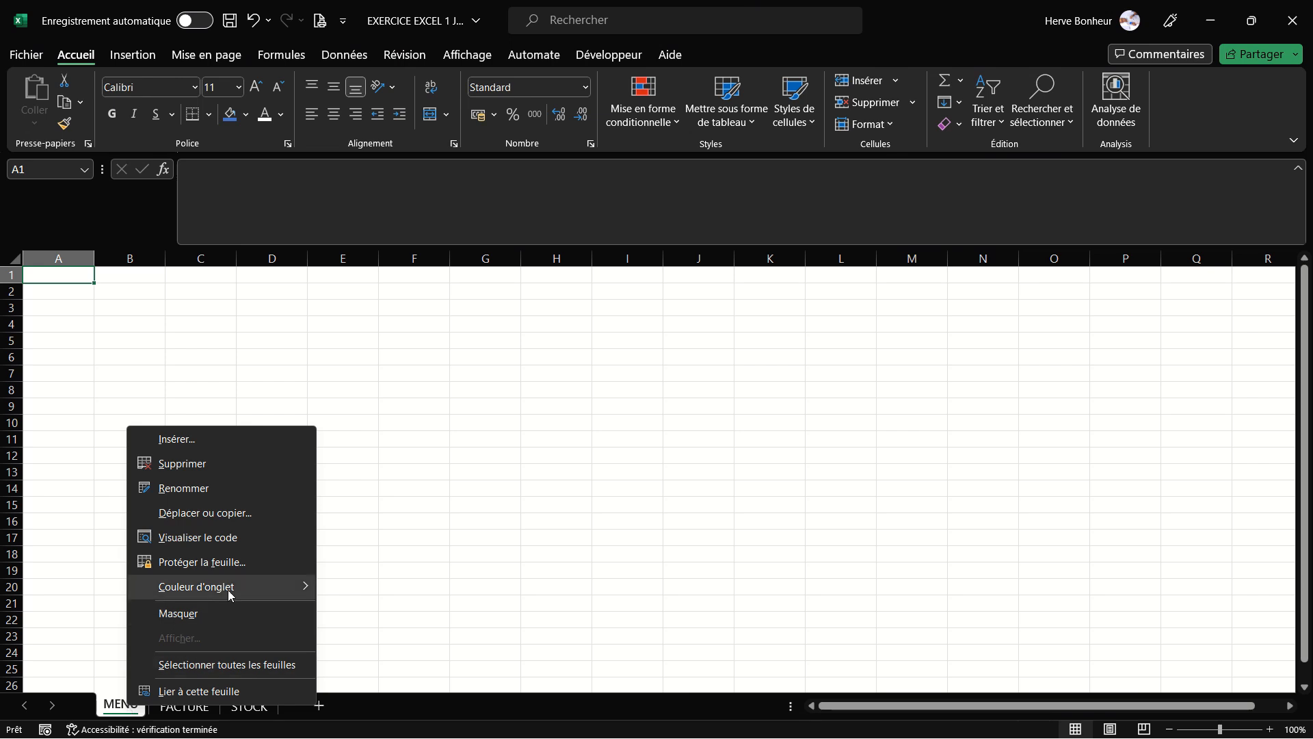
mouse_move(227, 592)
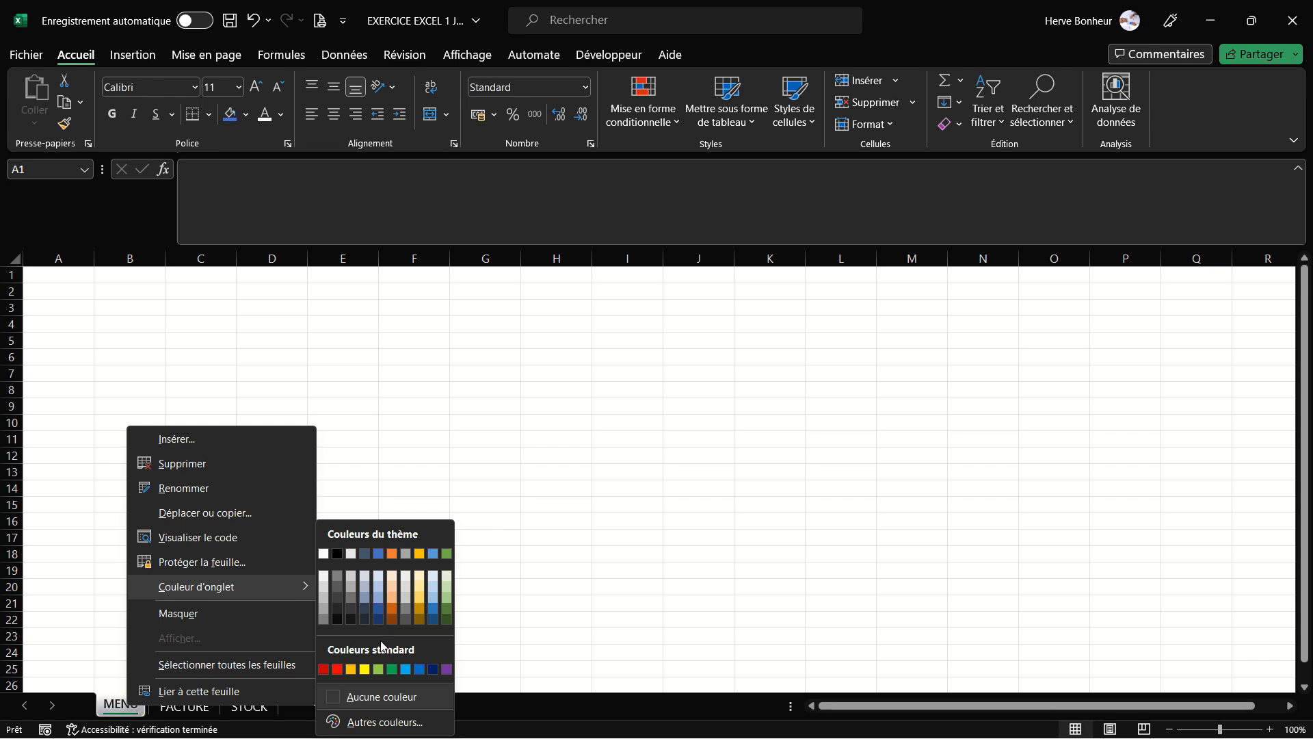
left_click(418, 671)
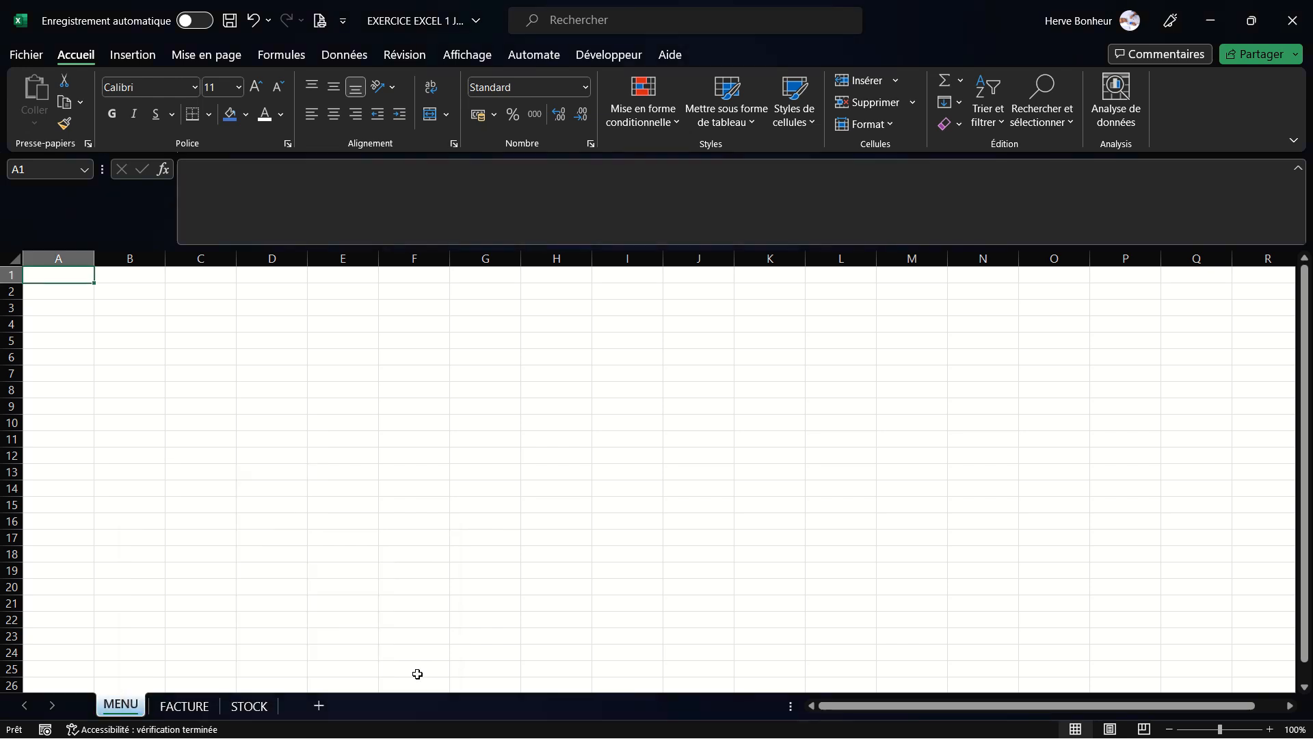
- Set the FACTURE sheet's tab colour to standard red
right_click(194, 712)
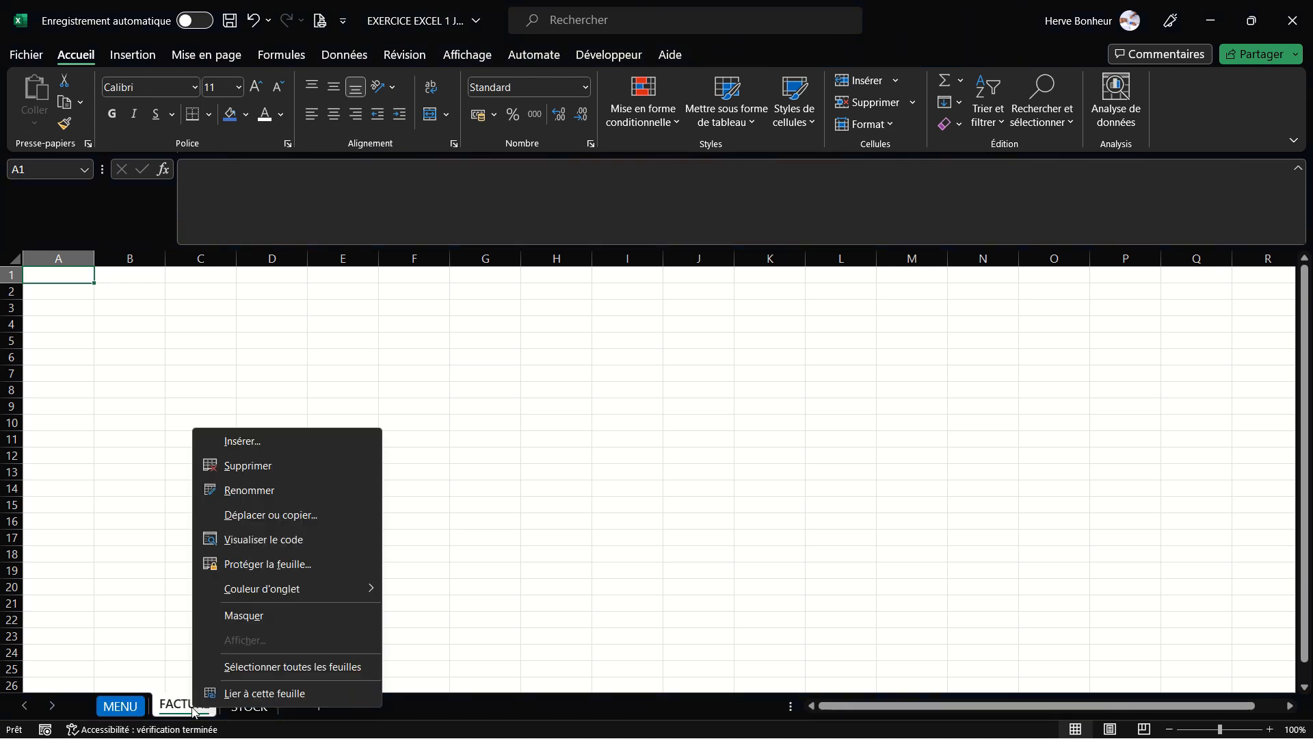
mouse_move(312, 593)
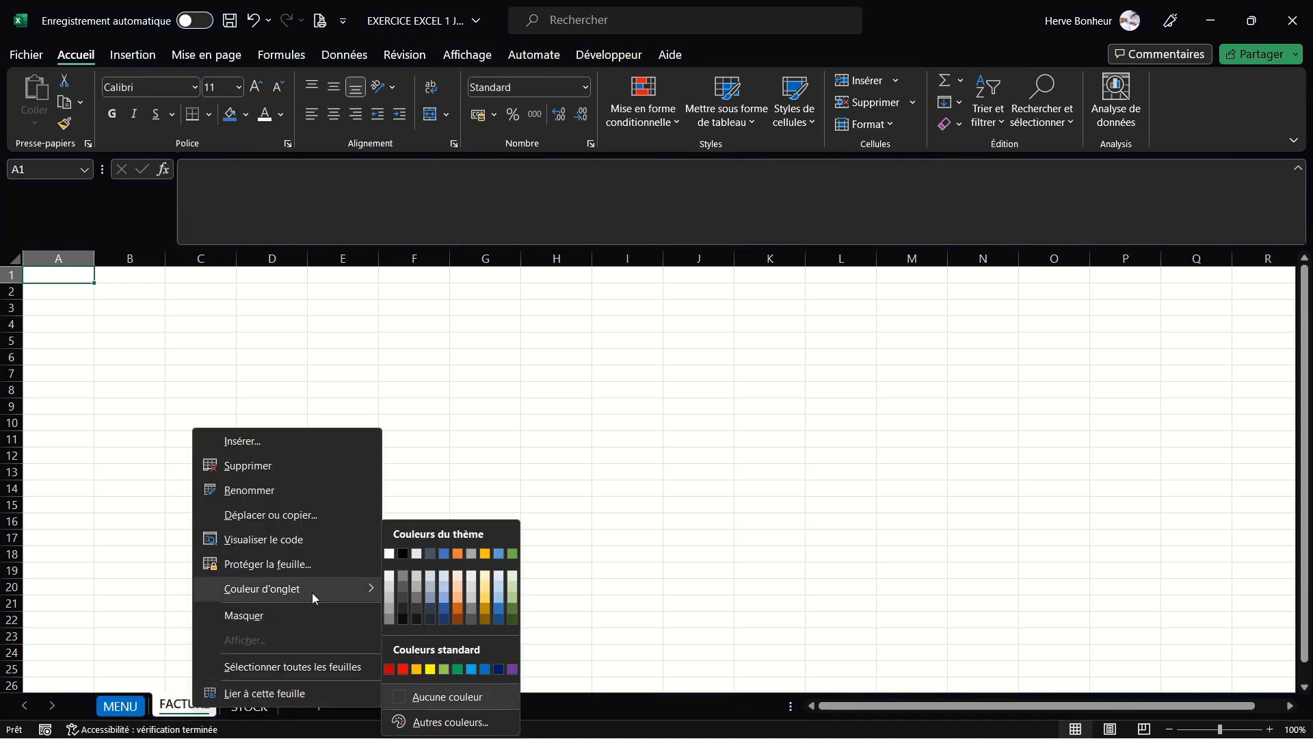
left_click(405, 670)
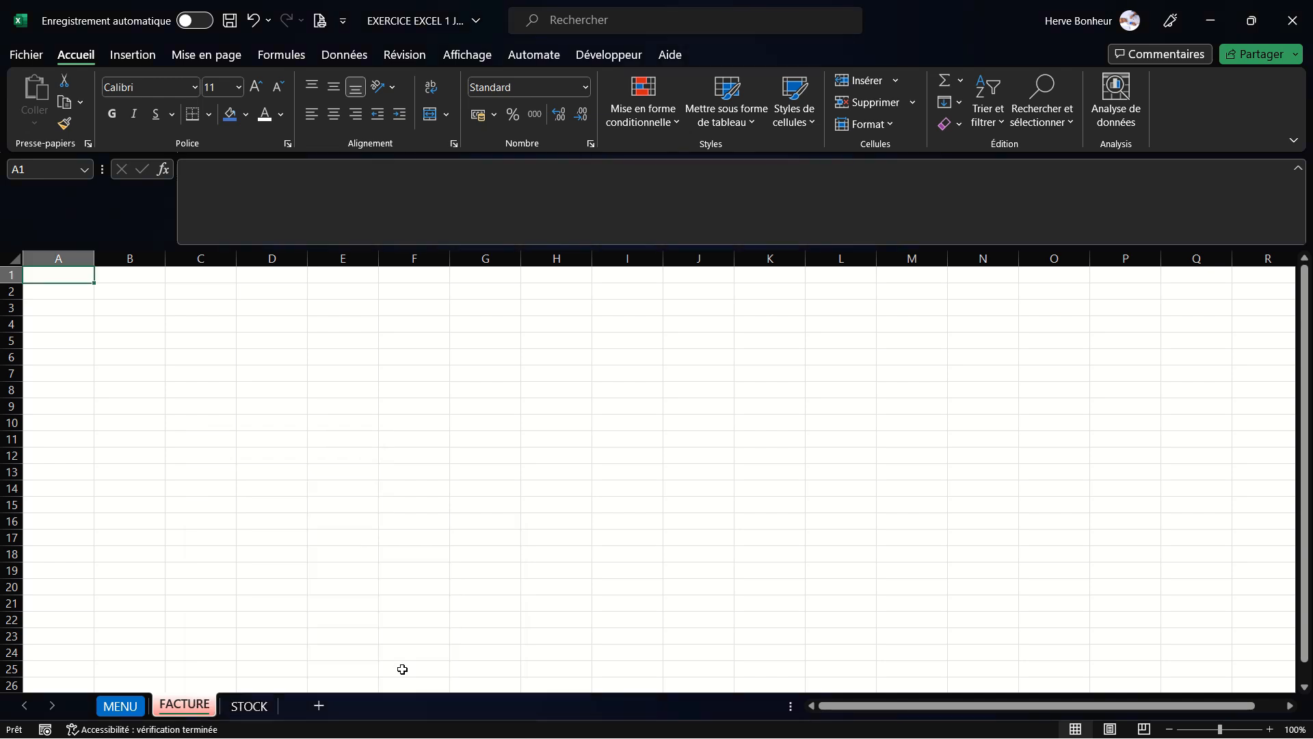
- Set the STOCK sheet's tab colour to standard light blue
right_click(261, 712)
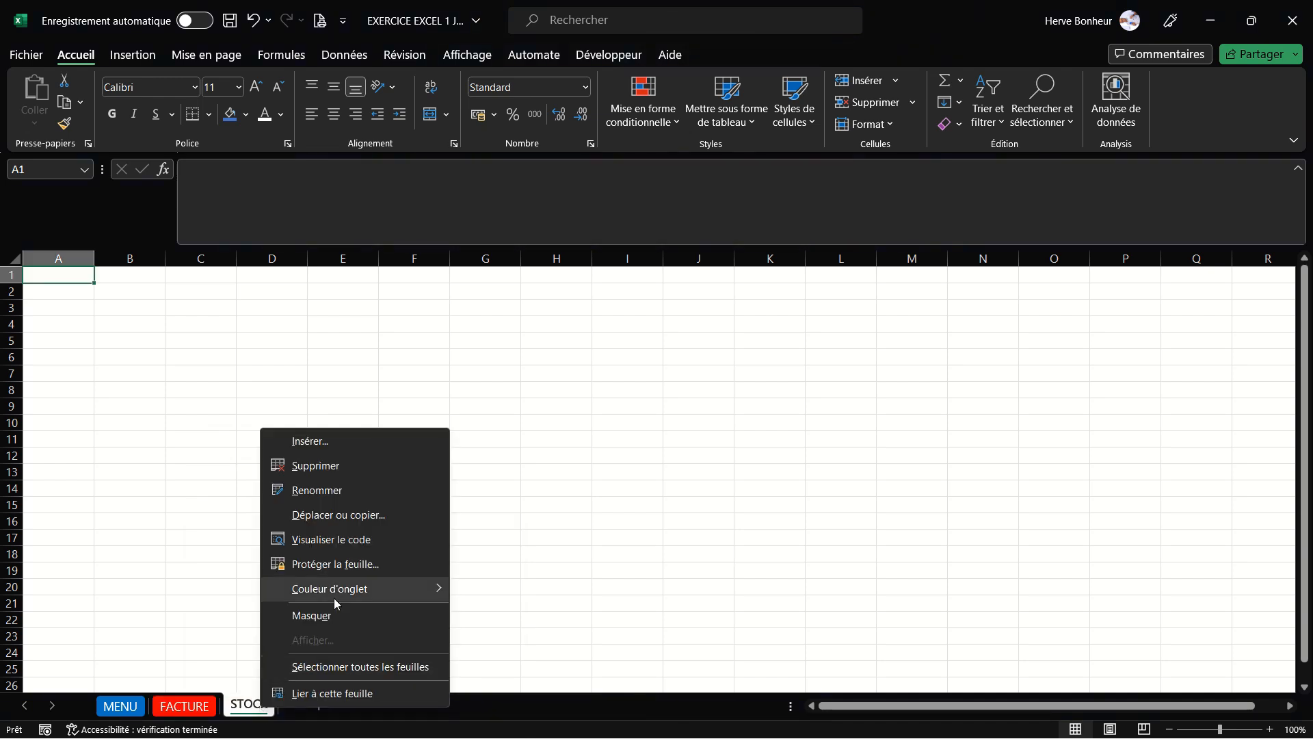
mouse_move(340, 598)
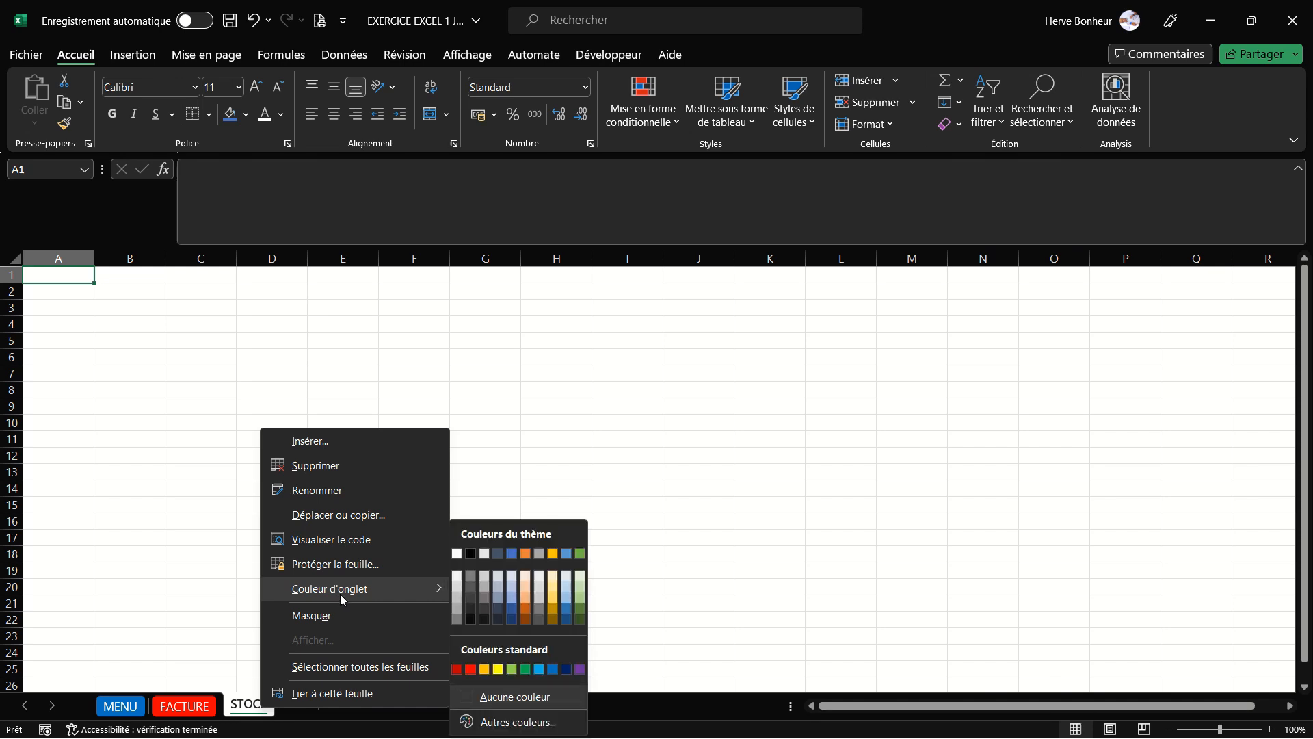
left_click(542, 669)
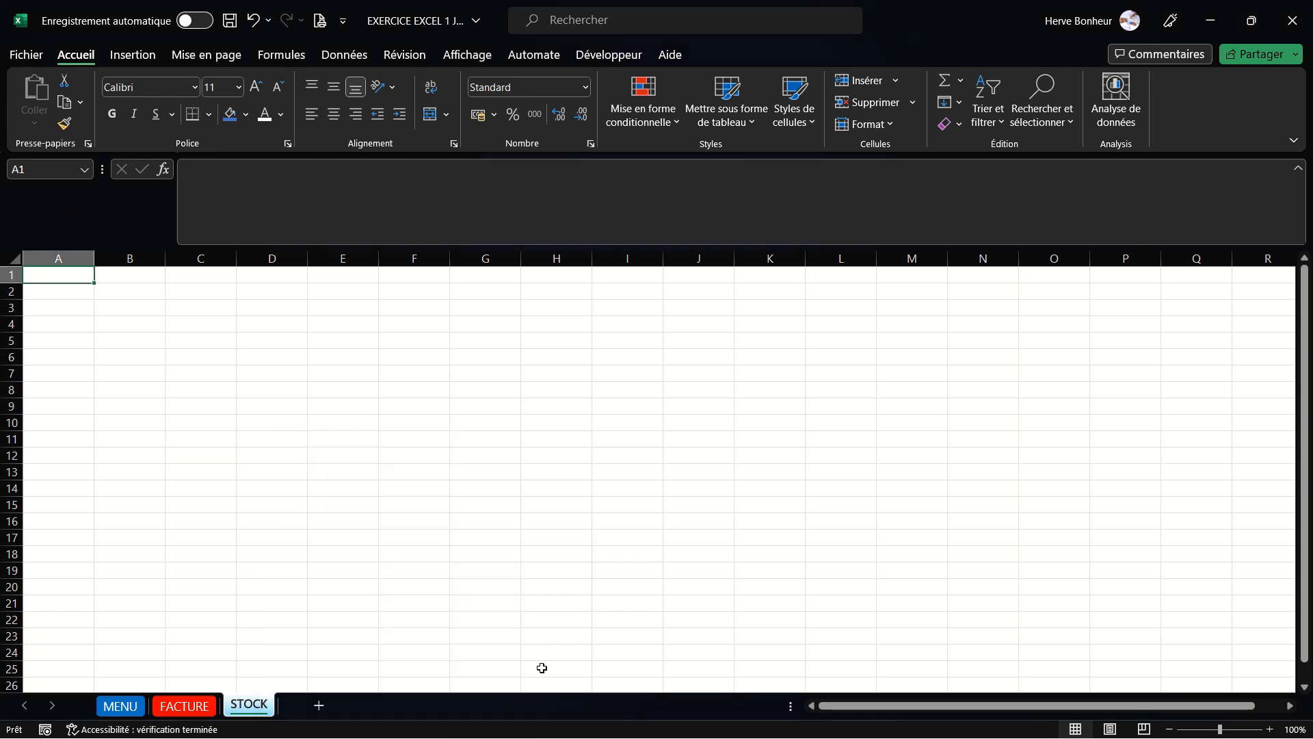
- Switch through the coloured sheets and return to MENU
left_click(123, 707)
left_click(185, 706)
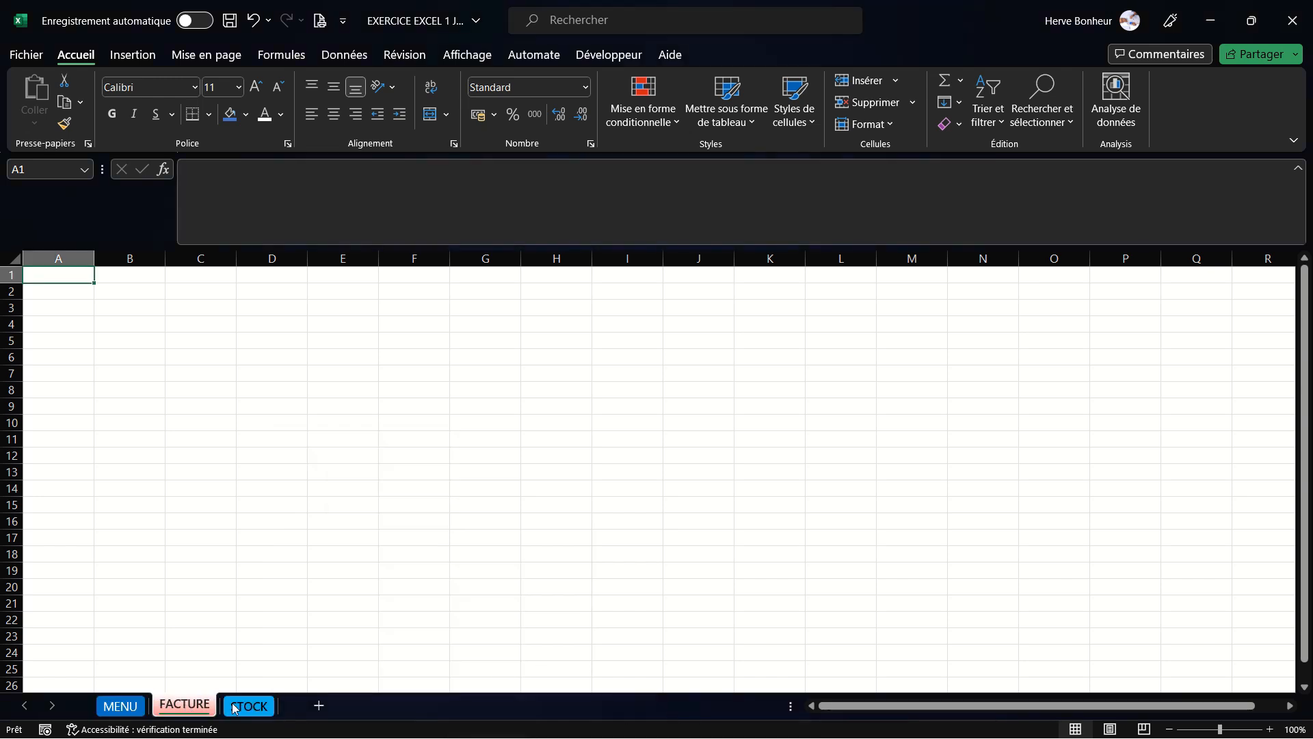
left_click(238, 706)
left_click(184, 708)
left_click(137, 712)
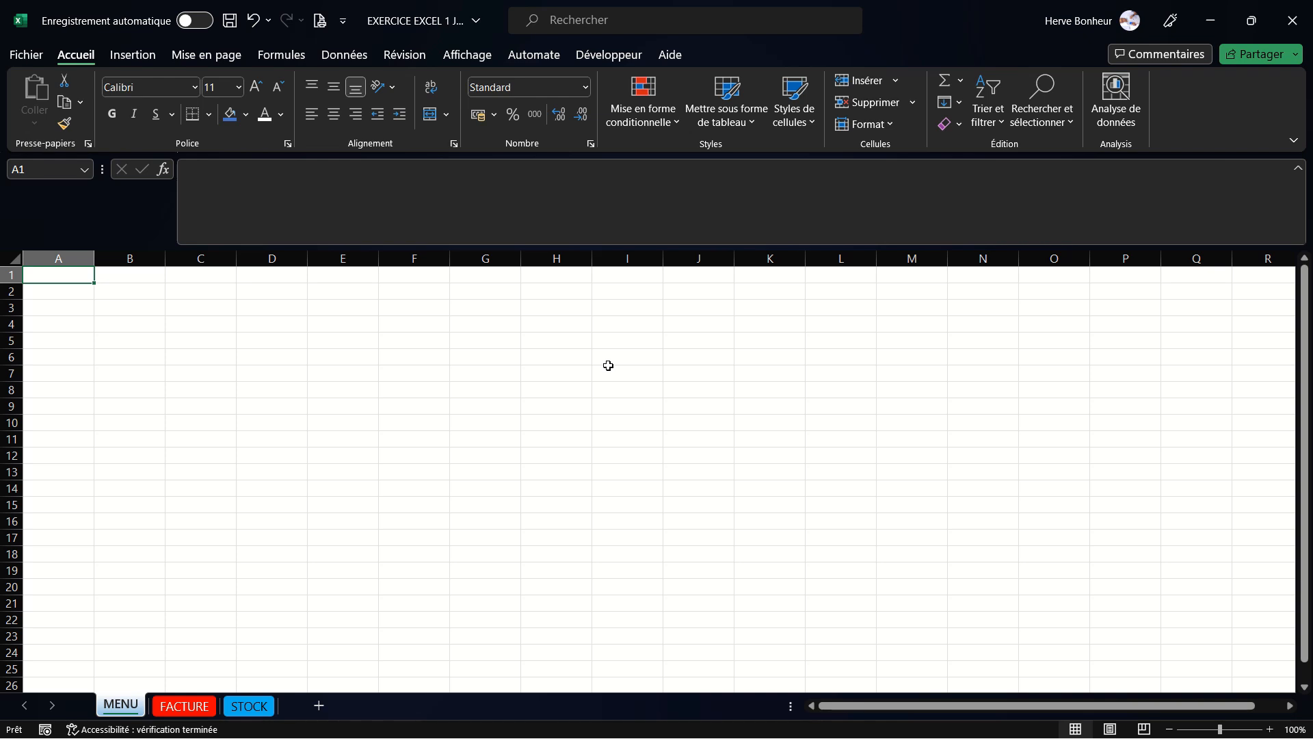
- Enter 1 in cell A1 and 2 in cell A2 of the MENU sheet
type("1")
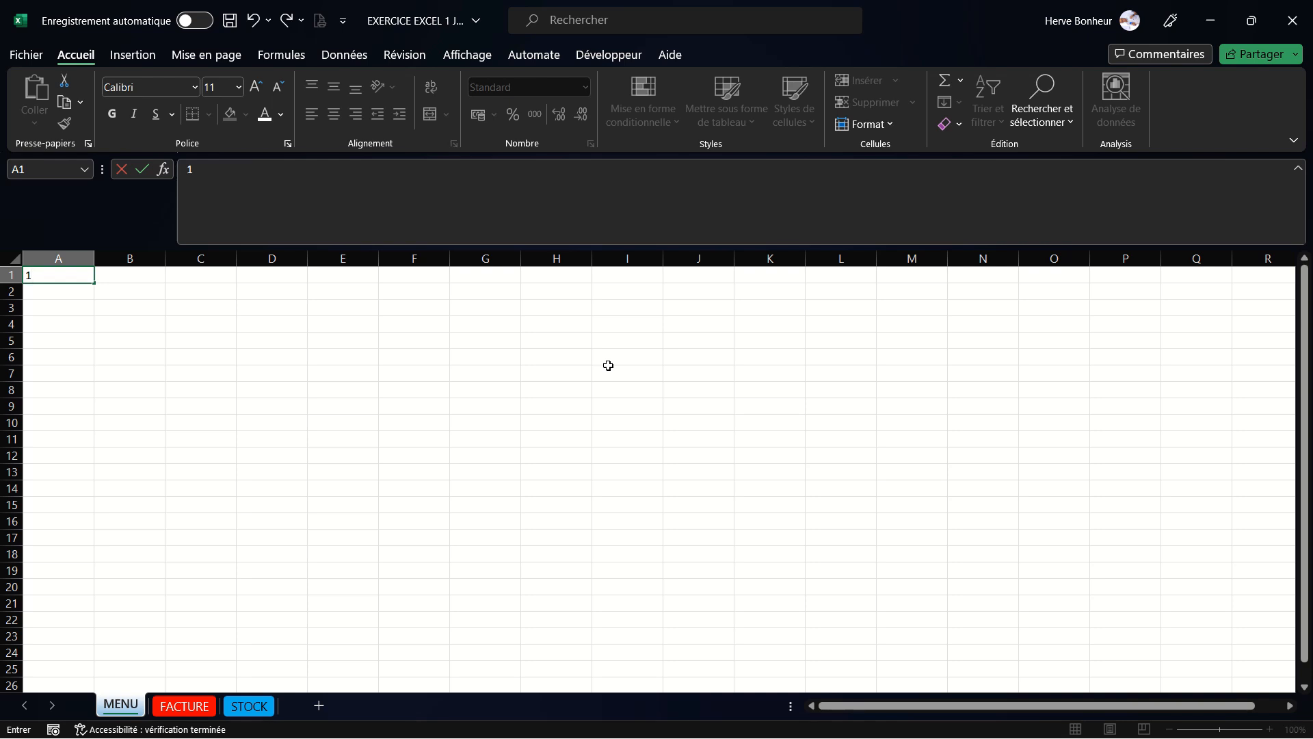
key("Return")
type("2")
key("Return")
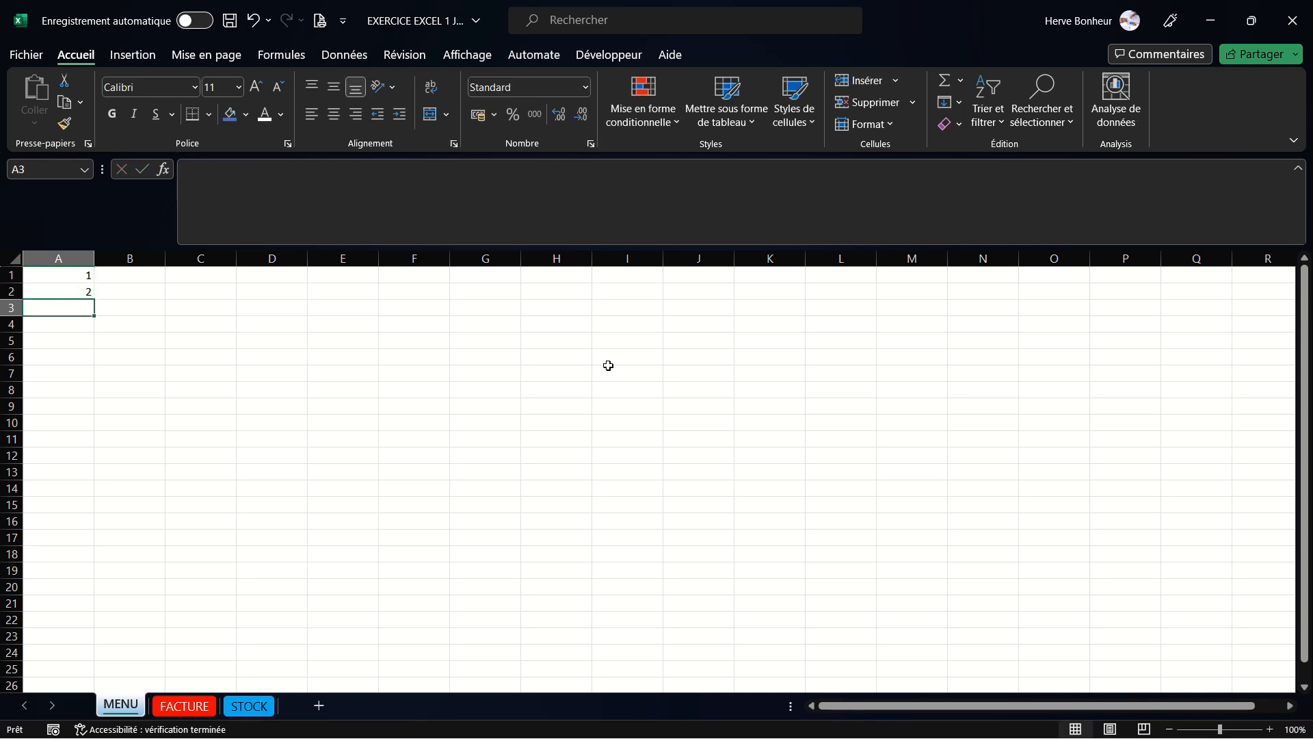
- Select cells A1 and B3 to inspect the entered values
left_click(88, 277)
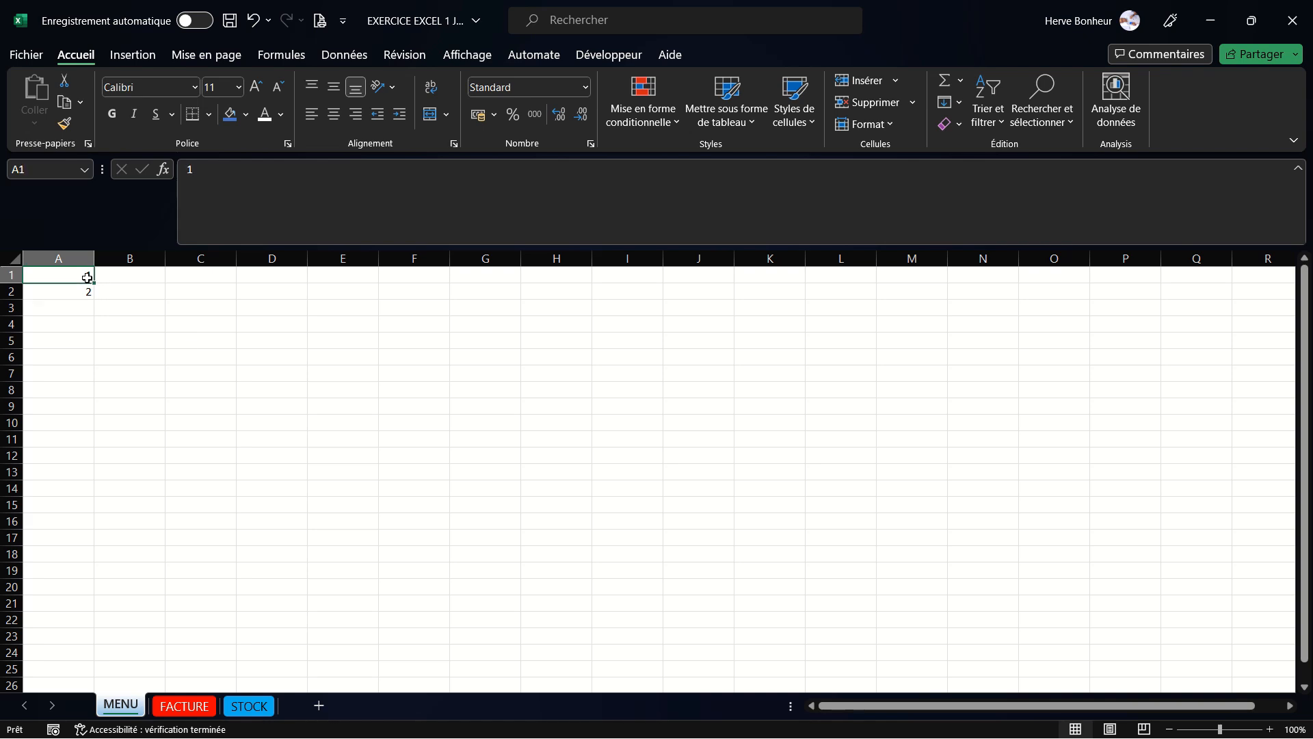
left_click(157, 302)
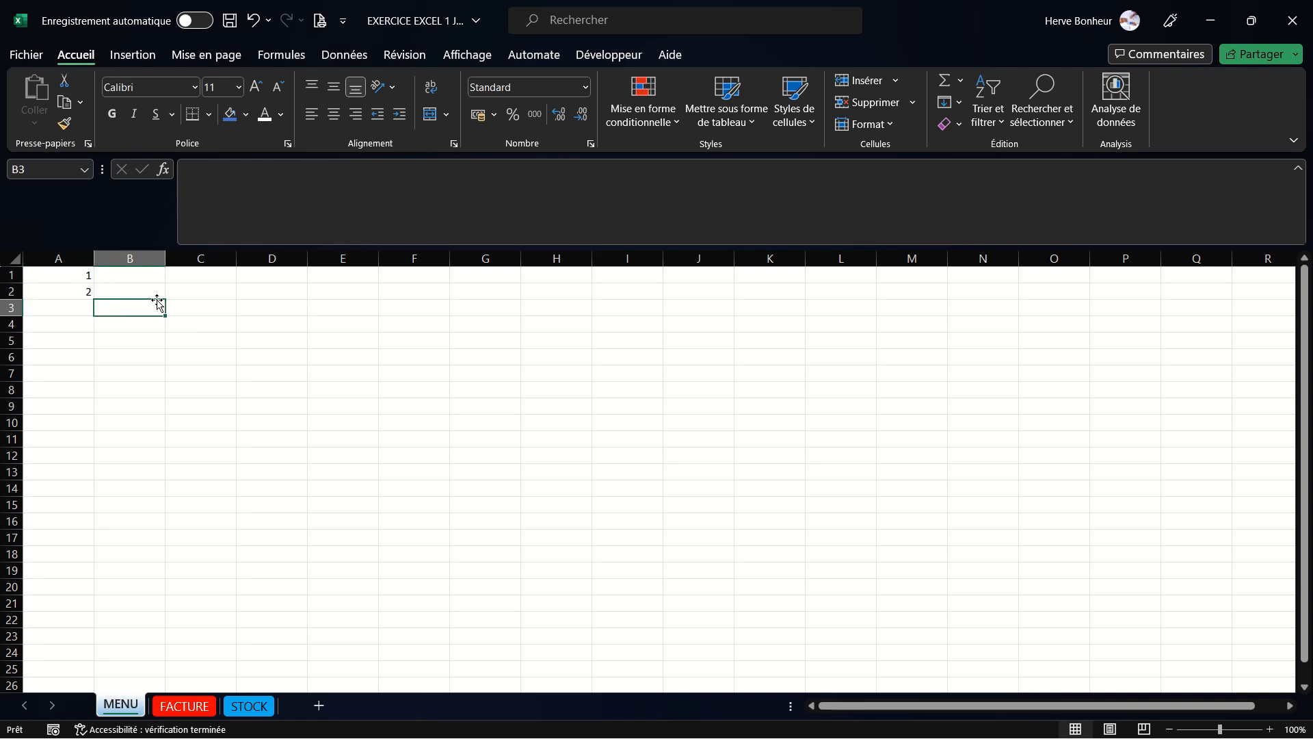
left_click(82, 277)
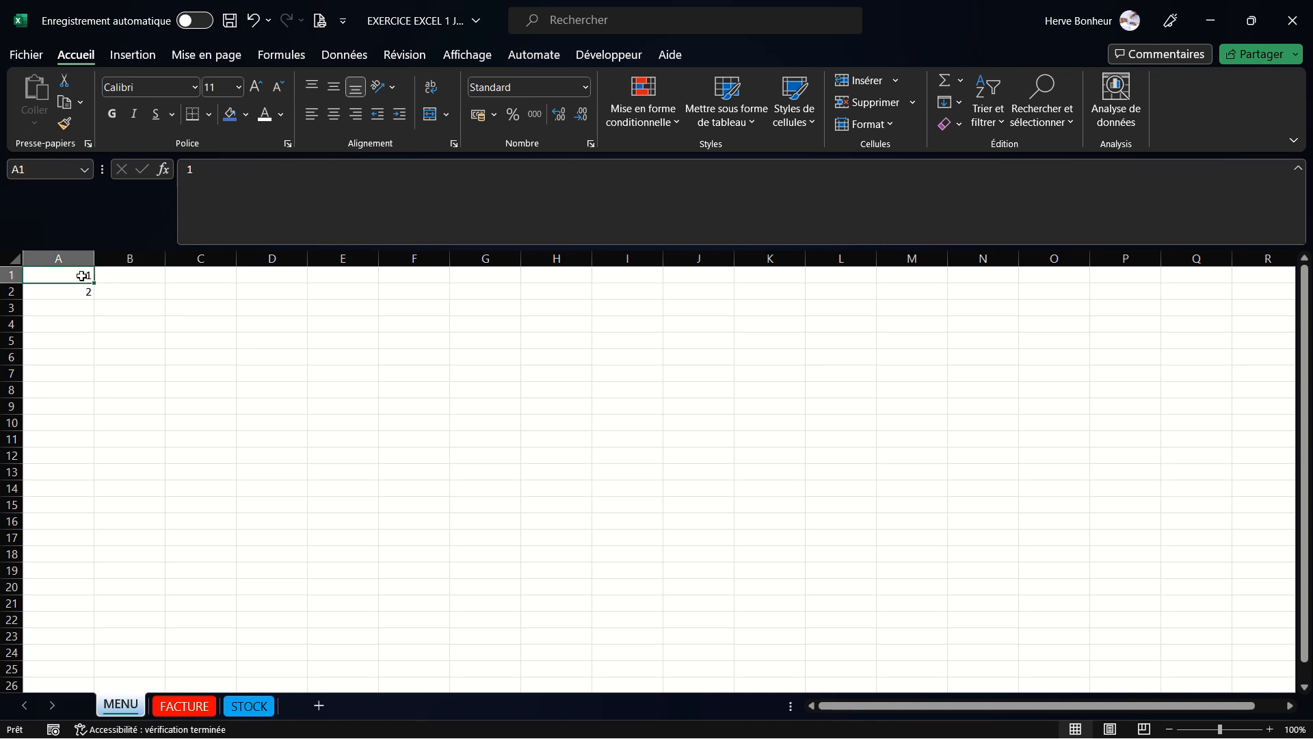
- Select A1:A2 and extend the number series down to A100 with the fill handle
left_click_drag(72, 276, 71, 287)
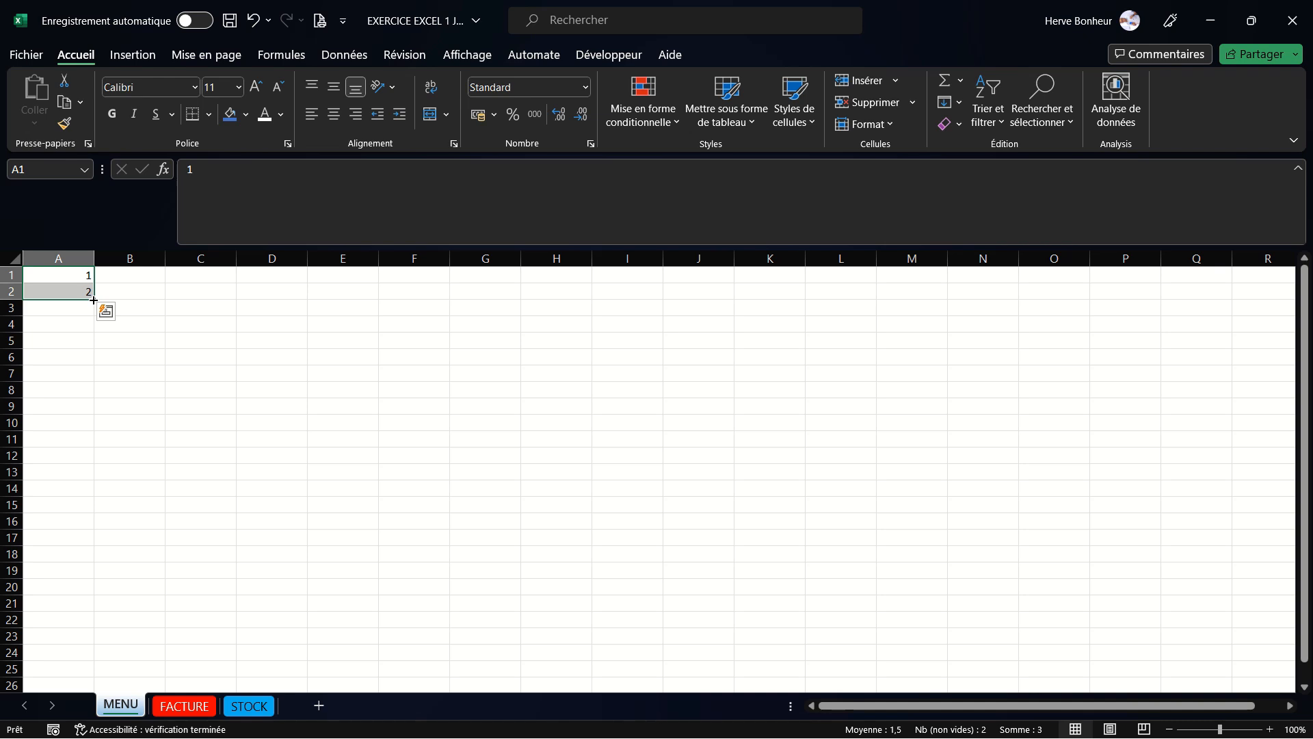
left_click_drag(94, 299, 59, 643)
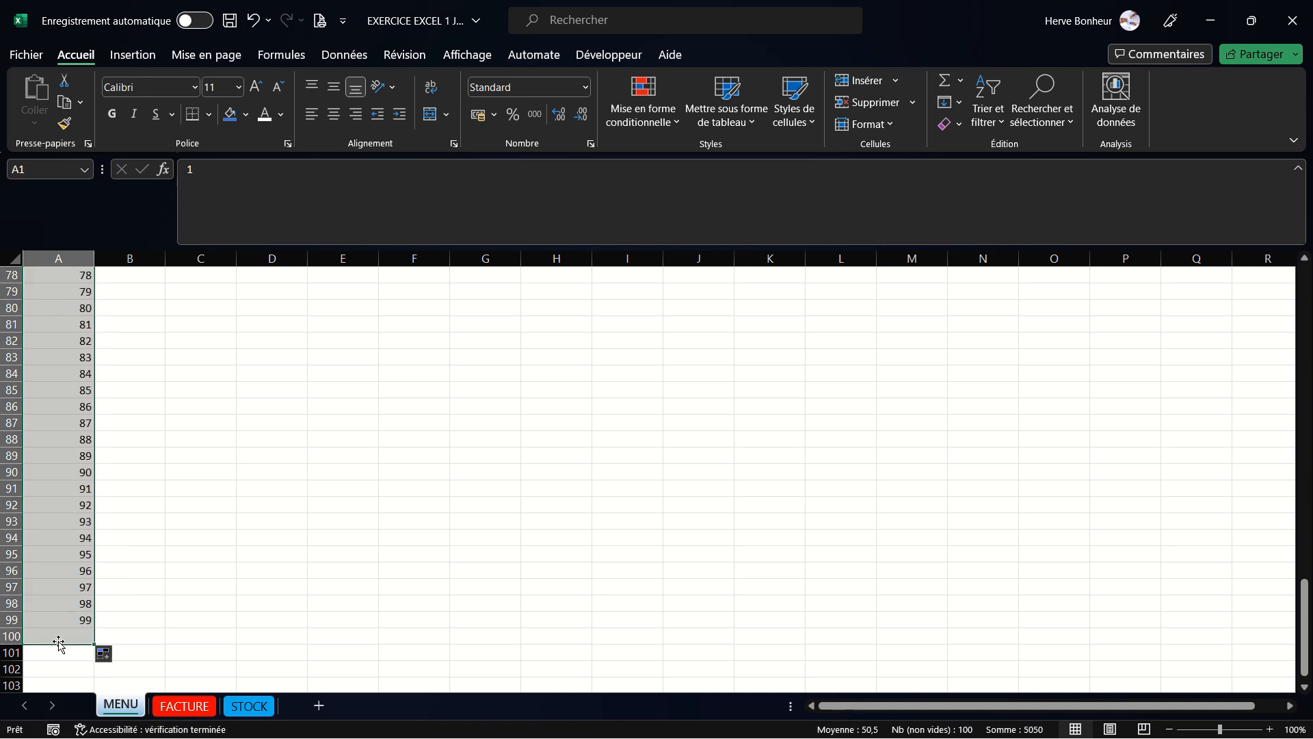
left_click(249, 589)
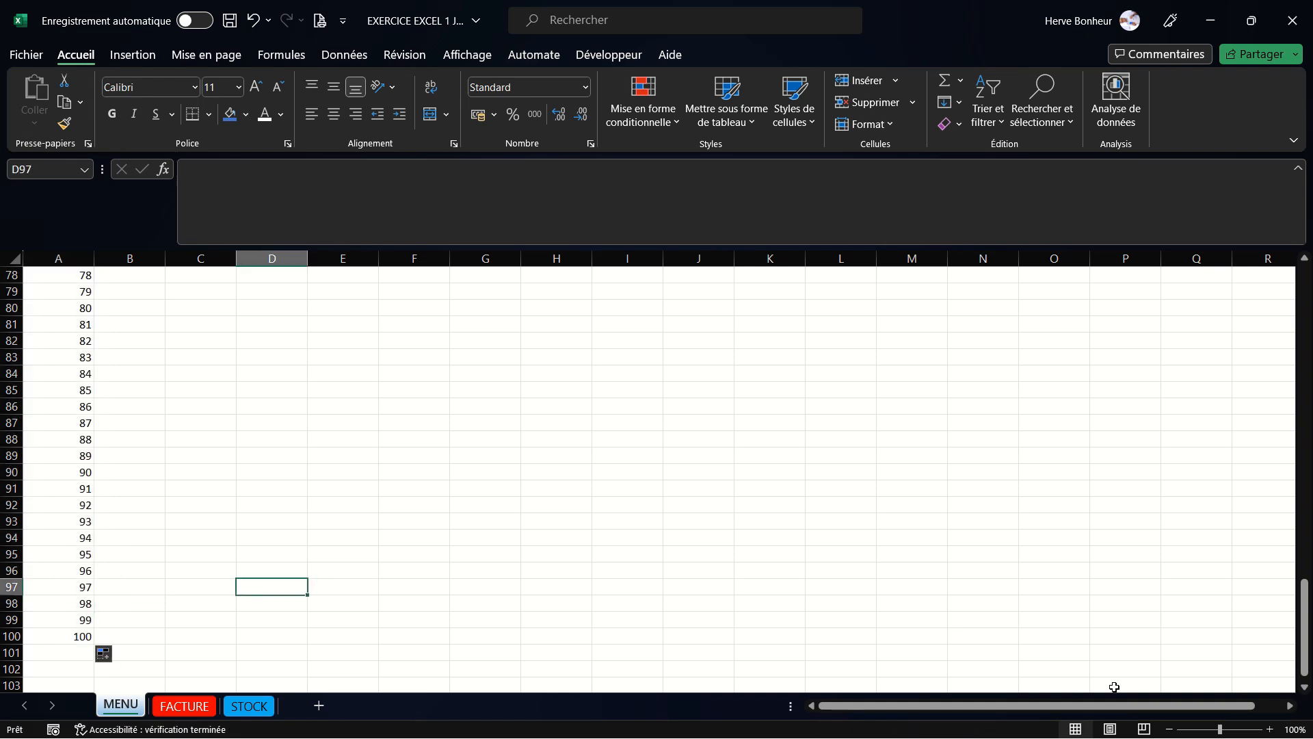
- Enter JANVIER in cell B1 and auto-fill the months across to DÉCEMBRE in M1
left_click_drag(1308, 619, 1308, 314)
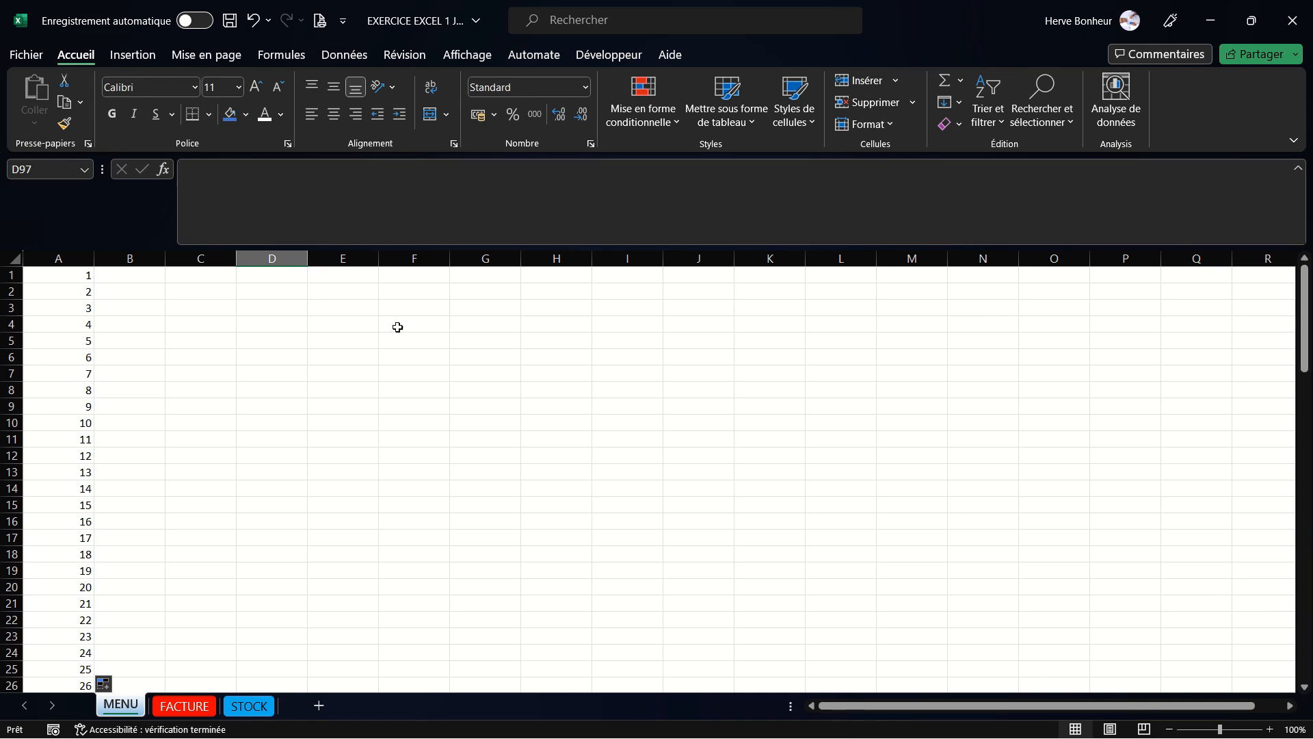
left_click(133, 275)
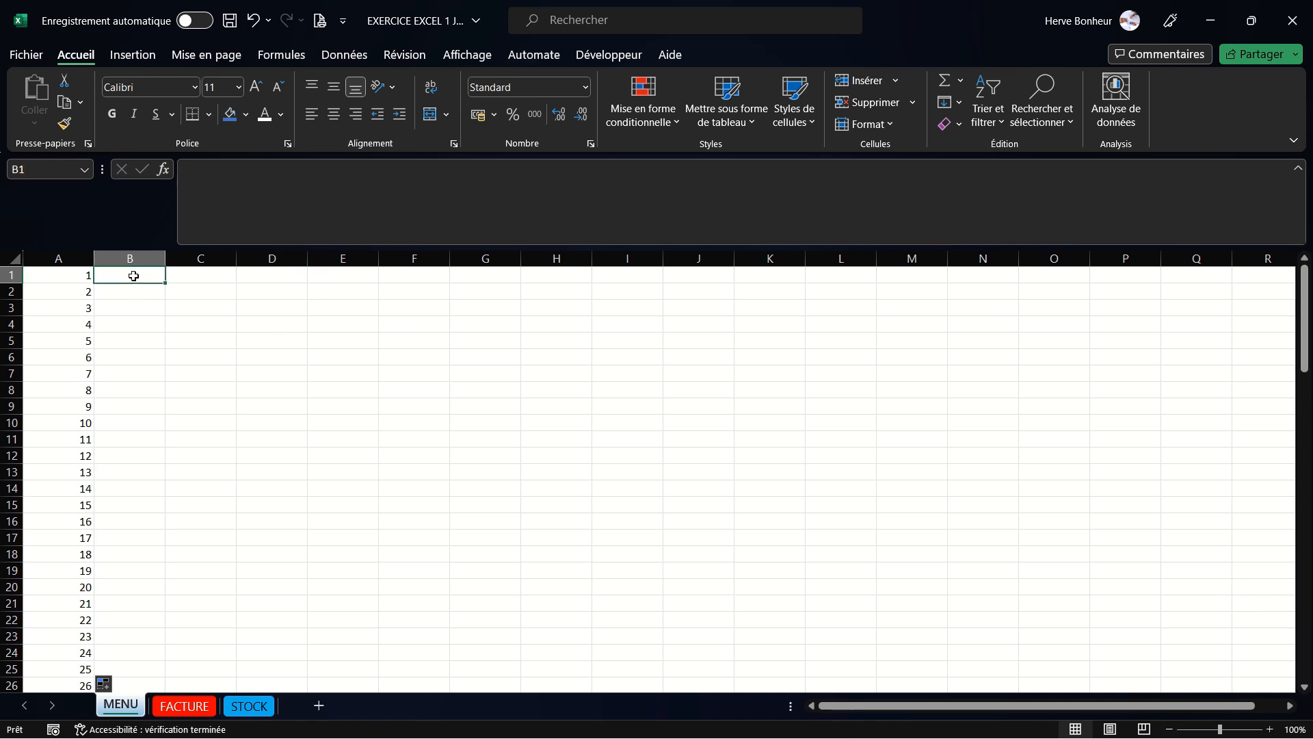
type("J")
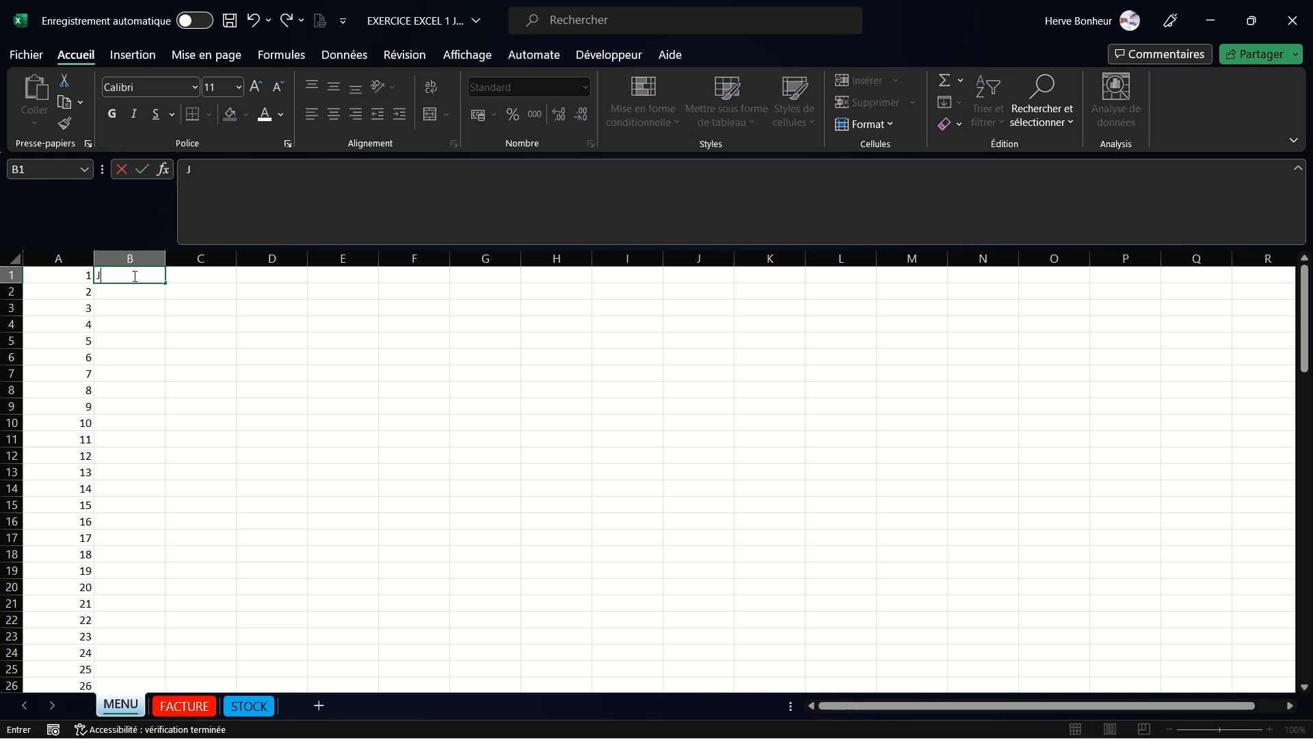
type("ANVIER")
left_click_drag(162, 283, 932, 287)
left_click(741, 359)
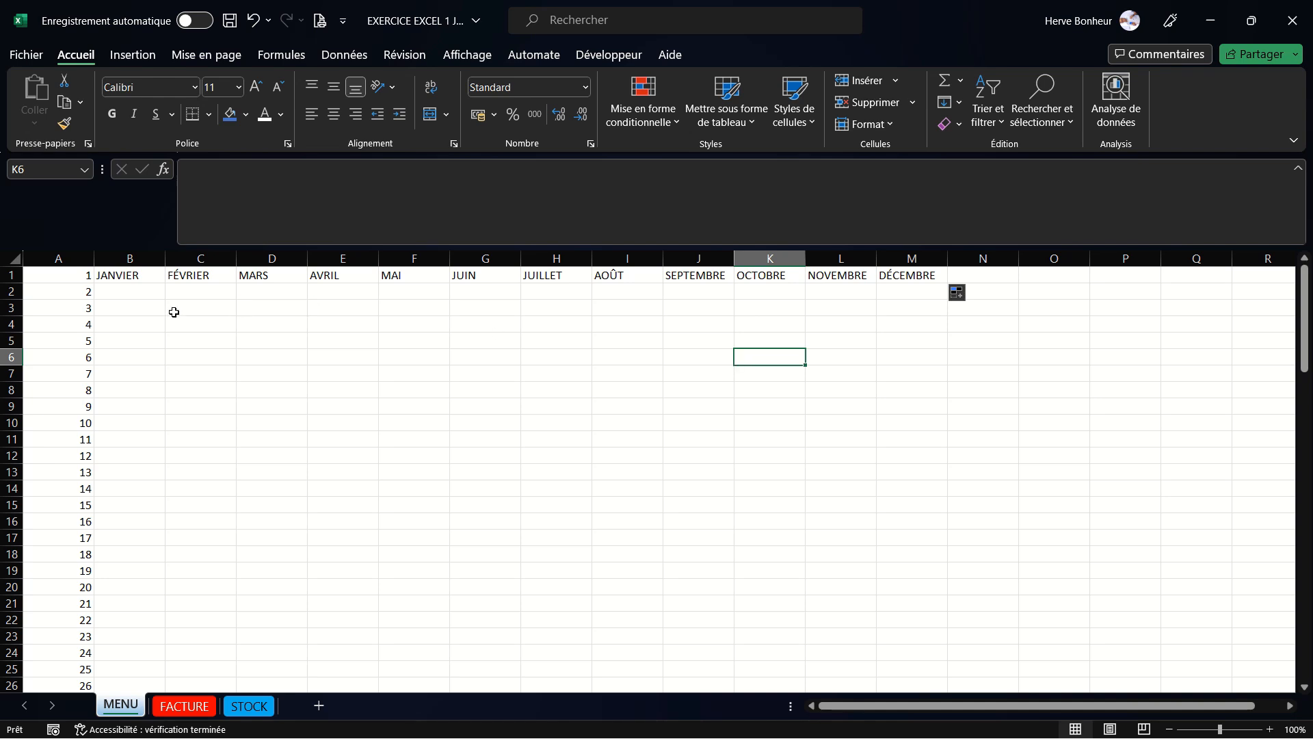
- Enter LUNDI in cell C3 and auto-fill the weekdays down to DIMANCHE in C9
left_click(203, 304)
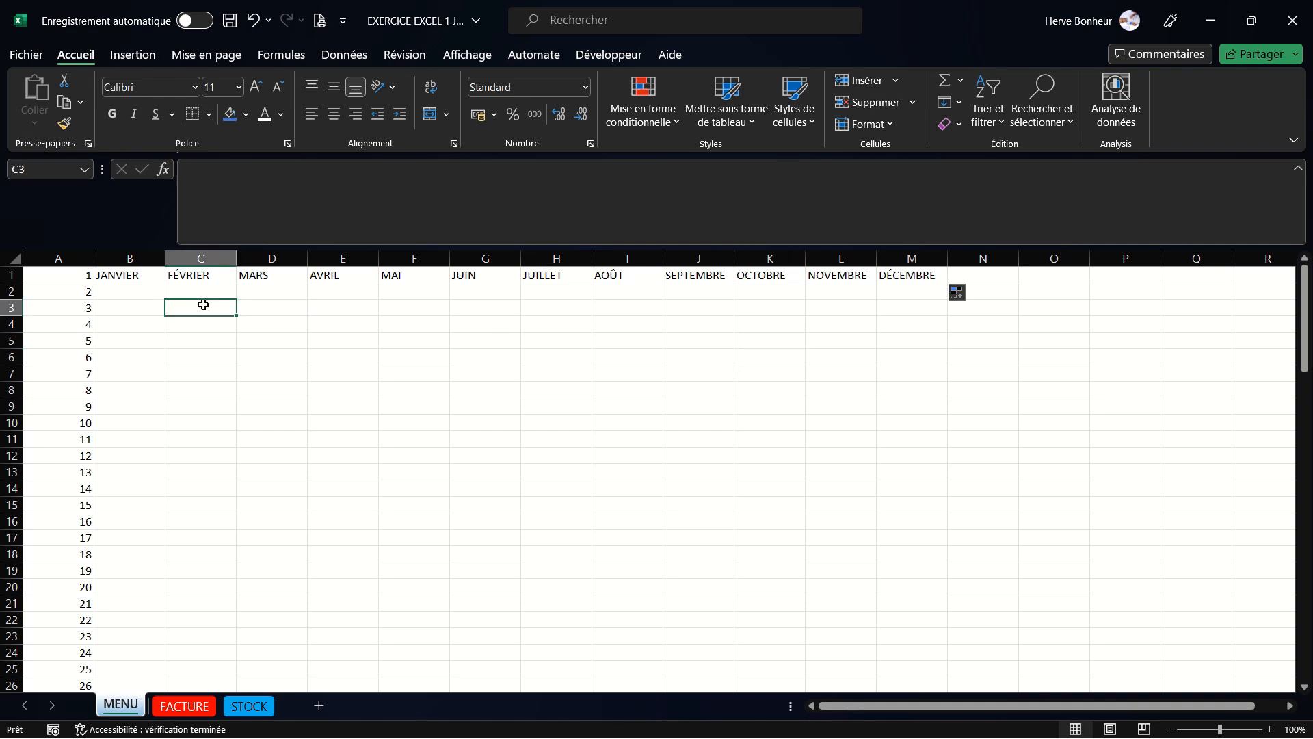
type("LUNDI")
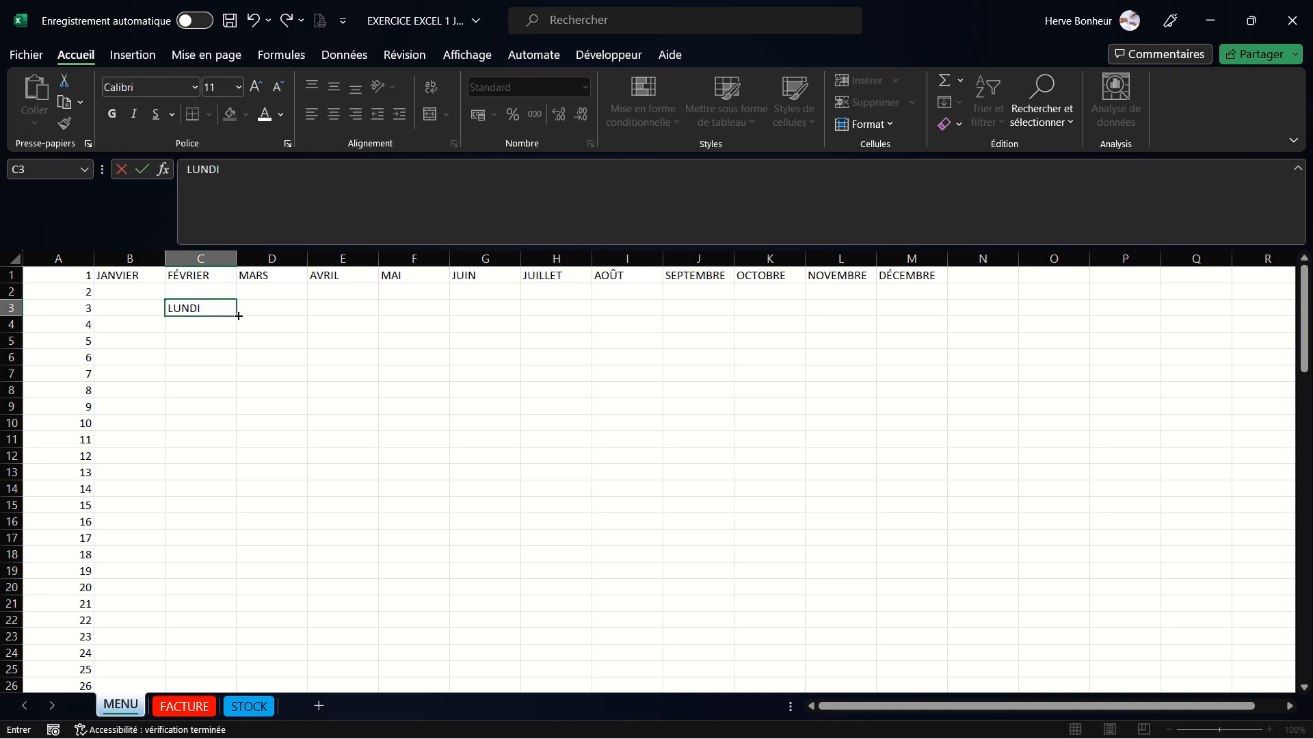
left_click_drag(239, 315, 220, 419)
left_click(316, 363)
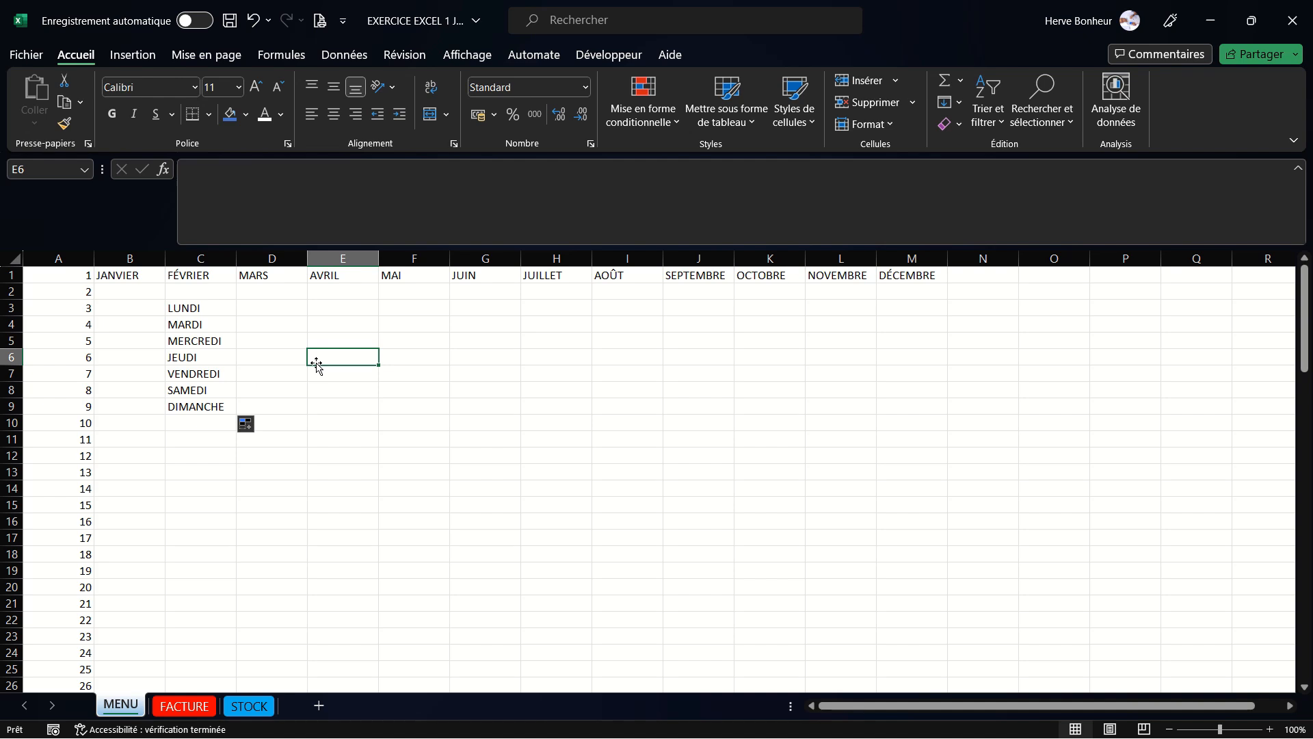
- Enter 5 in E3 and 10 in E4, then extend that series down to 100 in E22
left_click(323, 309)
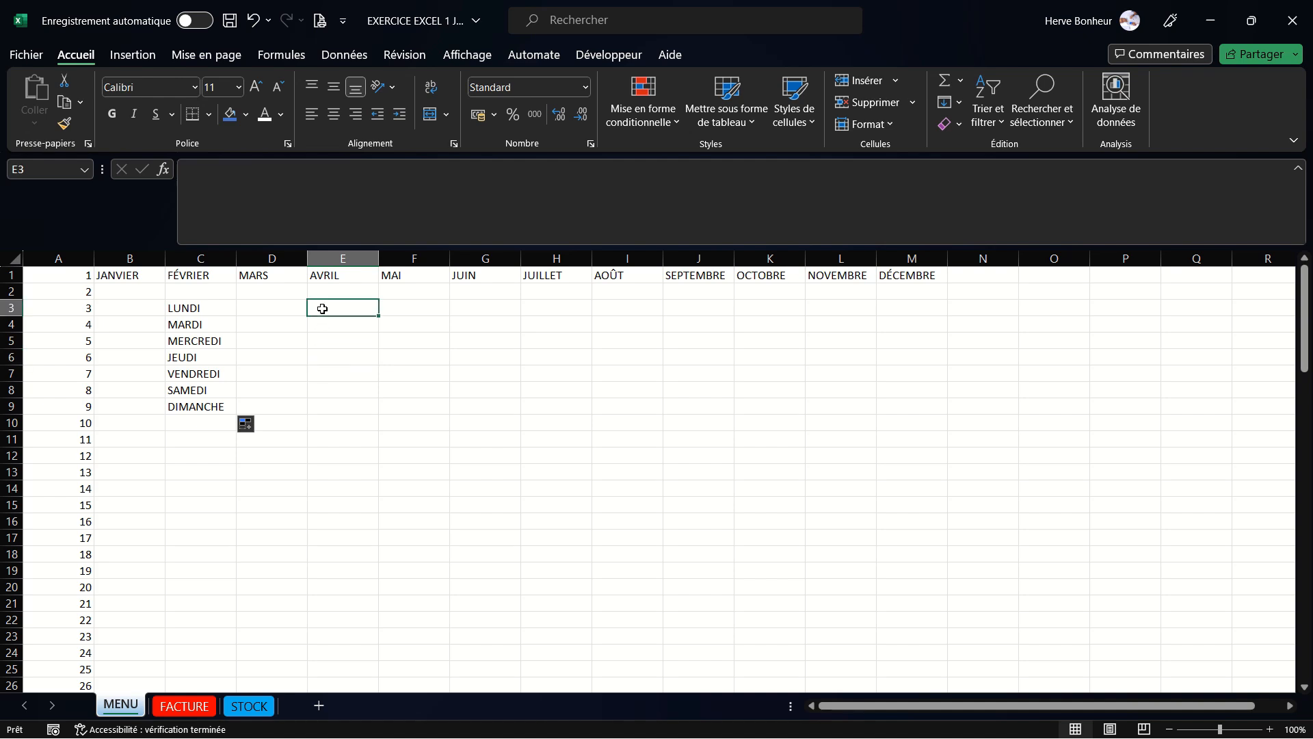
type("5")
key("Return")
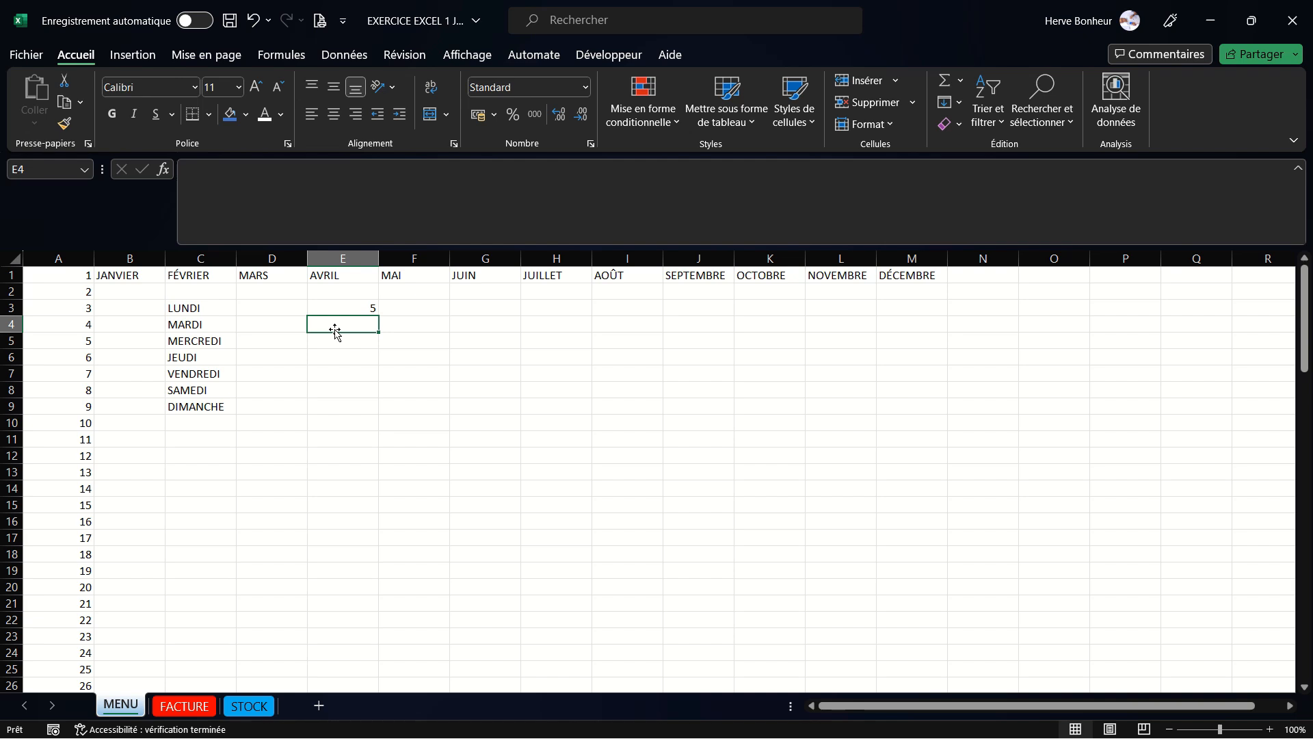
type("10")
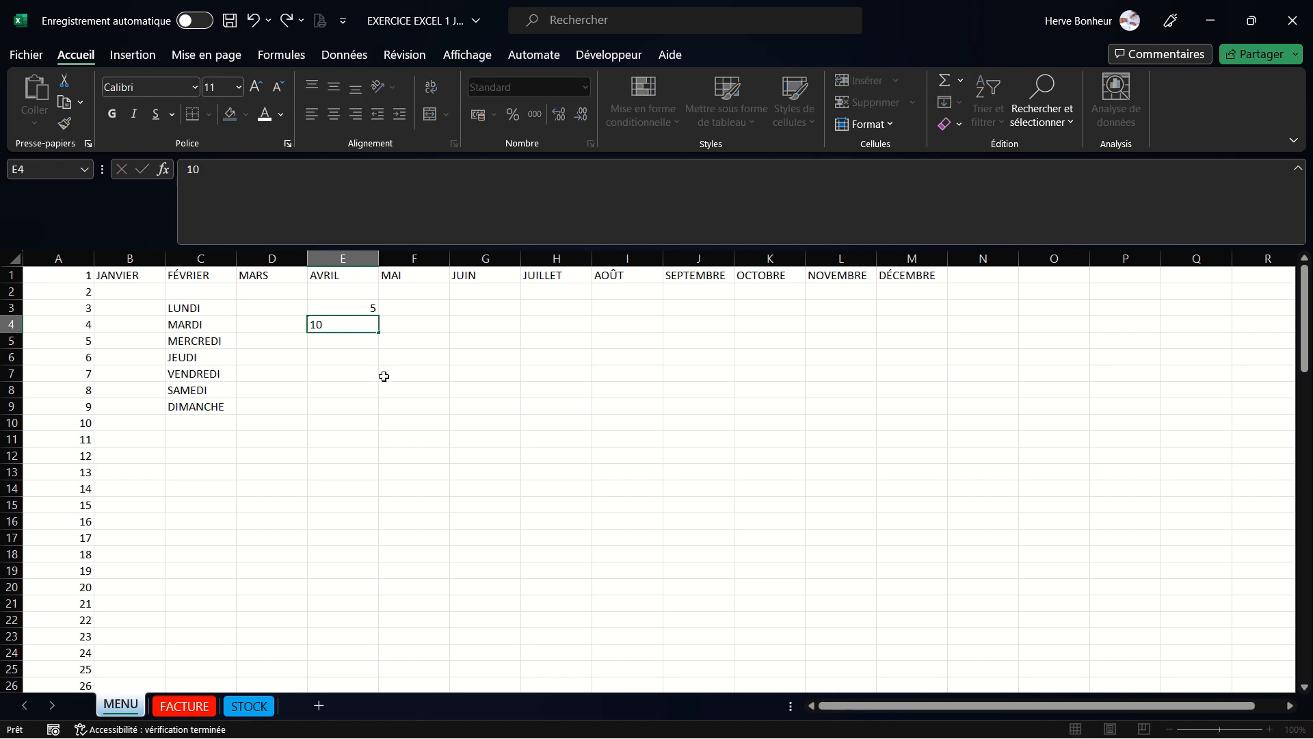
left_click(384, 377)
left_click_drag(359, 307, 336, 620)
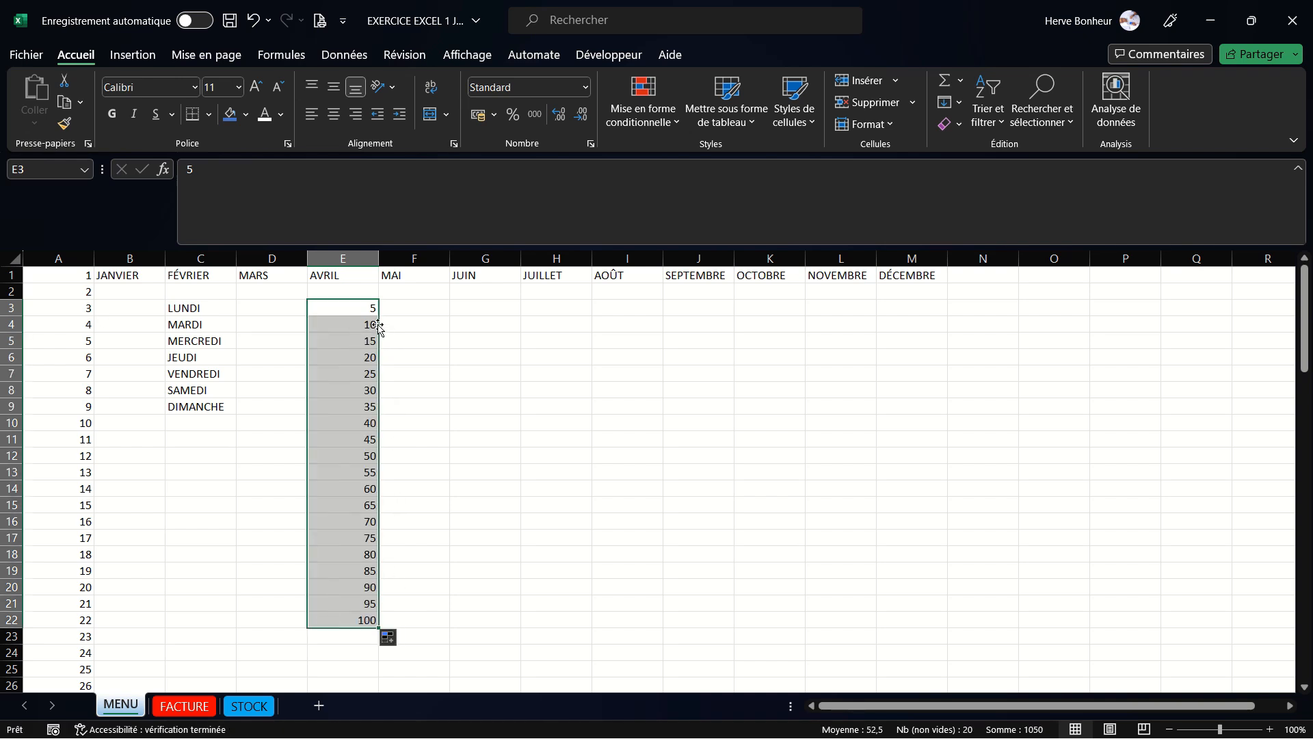
left_click(409, 404)
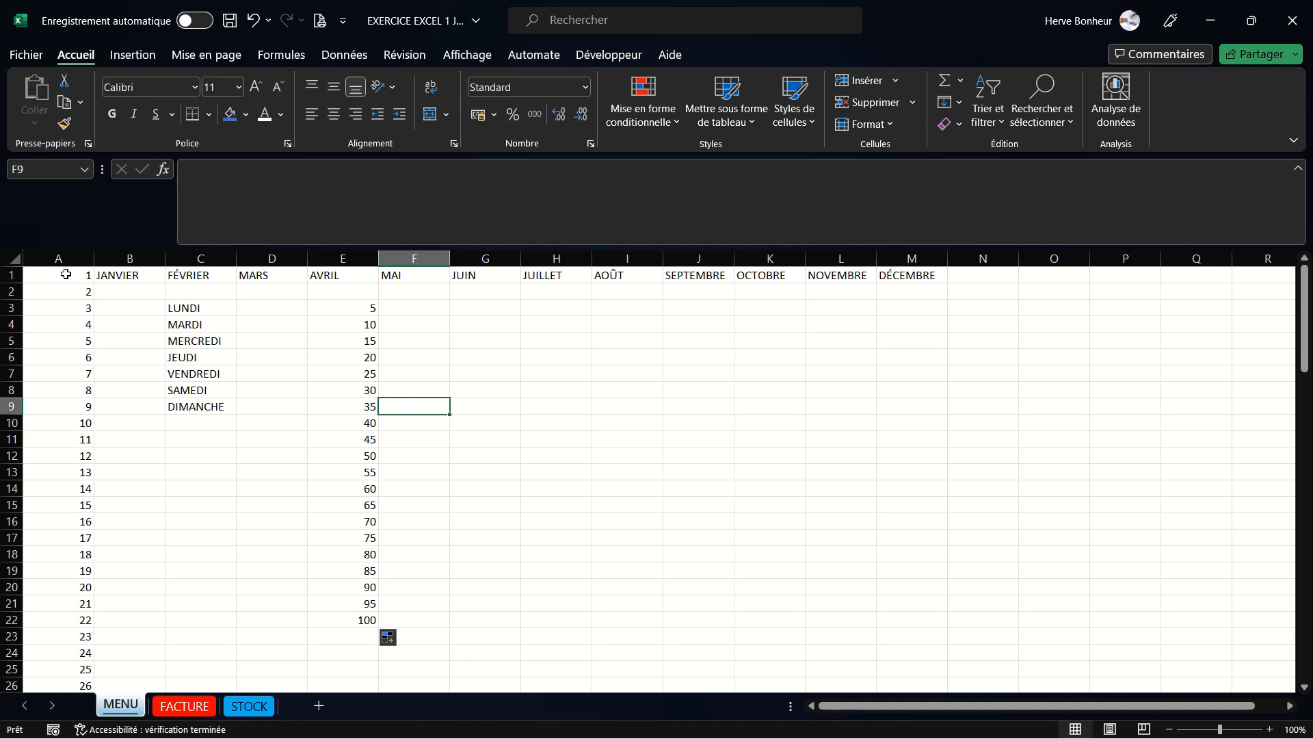
- Apply all borders to the range A1:M25 on the MENU sheet
left_click(65, 275)
left_click_drag(66, 275, 894, 667)
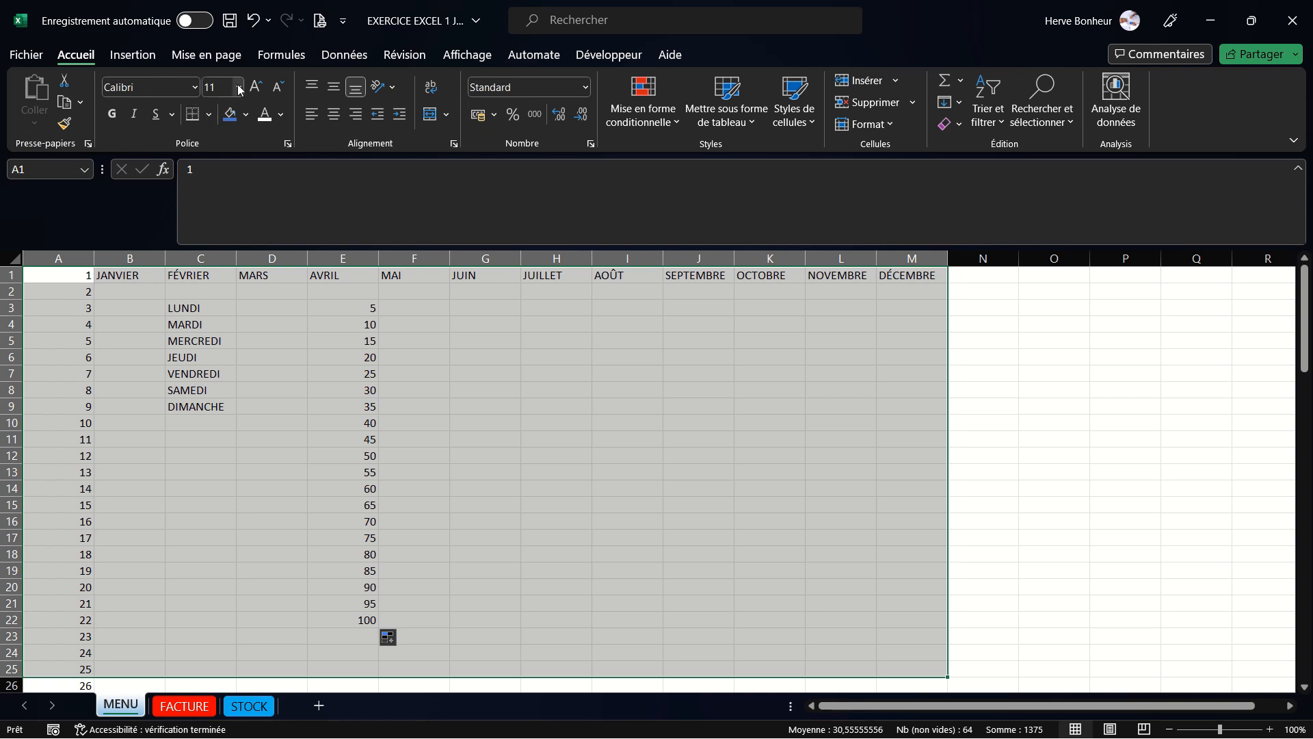
left_click(210, 116)
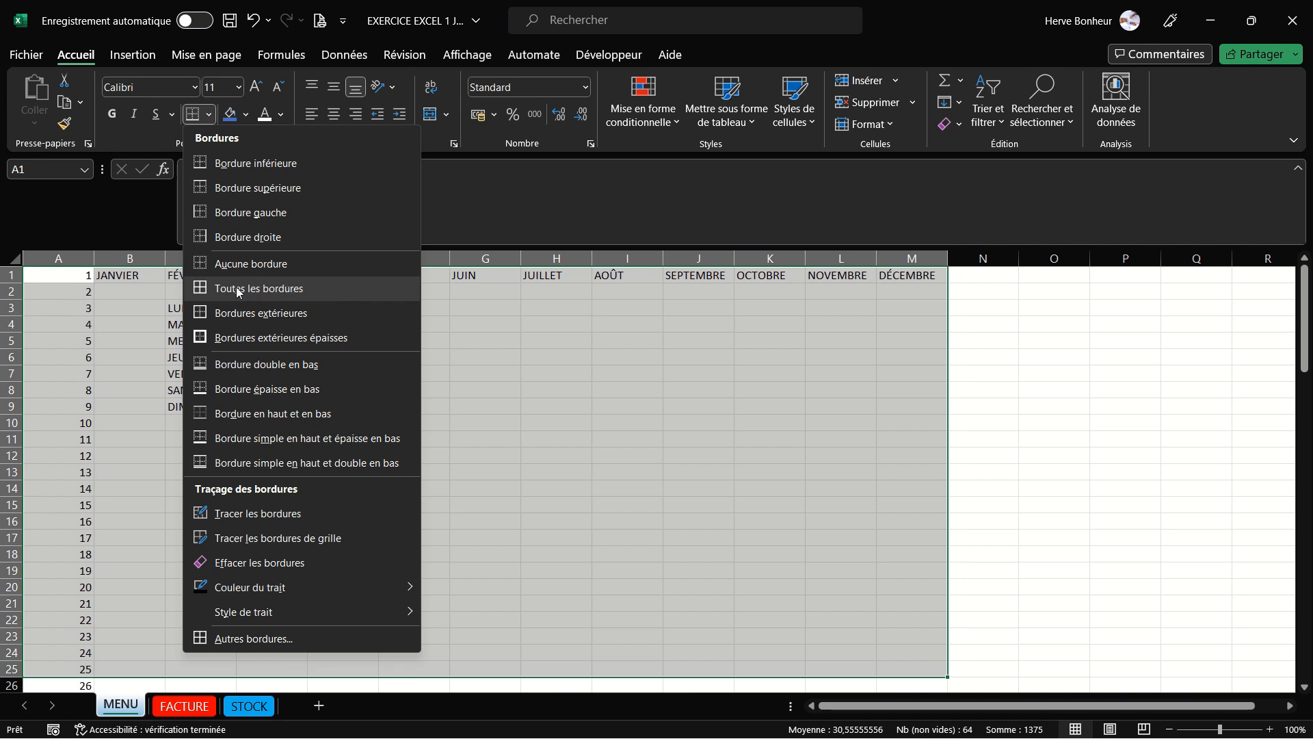
left_click(291, 287)
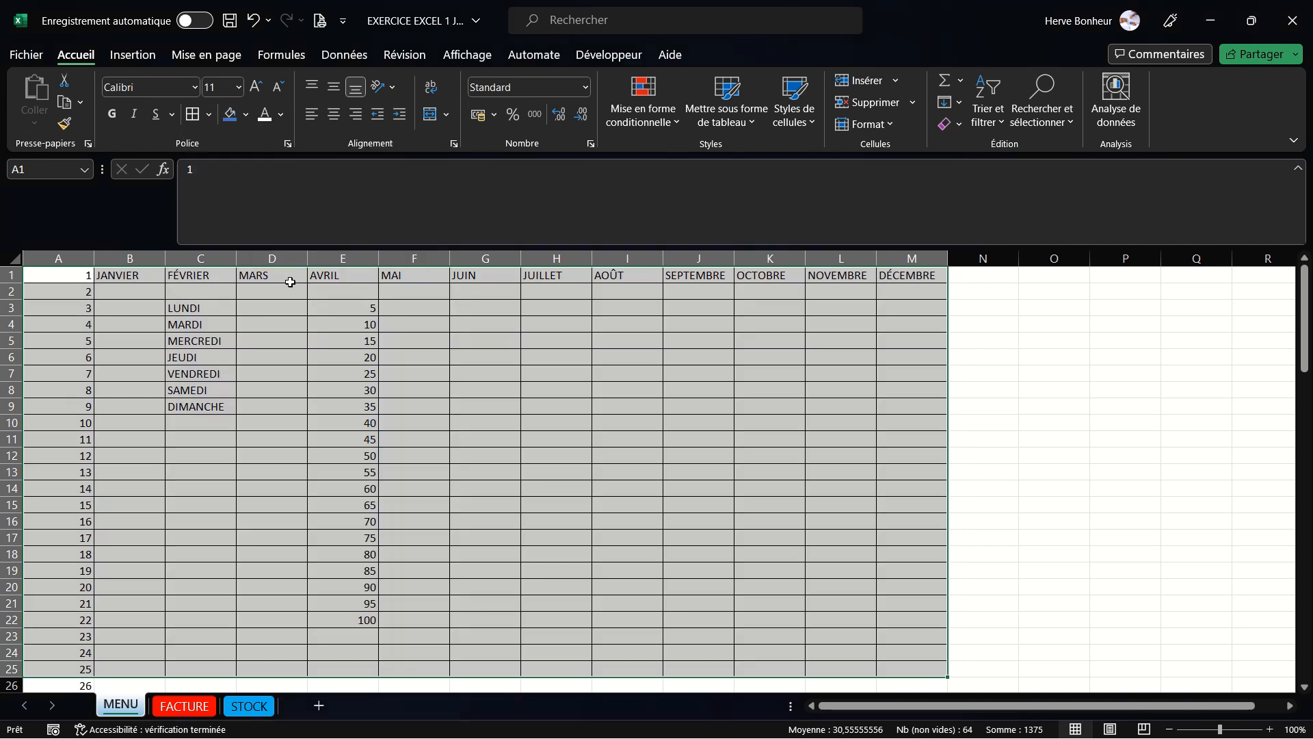
left_click(418, 391)
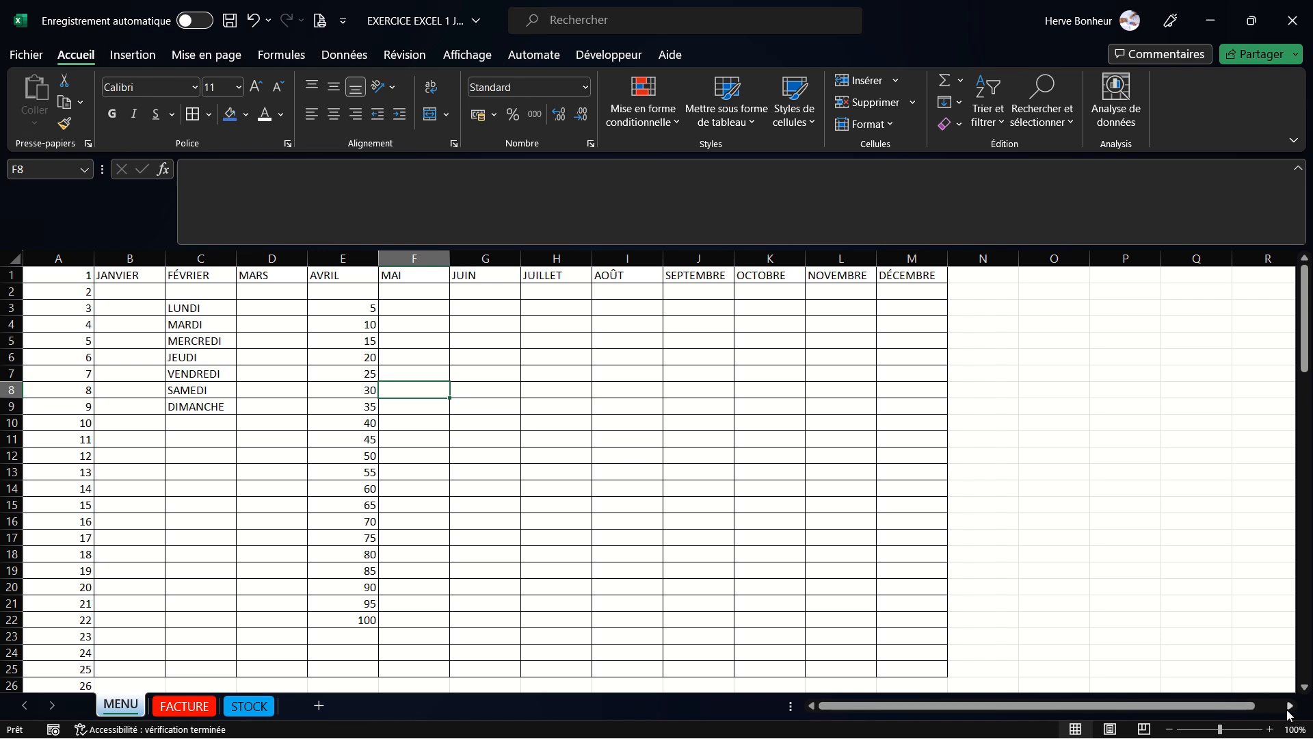
- Apply all borders to the column range R4:R23
left_click_drag(1289, 711, 1290, 708)
left_click(730, 429)
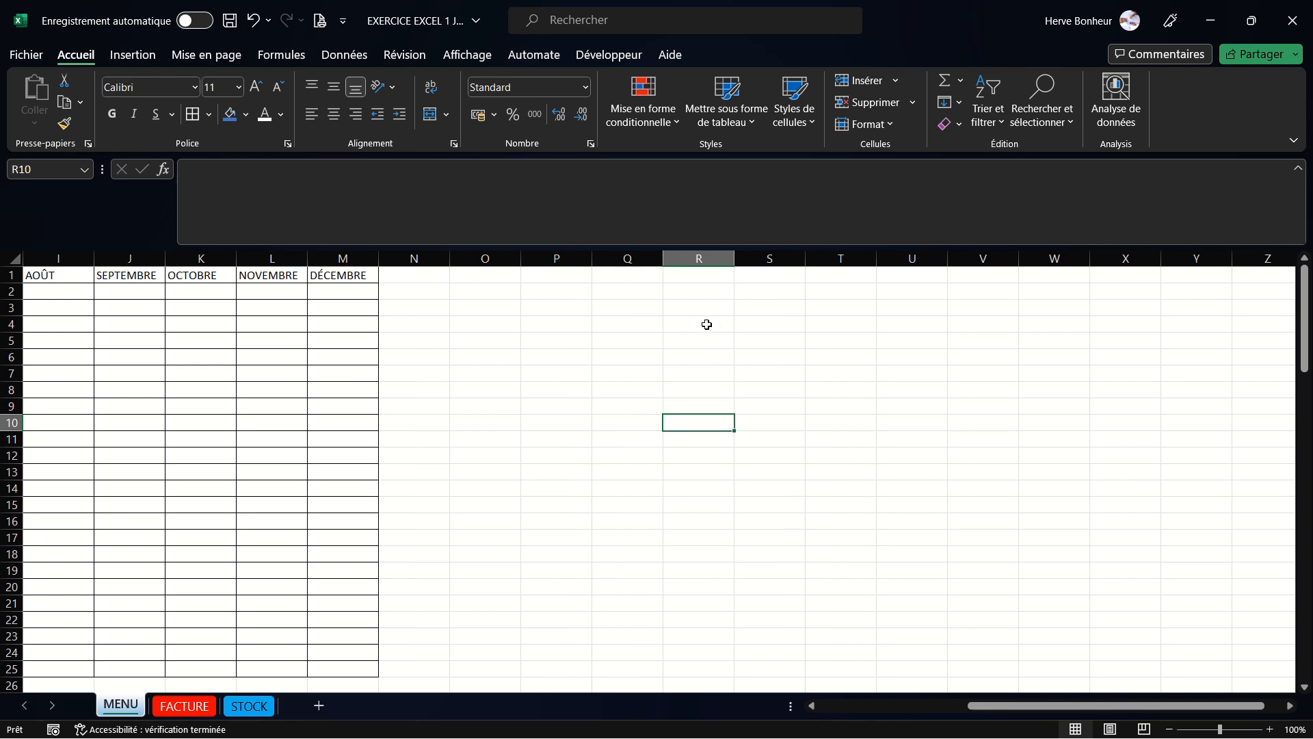
left_click_drag(707, 326, 700, 643)
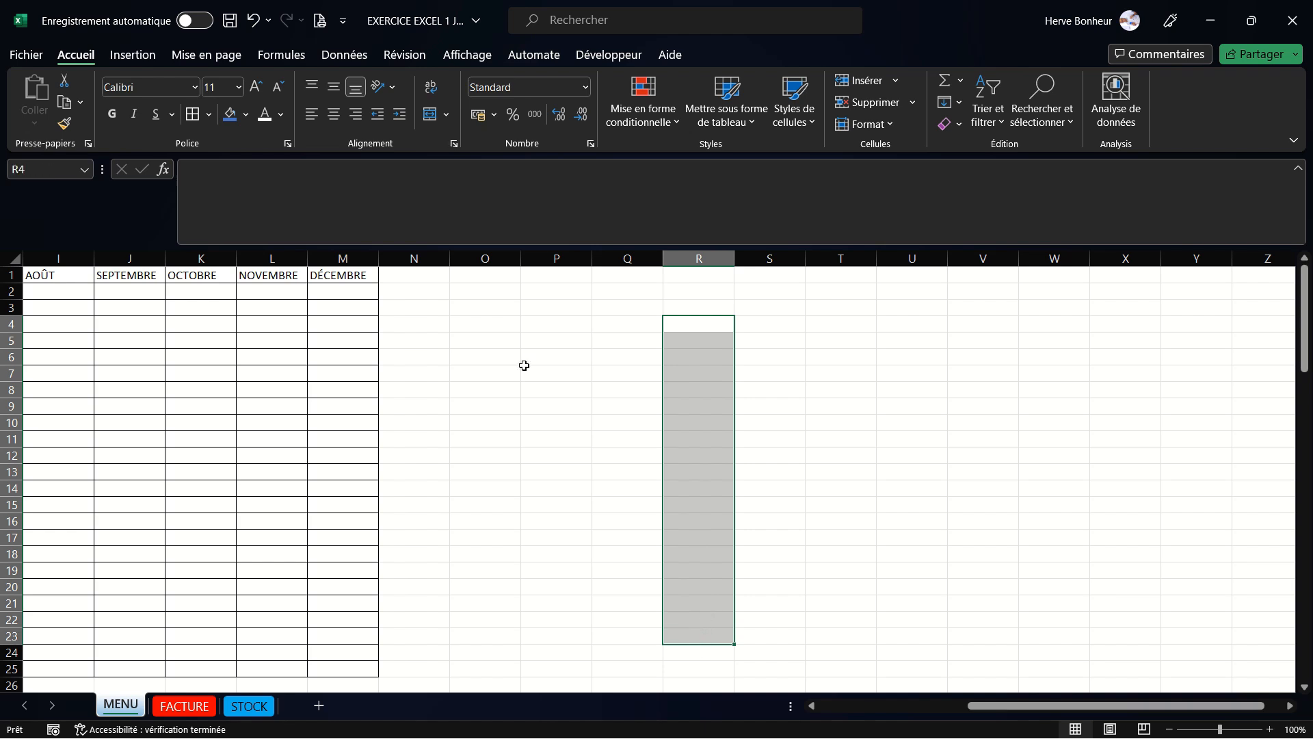
left_click(210, 114)
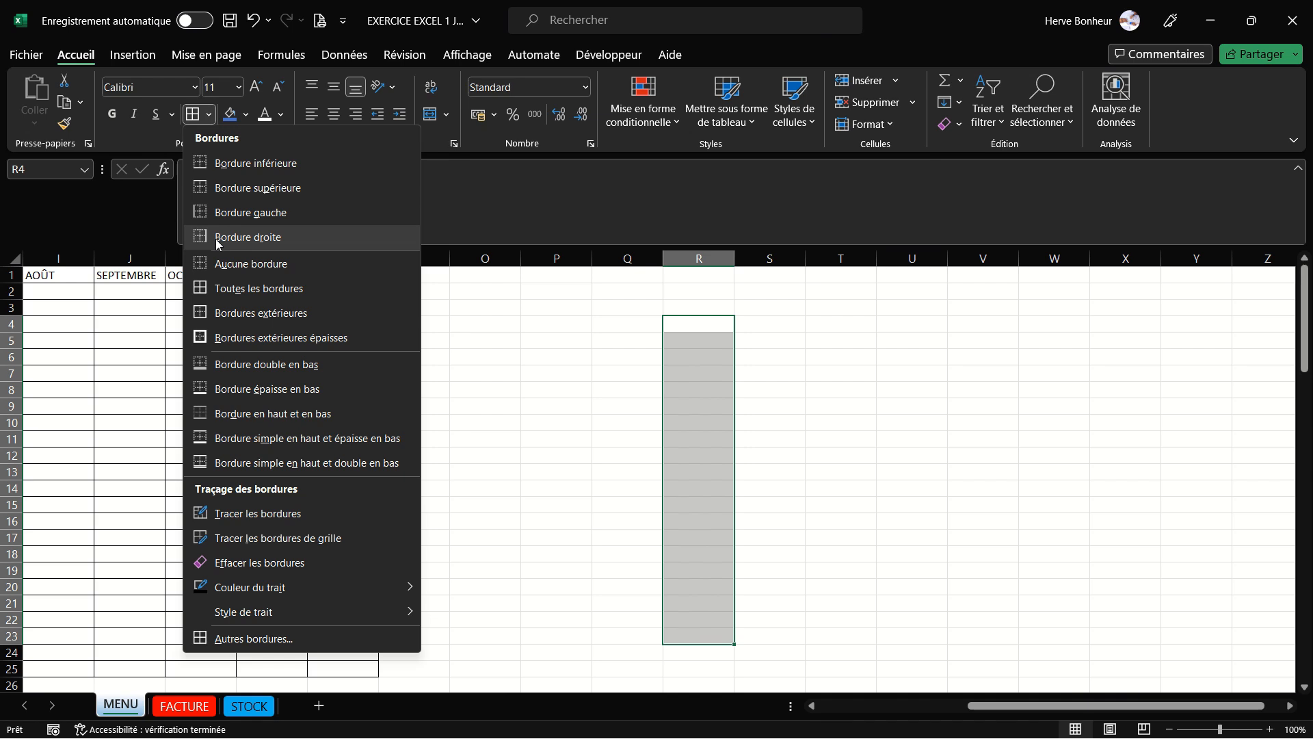
left_click(240, 288)
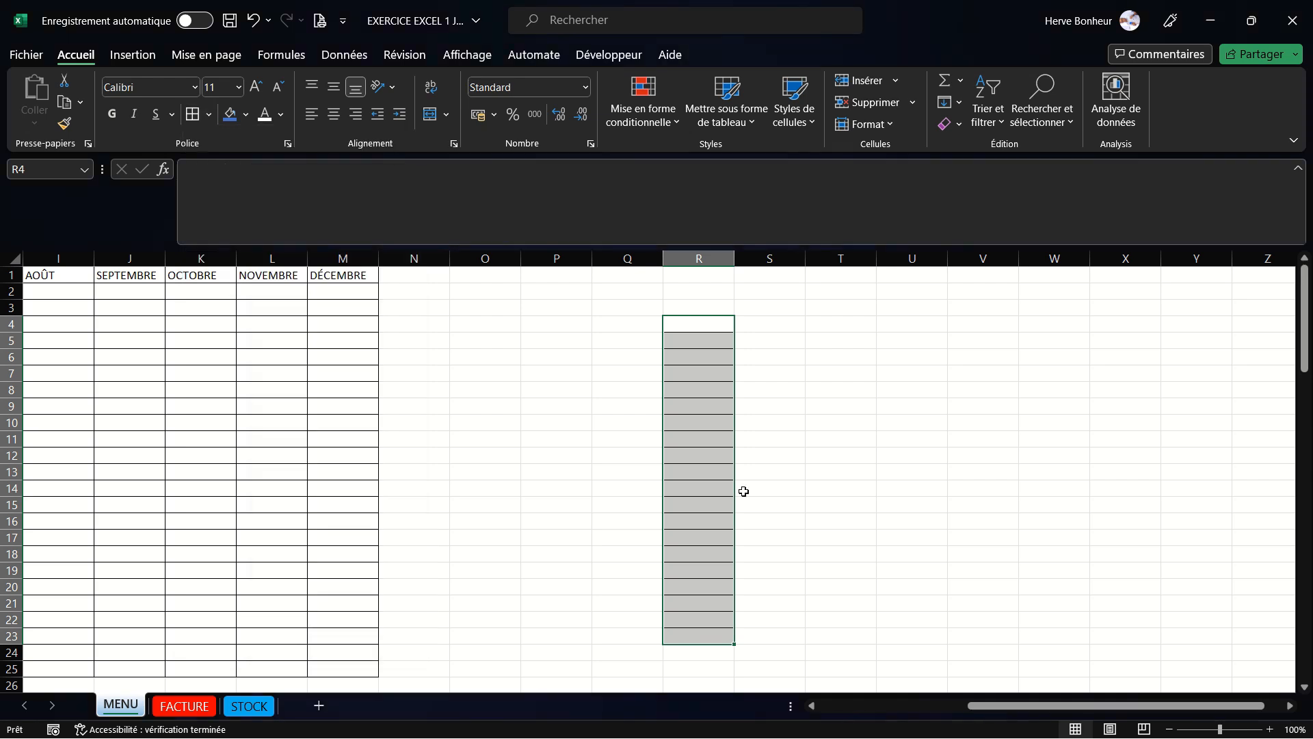
left_click(822, 474)
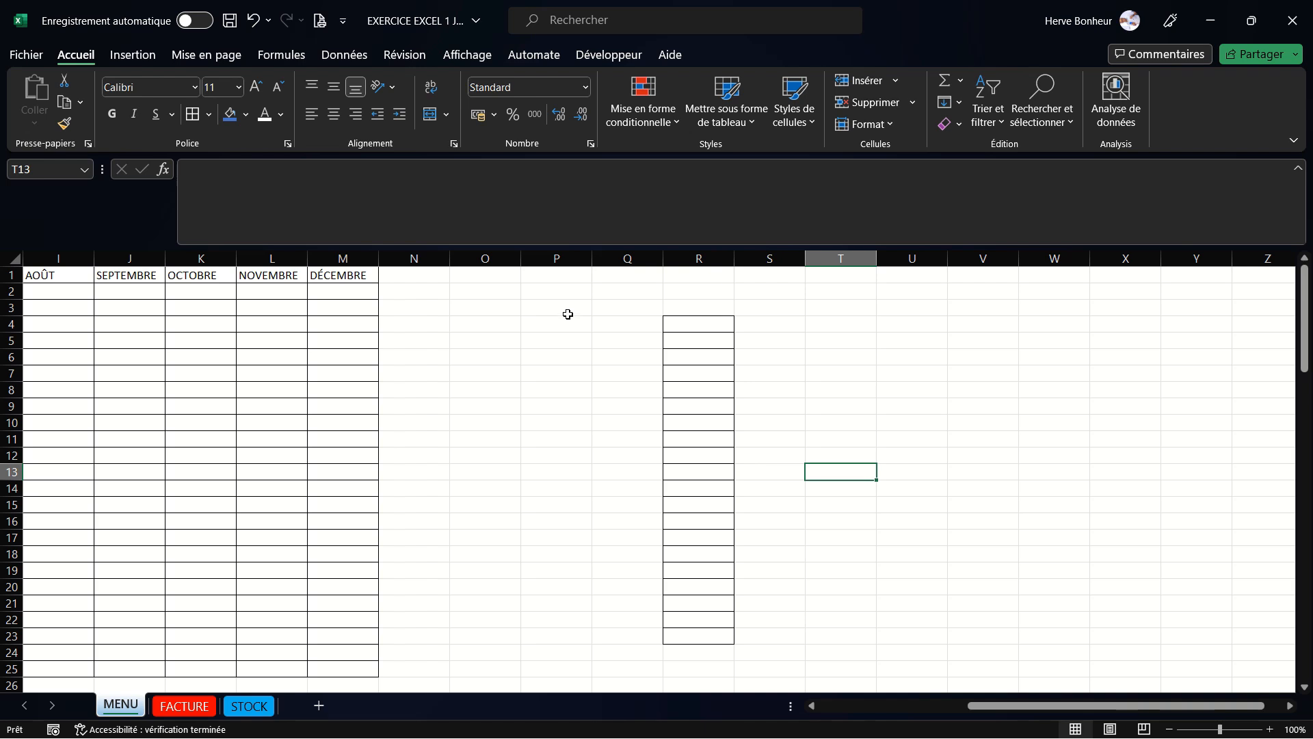
- Apply all borders to the range P3:T4
left_click_drag(557, 305, 855, 322)
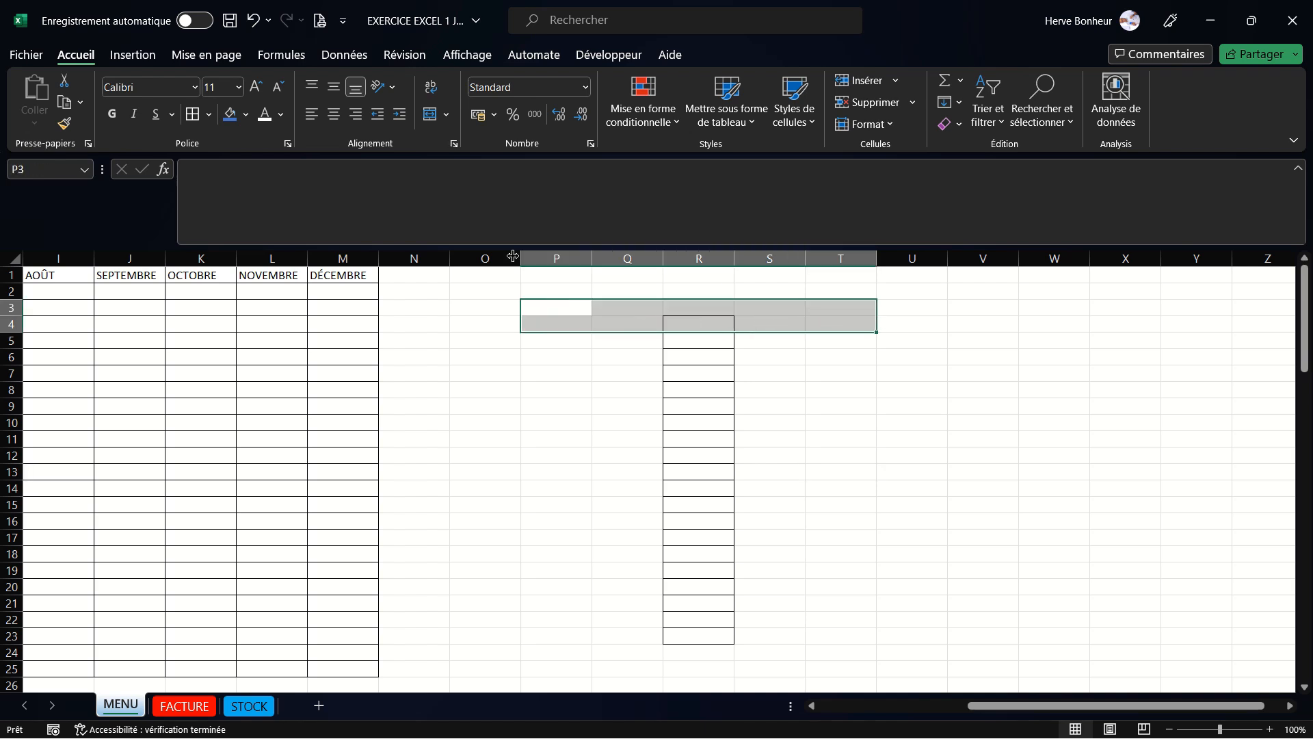
left_click(193, 114)
left_click(943, 483)
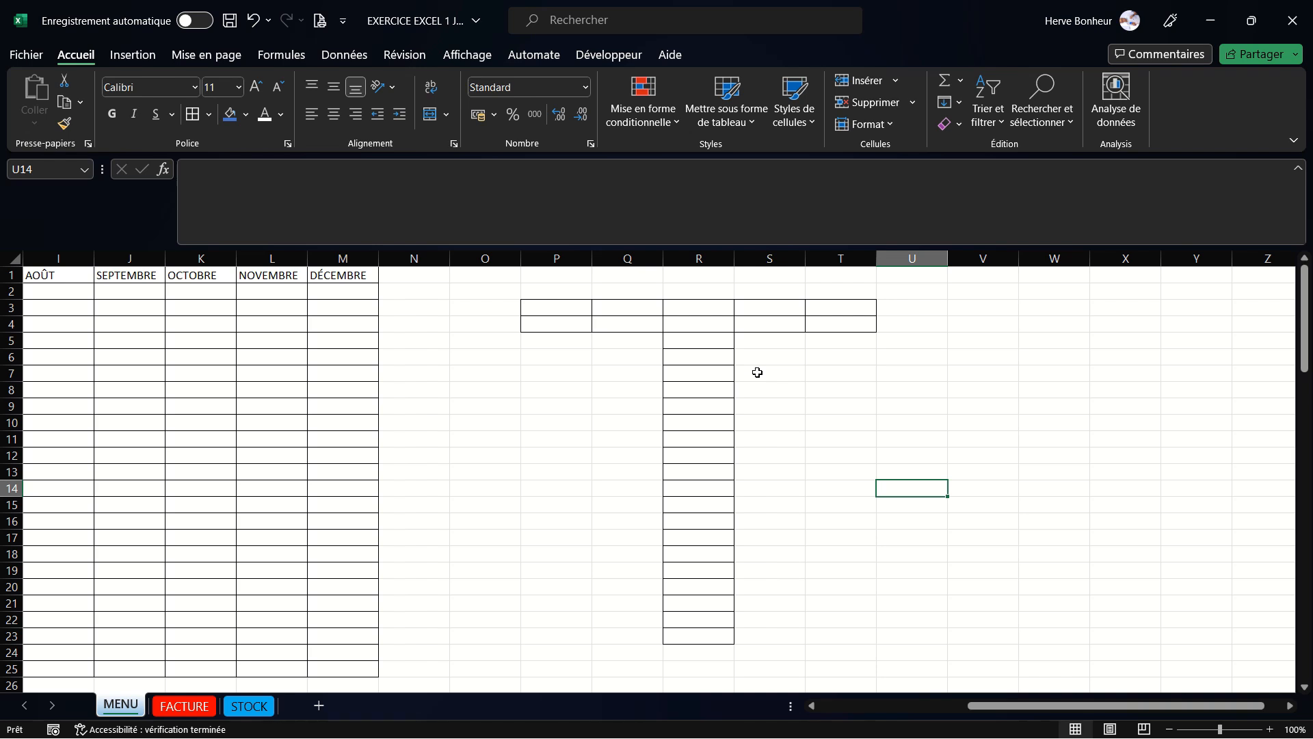
- Apply all borders to the ranges V4:V21 and W20:Z21
left_click_drag(979, 326, 997, 609)
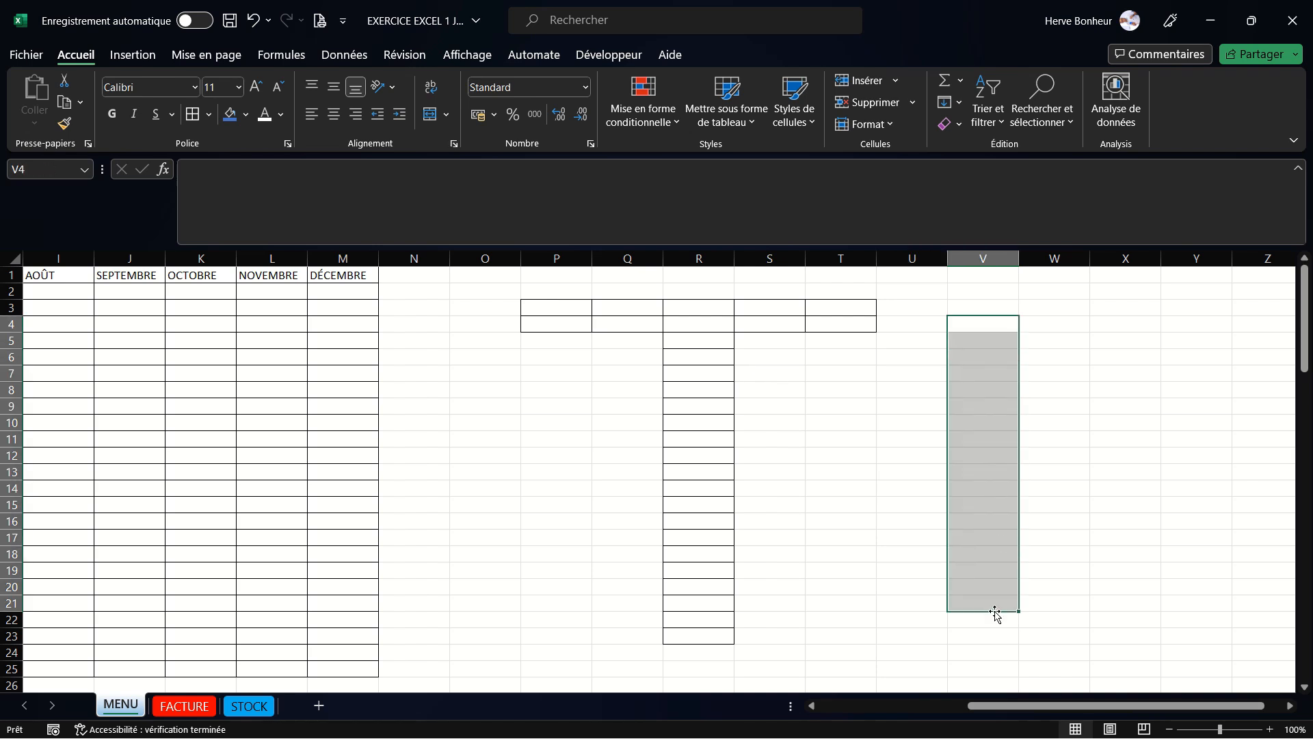
left_click(192, 114)
left_click_drag(1041, 582, 1243, 598)
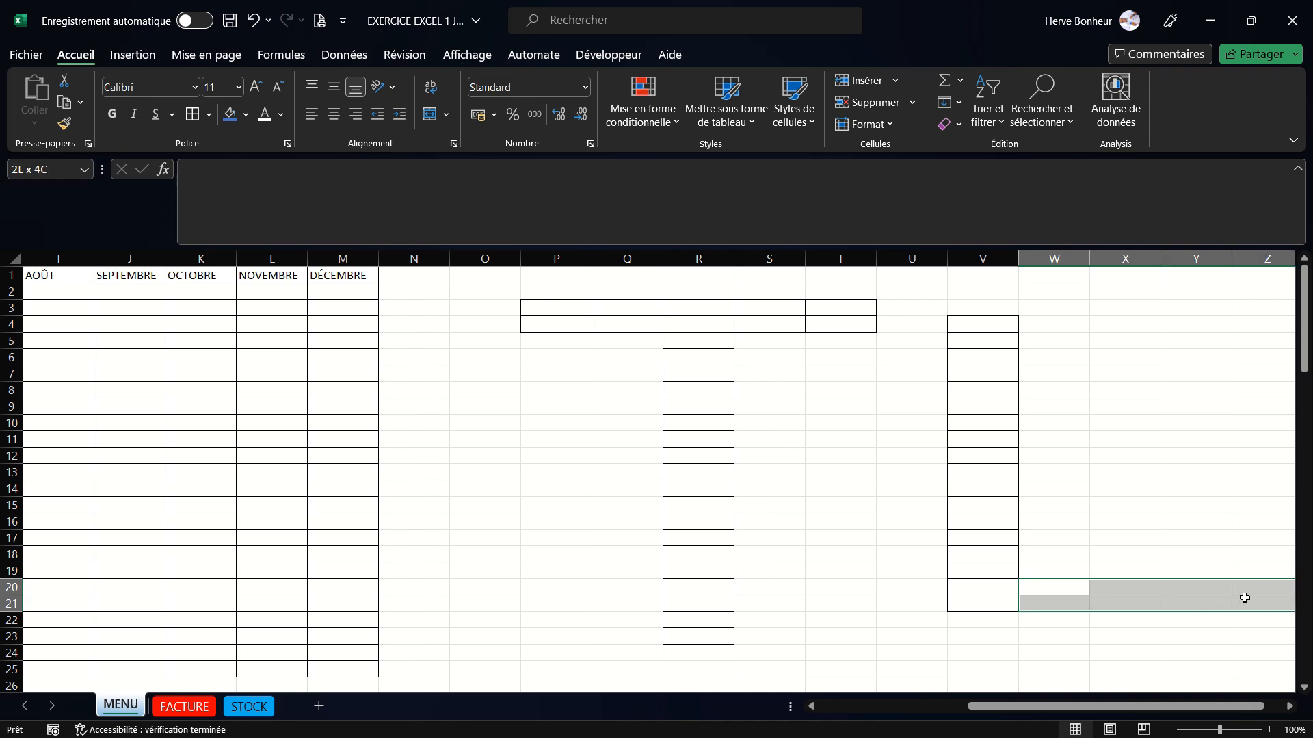
left_click(192, 114)
left_click(775, 507)
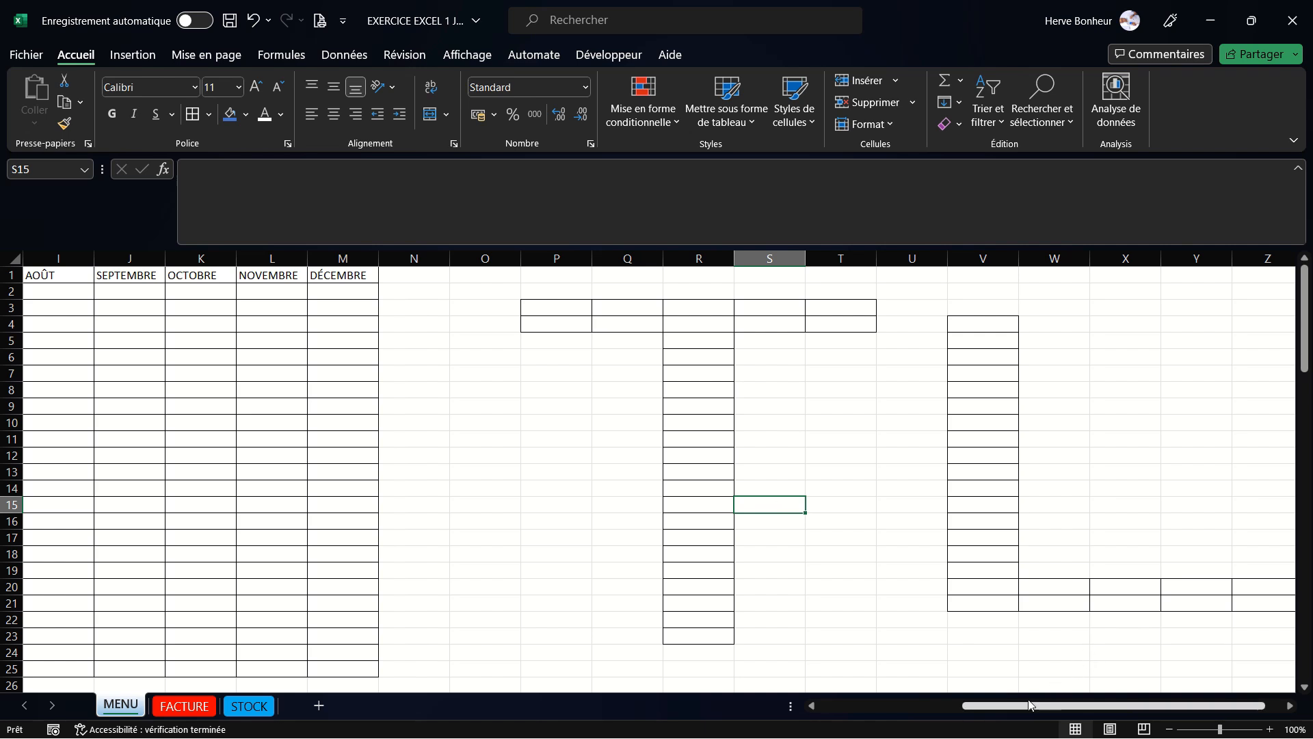
- Switch to the FACTURE sheet and enter 20 in cell F7
left_click_drag(983, 706, 839, 705)
left_click(587, 504)
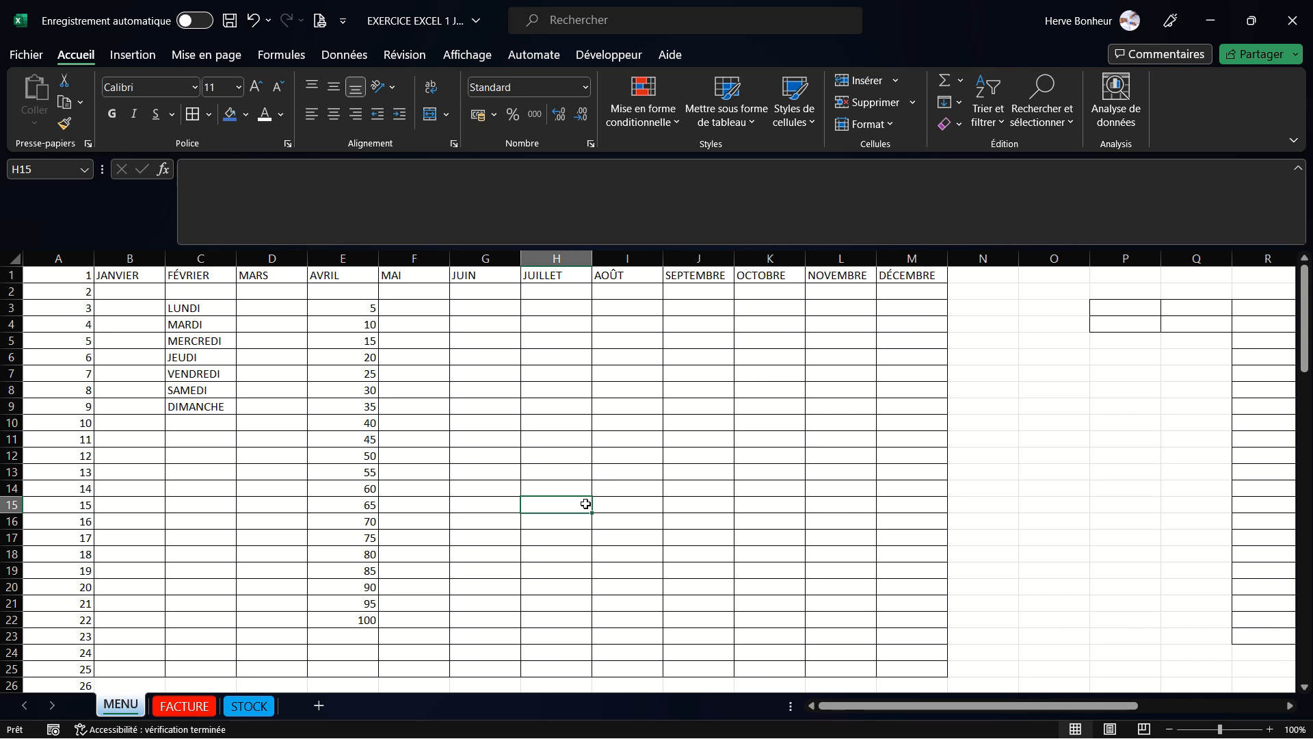
left_click(197, 708)
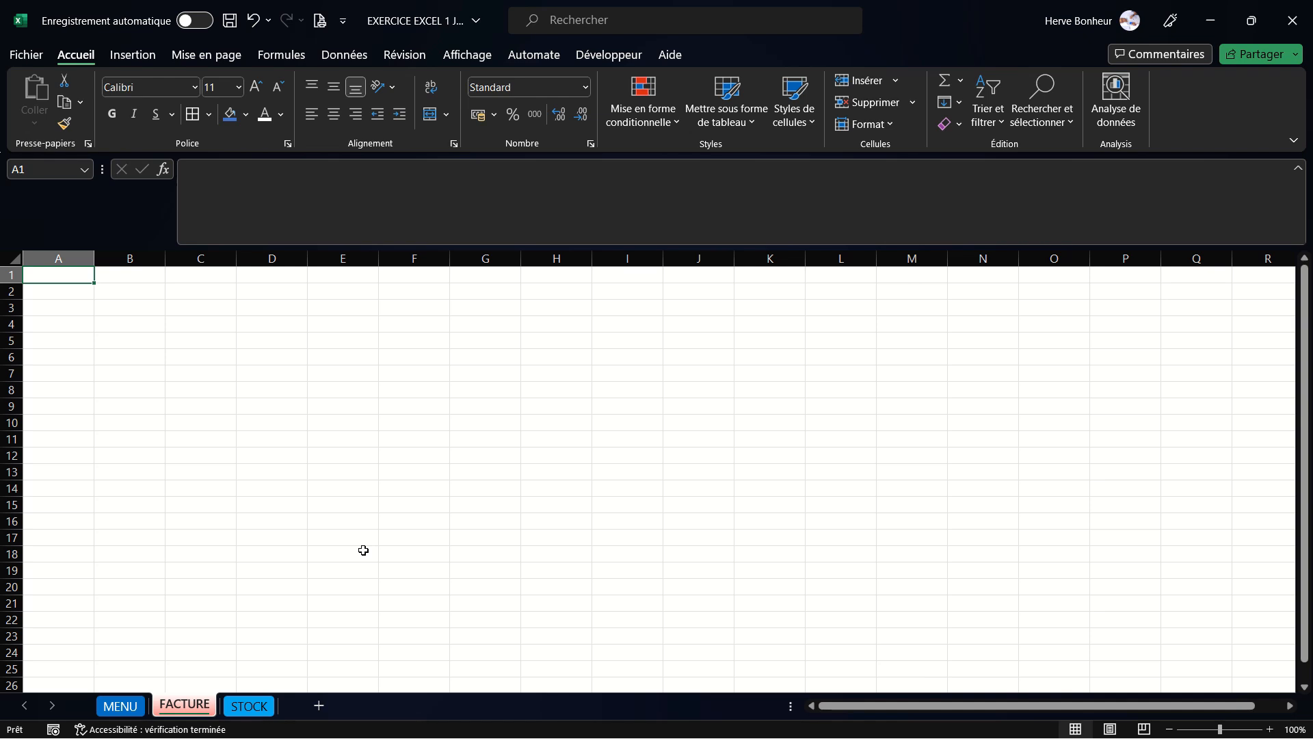
left_click(403, 375)
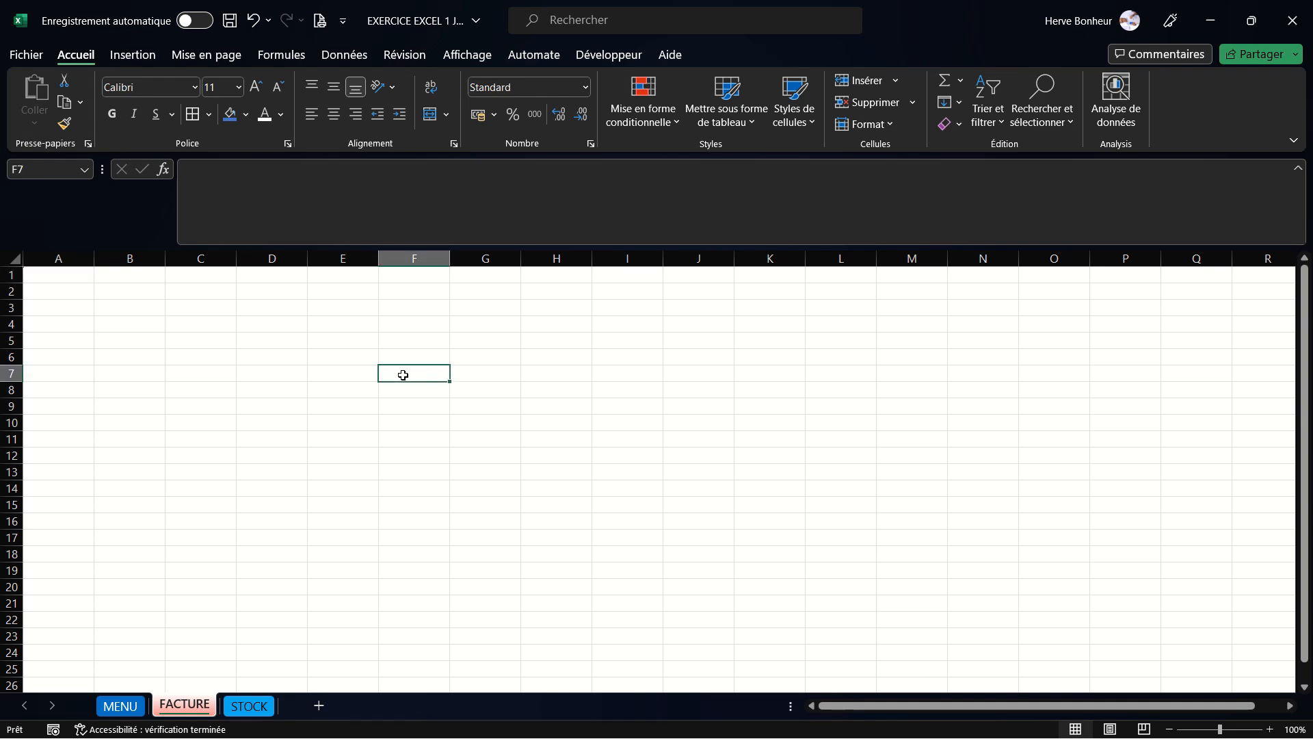
double_click(403, 375)
type("&")
key("BackSpace")
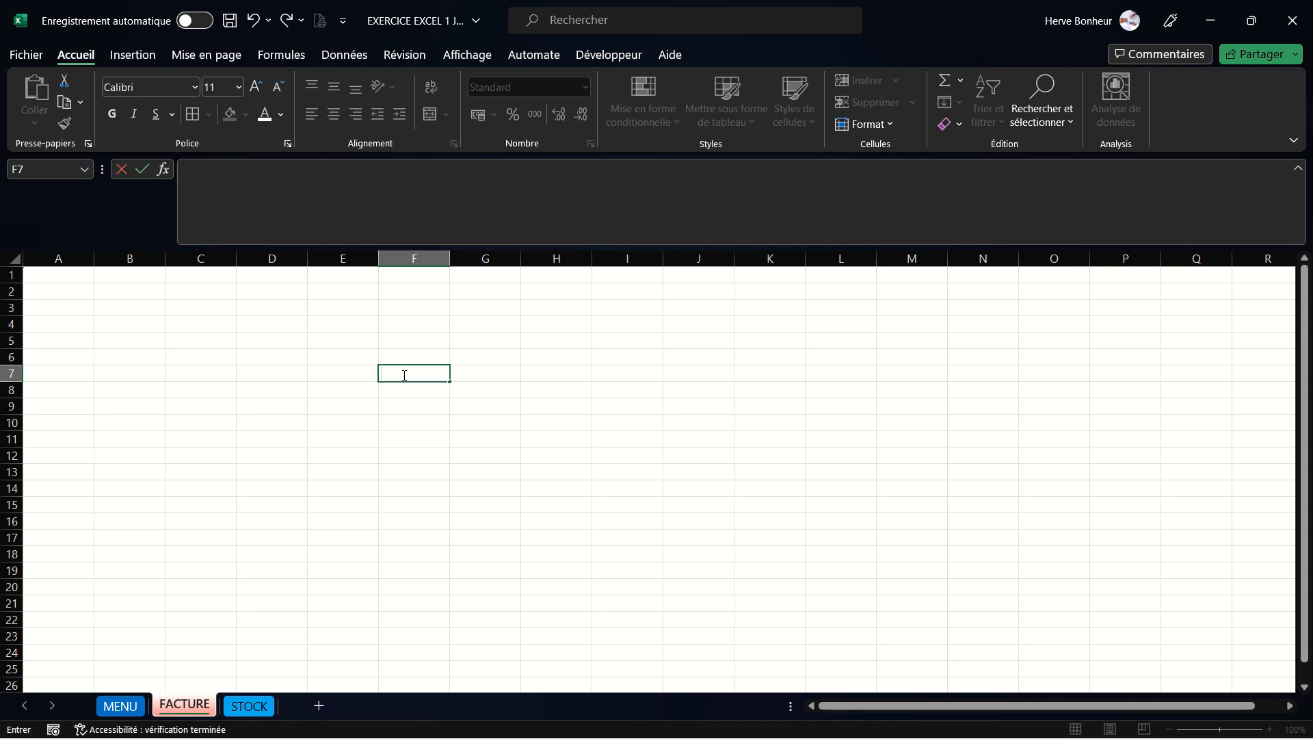
type("20")
- Enter 30 in cell J7
left_click(731, 369)
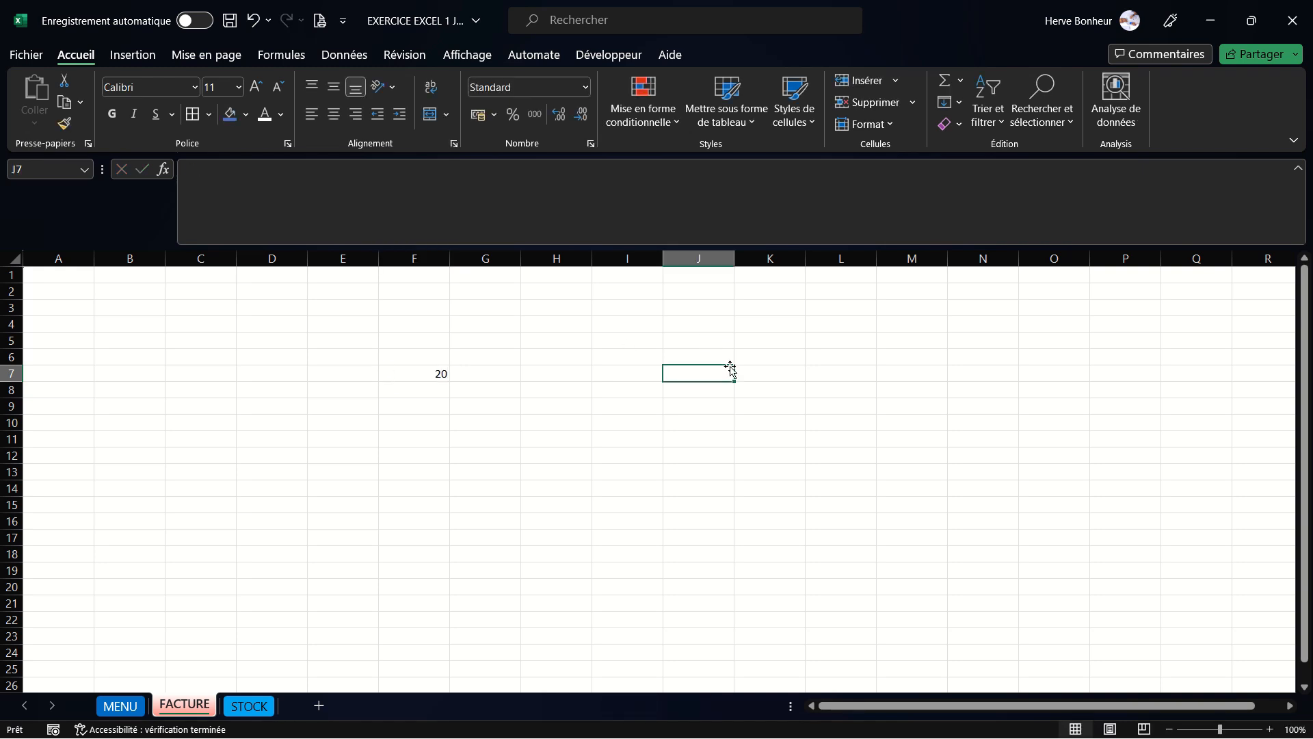
type("30")
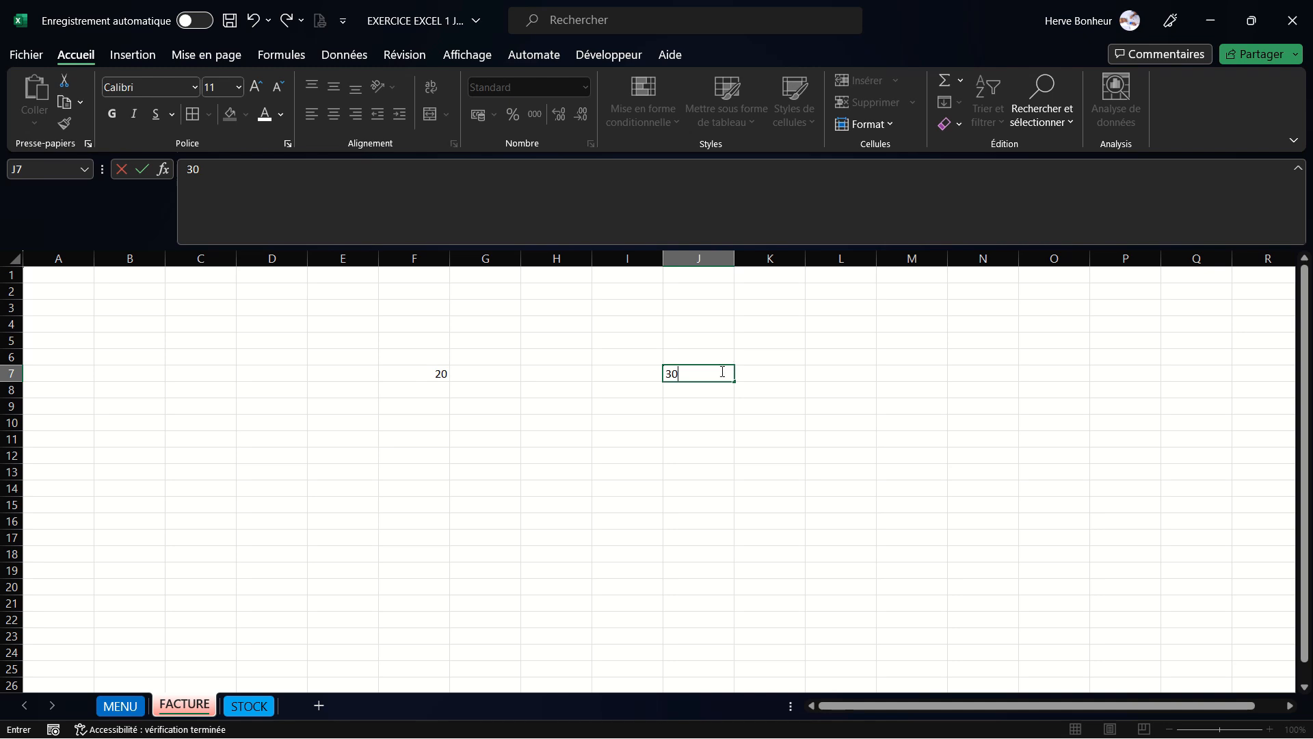
left_click(545, 457)
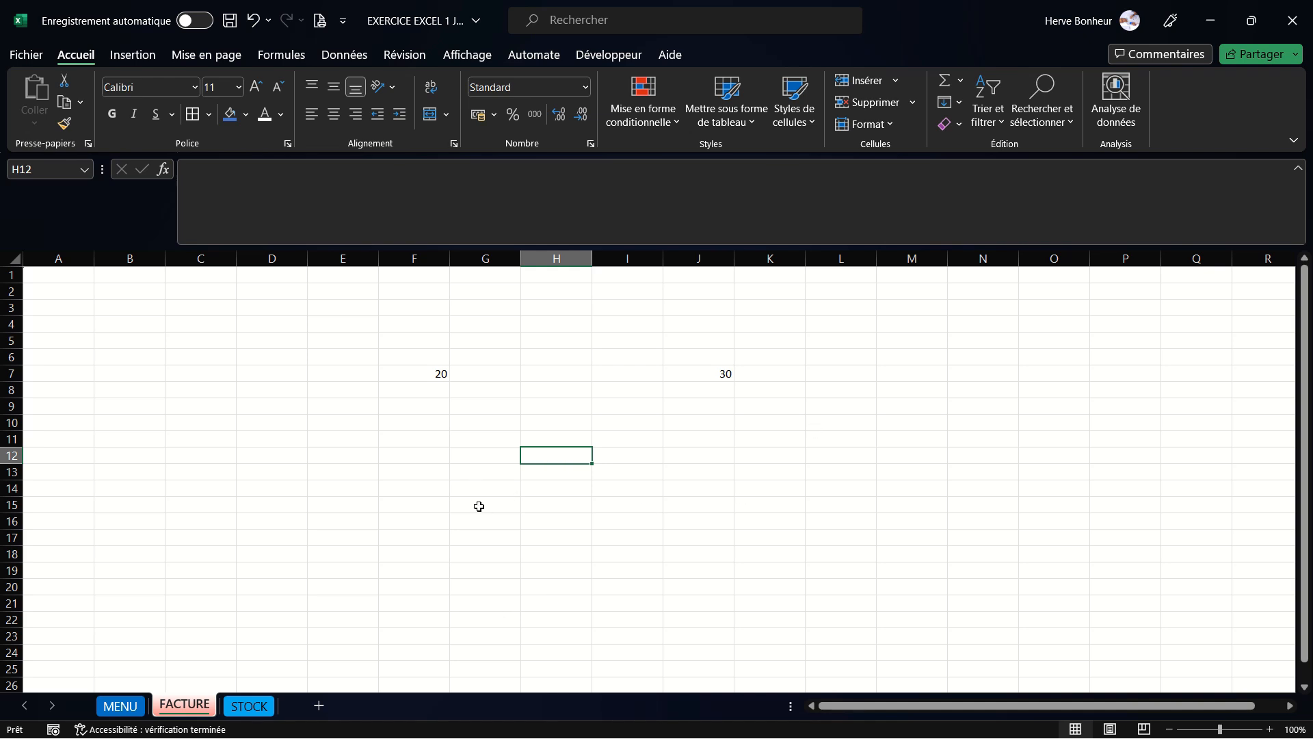
- Enter the formula =+F7+J7 in cell H14 by picking F7 and J7 as references
left_click(284, 560)
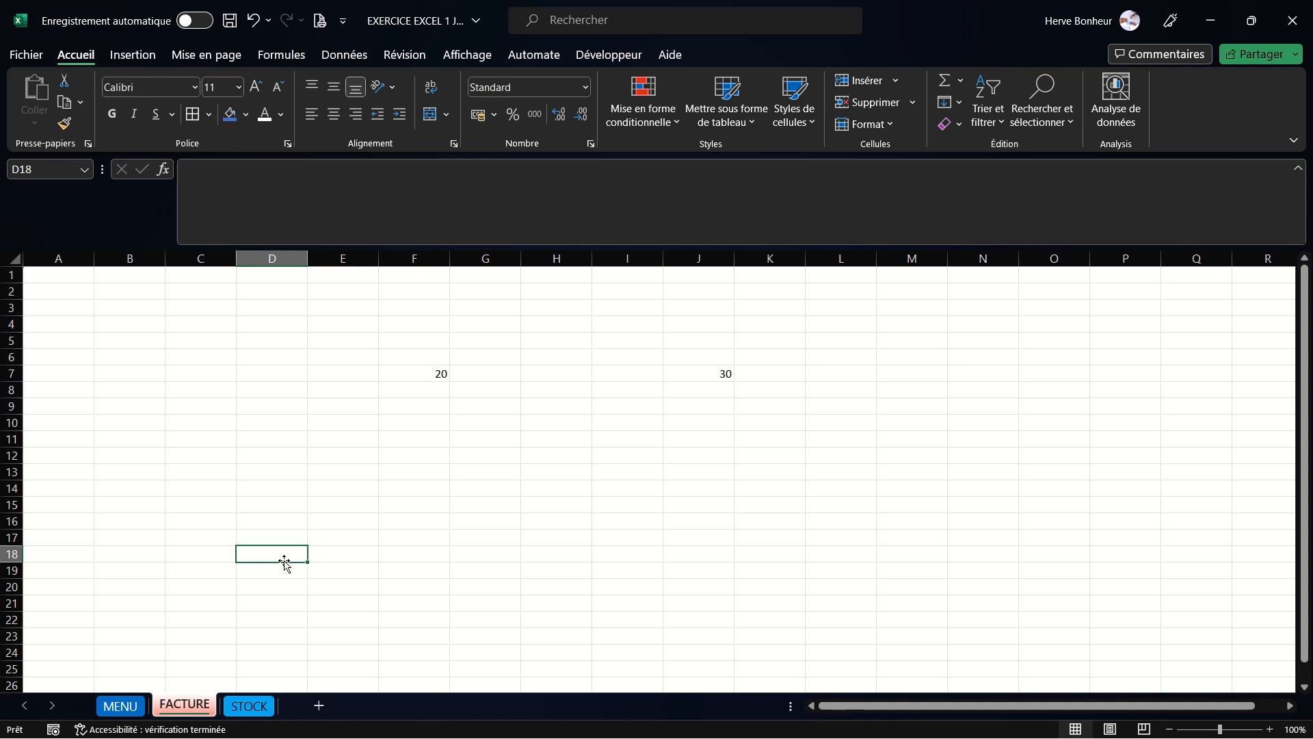
left_click(559, 489)
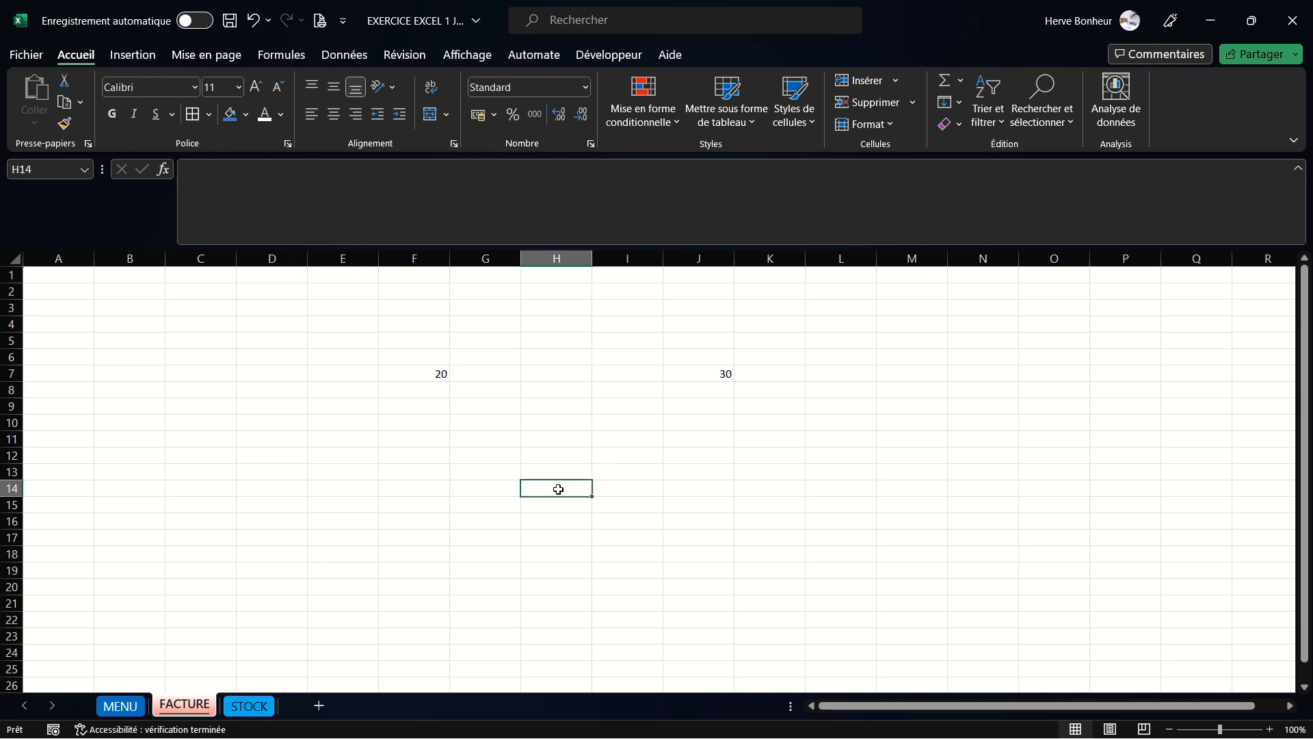
type("+")
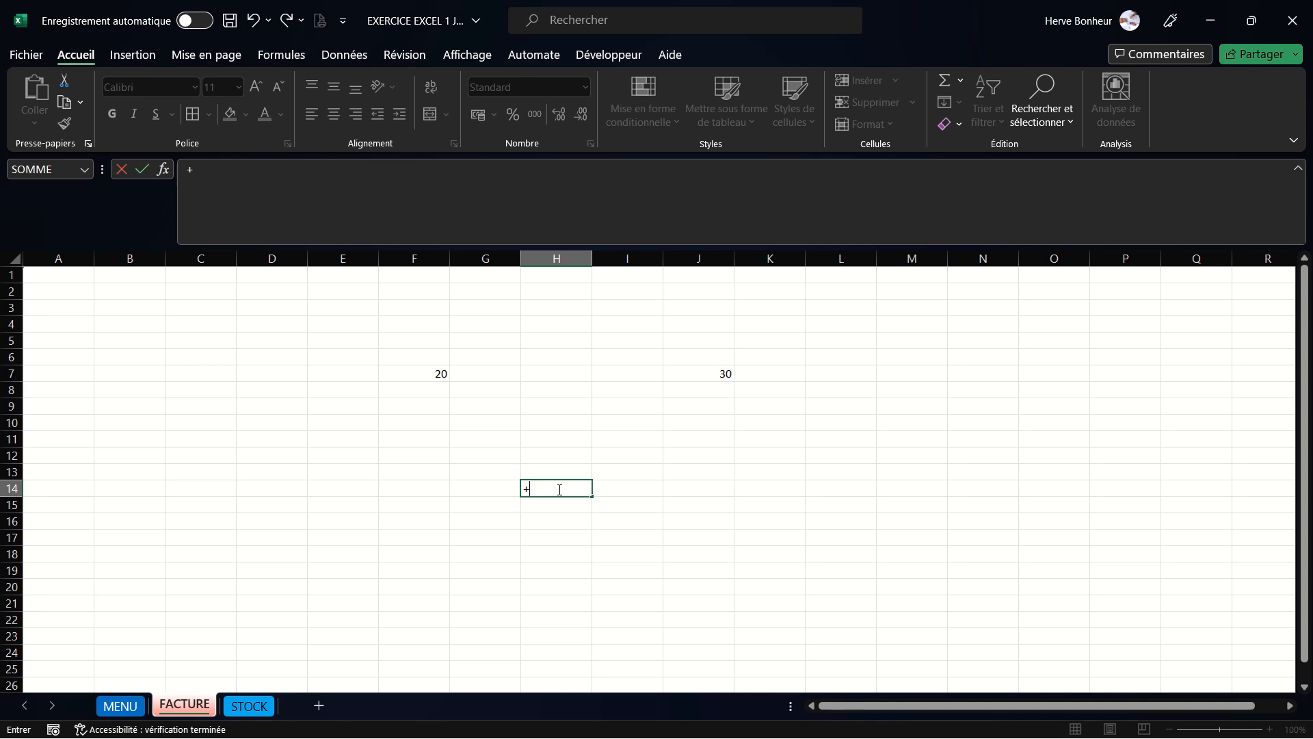
left_click(428, 372)
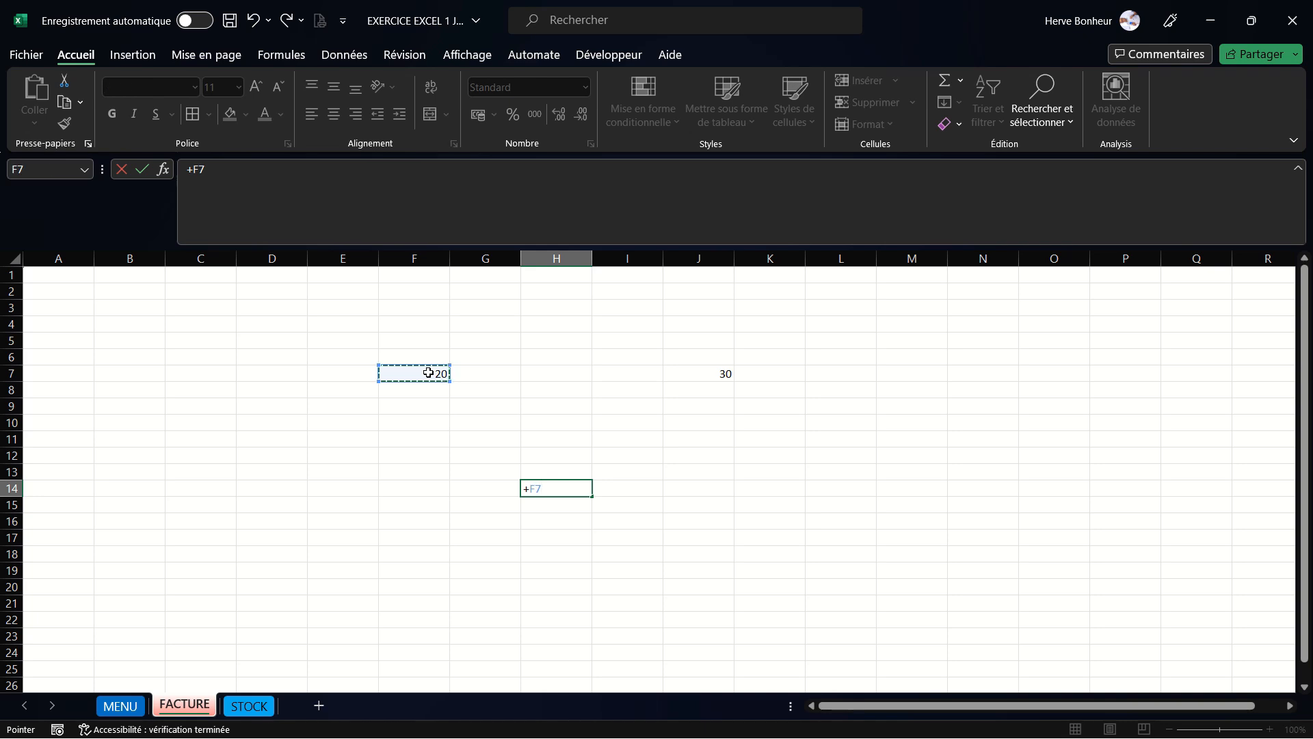
type("+")
left_click(704, 376)
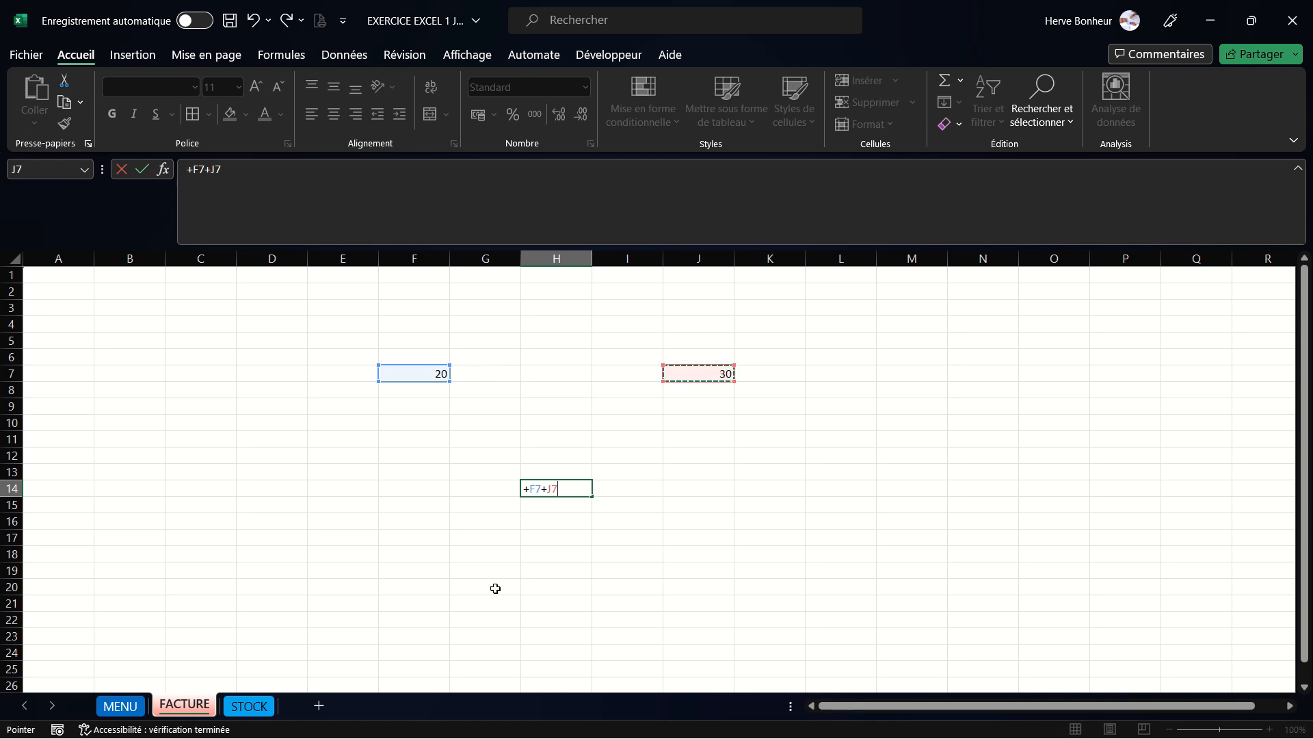
key("Return")
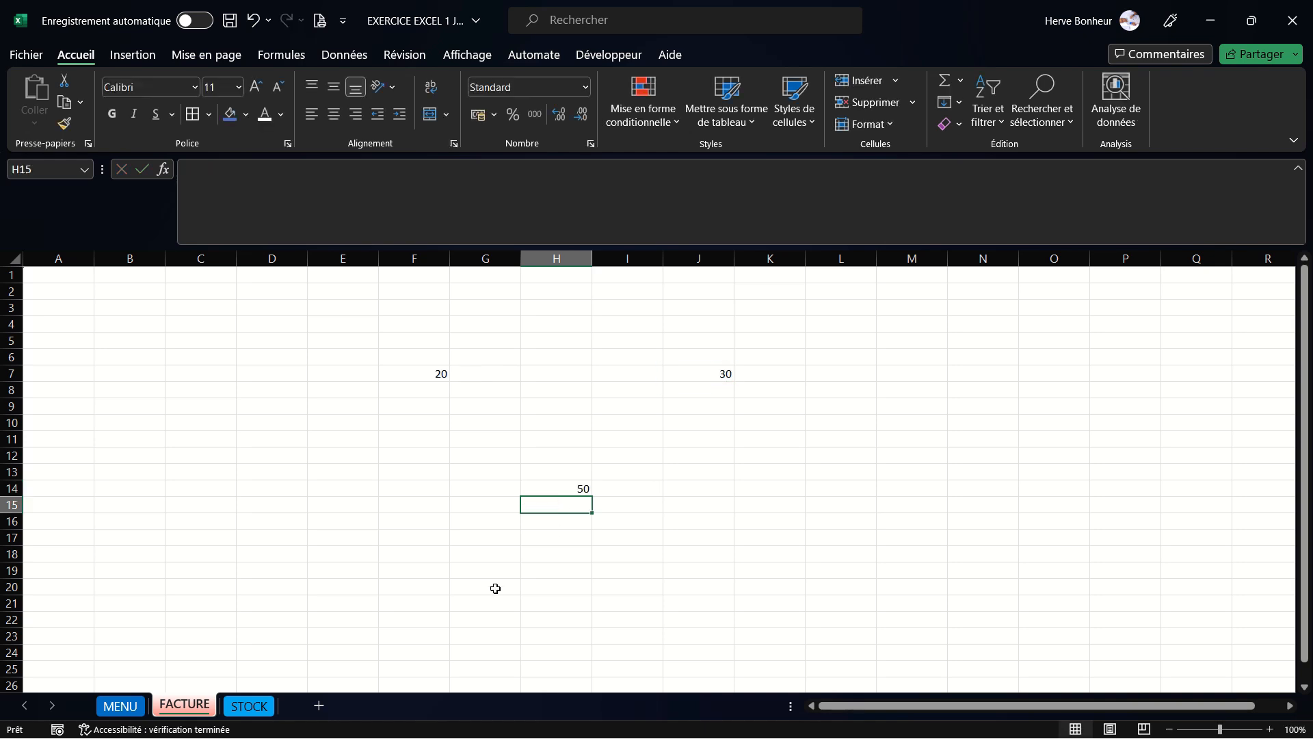
- Change the value in cell F7 to 50
left_click(579, 484)
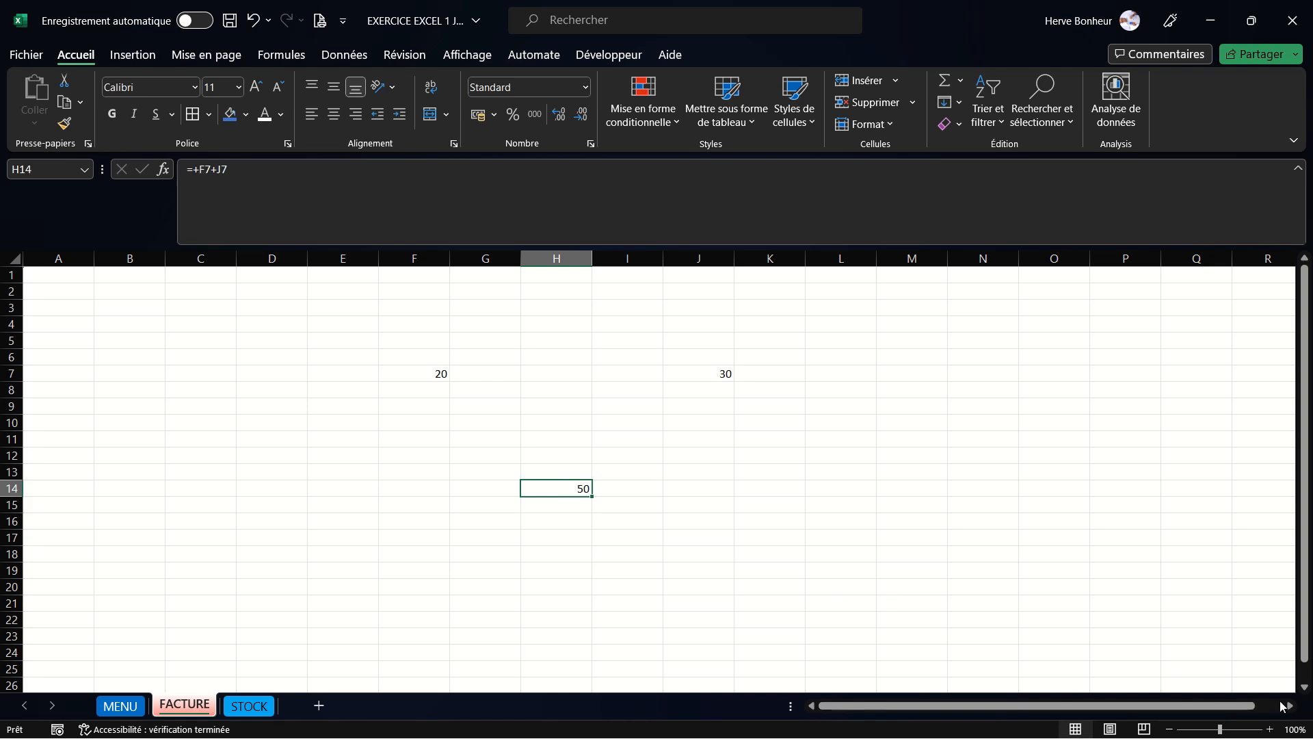
left_click(1270, 729)
left_click(1270, 728)
left_click(1271, 729)
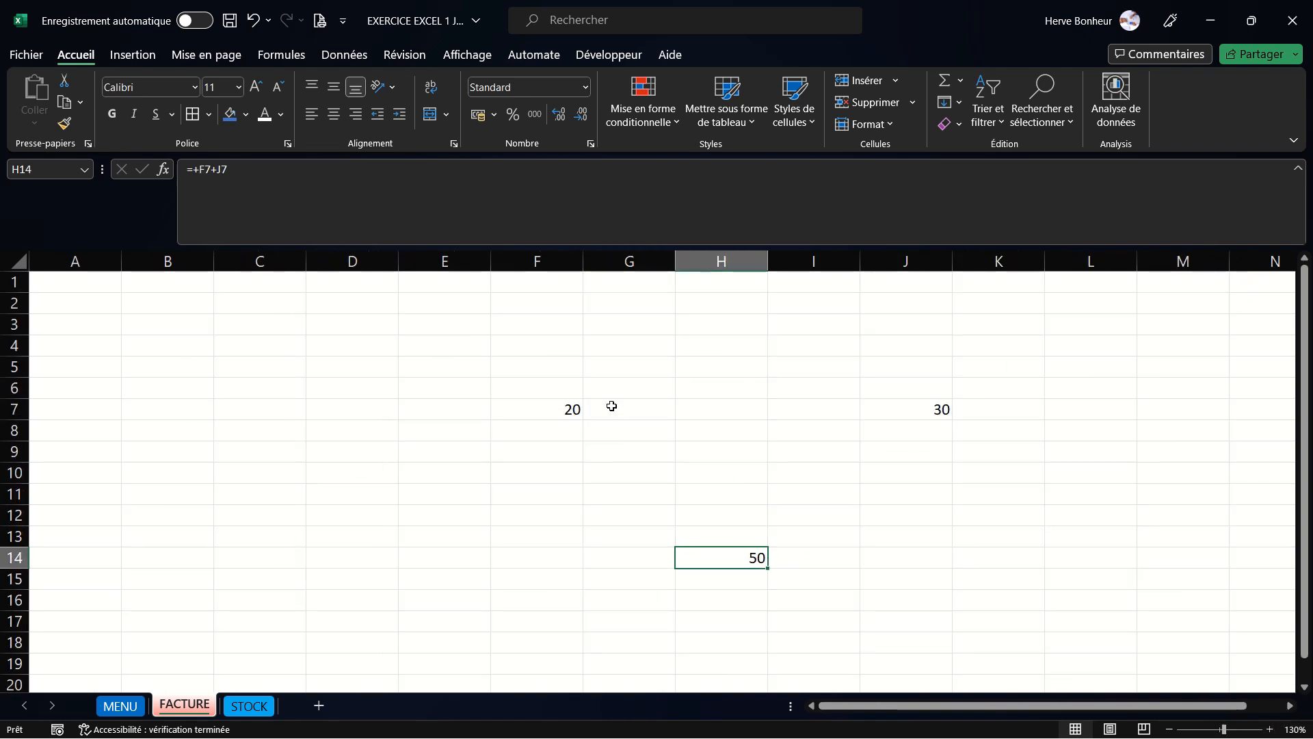
left_click(568, 411)
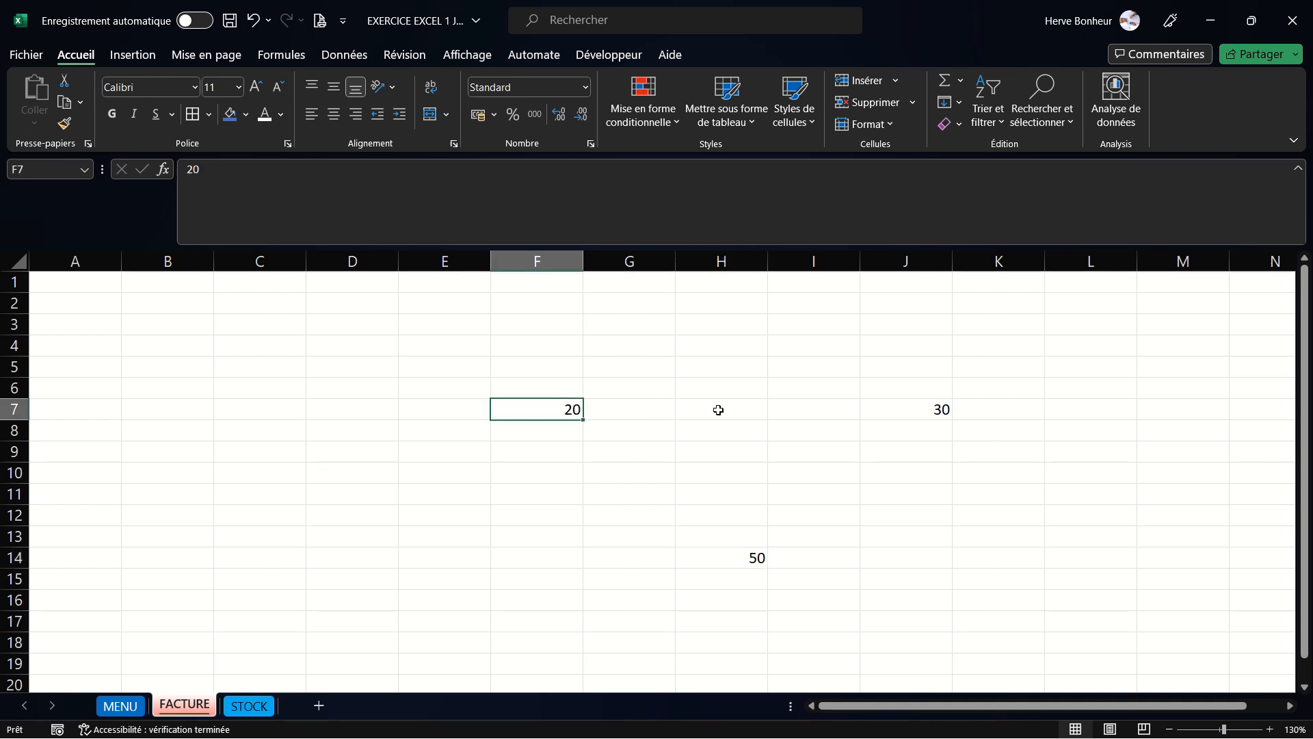
type("5")
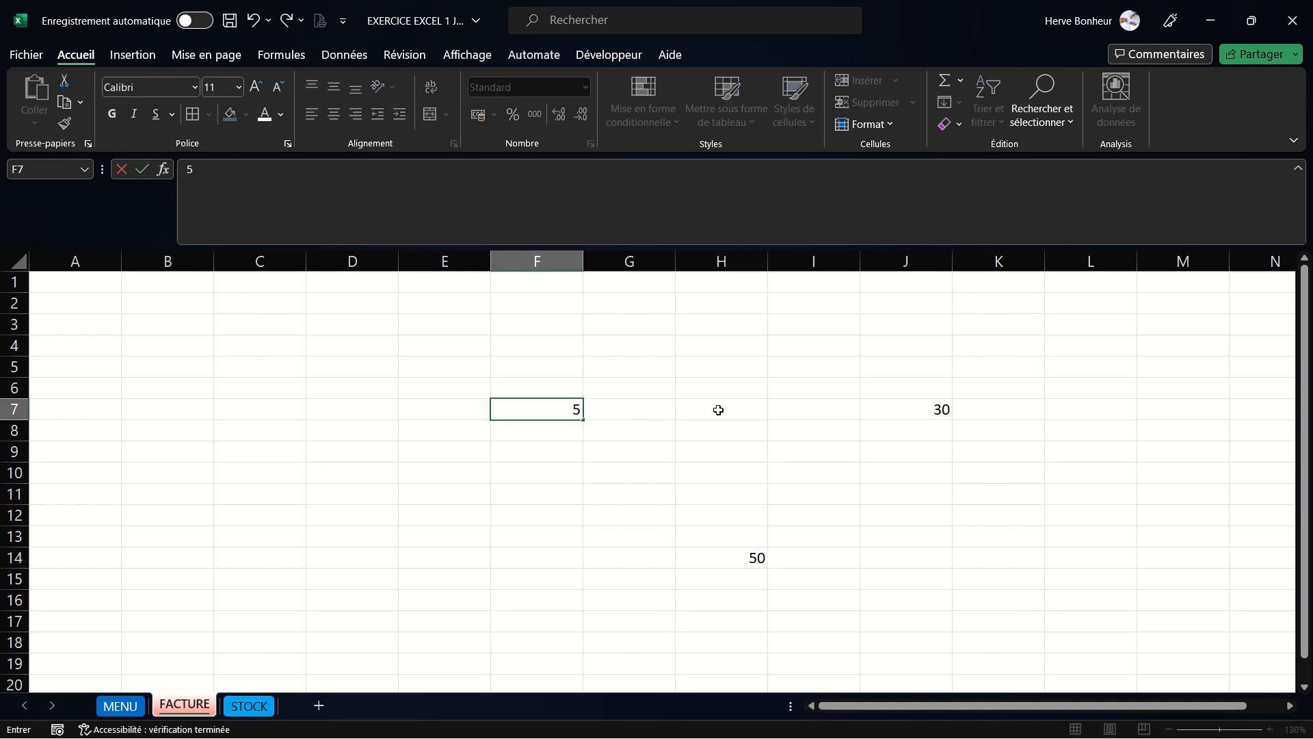
type("0")
key("Return")
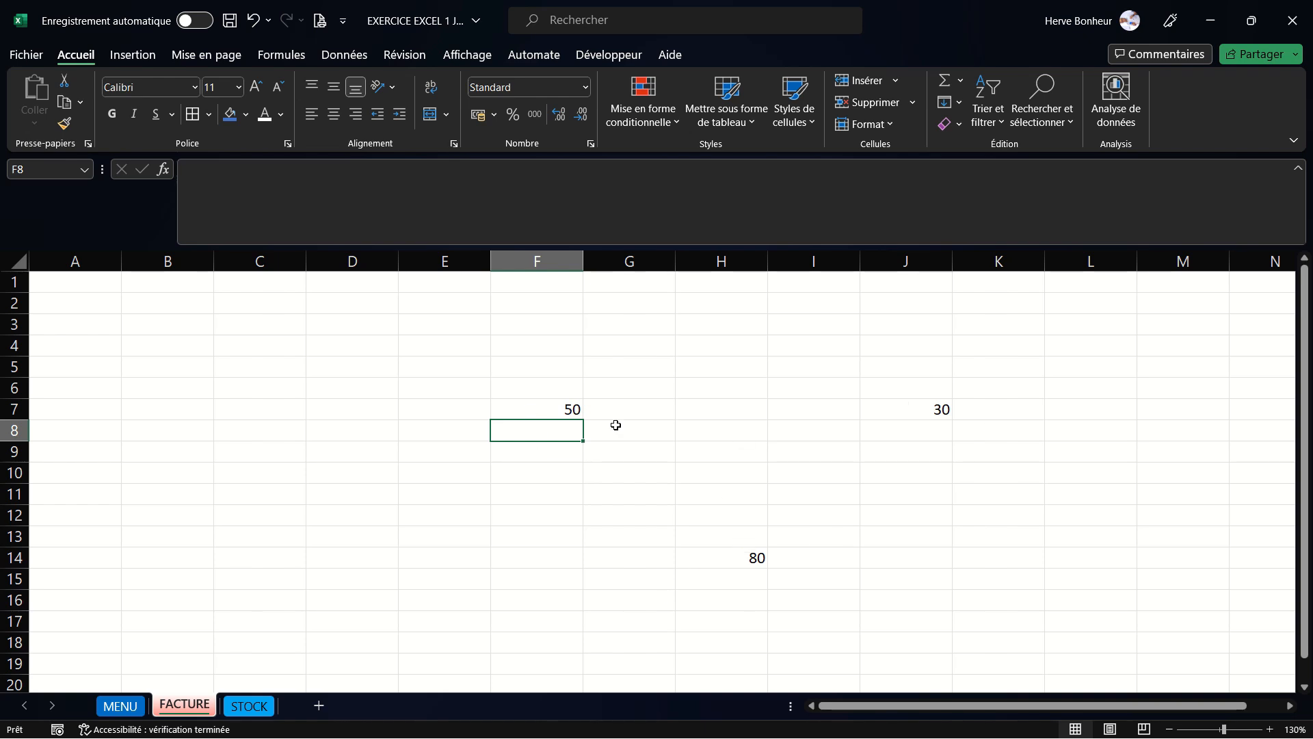
- Change the value in cell F7 to 100
left_click(565, 410)
type("1")
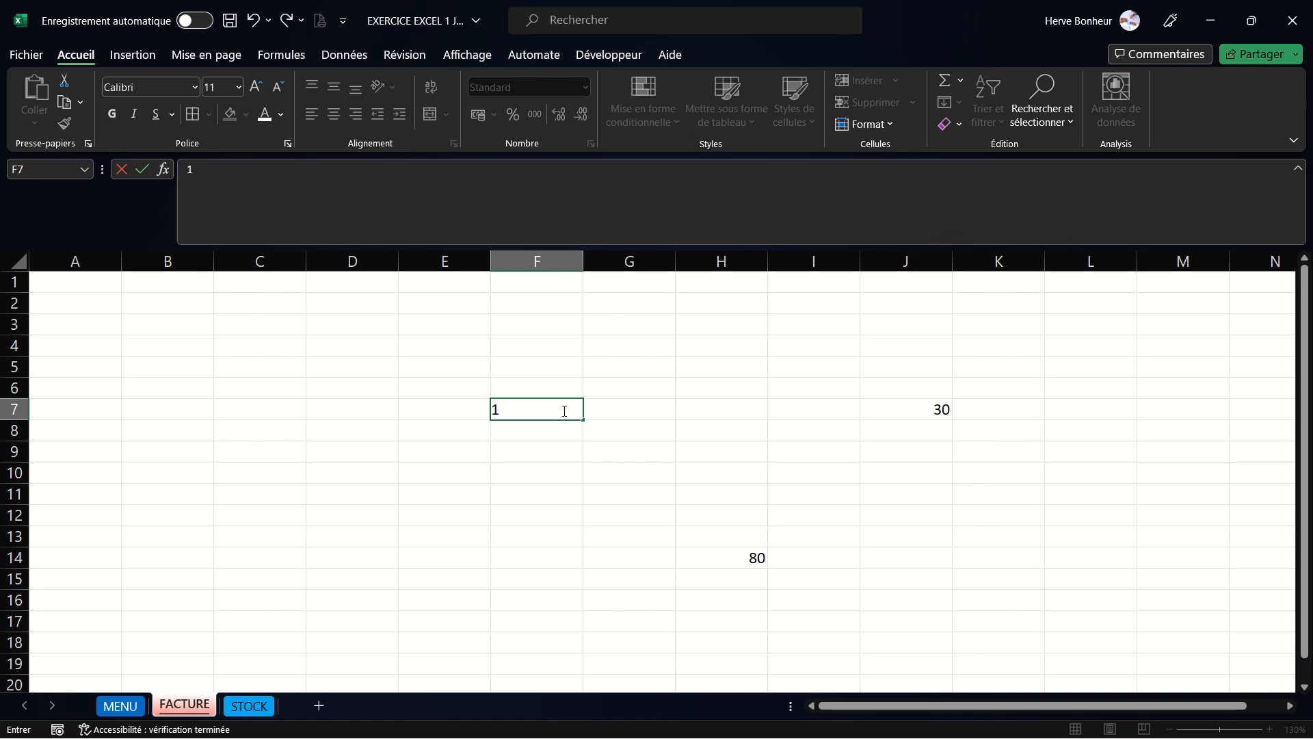
type("00")
key("Return")
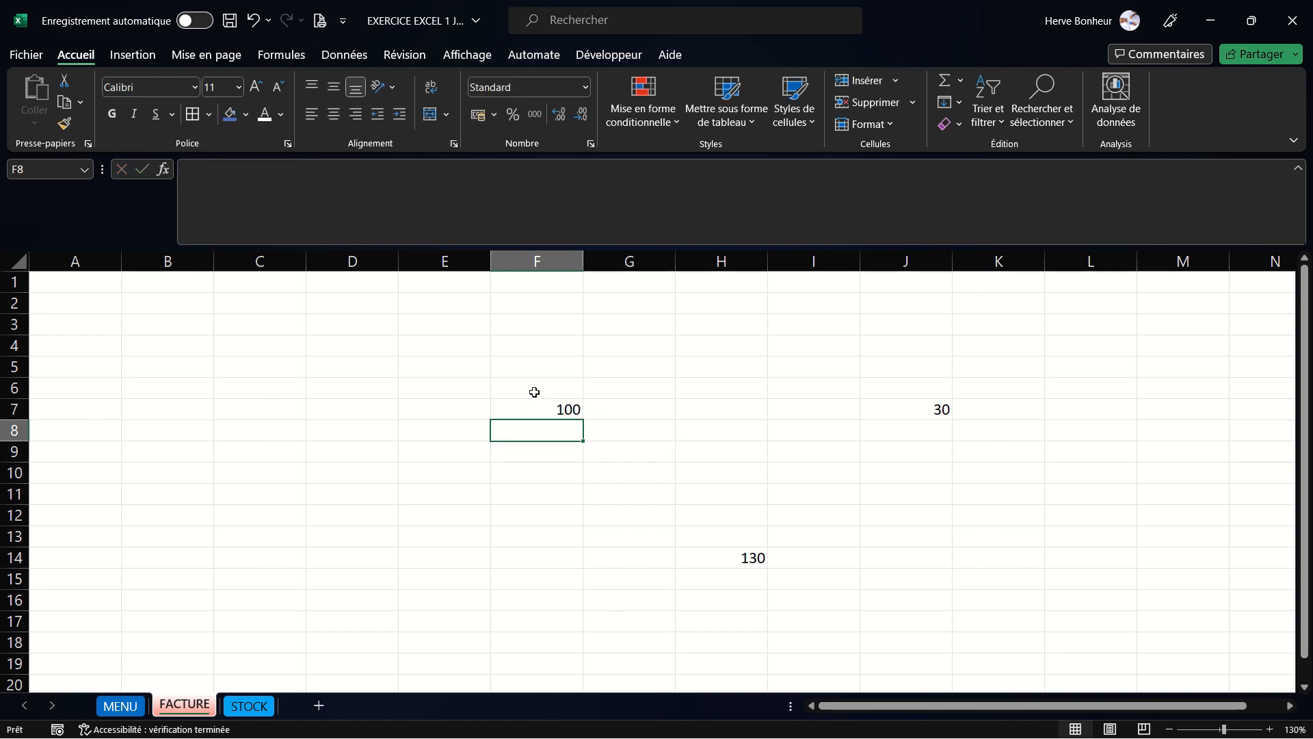
- Clear the cells F6:K14 of the previous values and formula
left_click_drag(537, 387, 1002, 557)
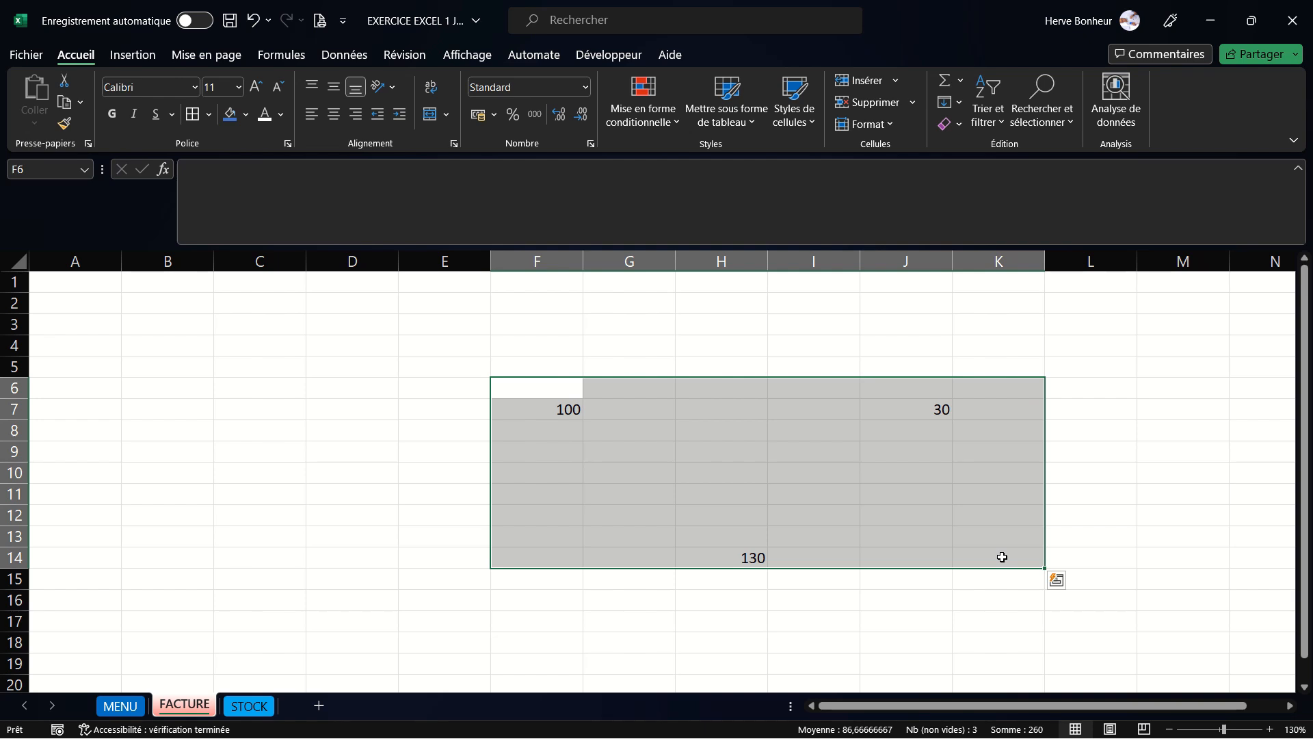
key("Delete")
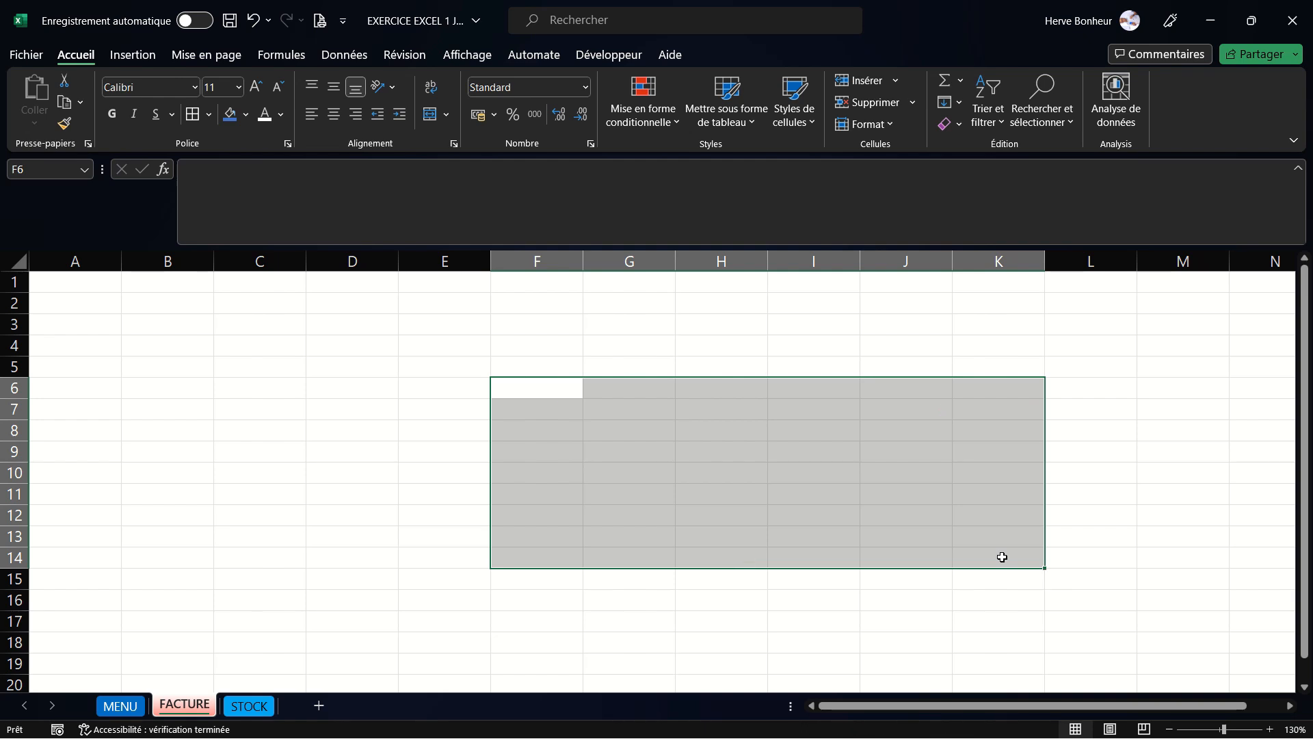
- Enter 50 in cell G6 and 80 in cell I6
left_click(727, 387)
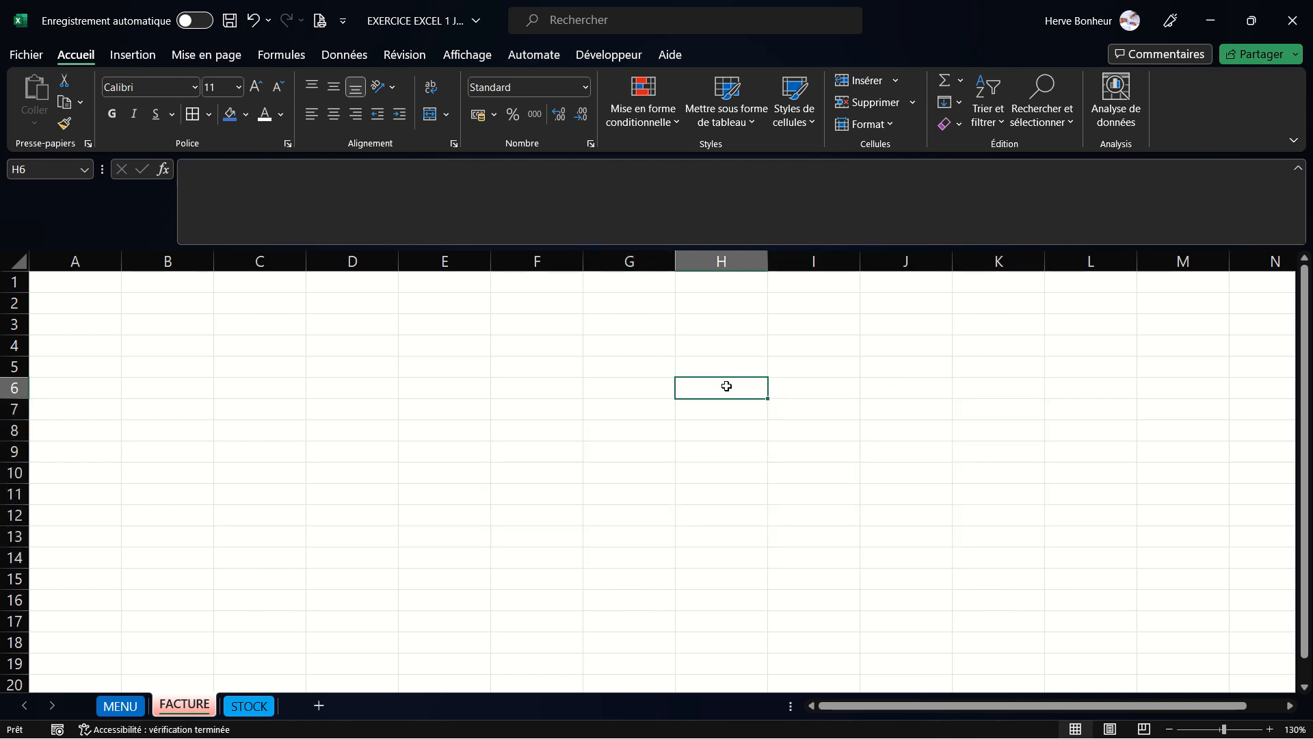
left_click(613, 385)
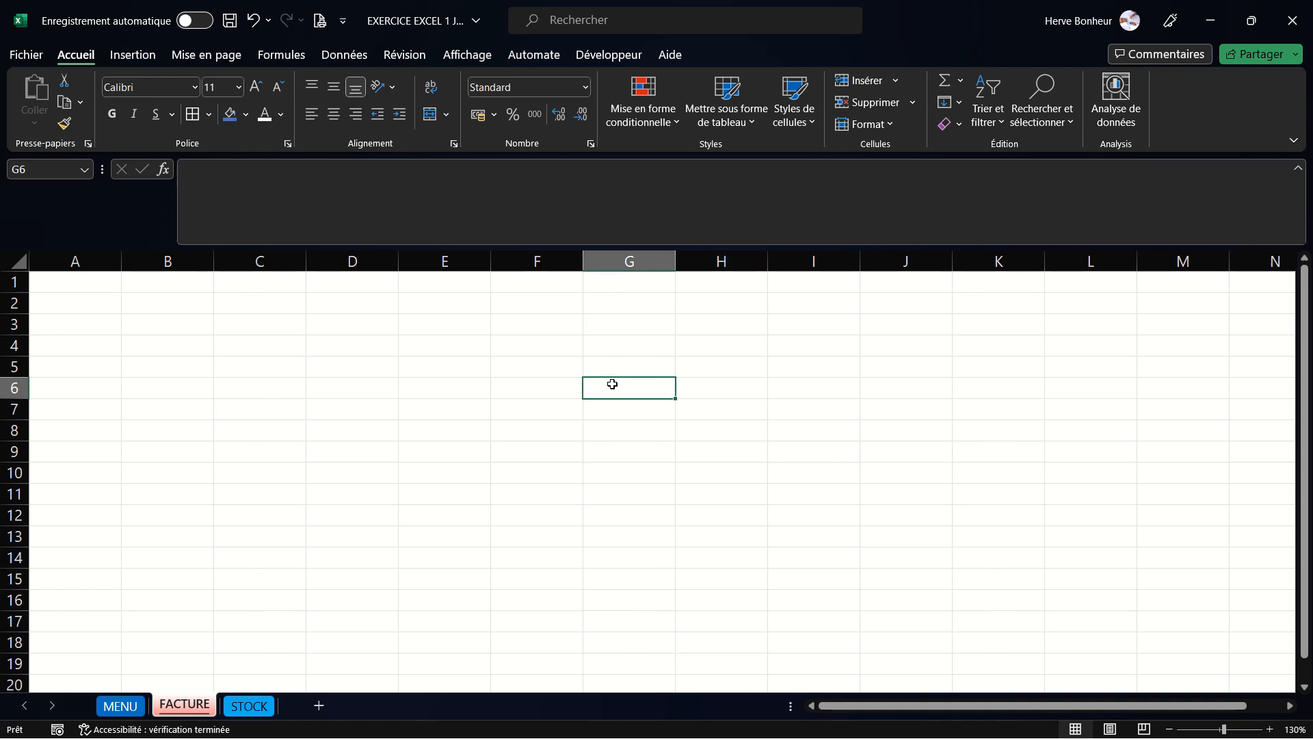
type("50")
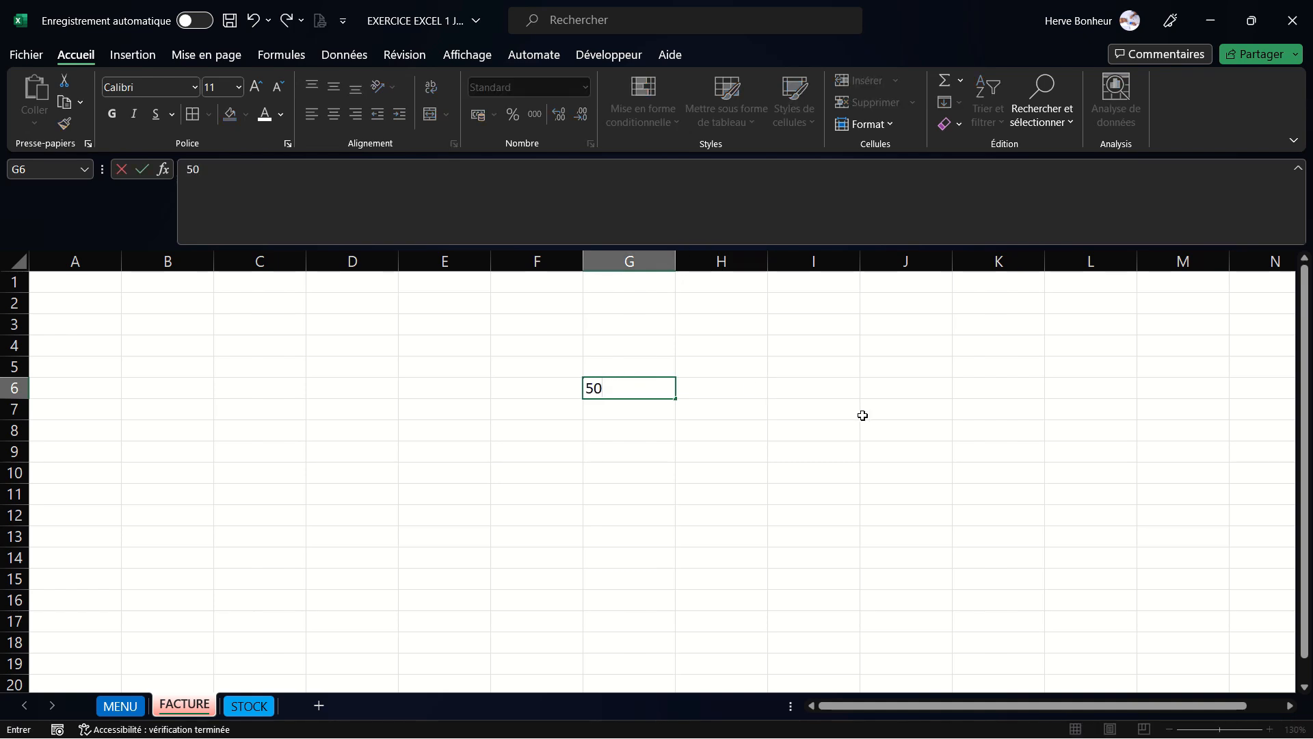
left_click(819, 387)
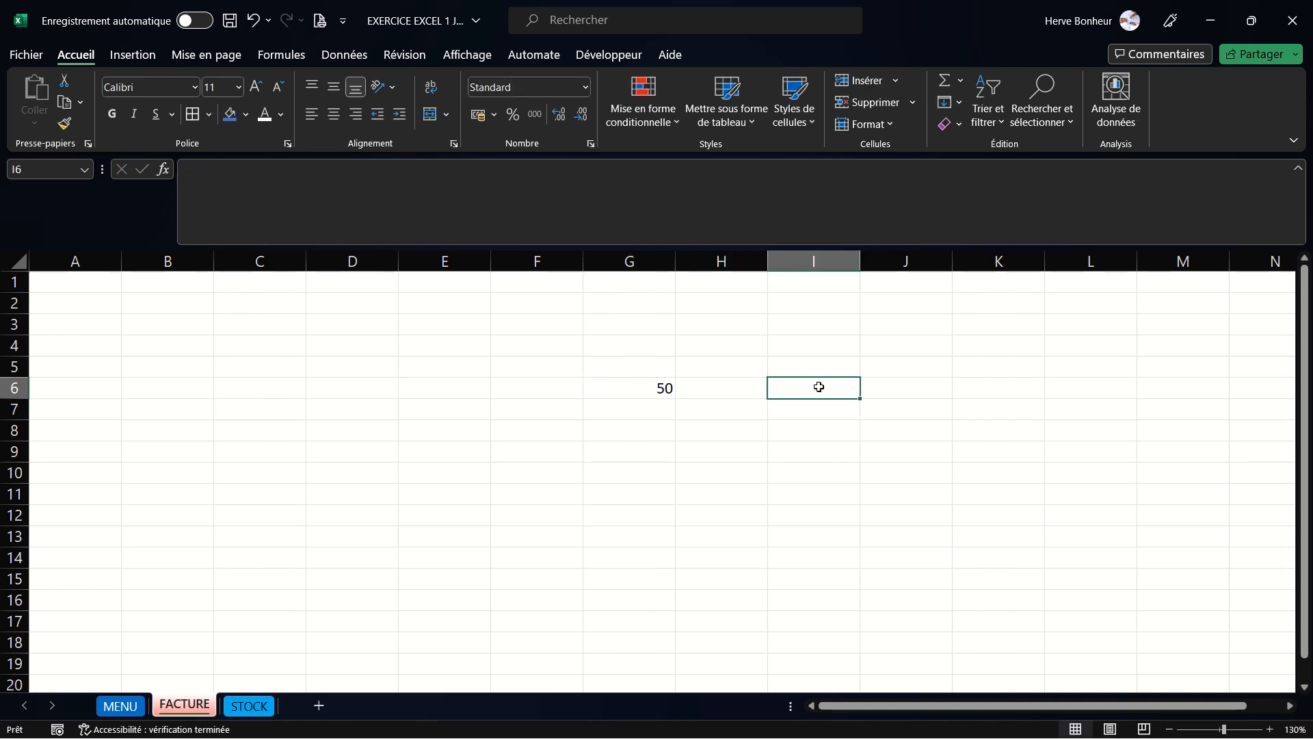
type("80")
left_click(741, 431)
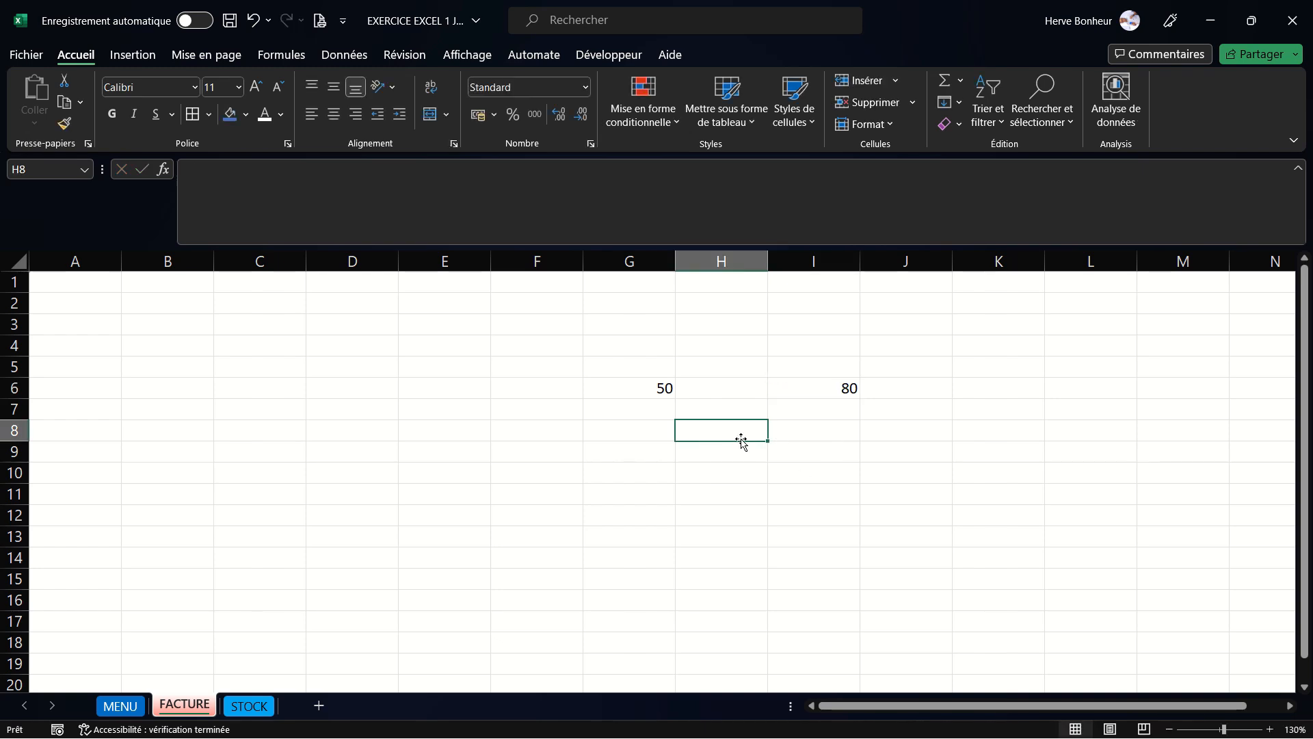
- Enter the formula =+G6+I6 in cell H8 by picking G6 and I6 as references
type("+")
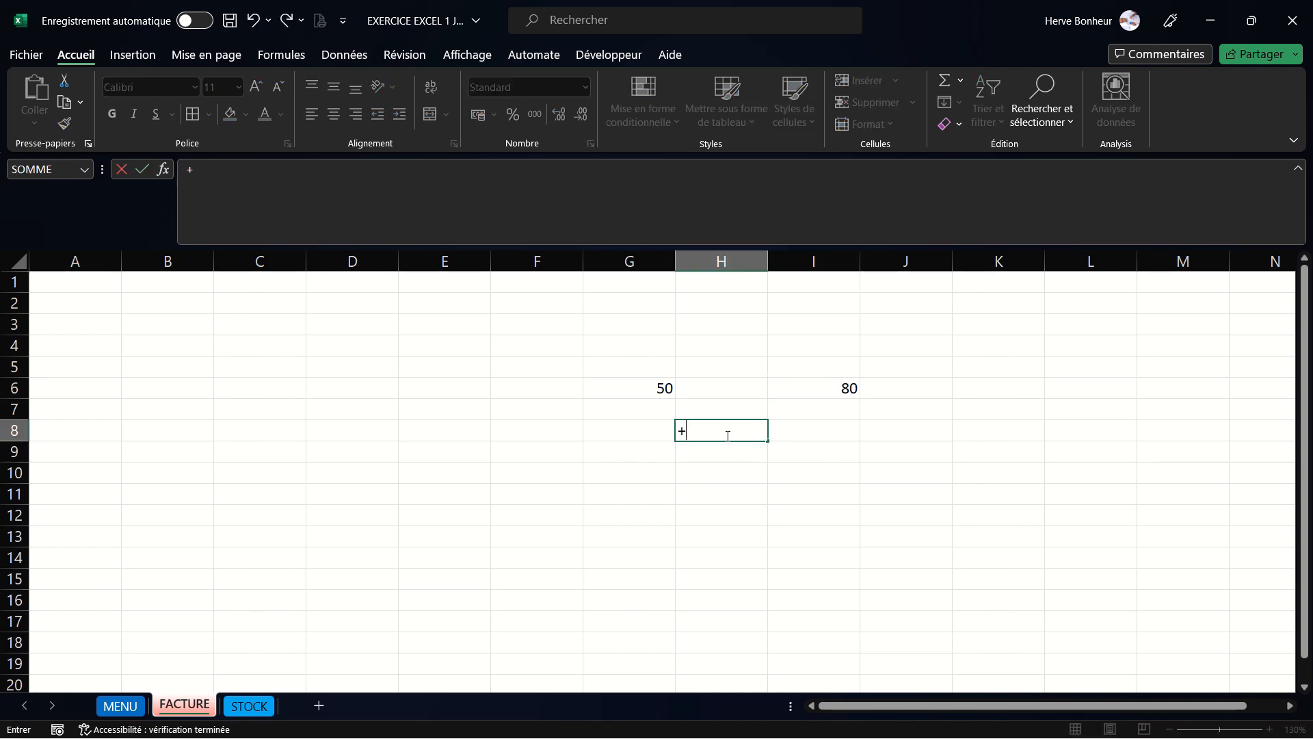
left_click(662, 389)
type("+")
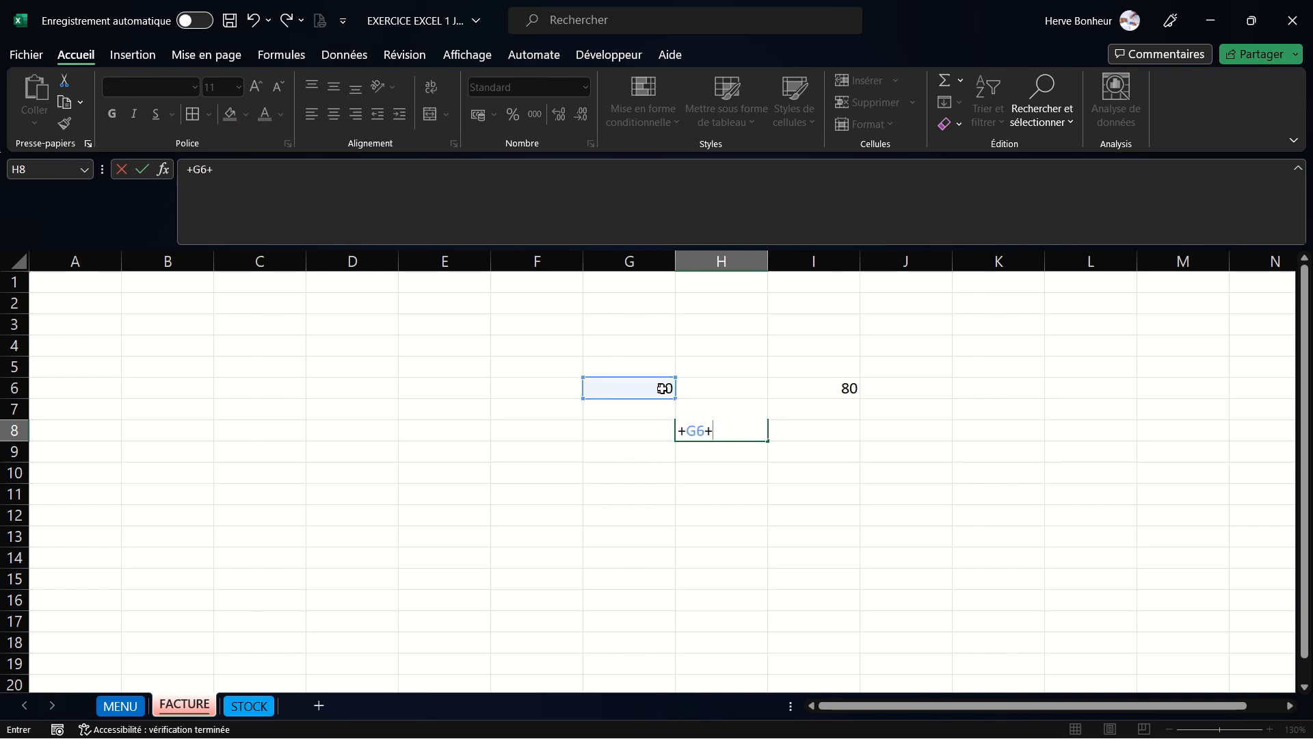
left_click(849, 388)
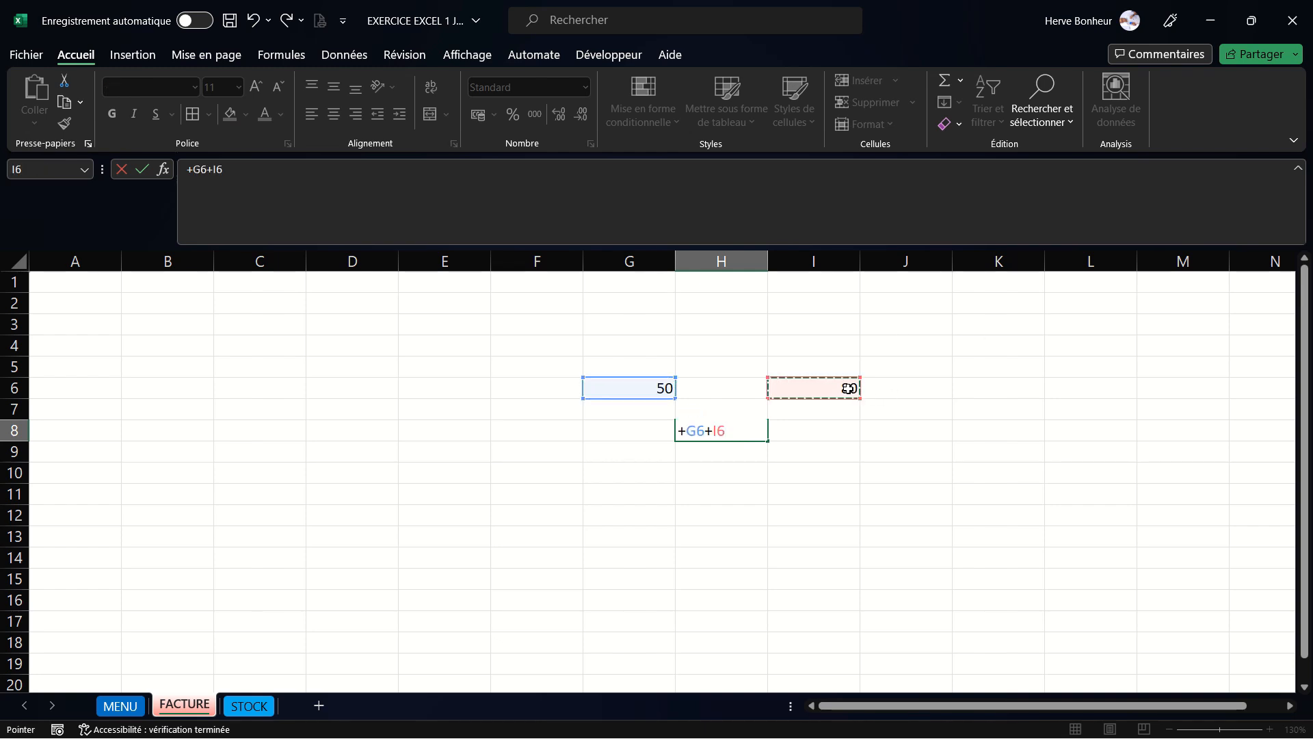
key("Return")
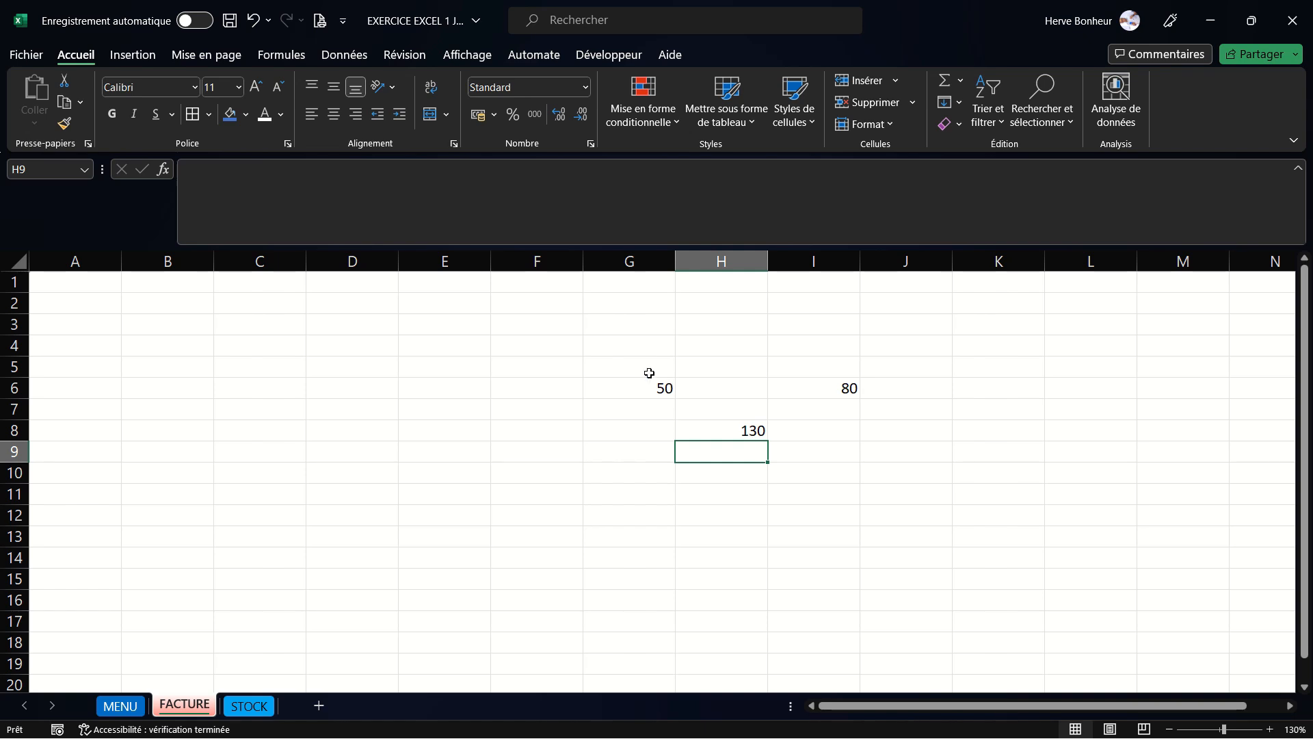
- Clear the cells G5:J9
left_click_drag(646, 370, 927, 442)
key("Delete")
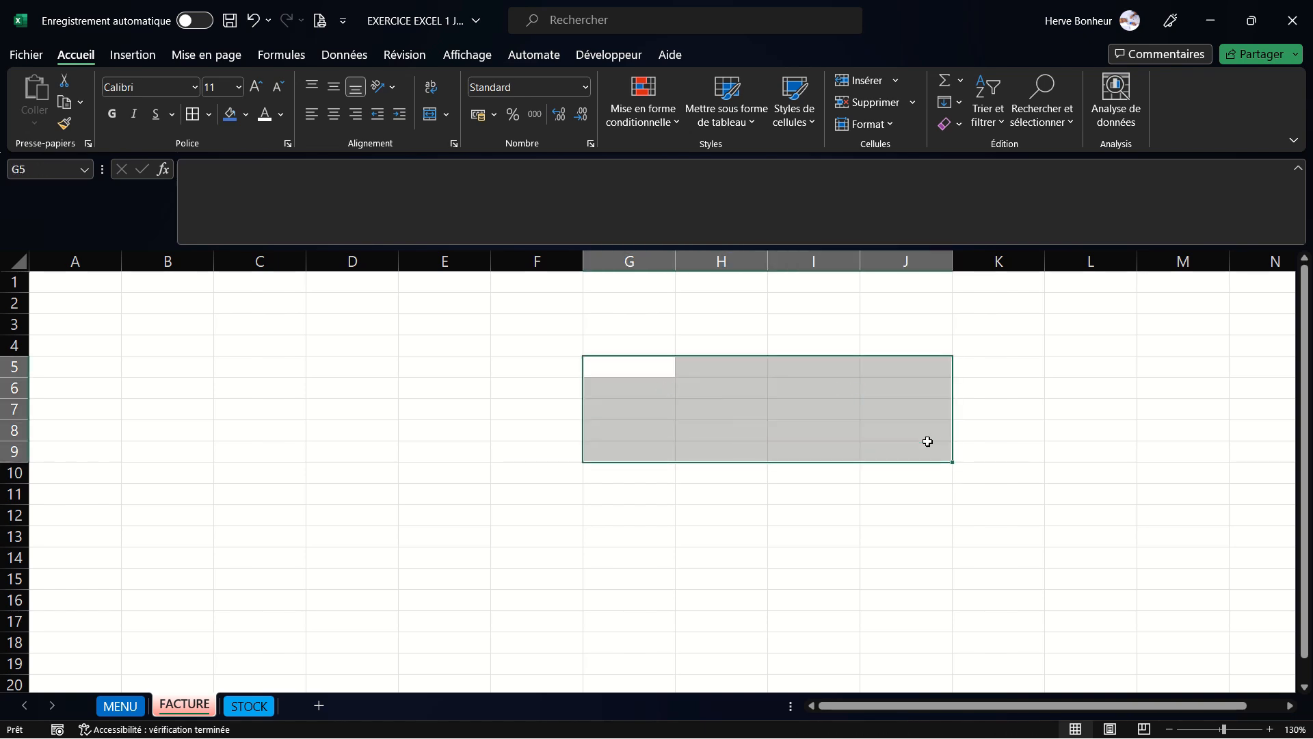
left_click(303, 402)
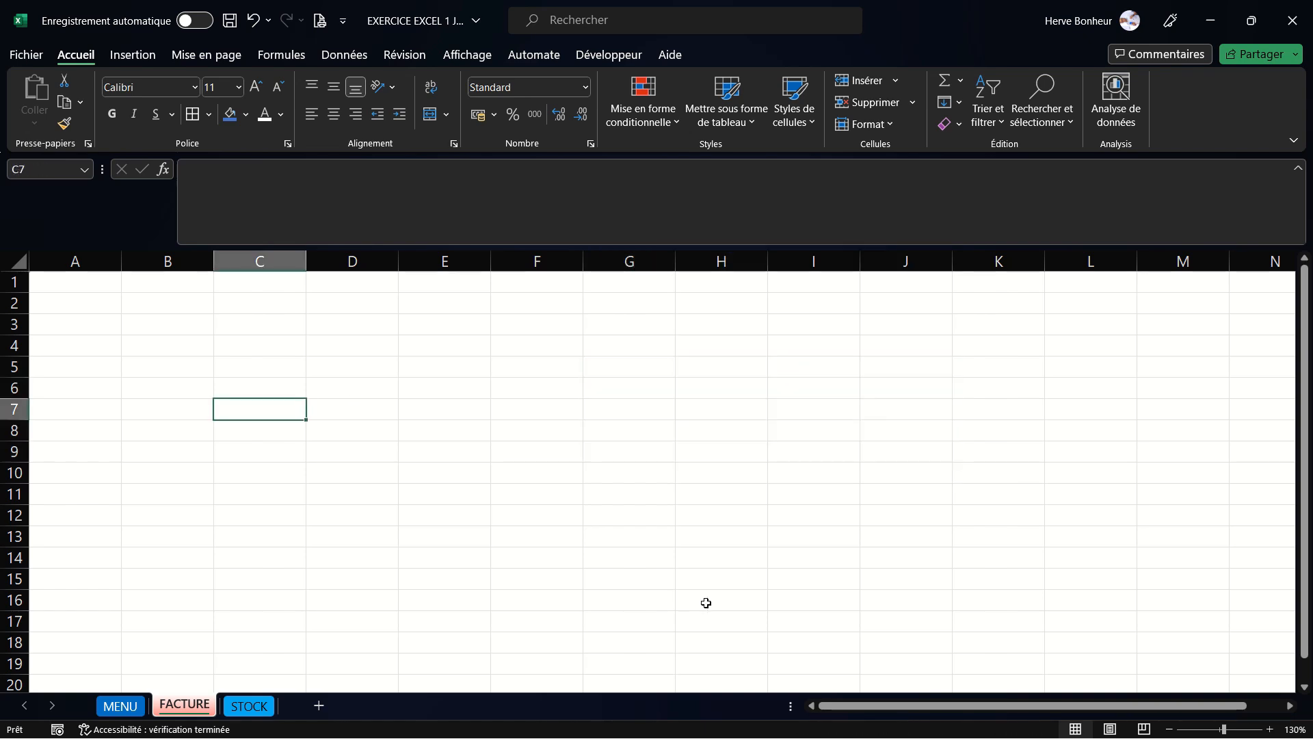
- Enter the column headers N°, DESIGNATION, QTE, PU and PT across cells A1 to E1
left_click(1169, 730)
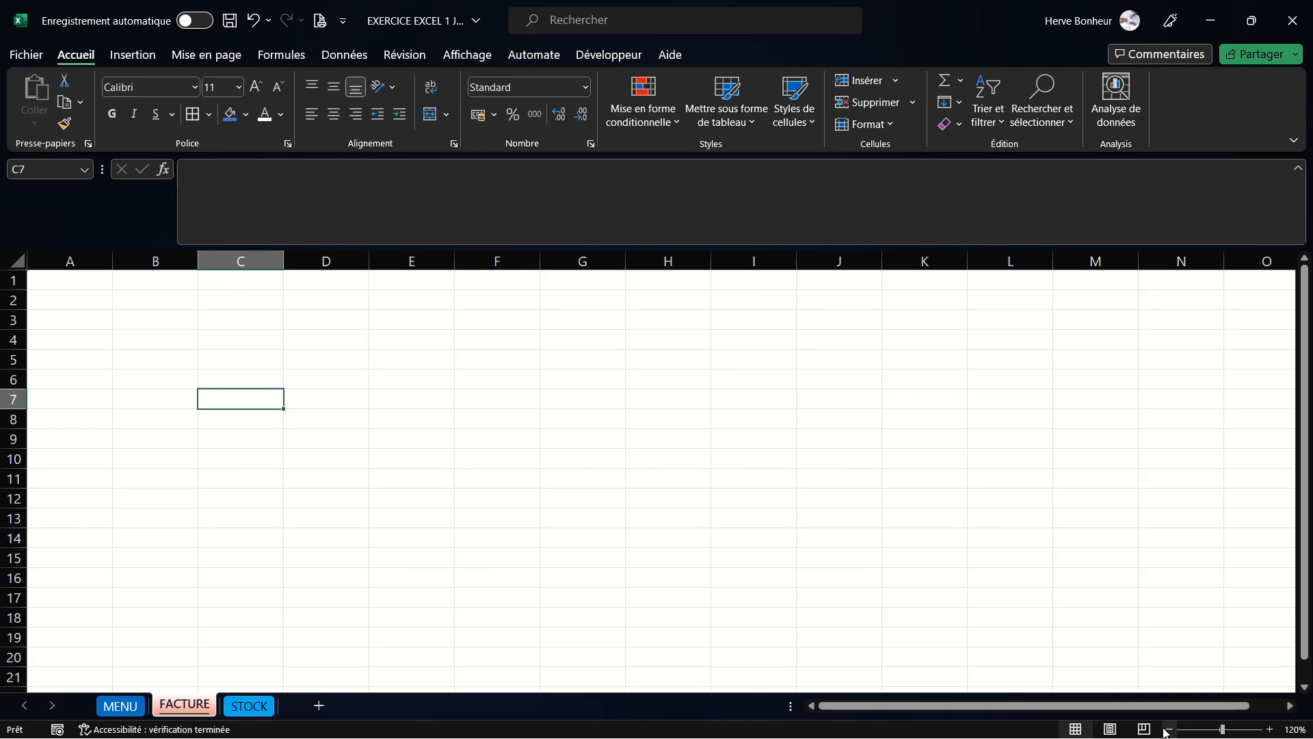
left_click(1169, 729)
left_click(650, 494)
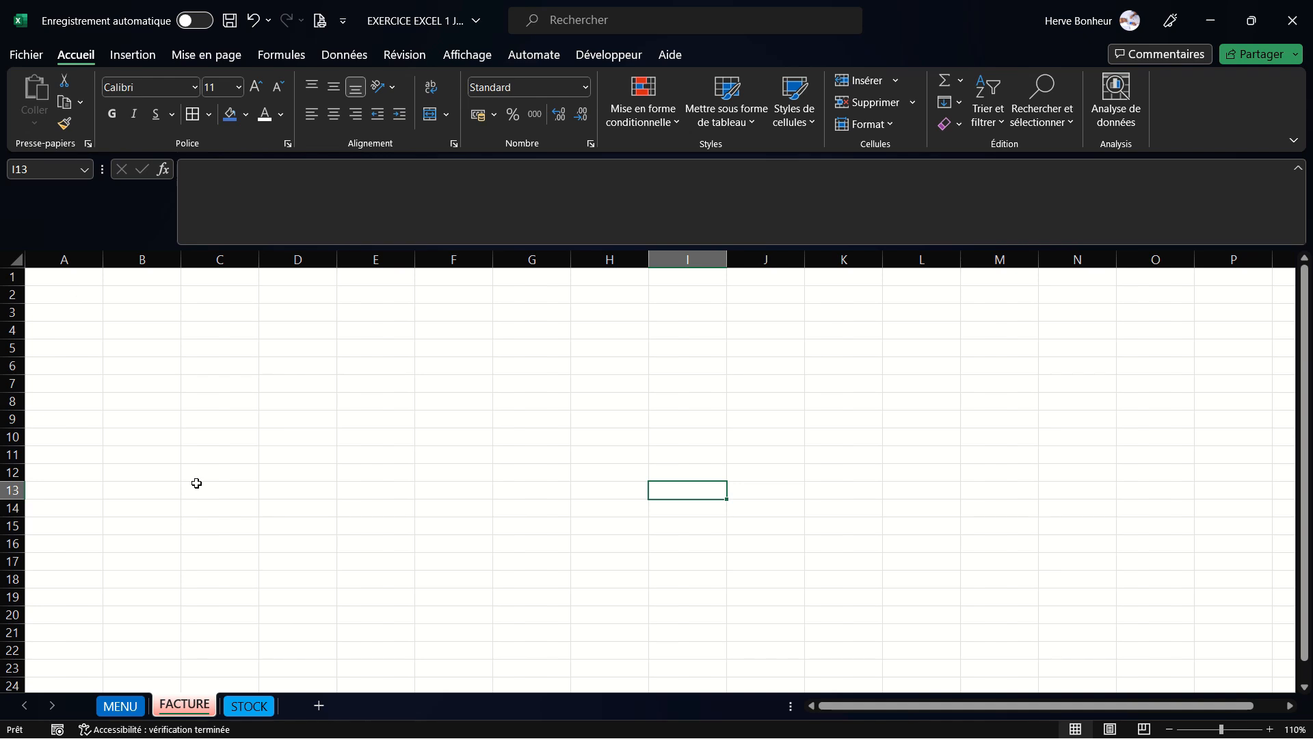
left_click(67, 278)
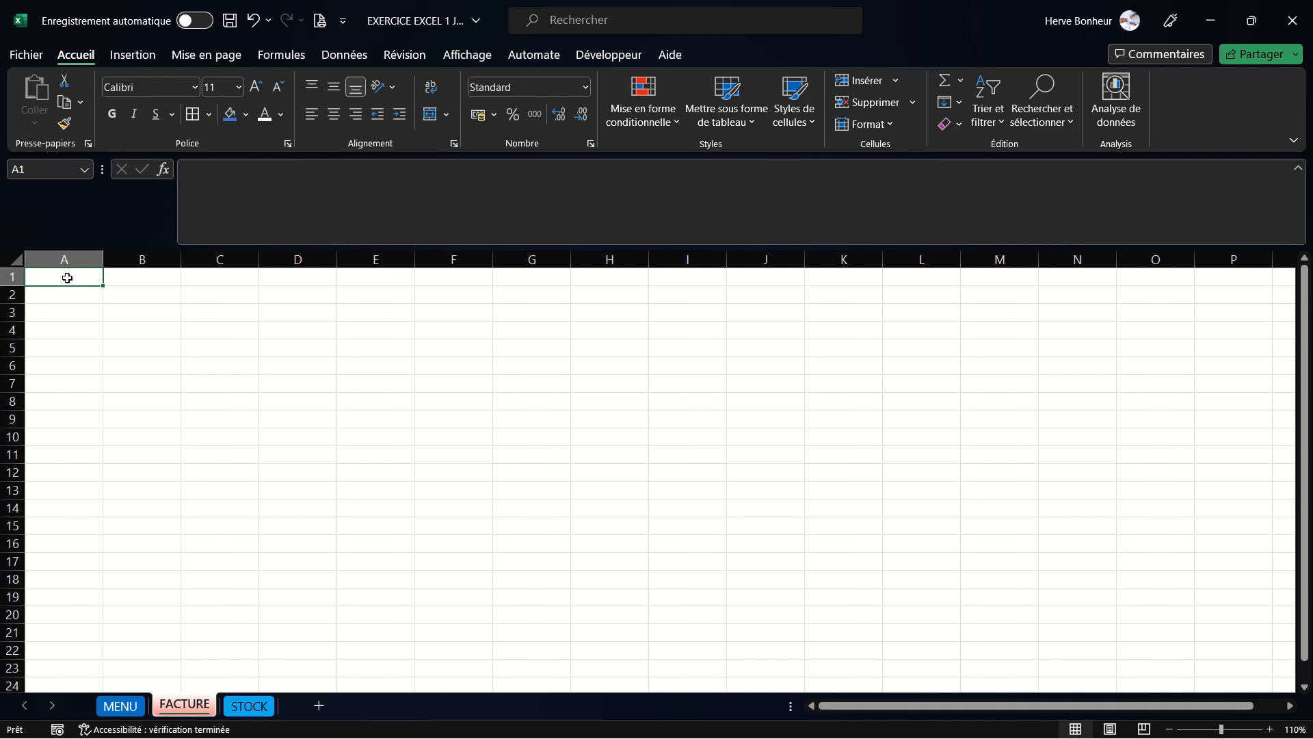
type("N")
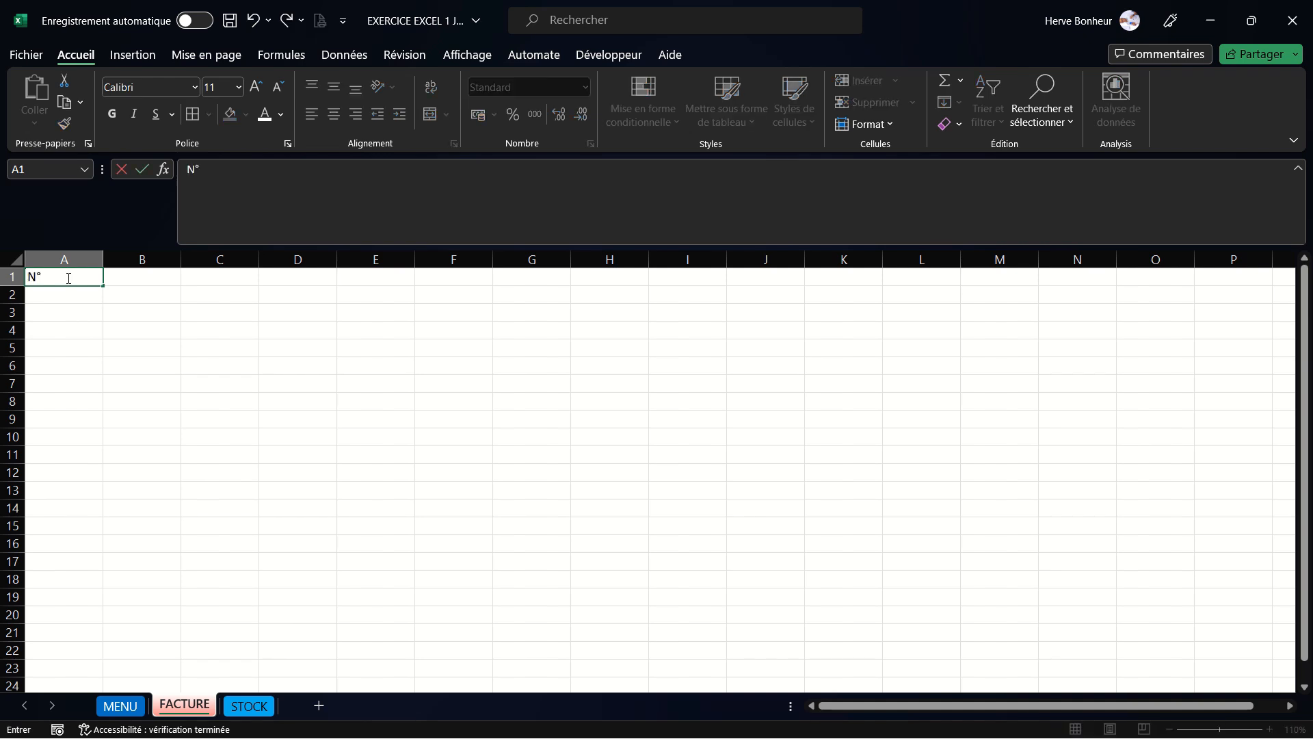
type("°")
key("Tab")
type("DESI")
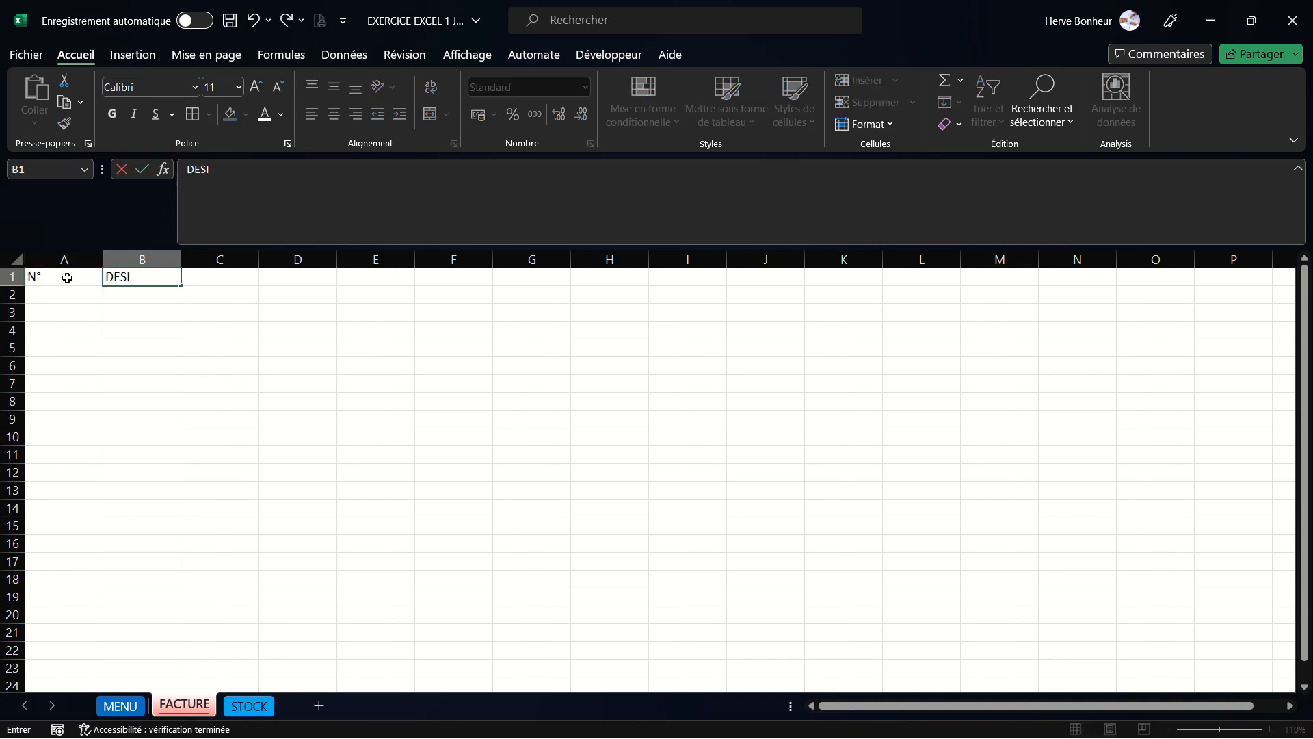
type("GNATION")
key("Tab")
type("QTE")
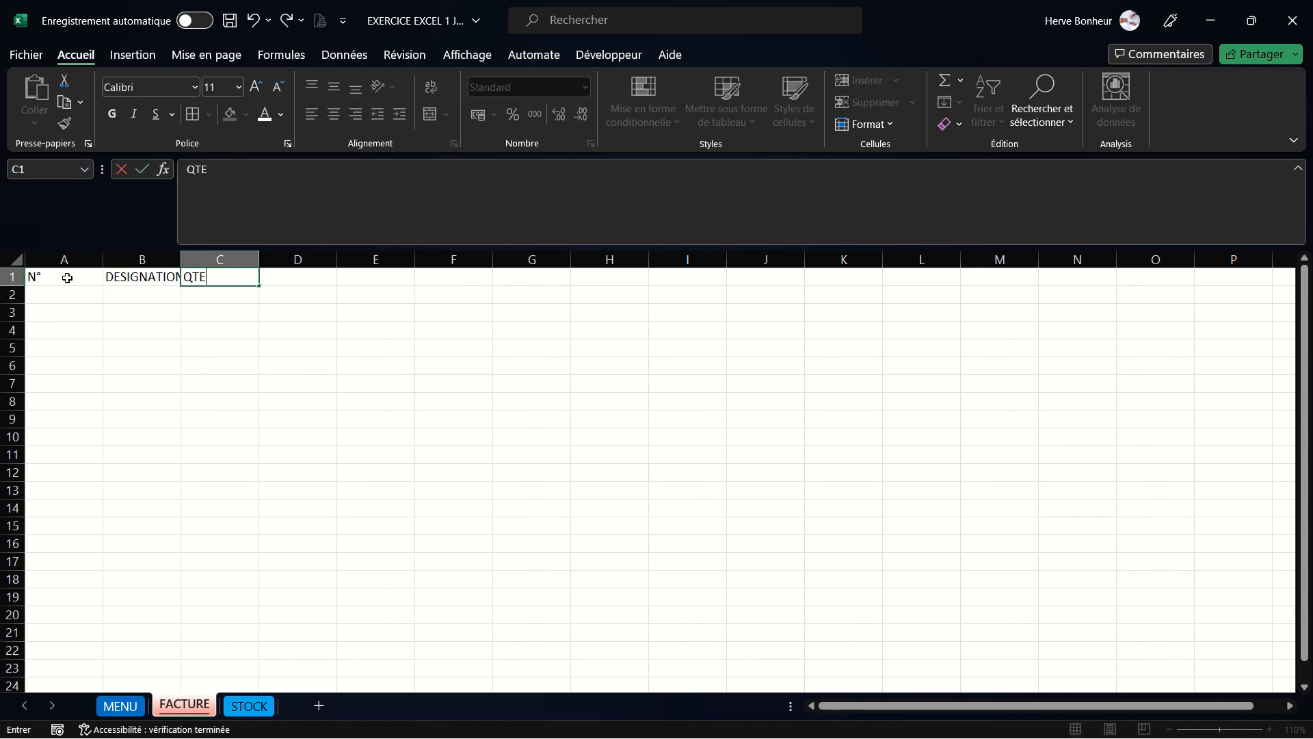
key("Tab")
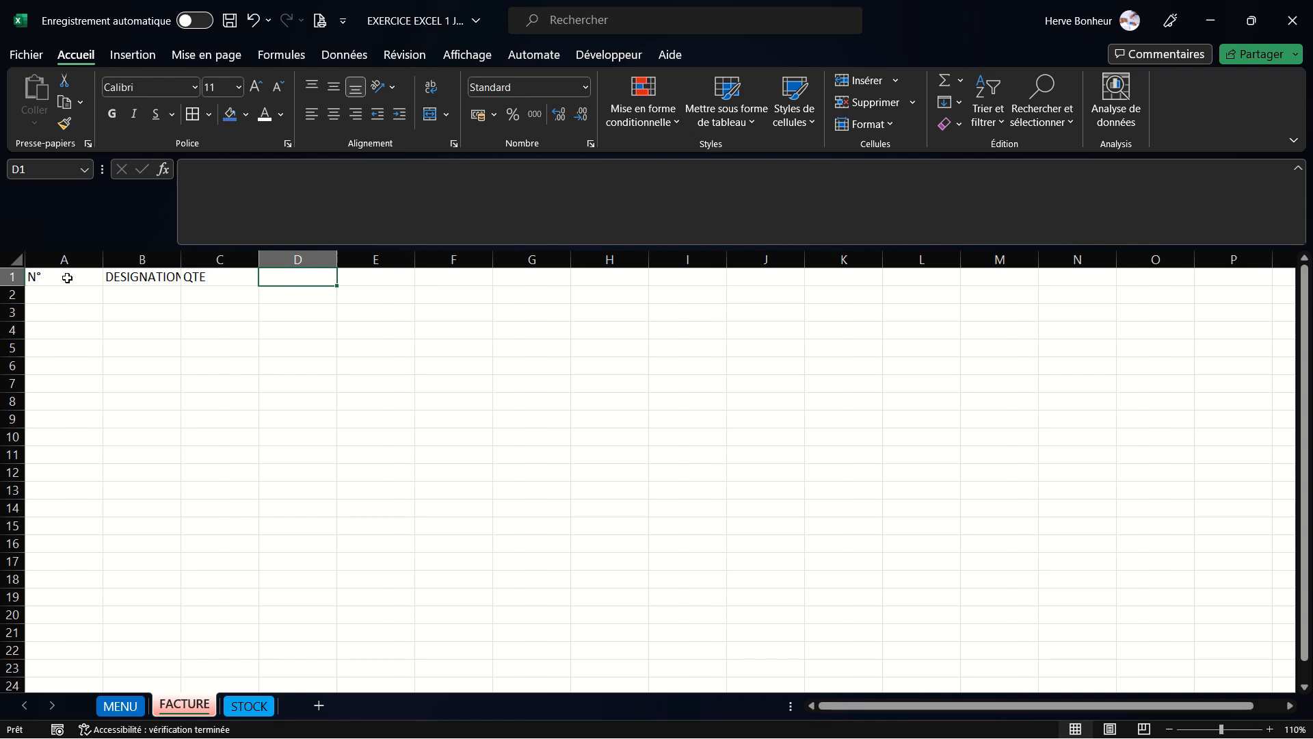
type("O")
type("PU")
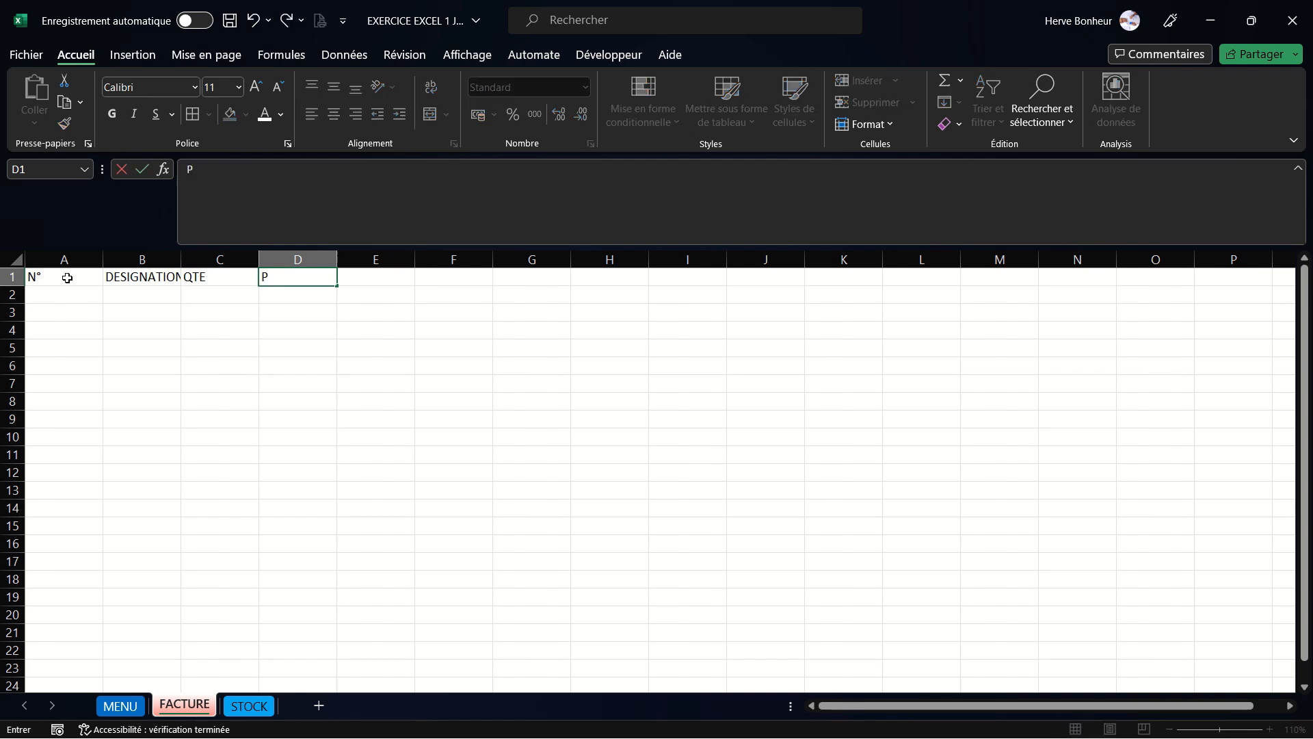
key("Tab")
type("PT")
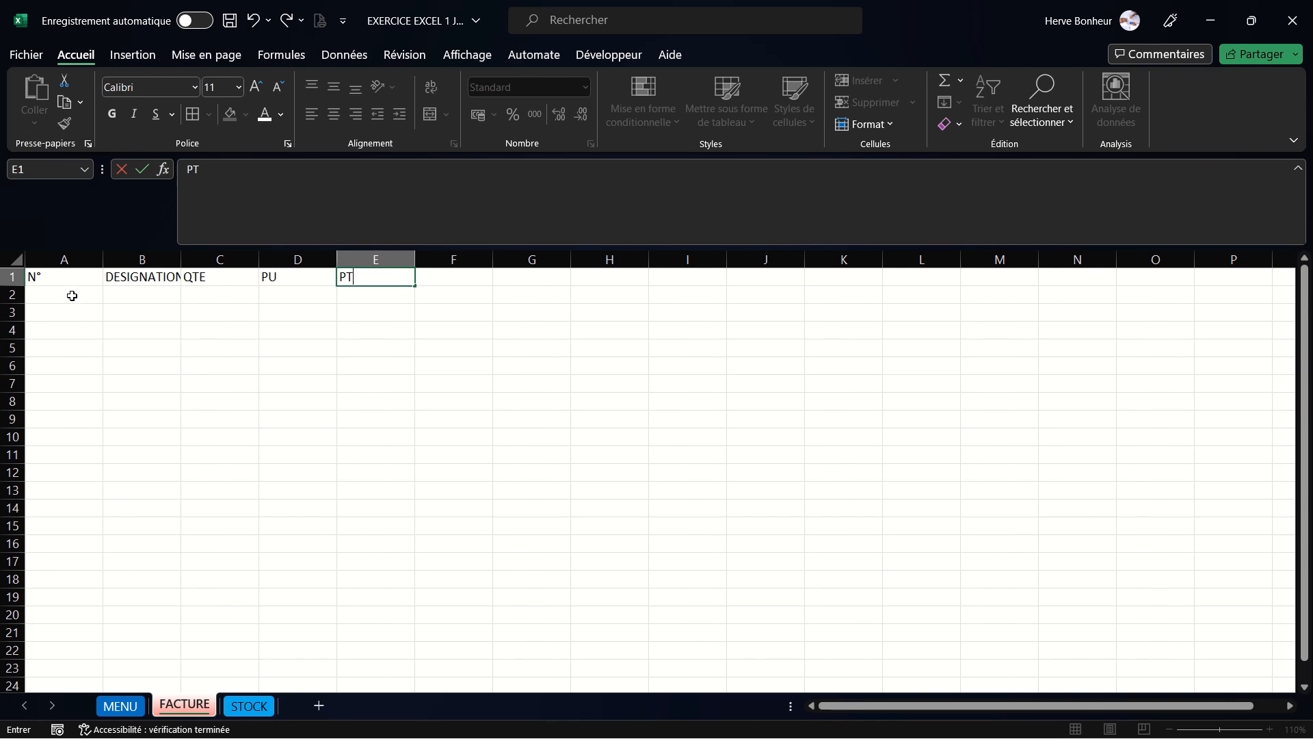
- Enter 1 and 2 in A2 and A3, then auto-fill the numbering down to 10 in A11
left_click(72, 295)
type("1")
key("Return")
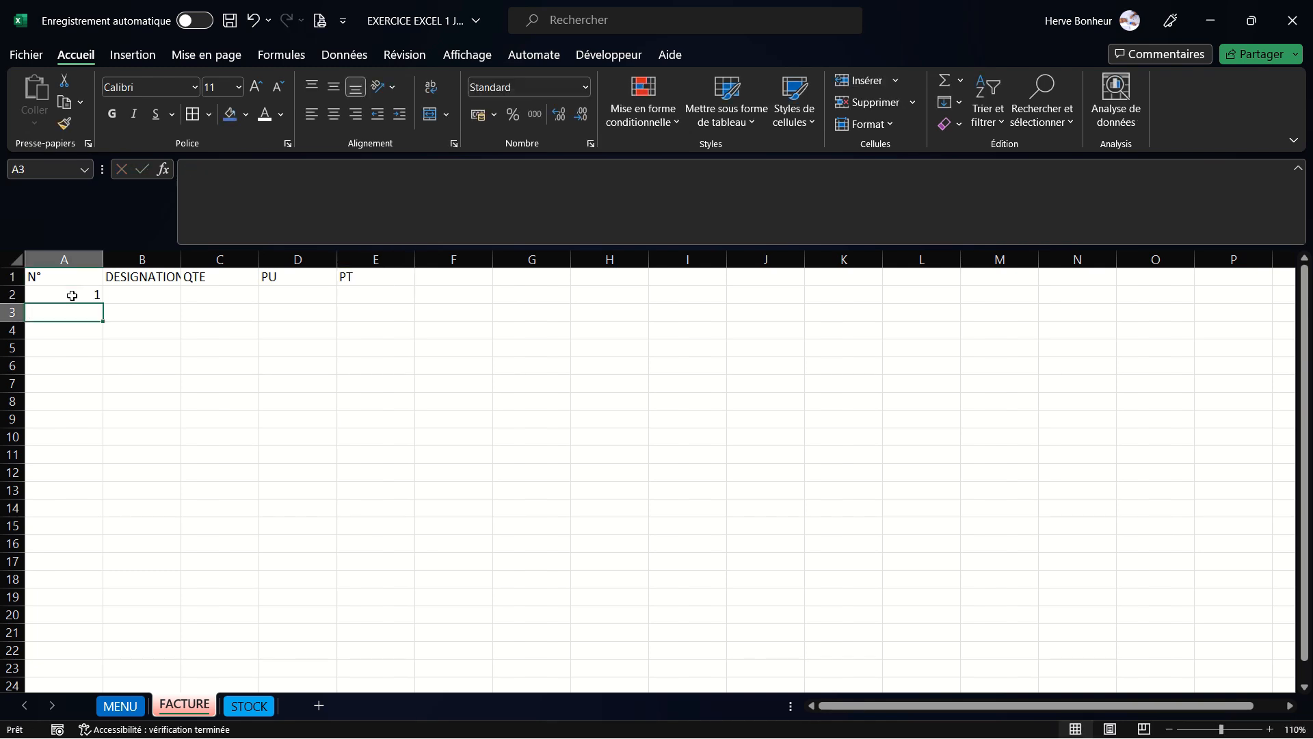
type("2")
key("Return")
left_click_drag(96, 294, 101, 458)
- Enter the product names COCA, FANTA, SPRIT, MALTINA and FIESTA in cells B2 to B6
left_click(139, 296)
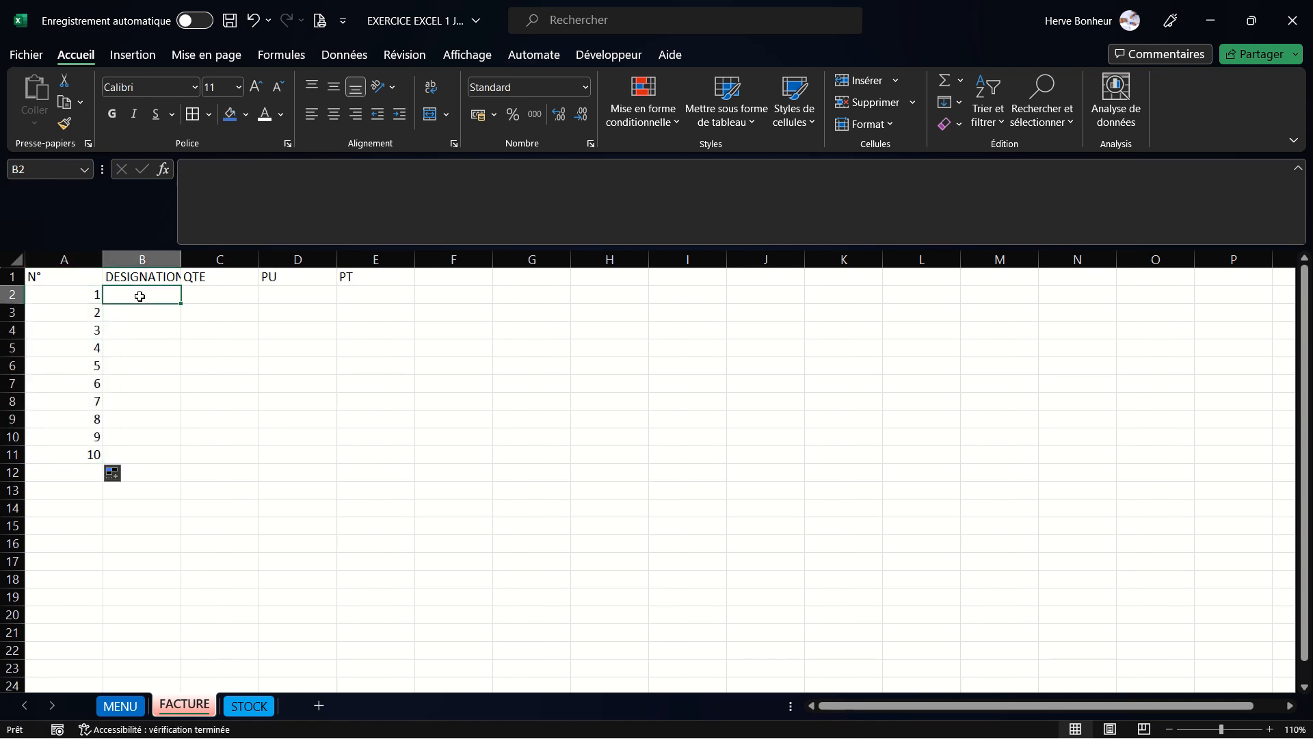
type("COCA")
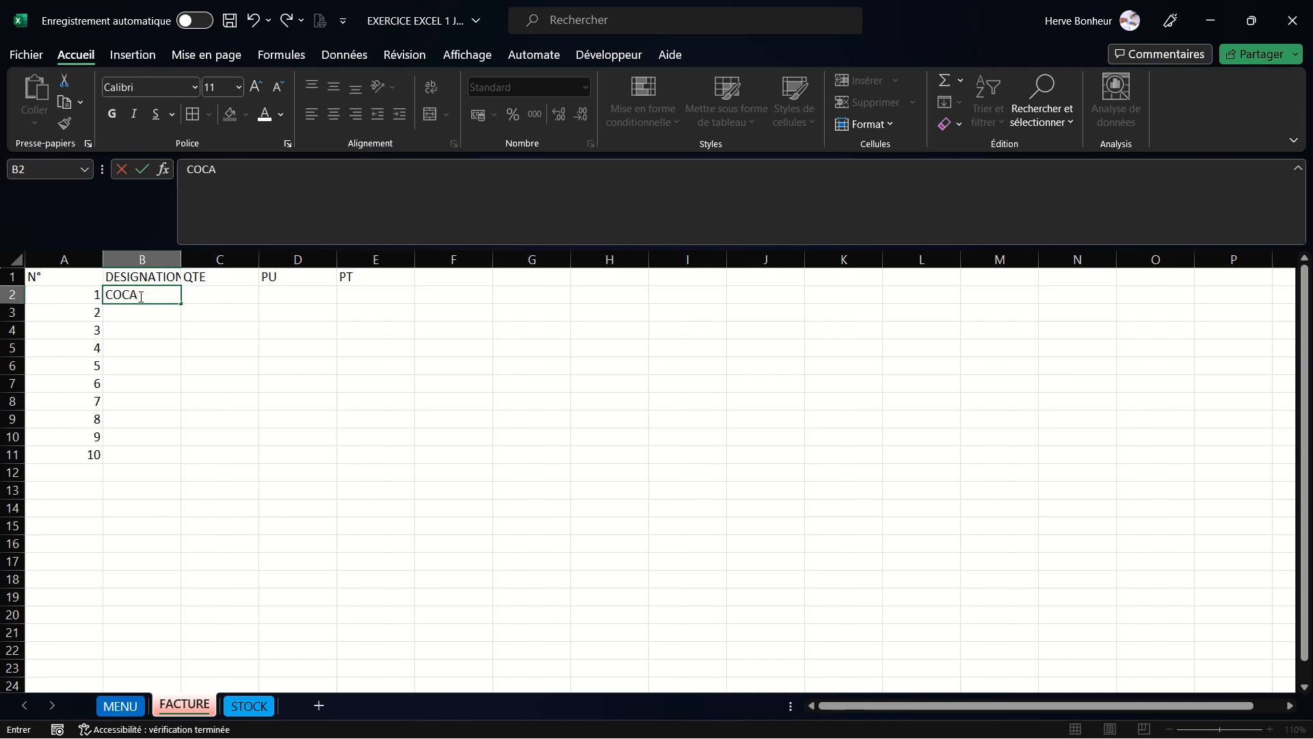
key("Return")
type("FANT")
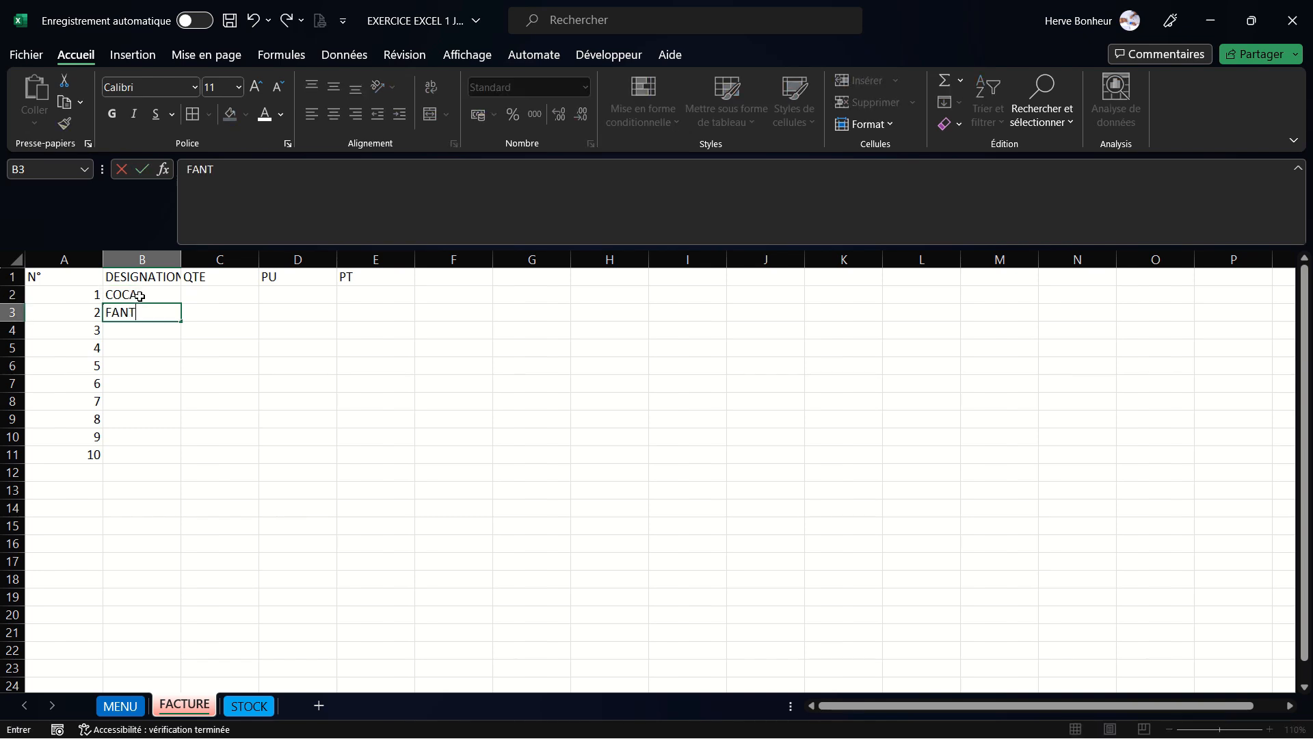
type("A")
key("Return")
type("SPR")
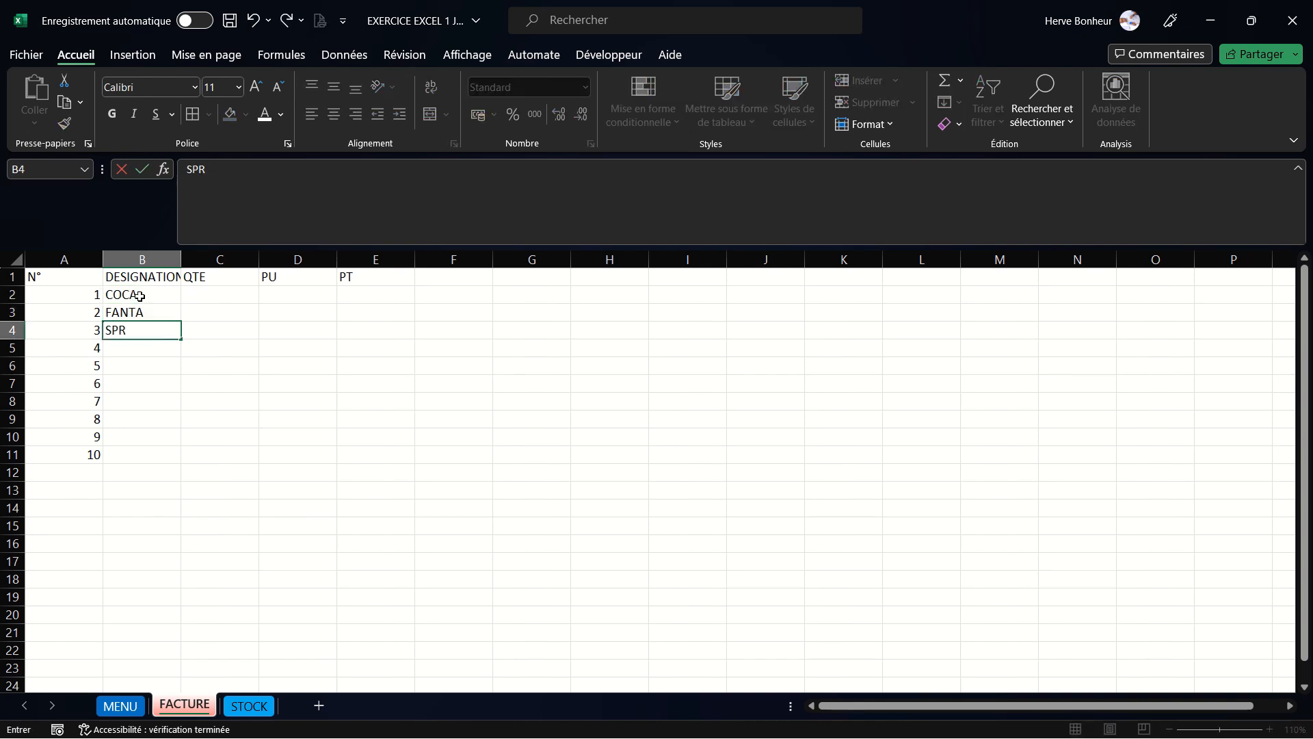
type("IT")
key("Return")
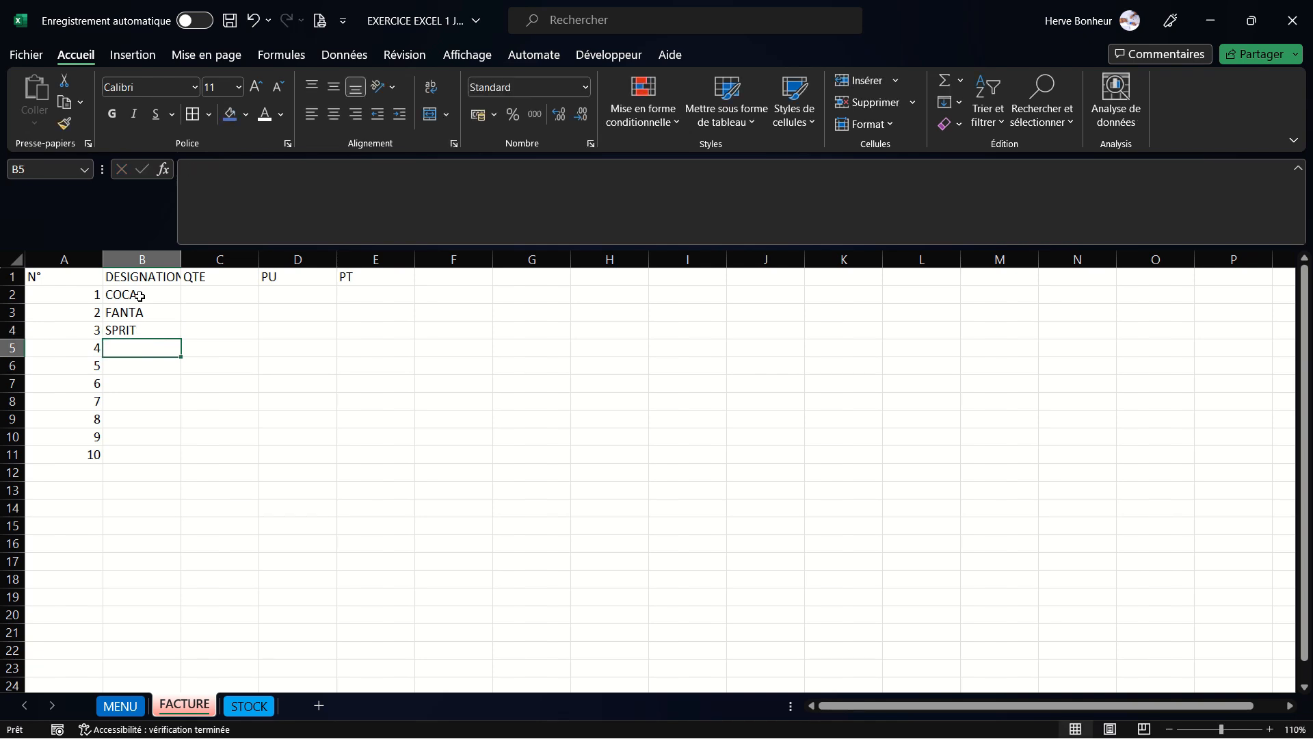
type("MALTINA")
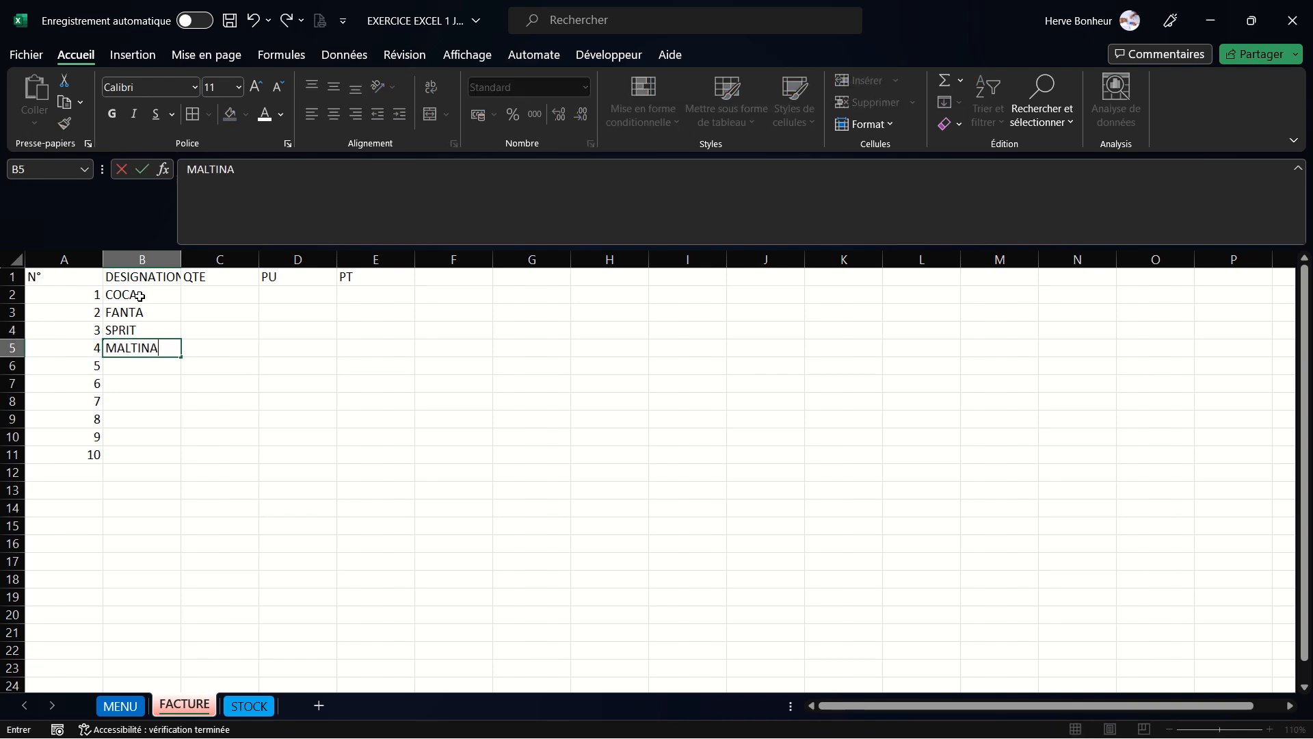
key("Return")
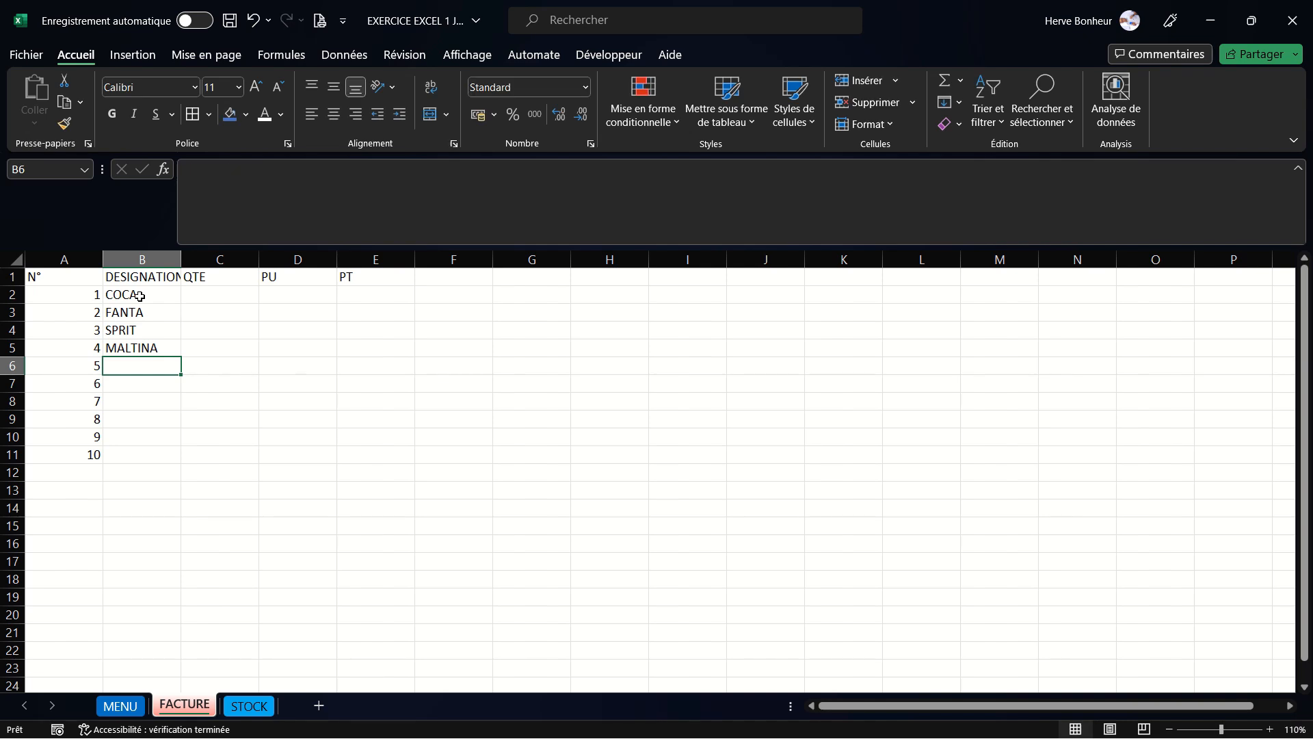
type("FIESTA")
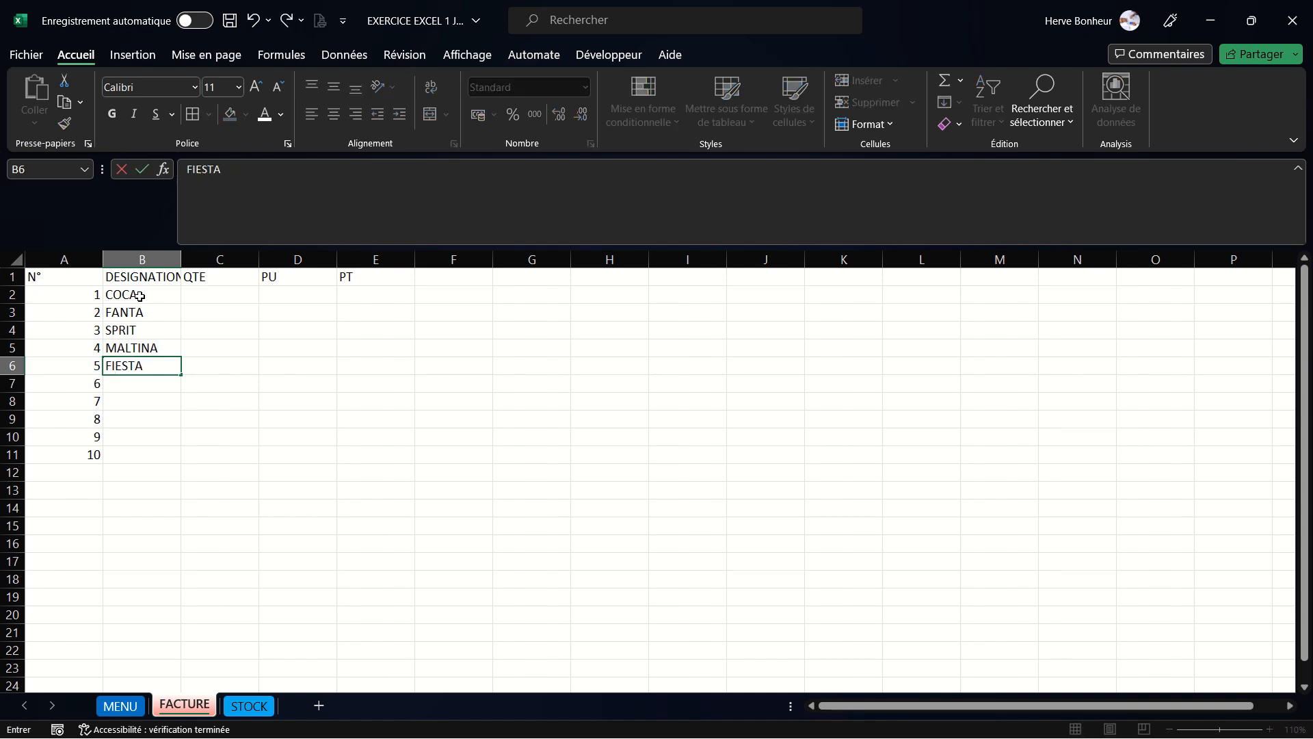
key("Return")
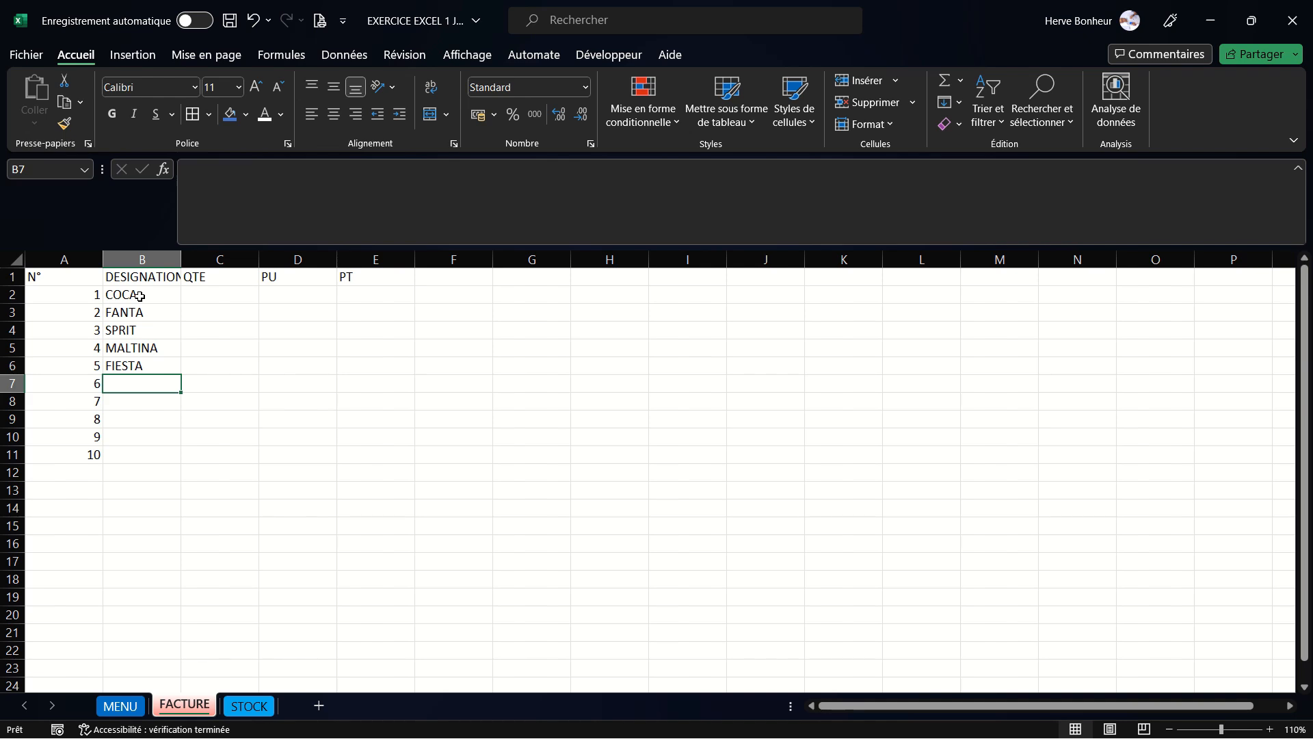
- Enter SWISTA in cell B7 and EDEN in cell B8
type("SXUI")
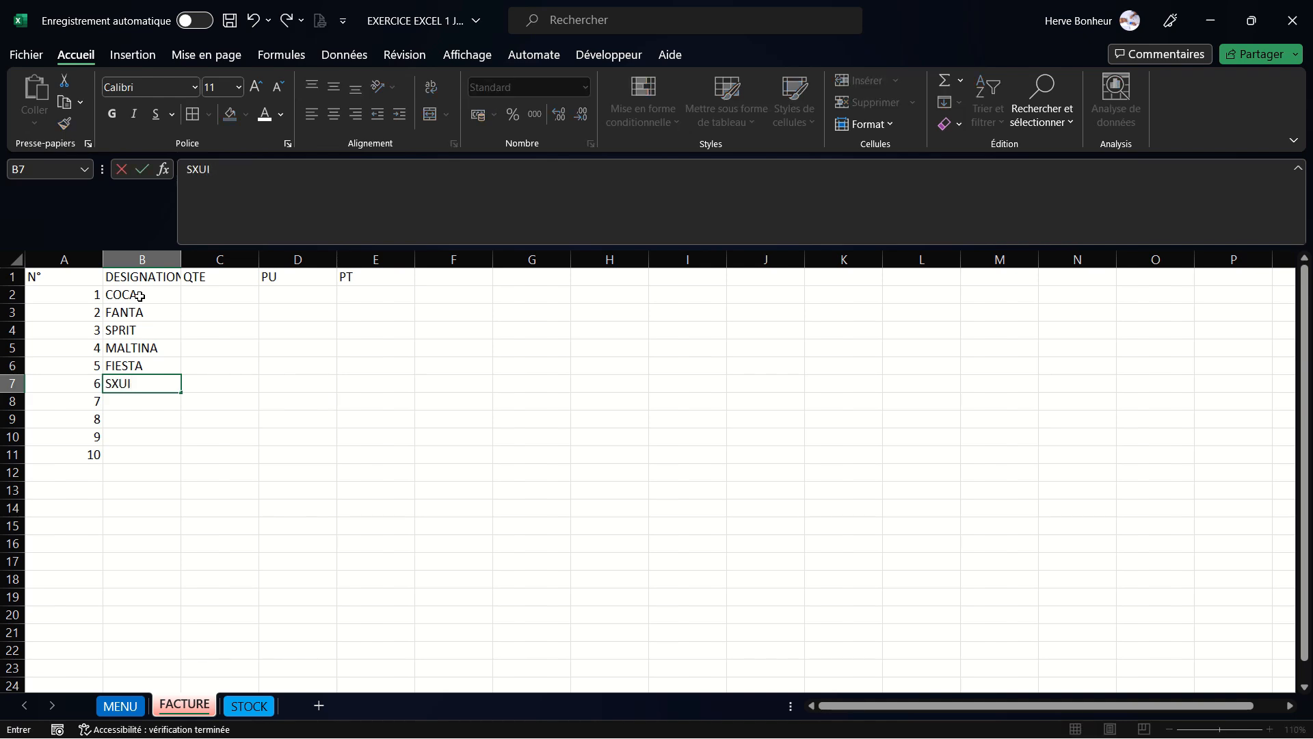
key("BackSpace")
key("BackSpace")
key("BackSpace")
type("WISTA")
key("Return")
type("E")
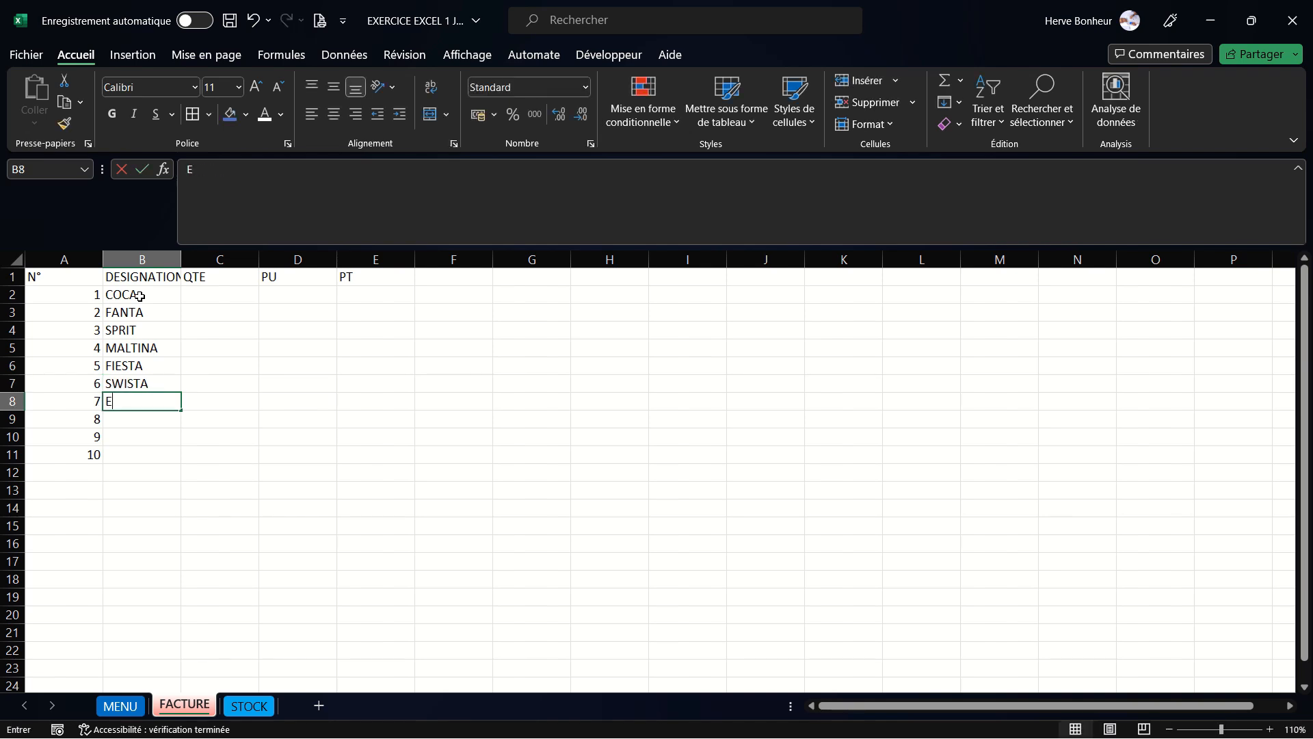
type("DEN")
key("Return")
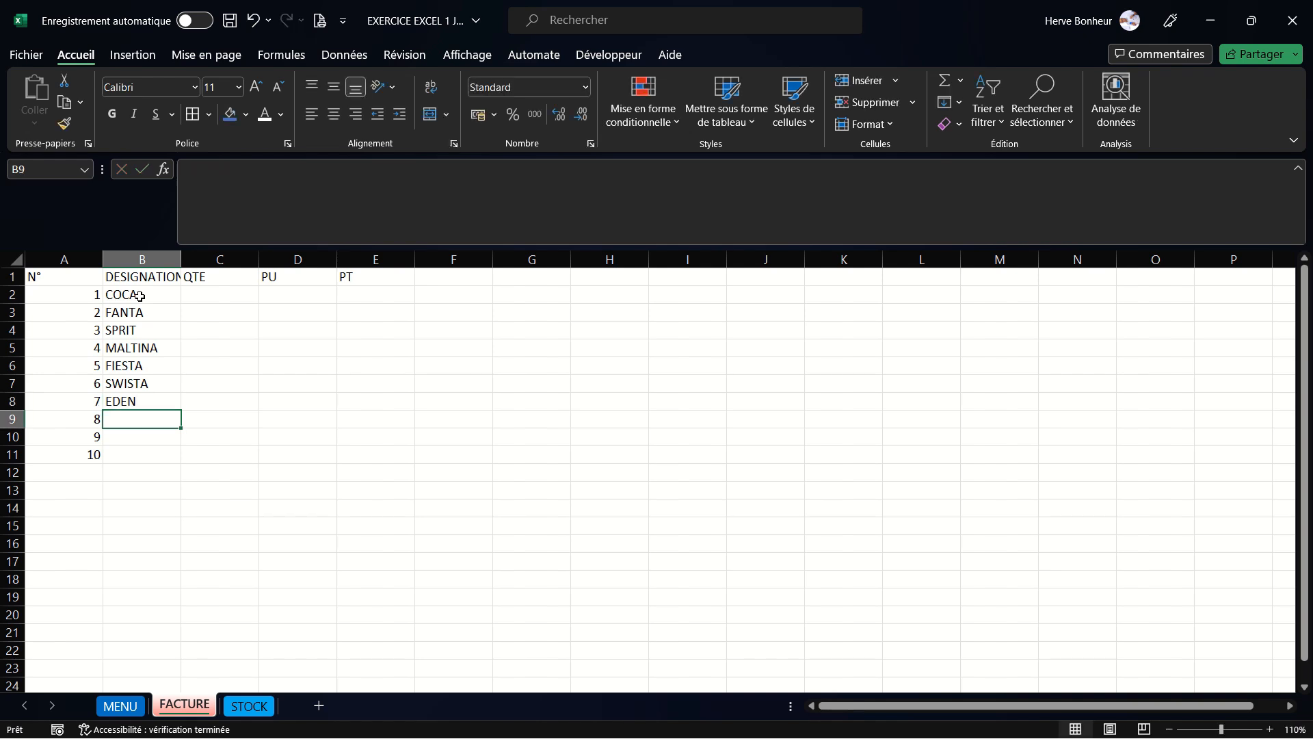
- Enter the product names PRIMUS in cell B9 and LEGEND in cell B10
type("P")
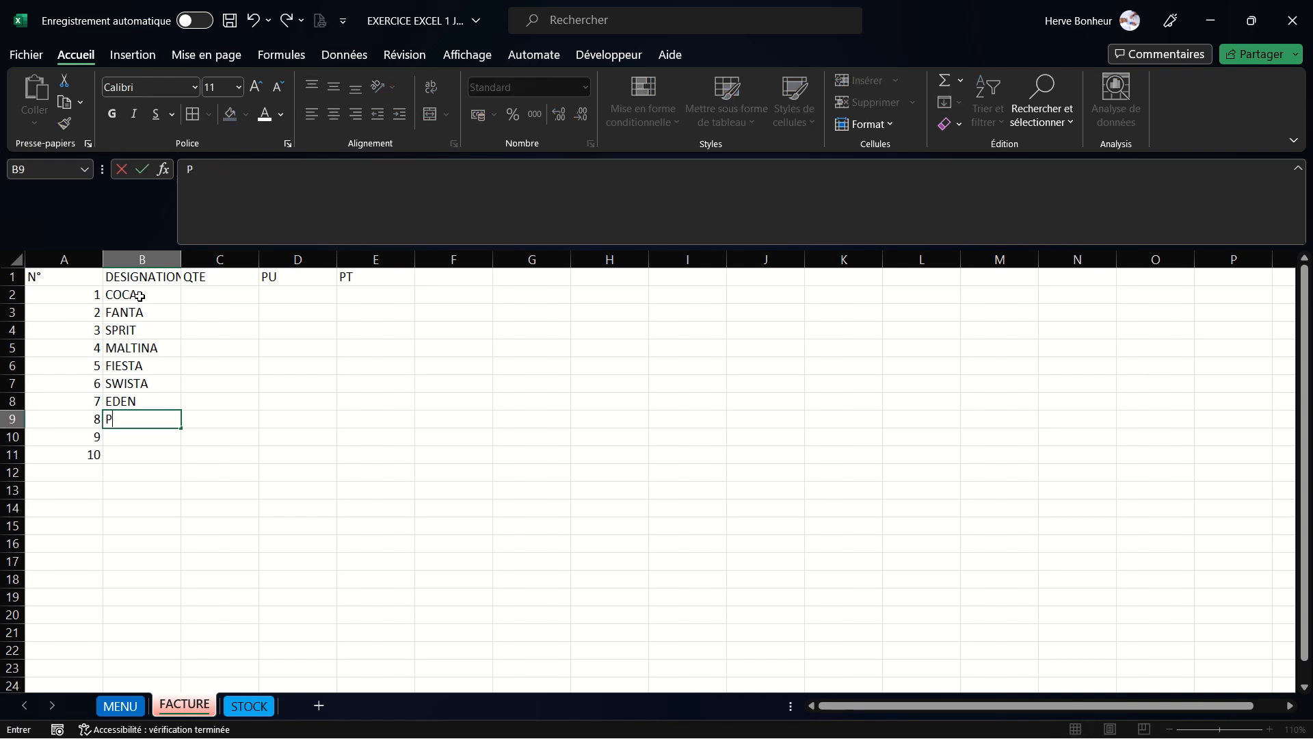
type("RIMUS")
key("Return")
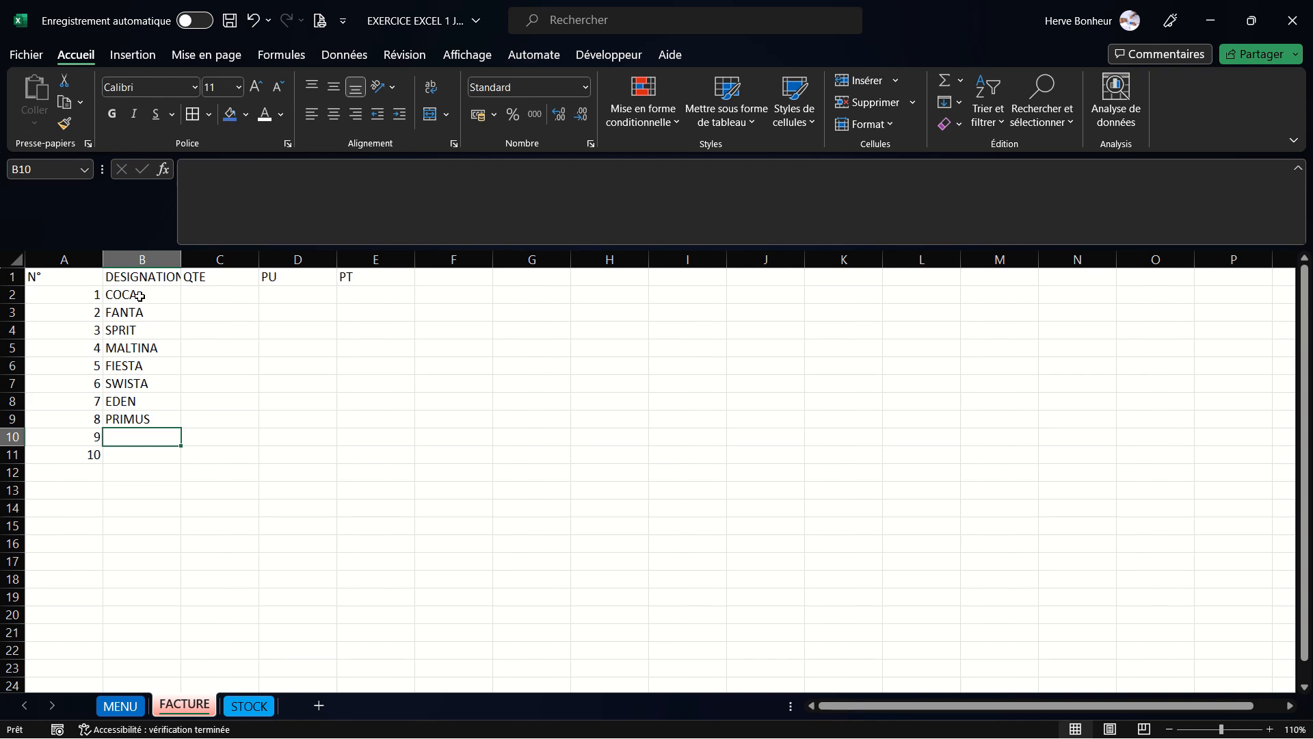
type("LEGEND")
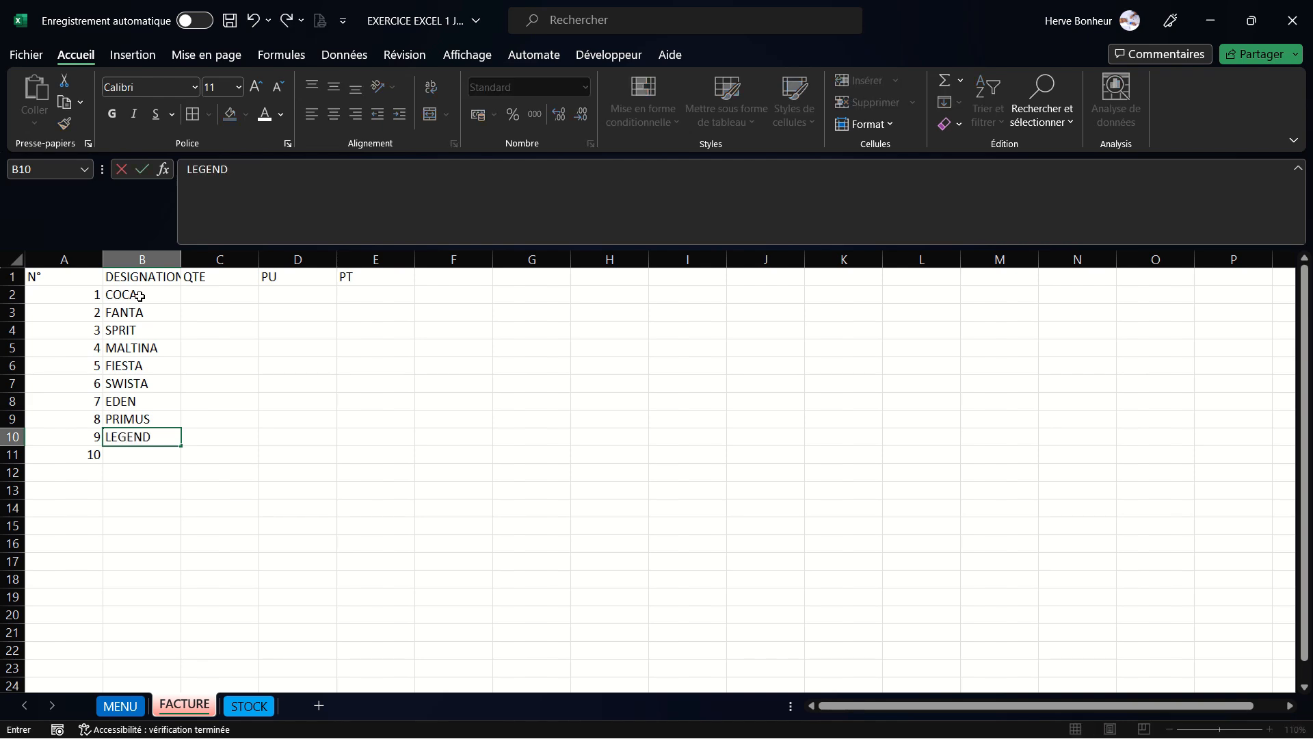
key("Return")
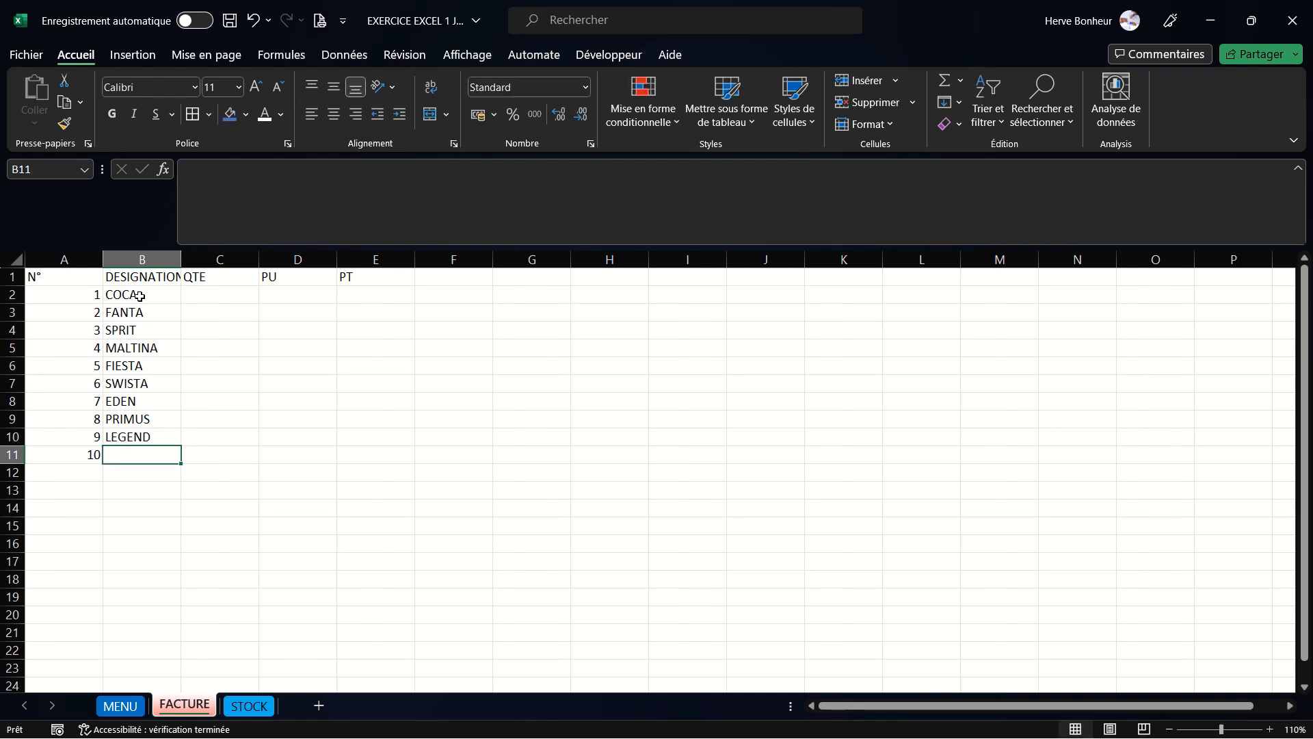
- Enter XXL in cell B11 and the quantity 200 for COCA in cell C2
type("XX")
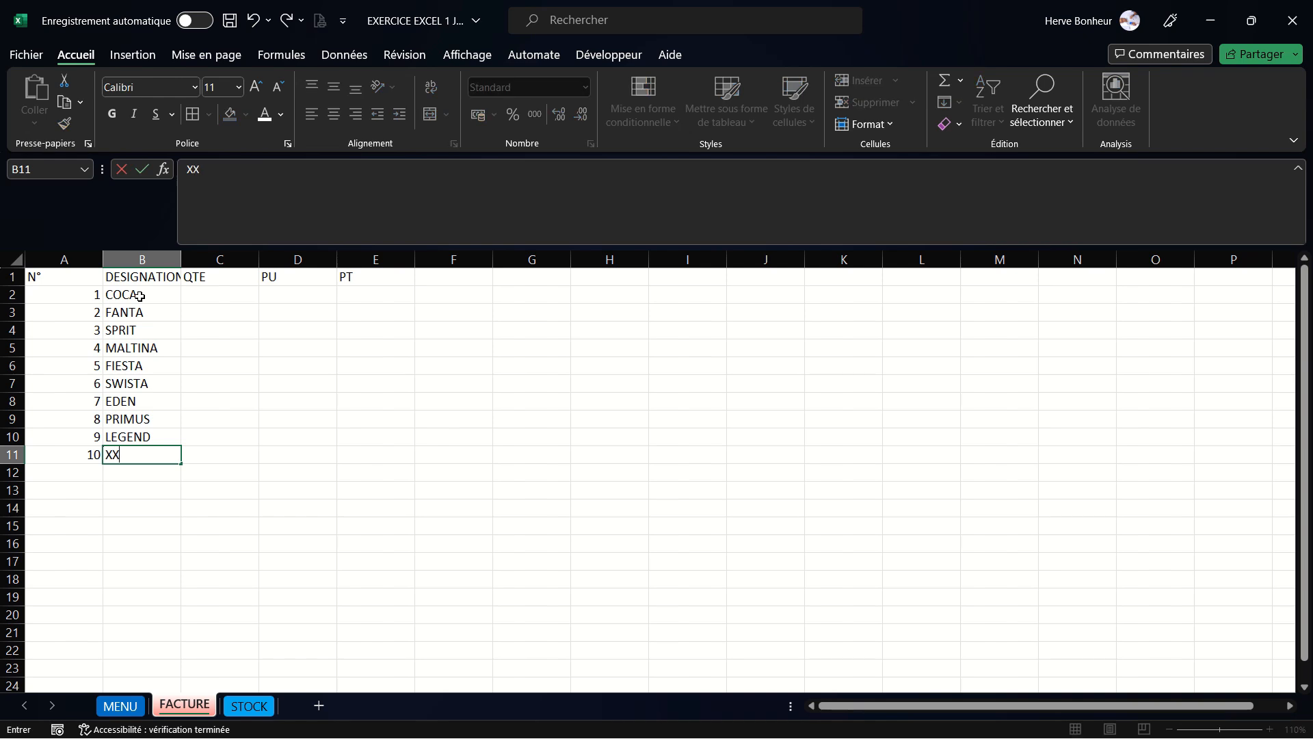
type("L")
left_click(222, 291)
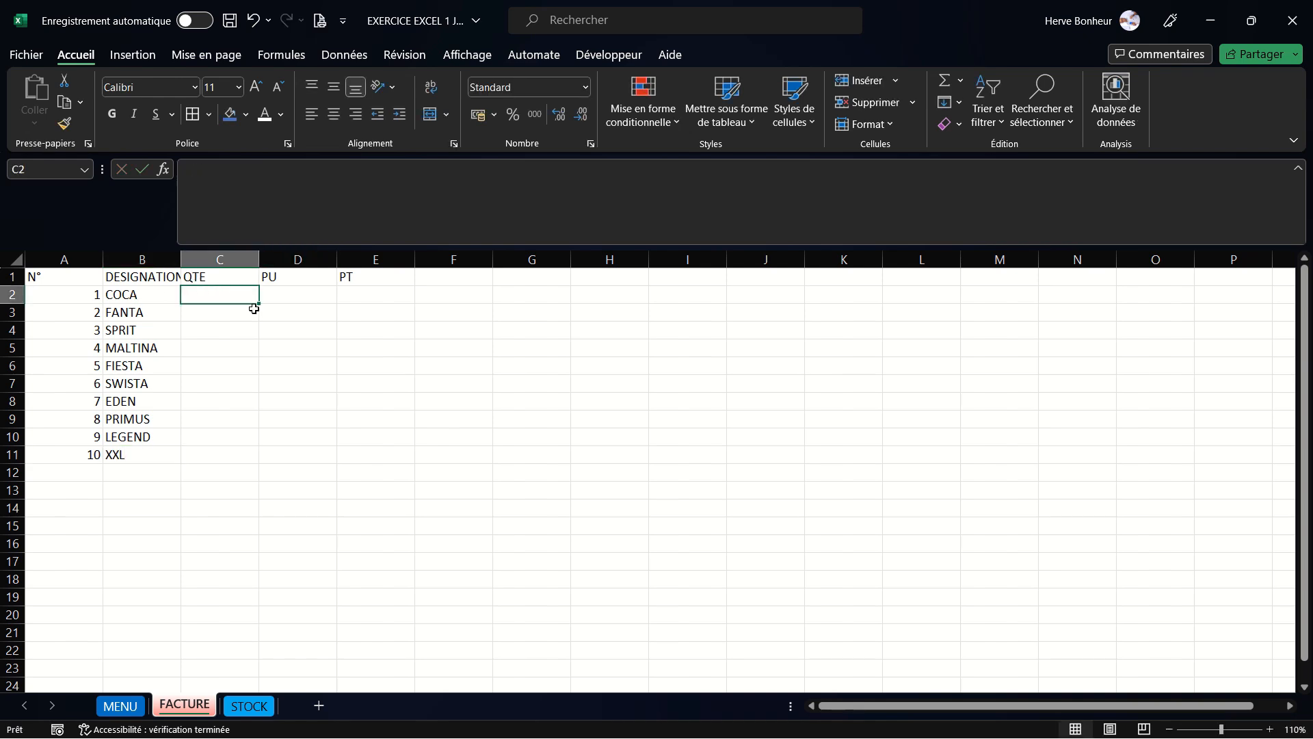
type("200")
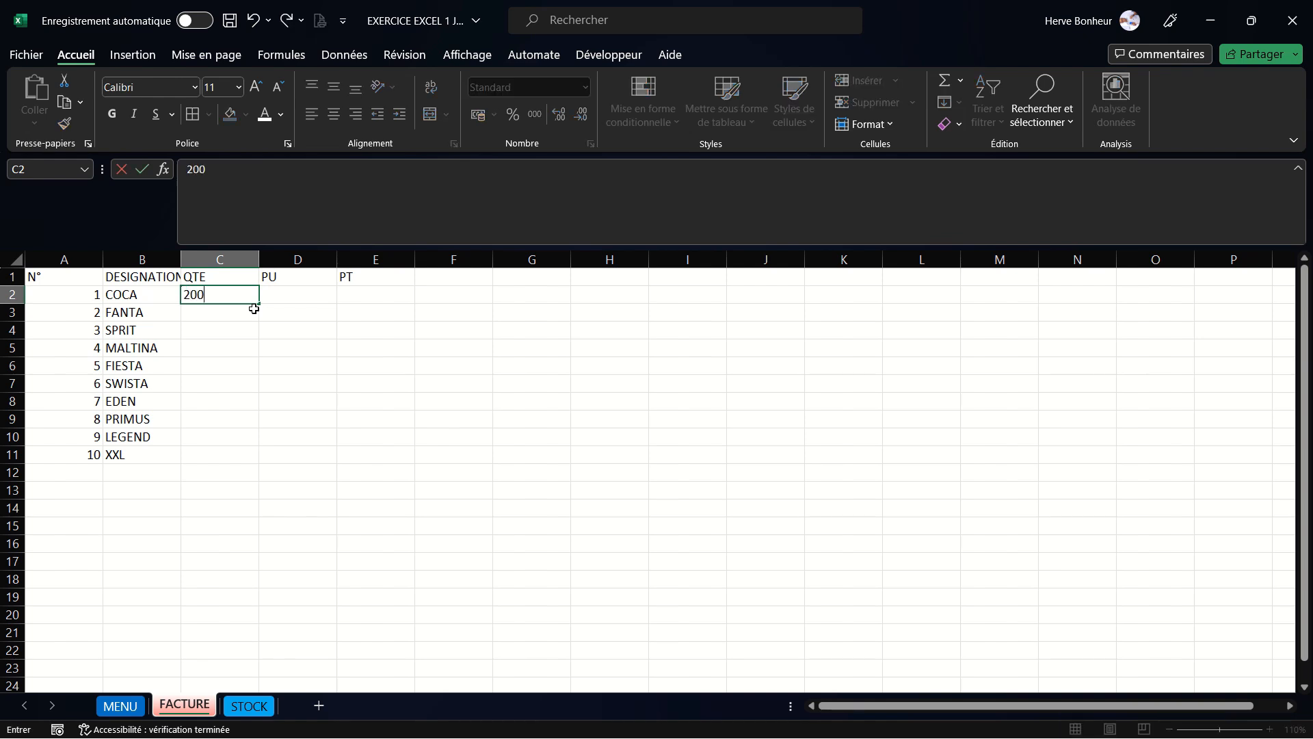
key("Tab")
type("30")
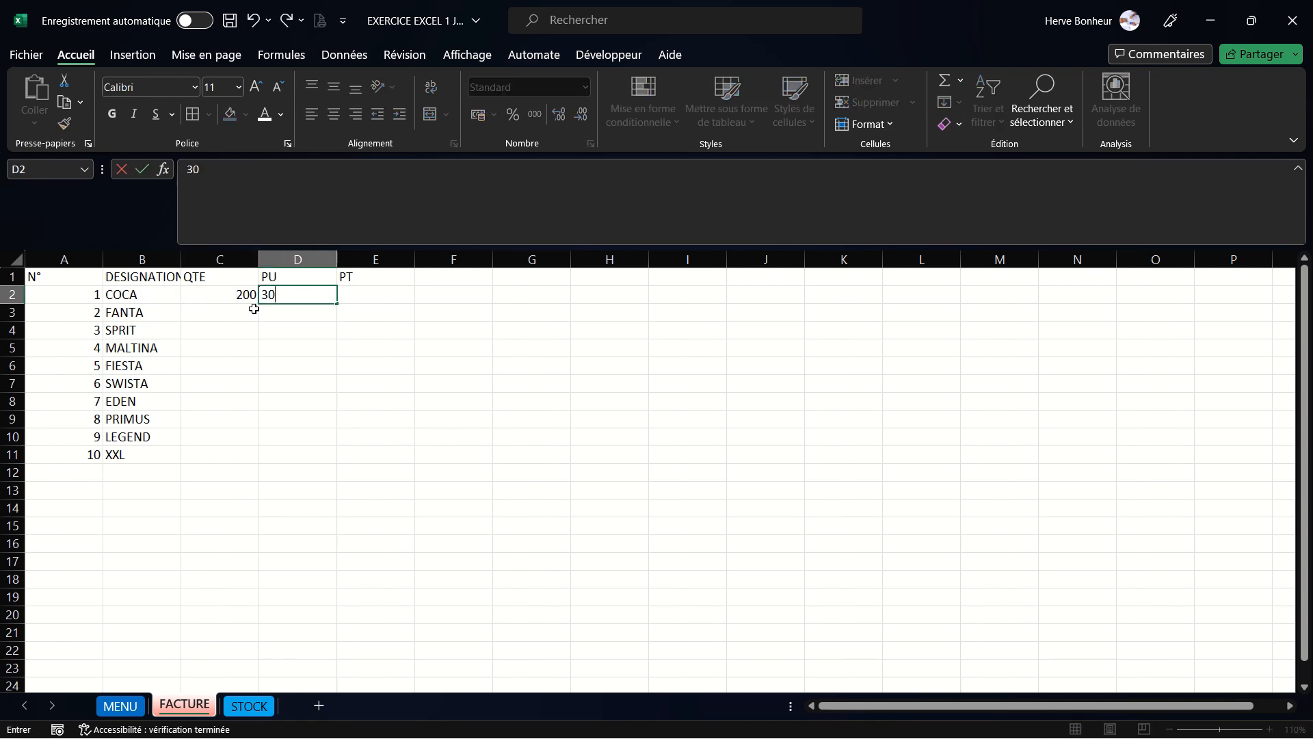
key("BackSpace")
key("BackSpace")
left_click(246, 310)
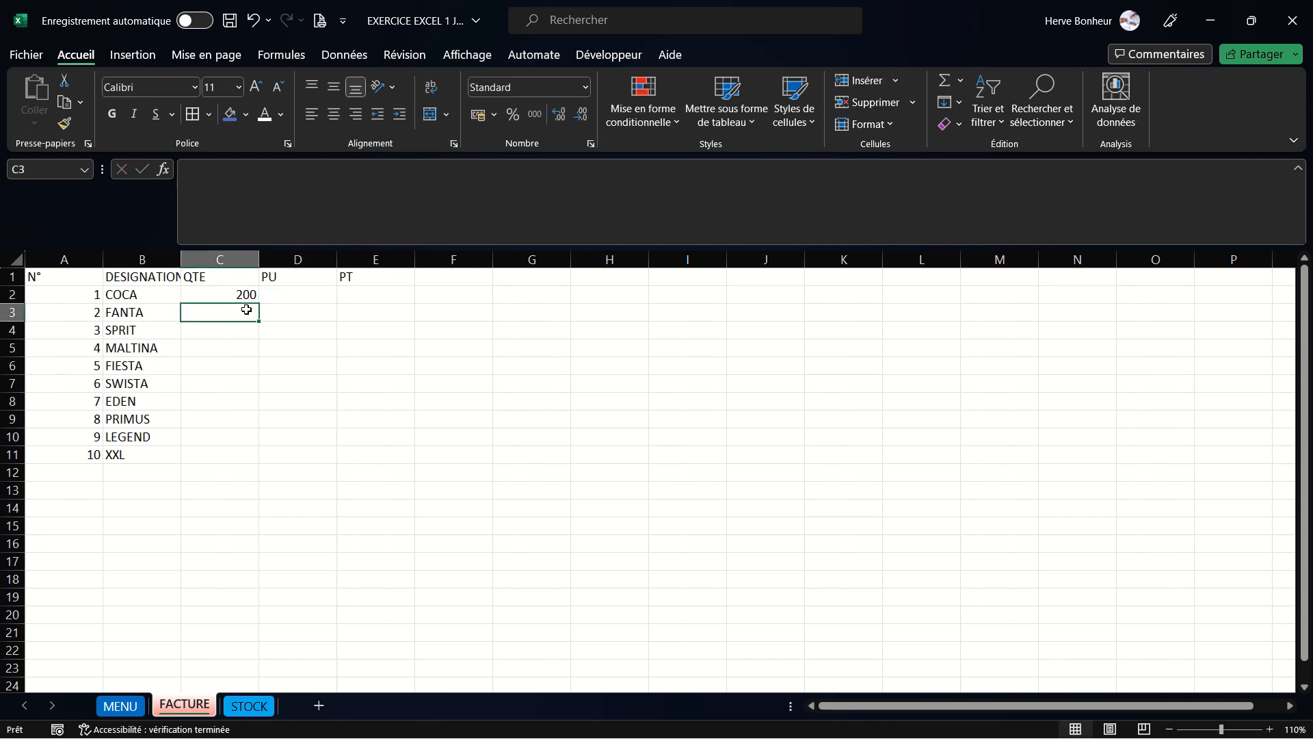
- Enter the quantities 30, 300, 100, 10 and 500 in cells C3 to C7
type("30")
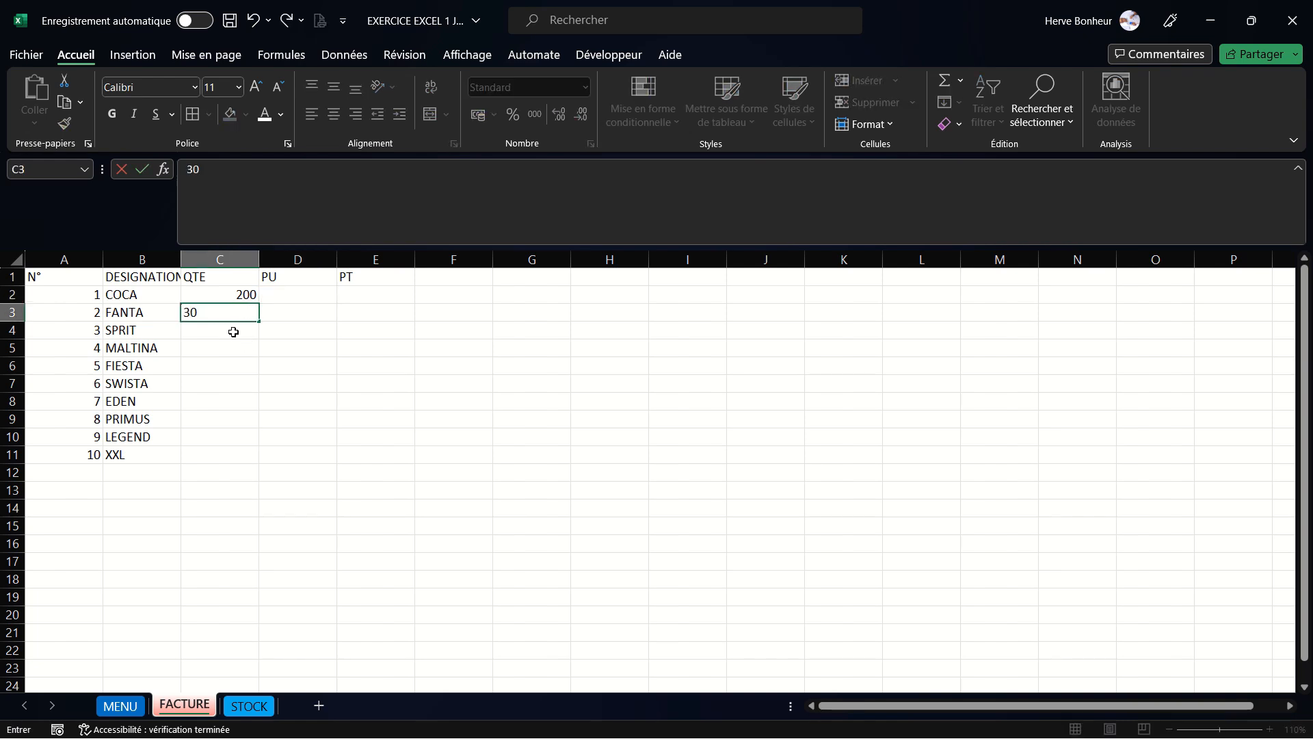
left_click(235, 331)
type("300")
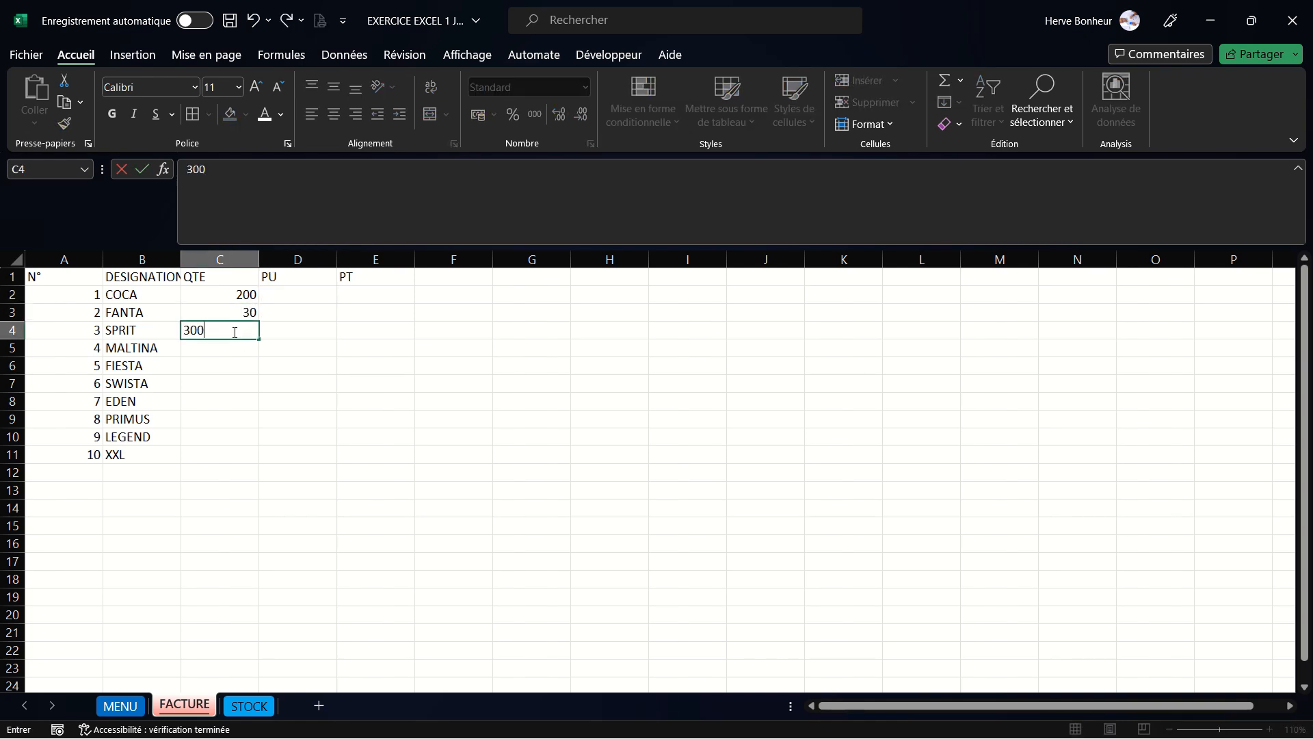
key("Return")
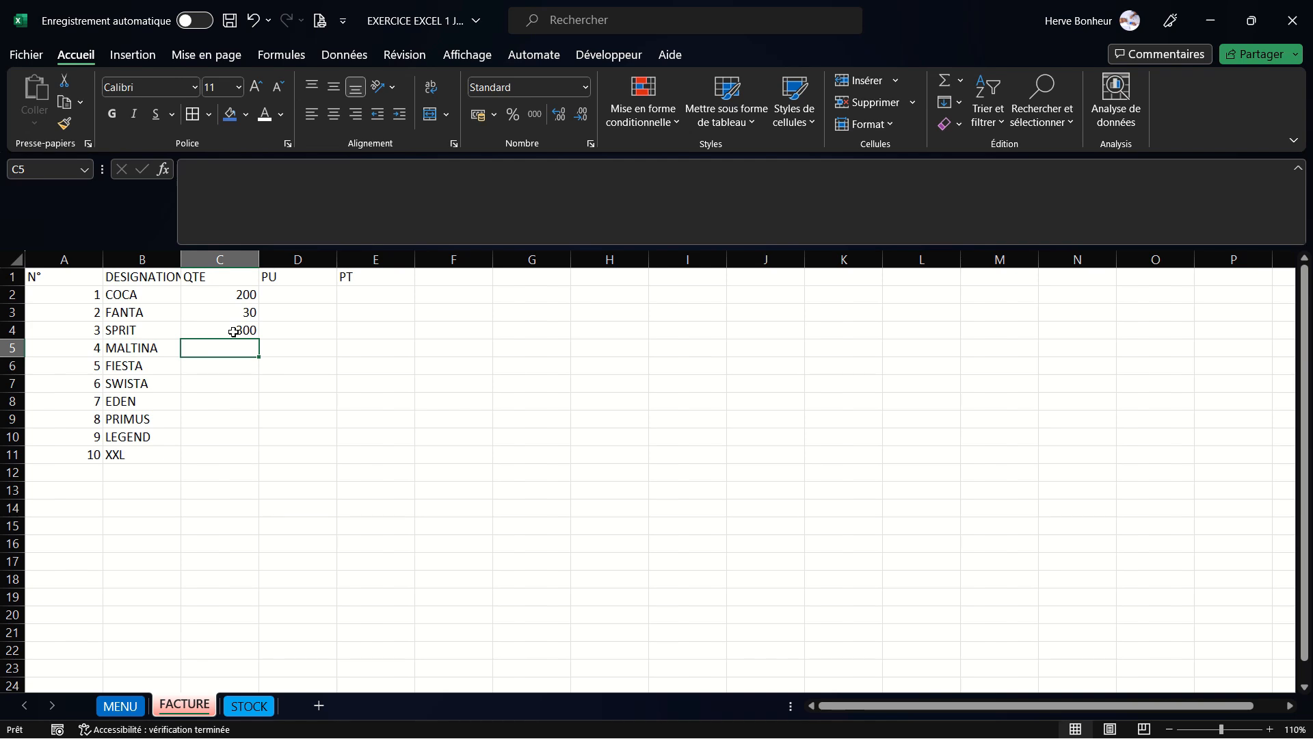
type("100")
key("Return")
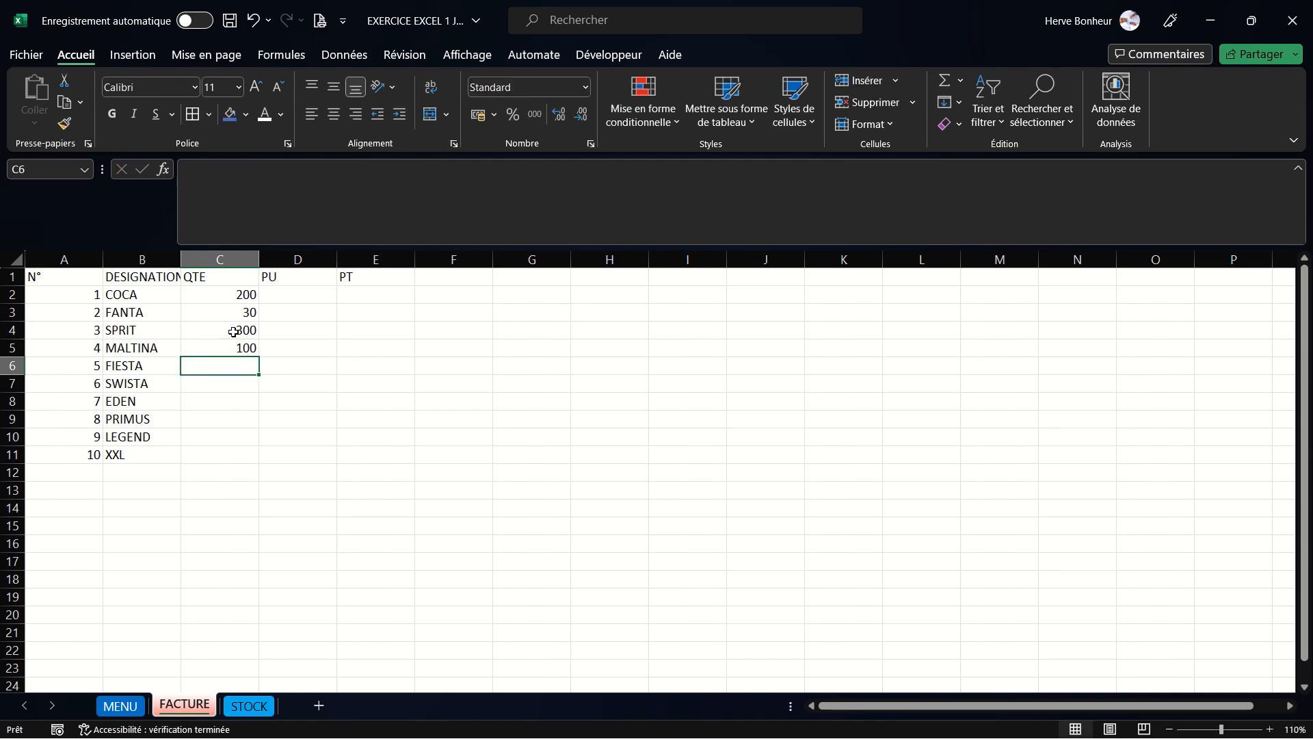
type("10")
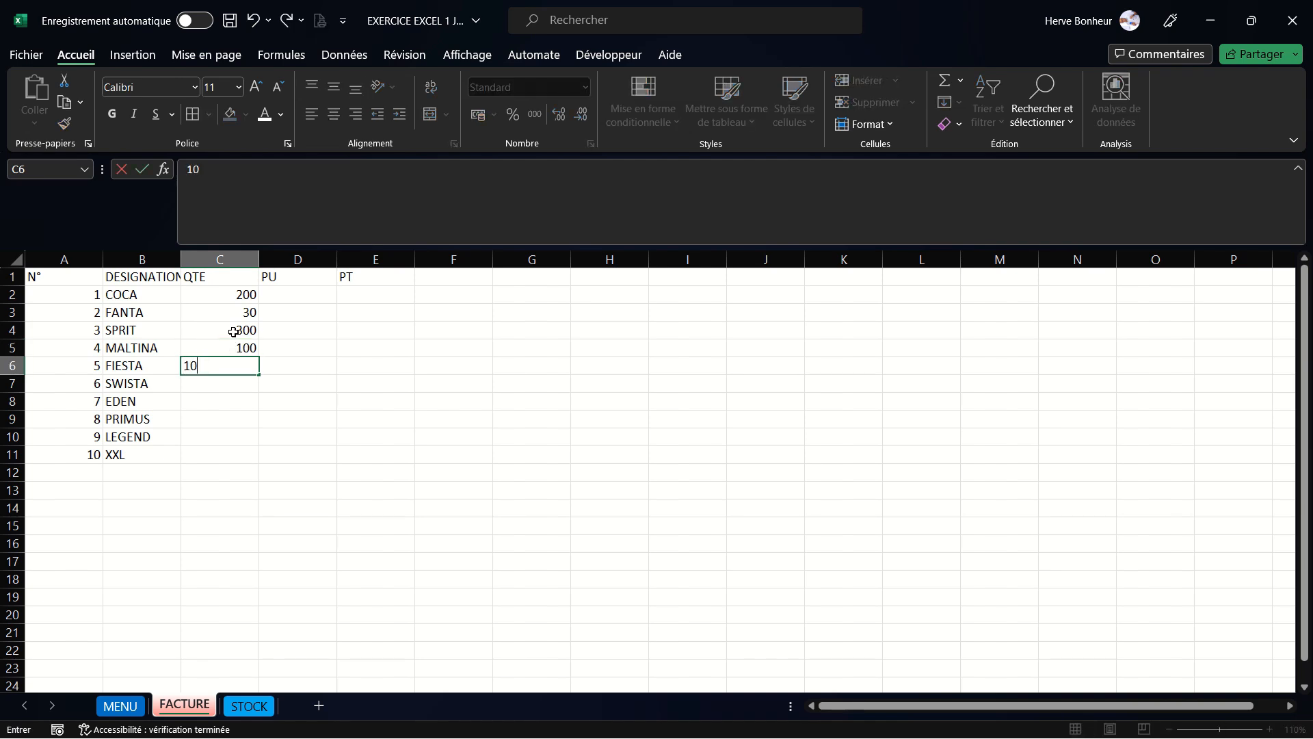
key("Return")
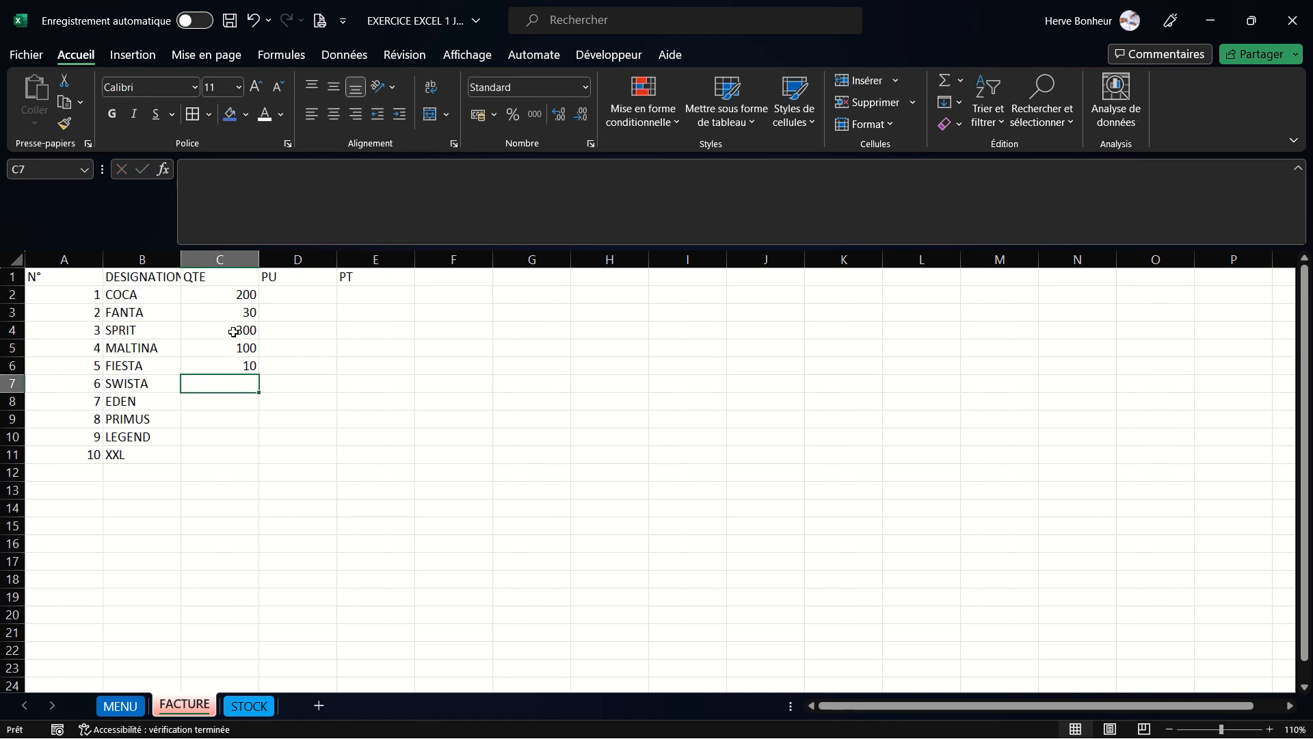
type("500")
key("Return")
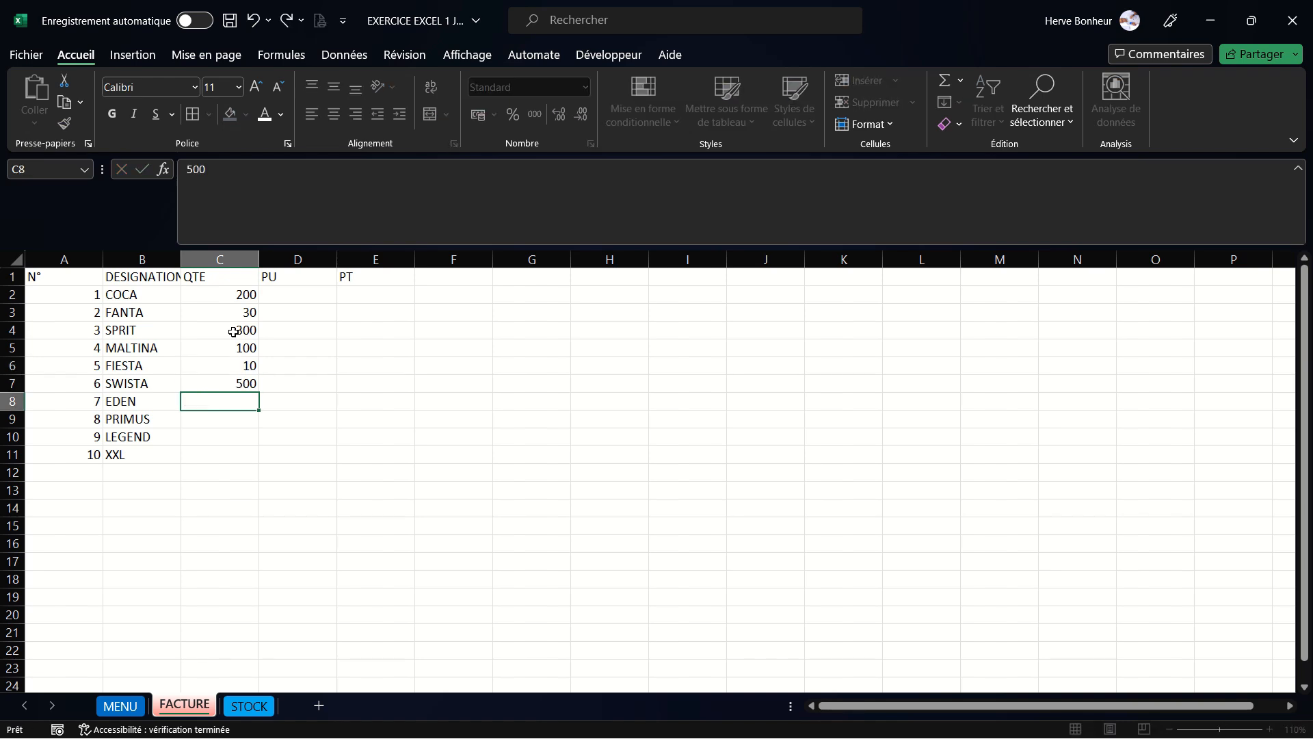
- Enter the quantities 200, 2, 5 and 10 in cells C8 to C11
type("200")
key("Return")
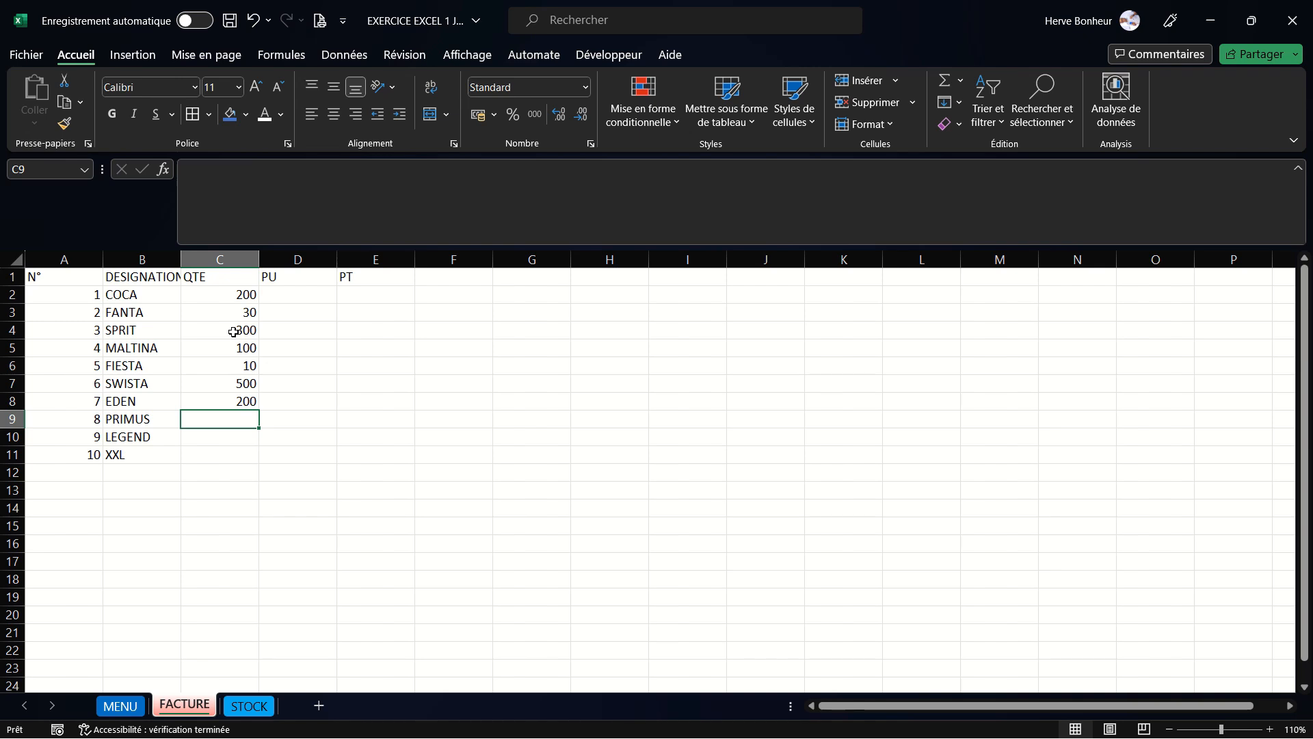
type("2")
key("Return")
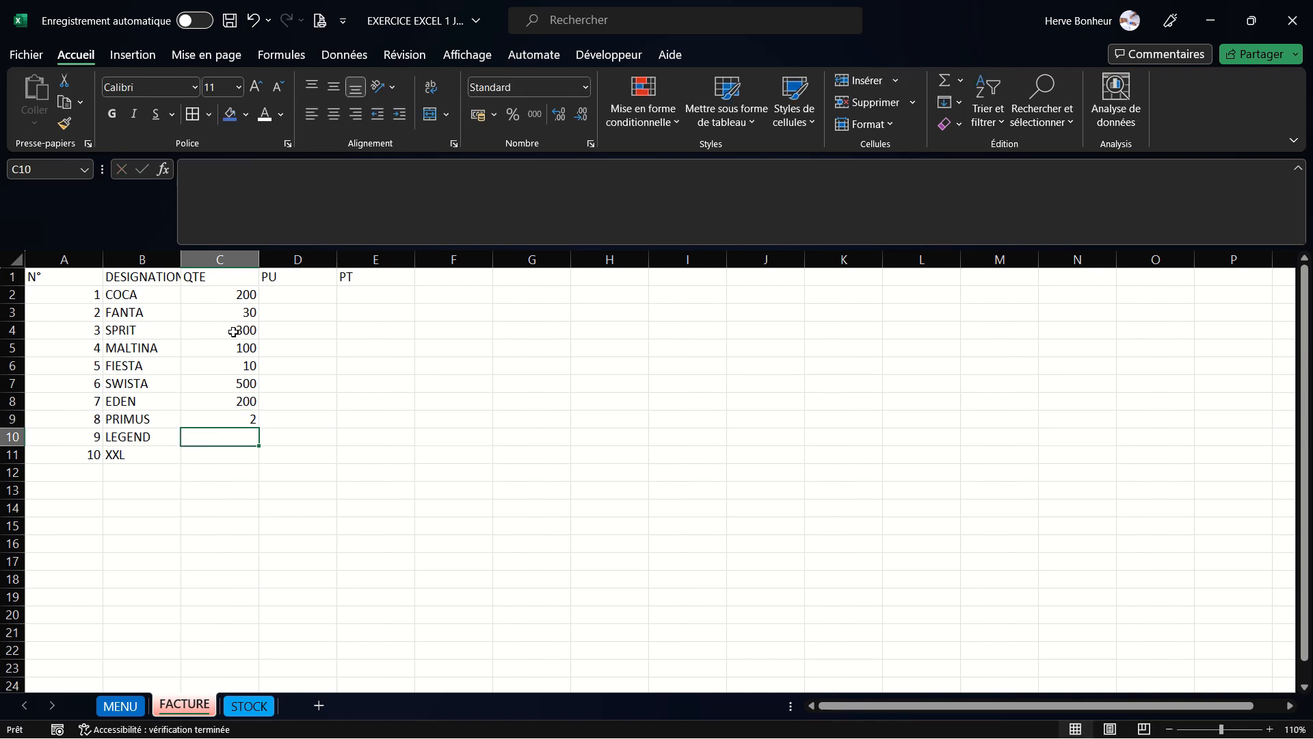
type("5")
key("Return")
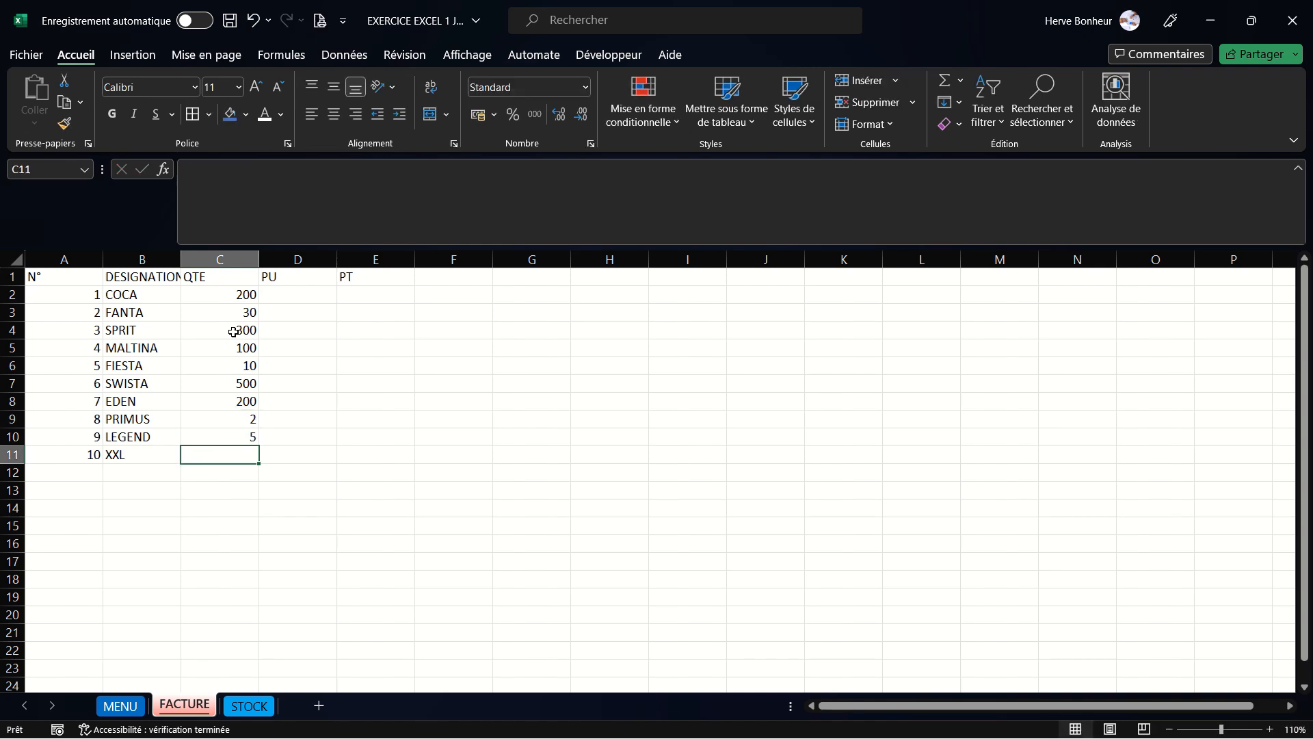
type("10")
key("Return")
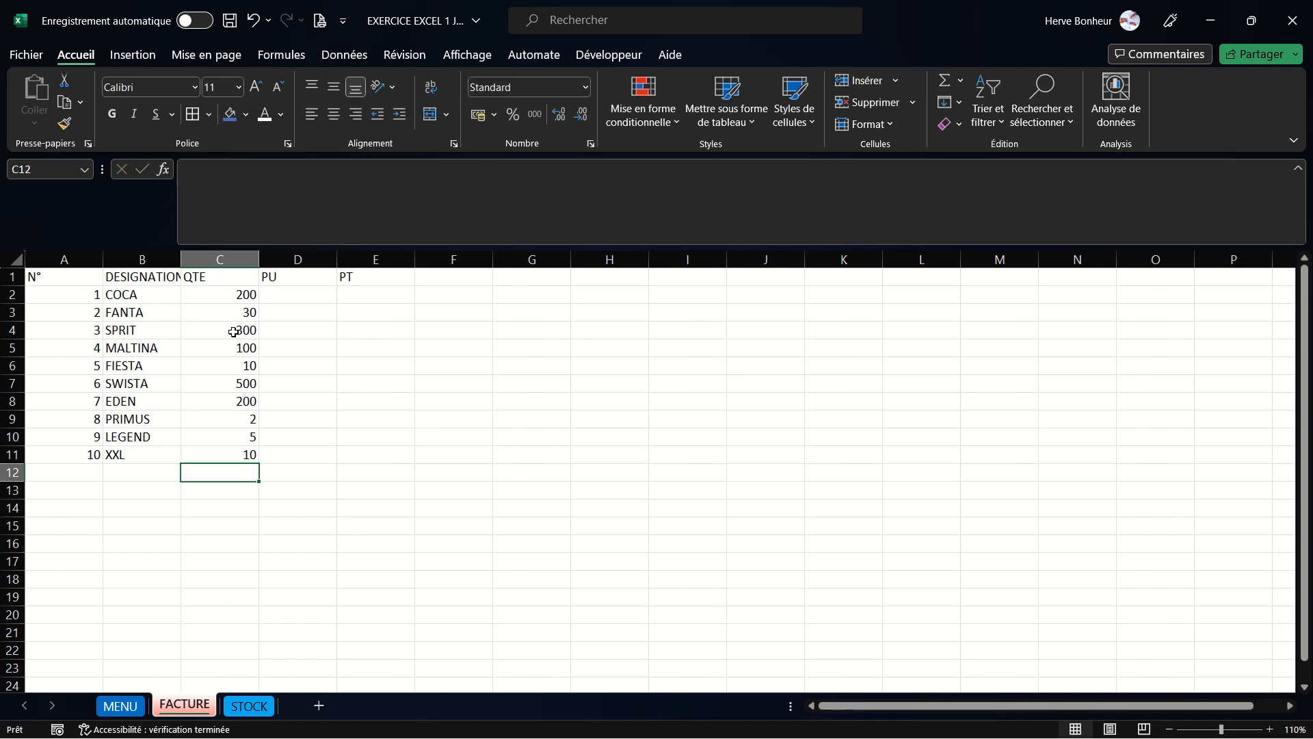
- Zoom the sheet to 160% and enter the unit price 2000 for COCA in cell D2
left_click(306, 293)
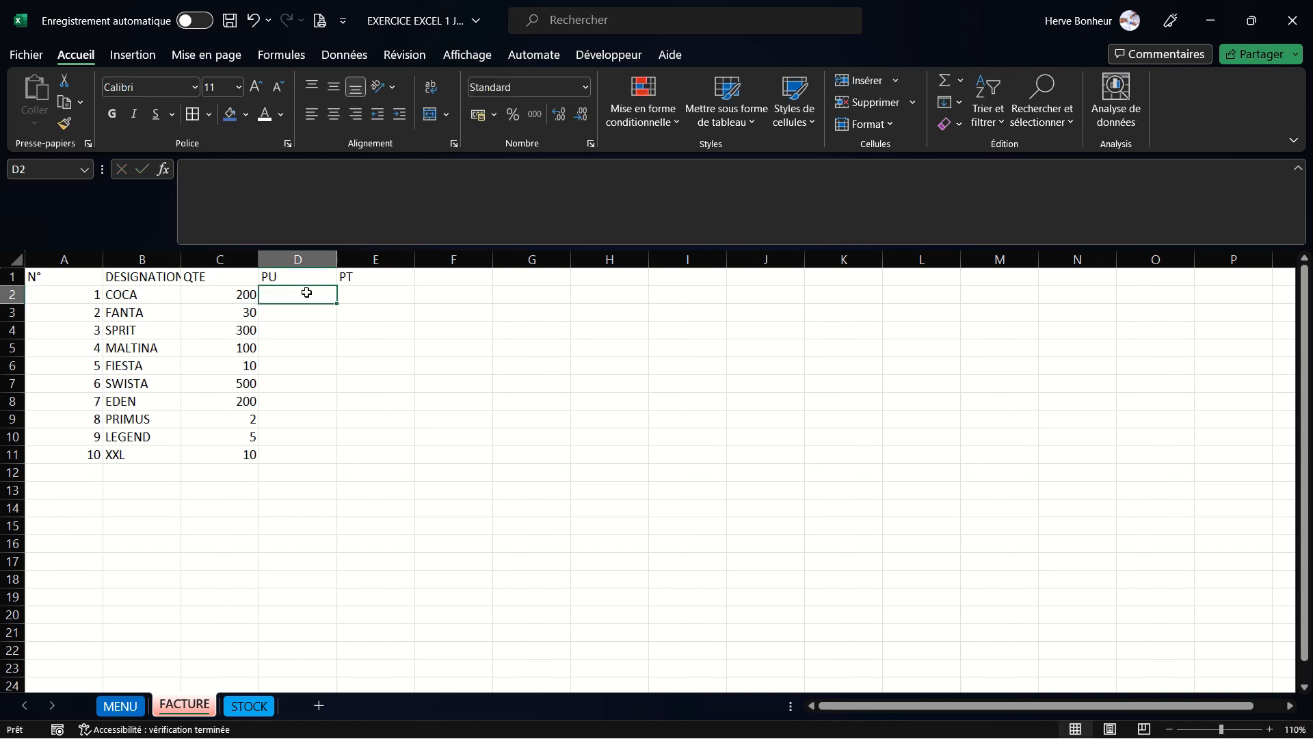
left_click(1271, 729)
left_click(1271, 729)
left_click(1271, 730)
left_click(1271, 729)
left_click(1271, 729)
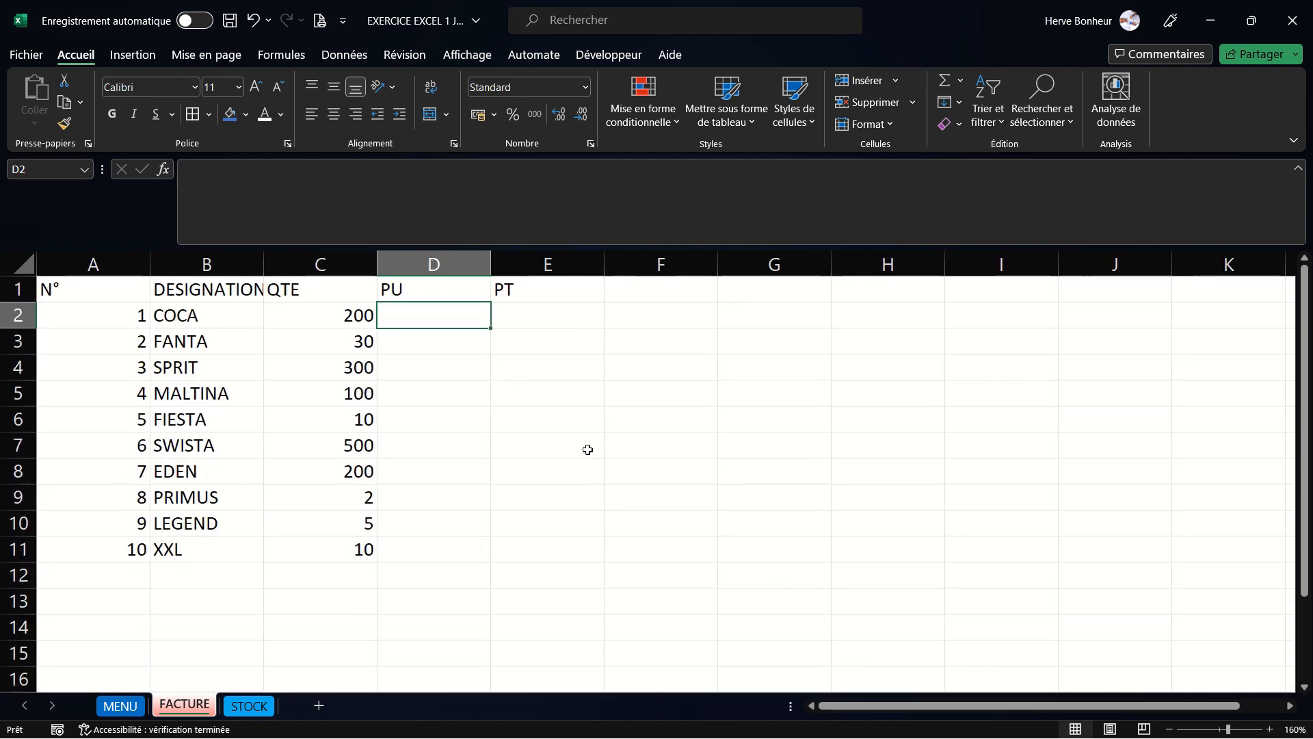
type("2000")
key("Return")
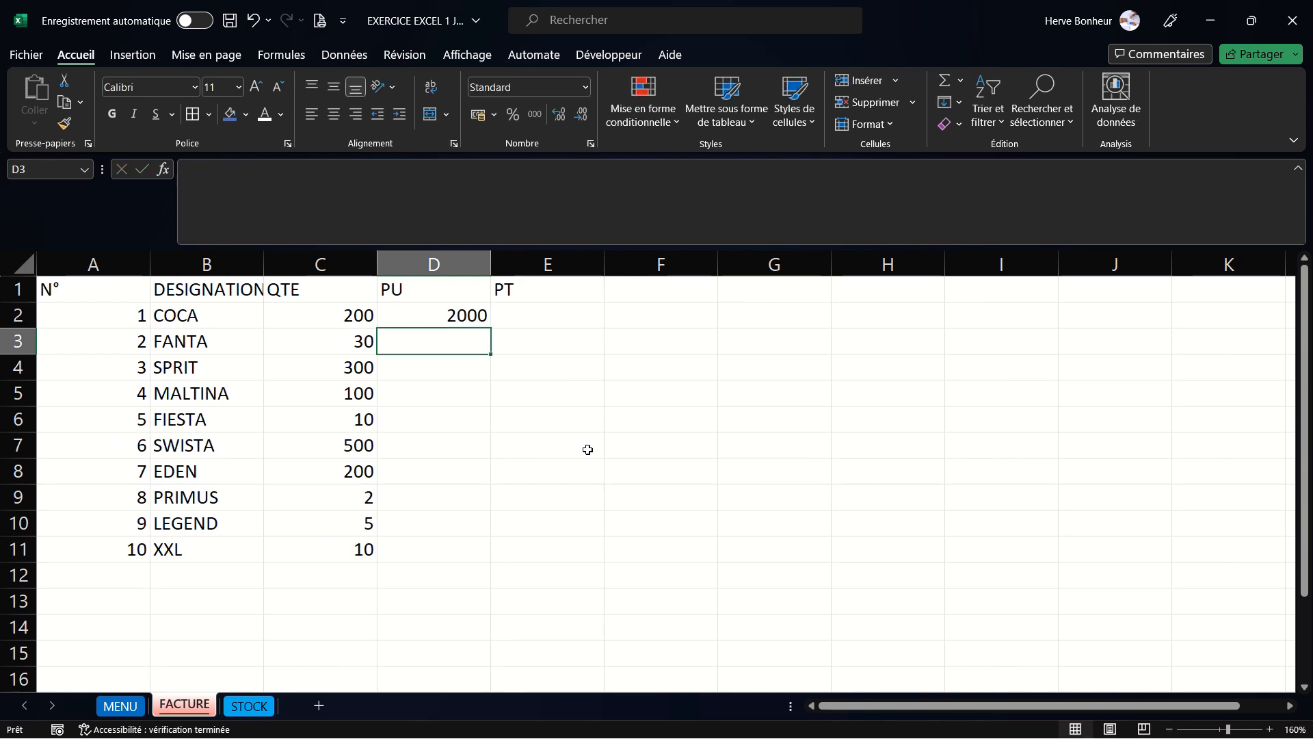
- Enter the unit prices 2000, 1500, 2000 and 600 in cells D3 to D6
type("2000")
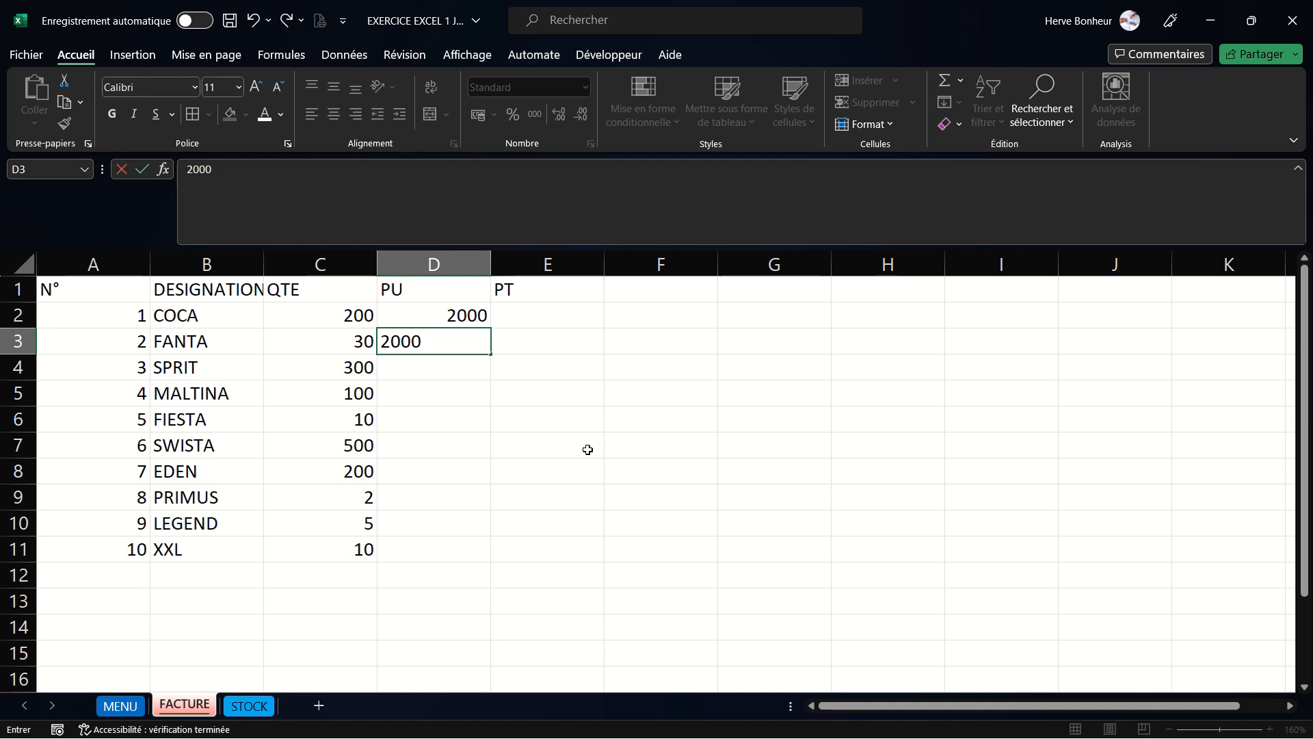
key("Return")
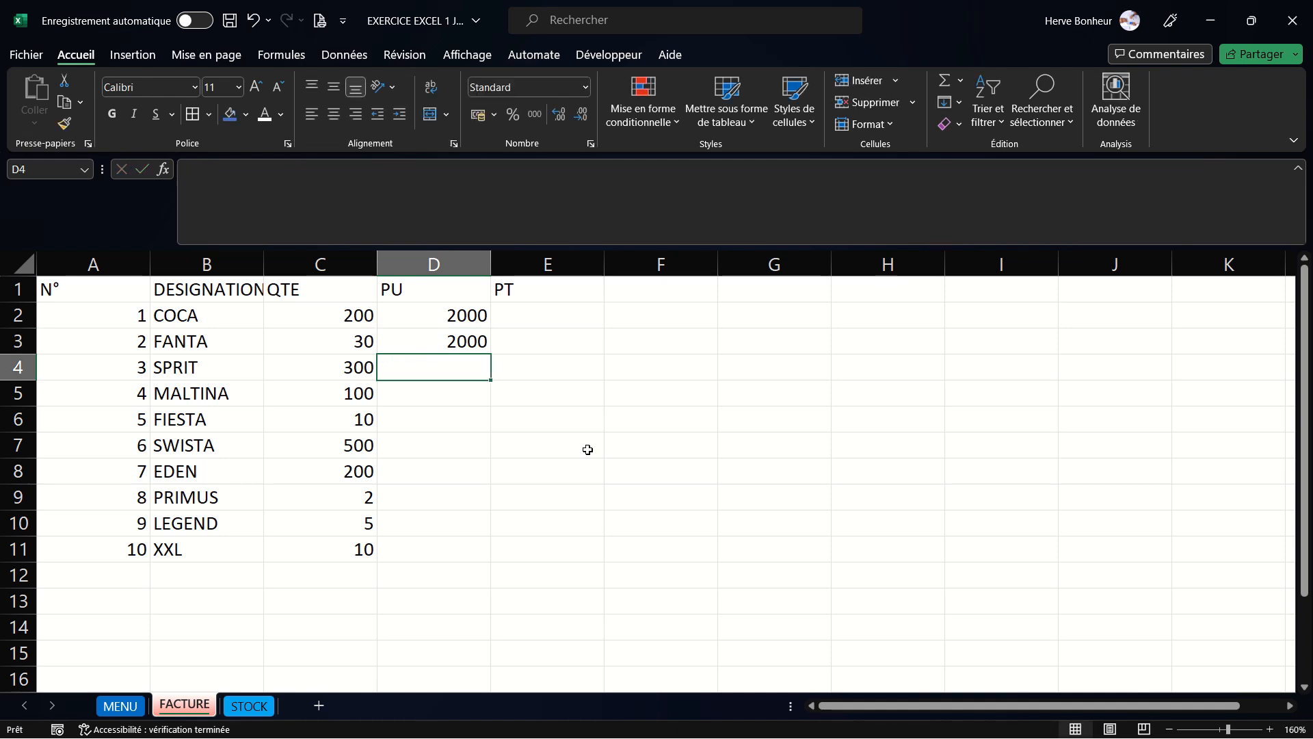
type("1500")
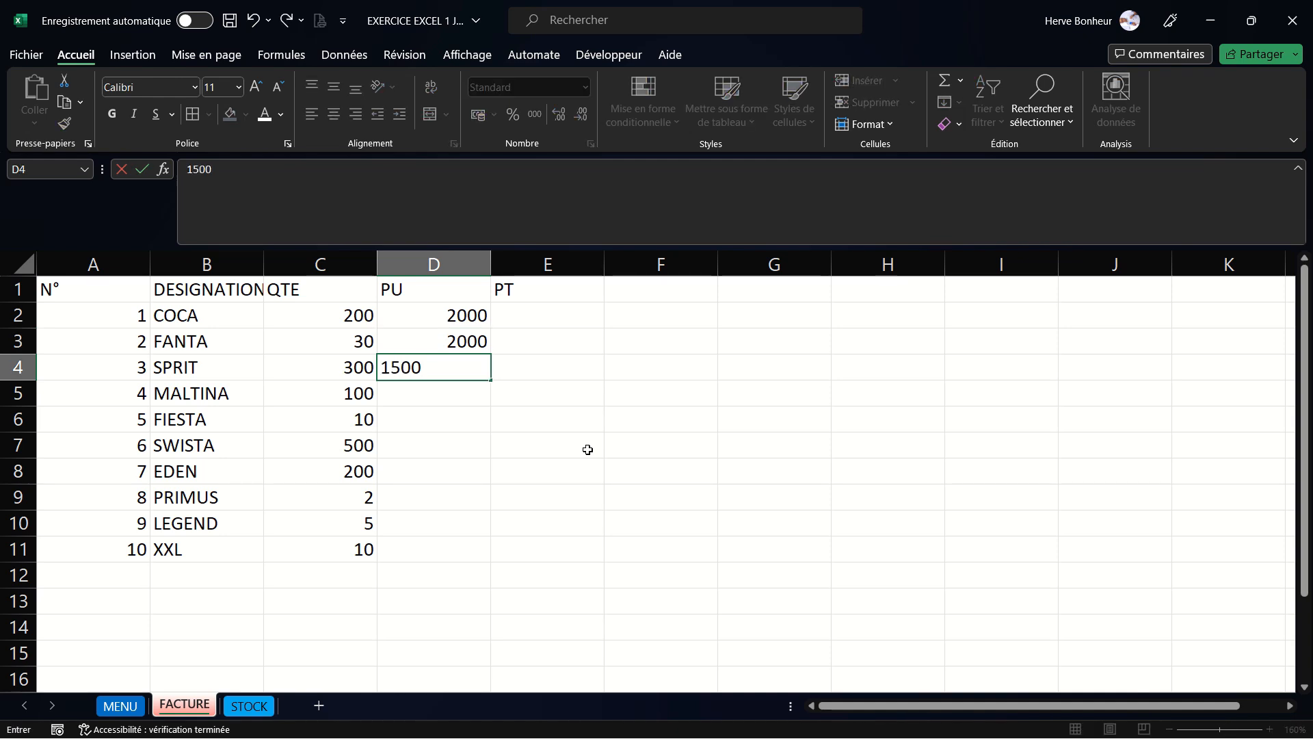
key("Return")
type("2000")
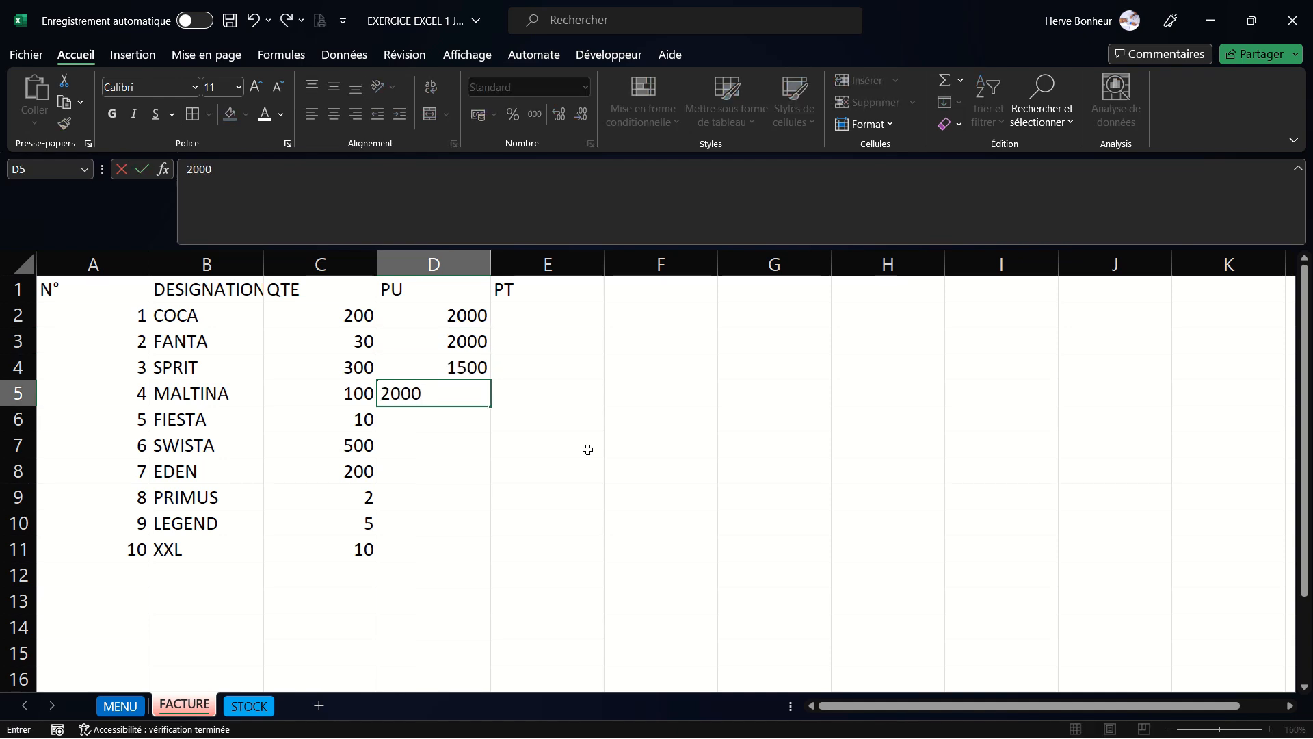
key("Return")
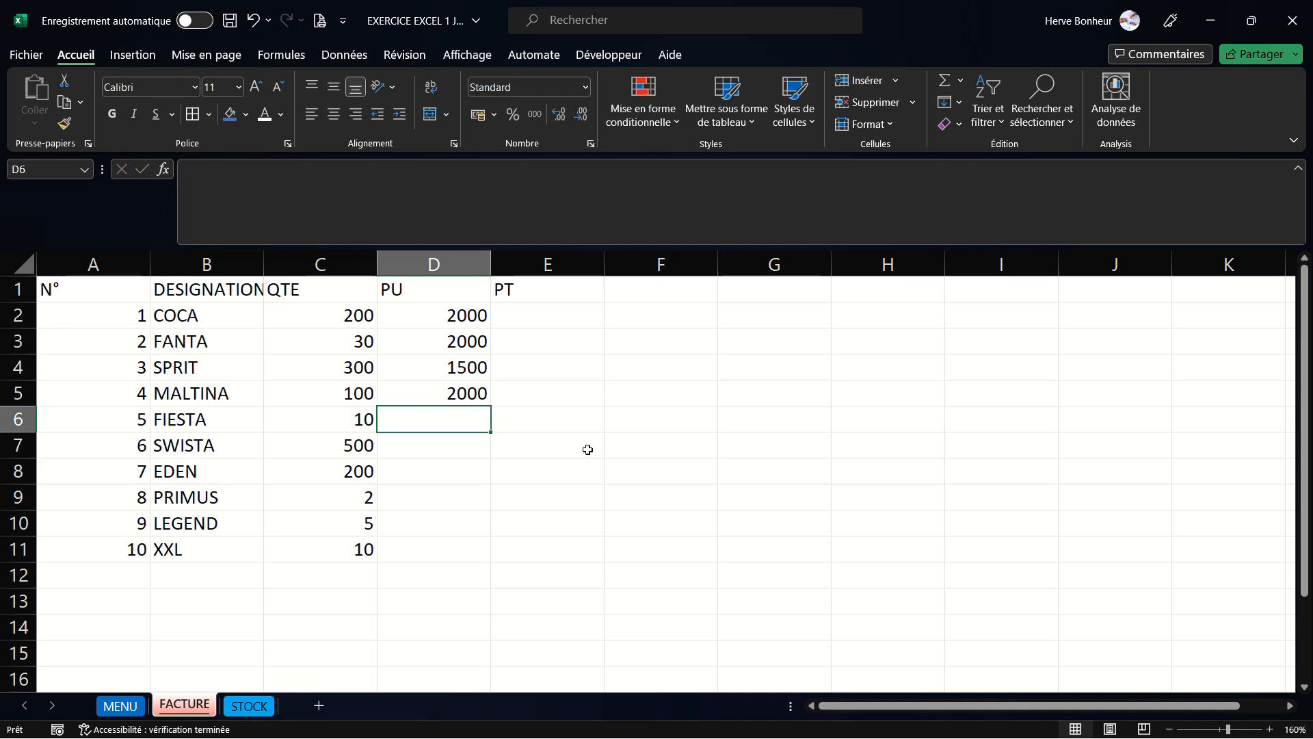
type("600")
key("Return")
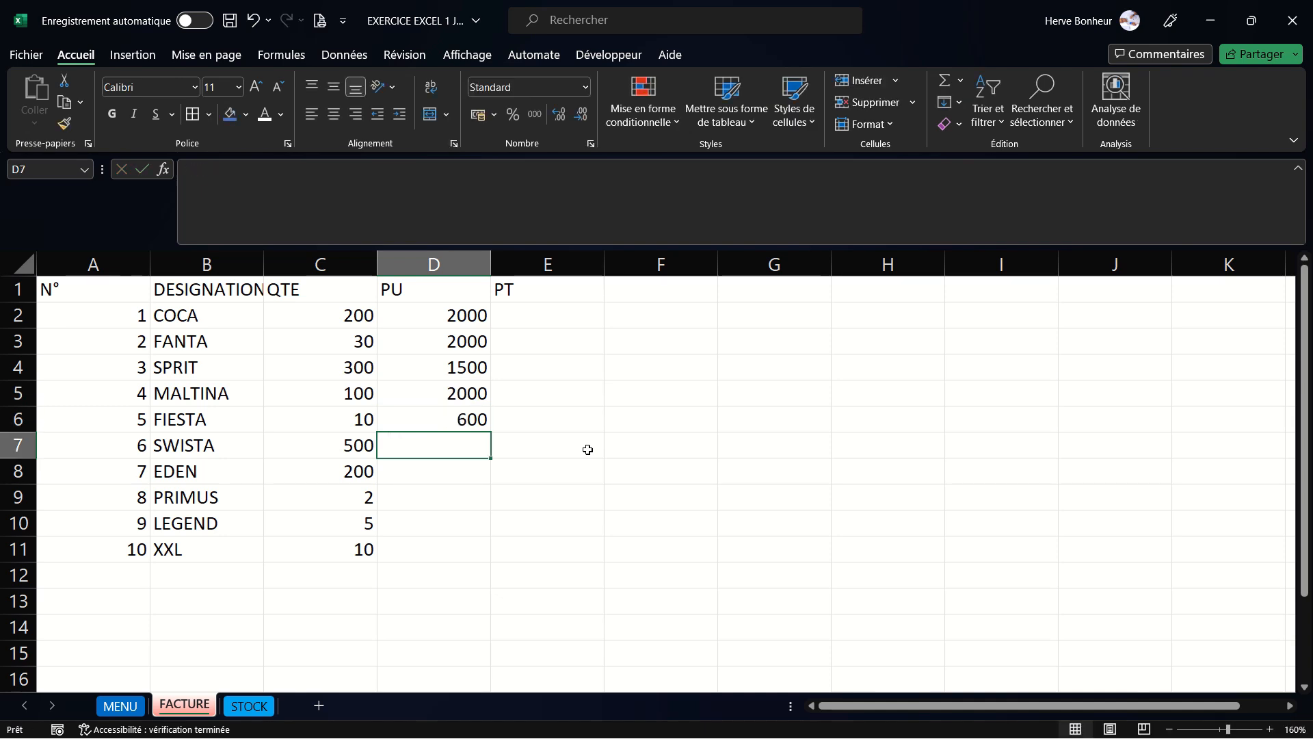
- Enter the unit prices 500, 500, 3000 and 2500 in cells D7 to D10
type("500")
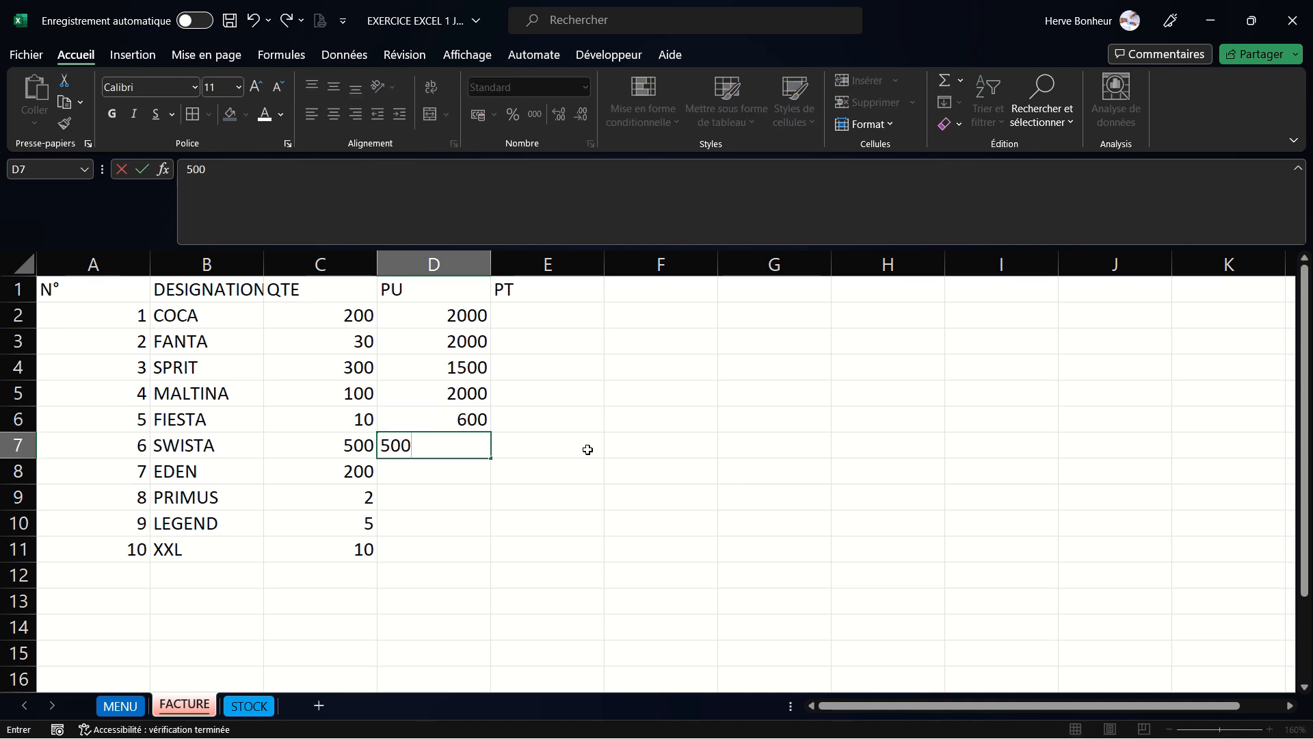
key("Return")
type("500")
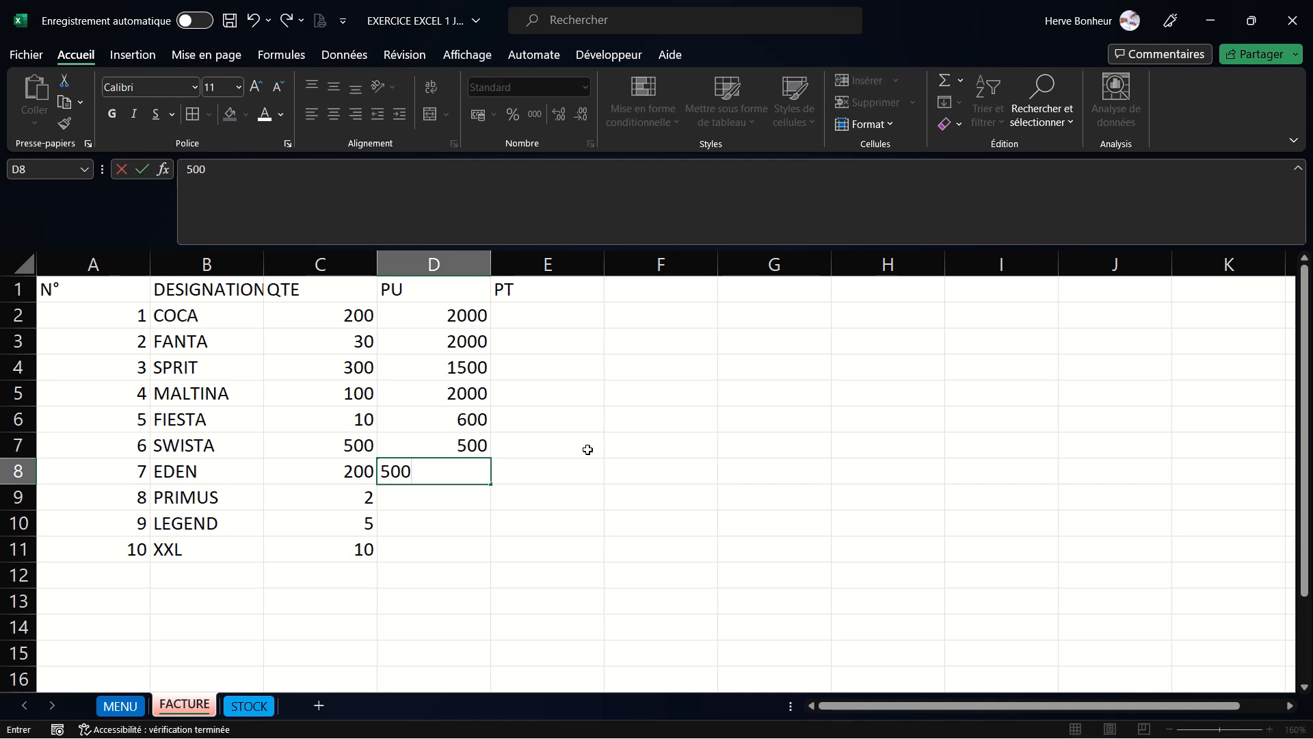
key("Return")
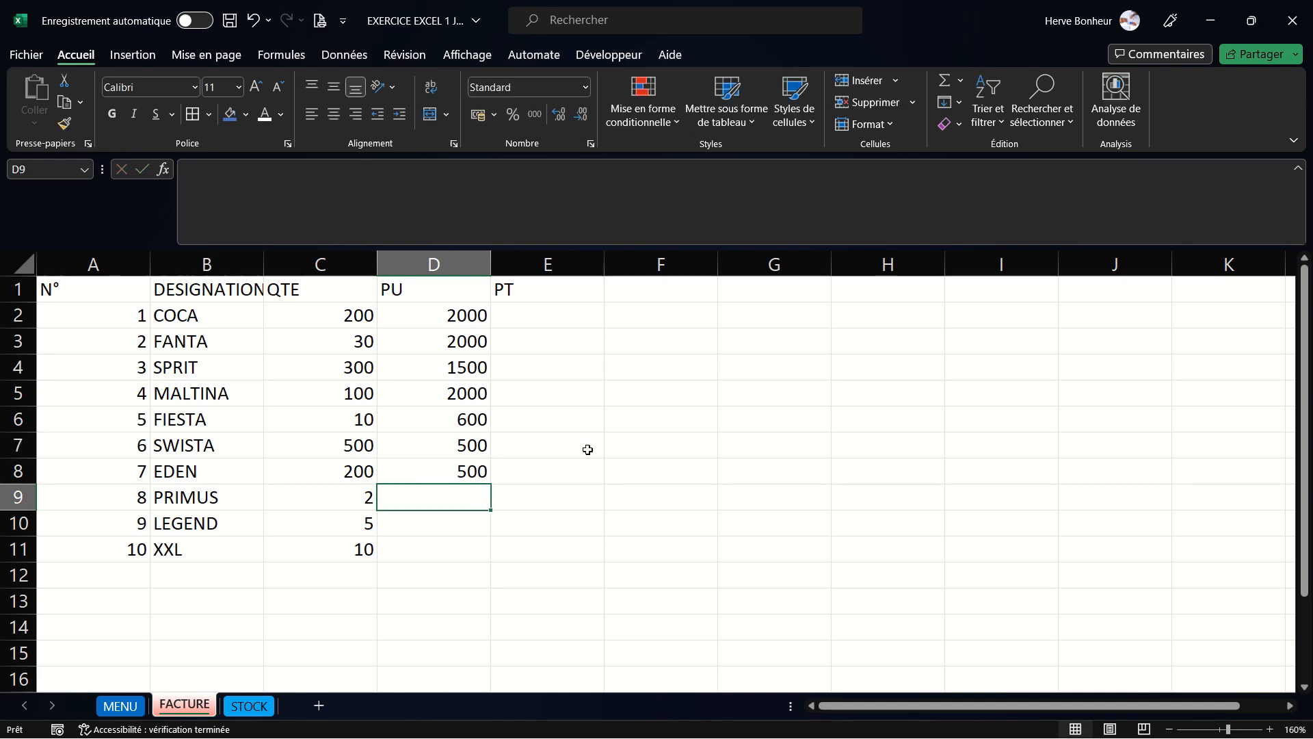
type("3000")
key("Return")
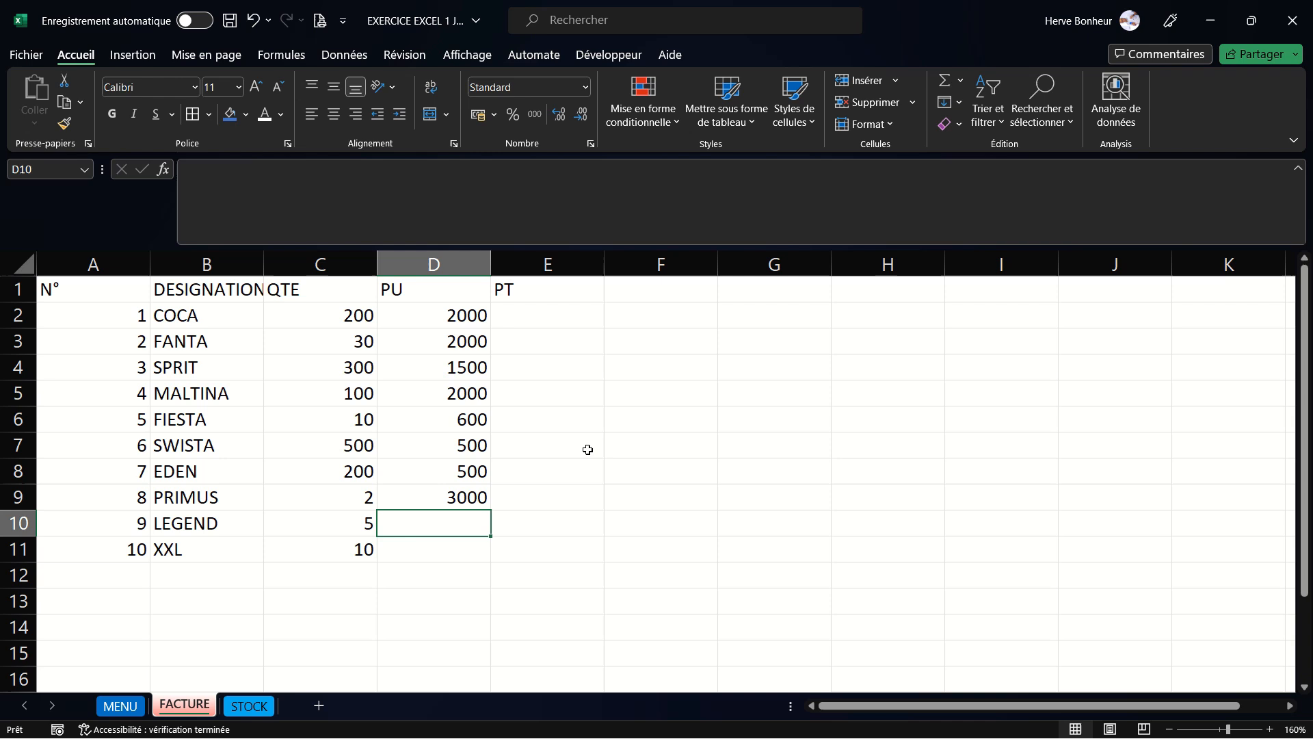
type("2500")
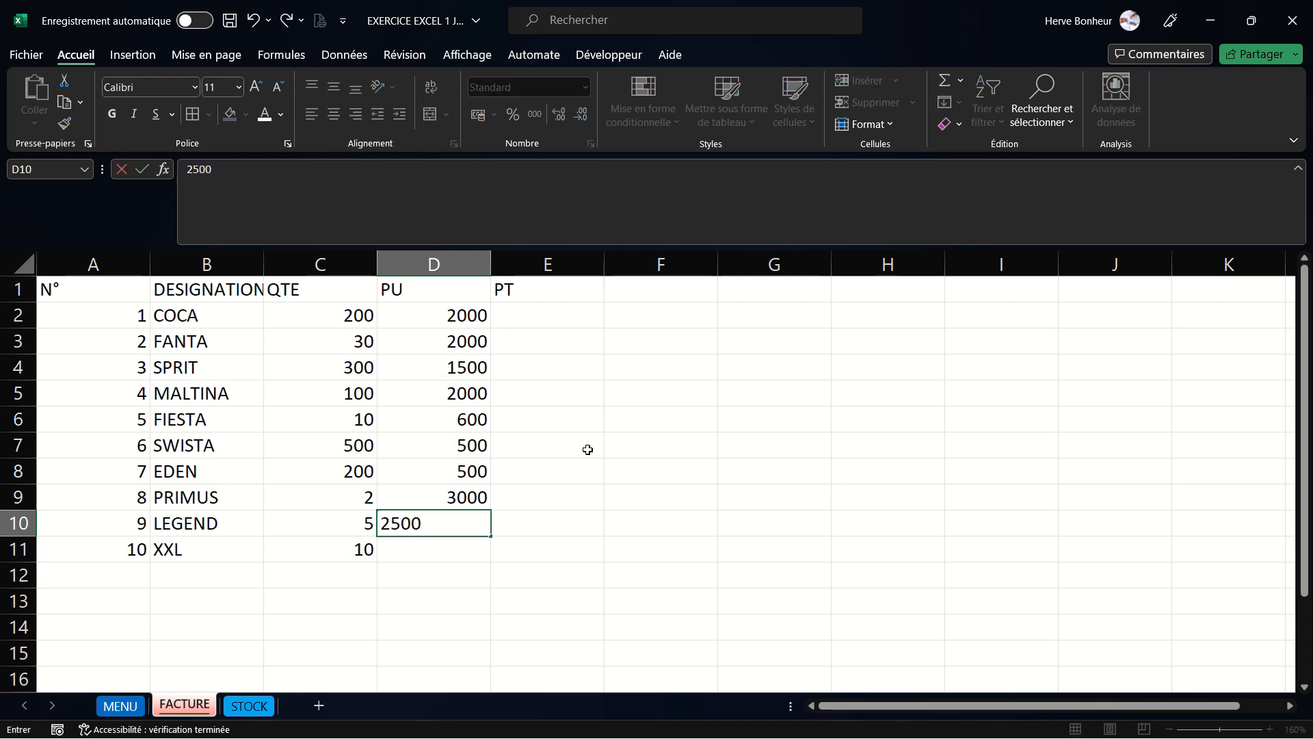
key("Return")
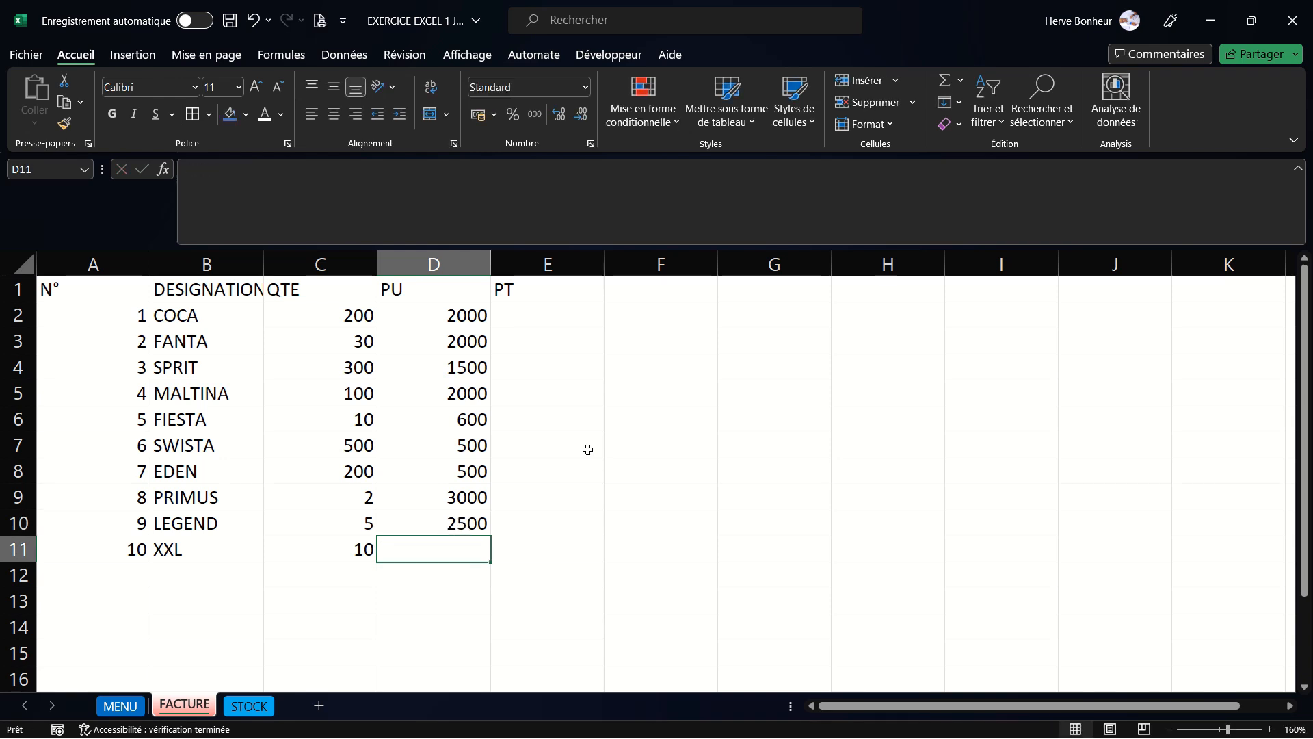
- Enter the unit price 2000 in cell D11 and the label TG in cell D12
type("2000")
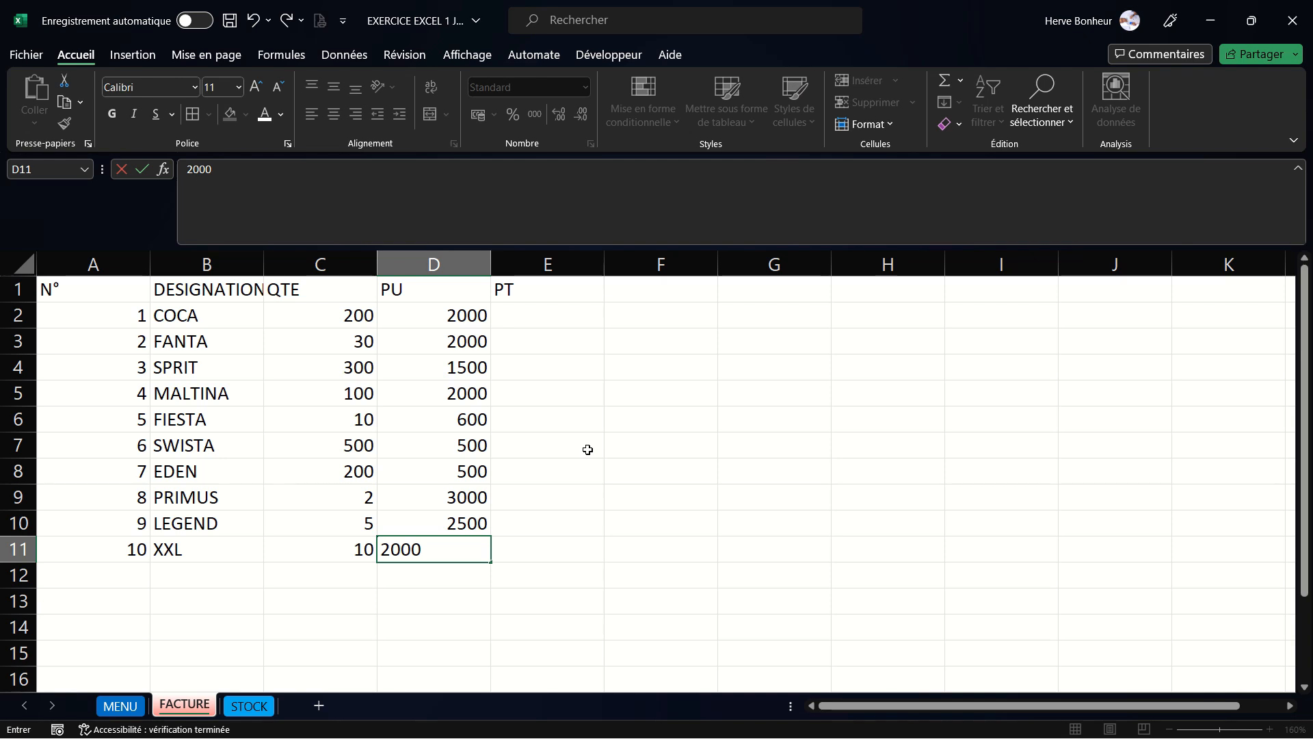
left_click(652, 543)
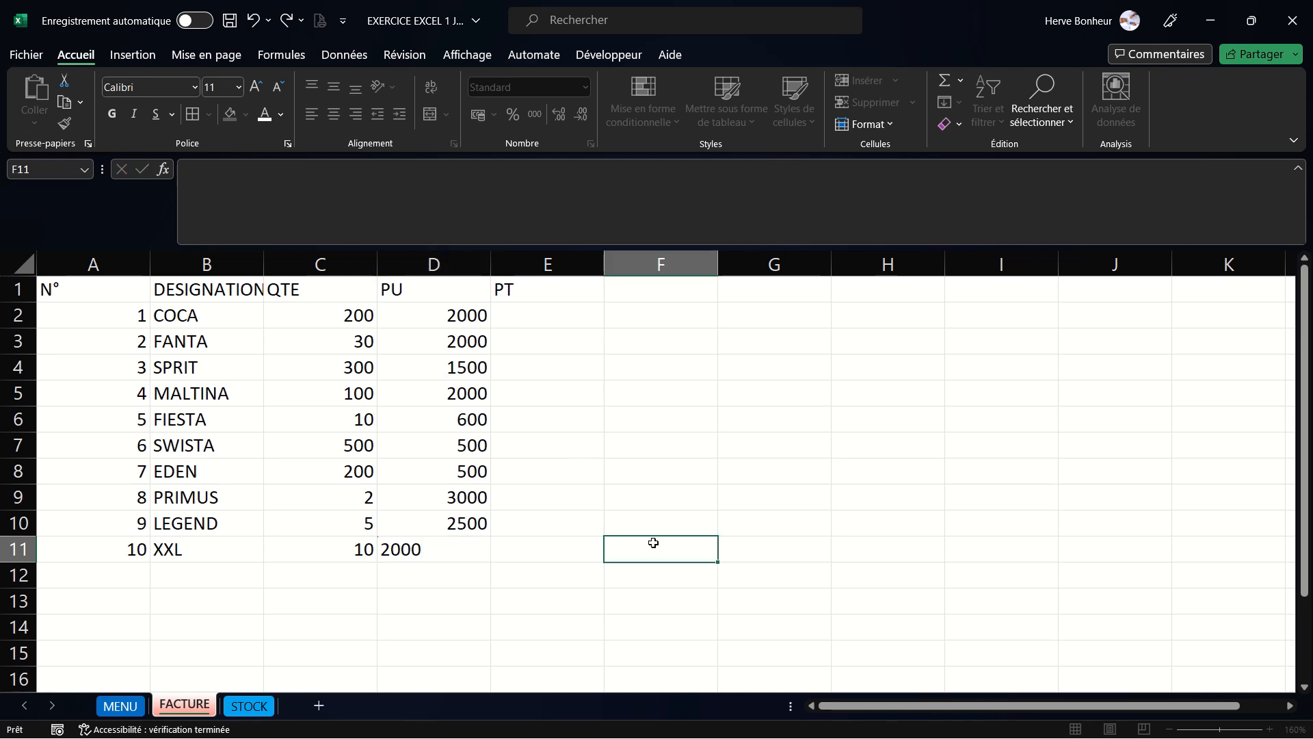
left_click(442, 580)
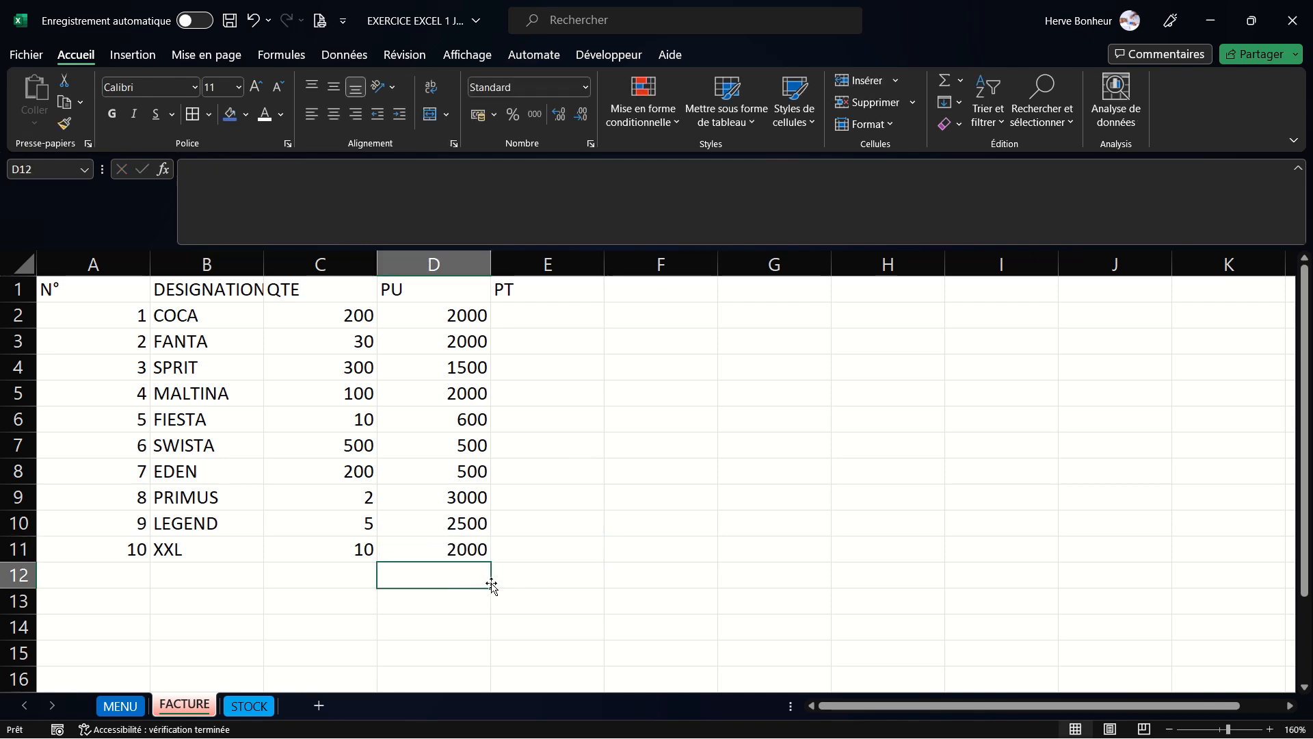
type("TG")
key("Return")
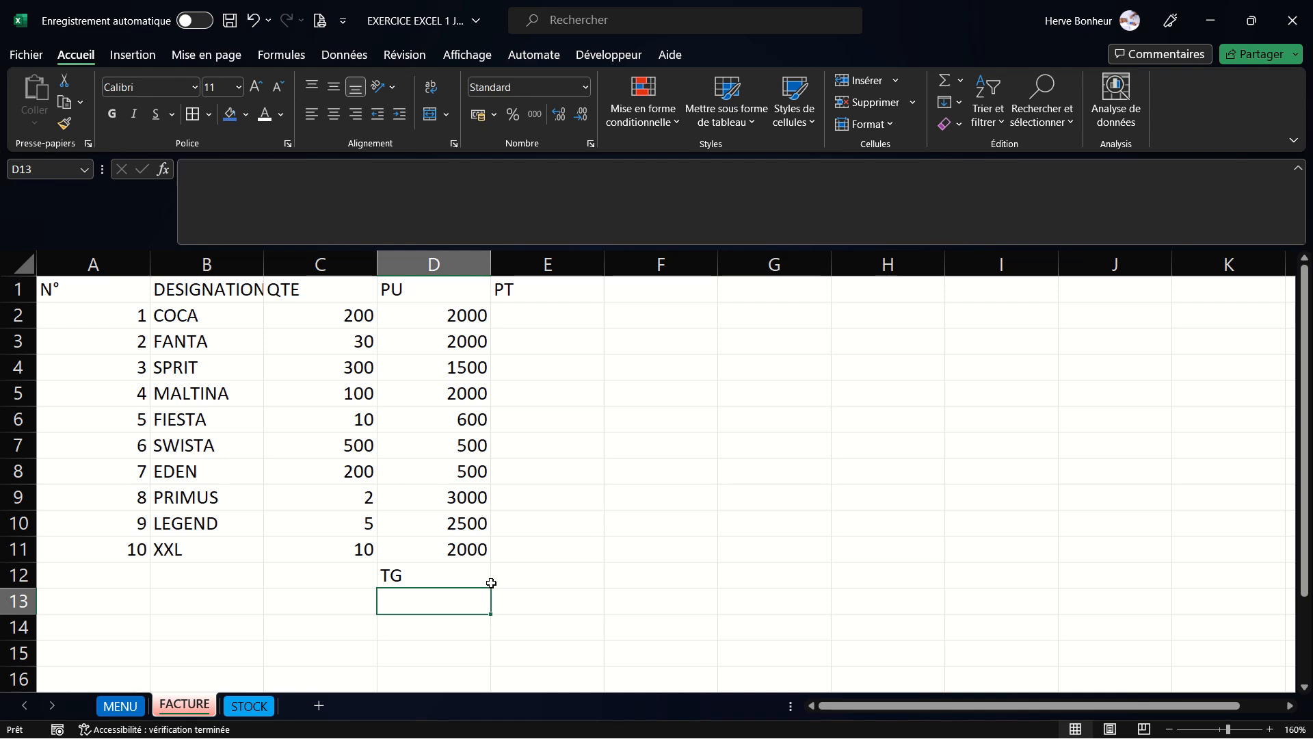
- Enter the label REDUCTION(5%) in cell D13
type("REDU")
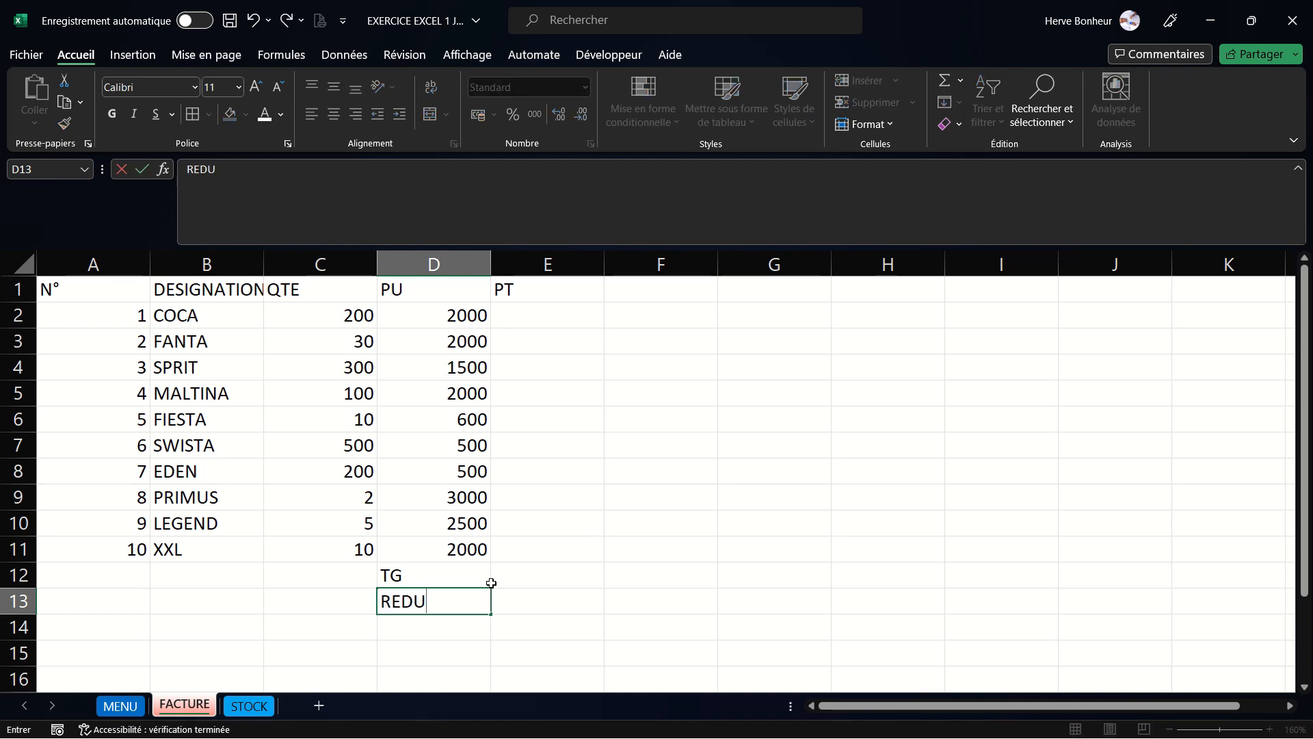
type("CTION 5")
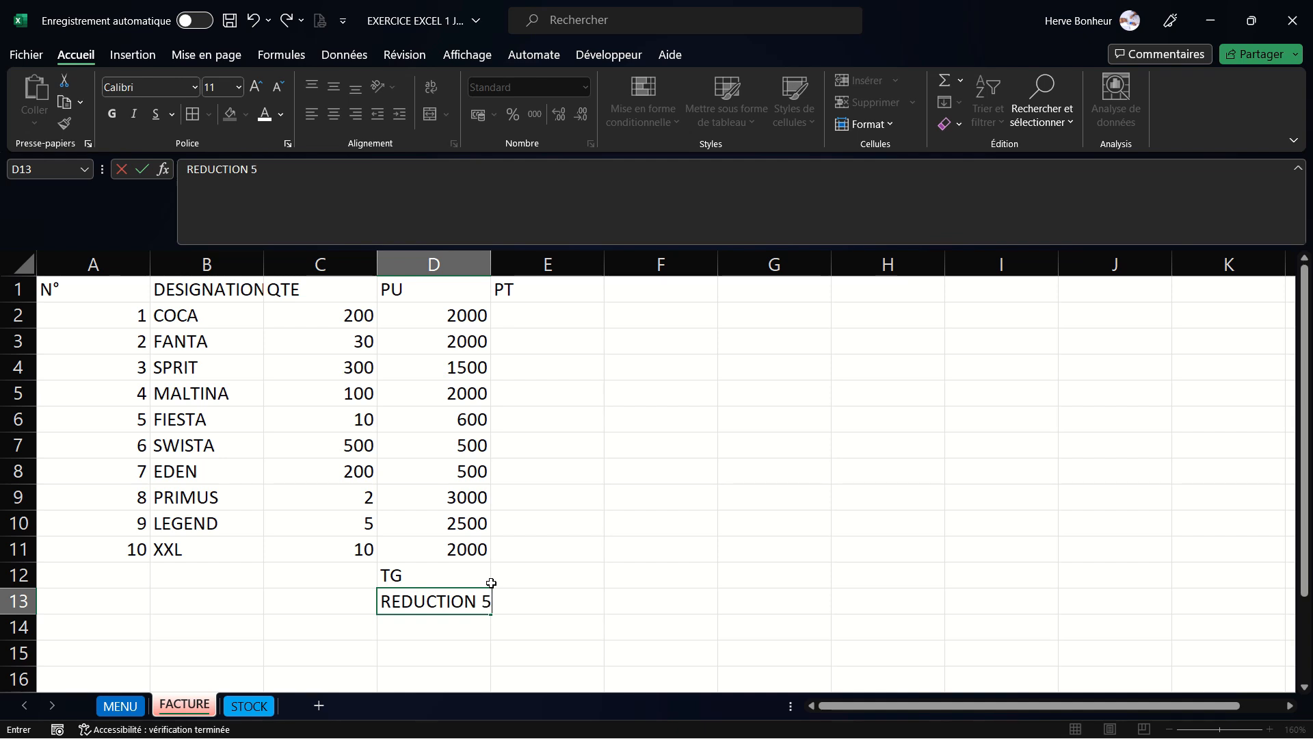
key("BackSpace")
type("(5ù")
key("BackSpace")
type("M")
key("BackSpace")
type("%)")
left_click(423, 634)
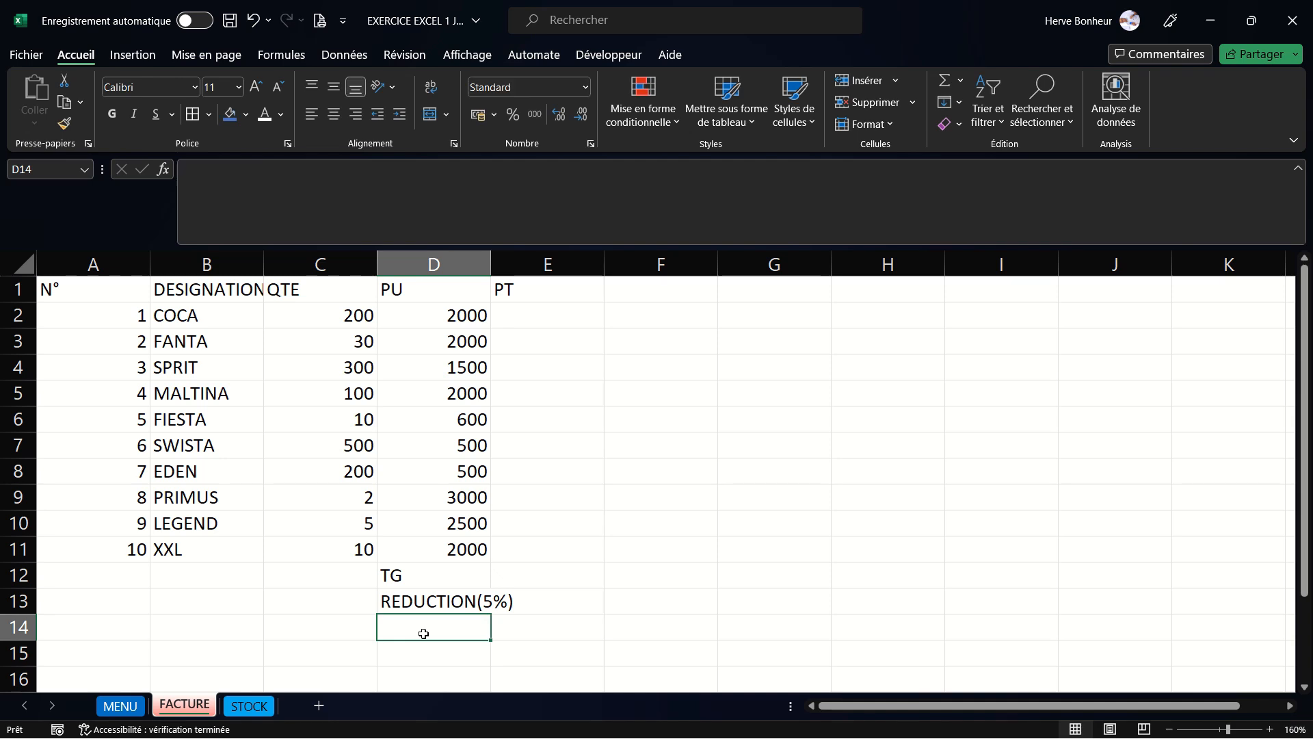
- Enter the label NET COM in cell D14
type("net")
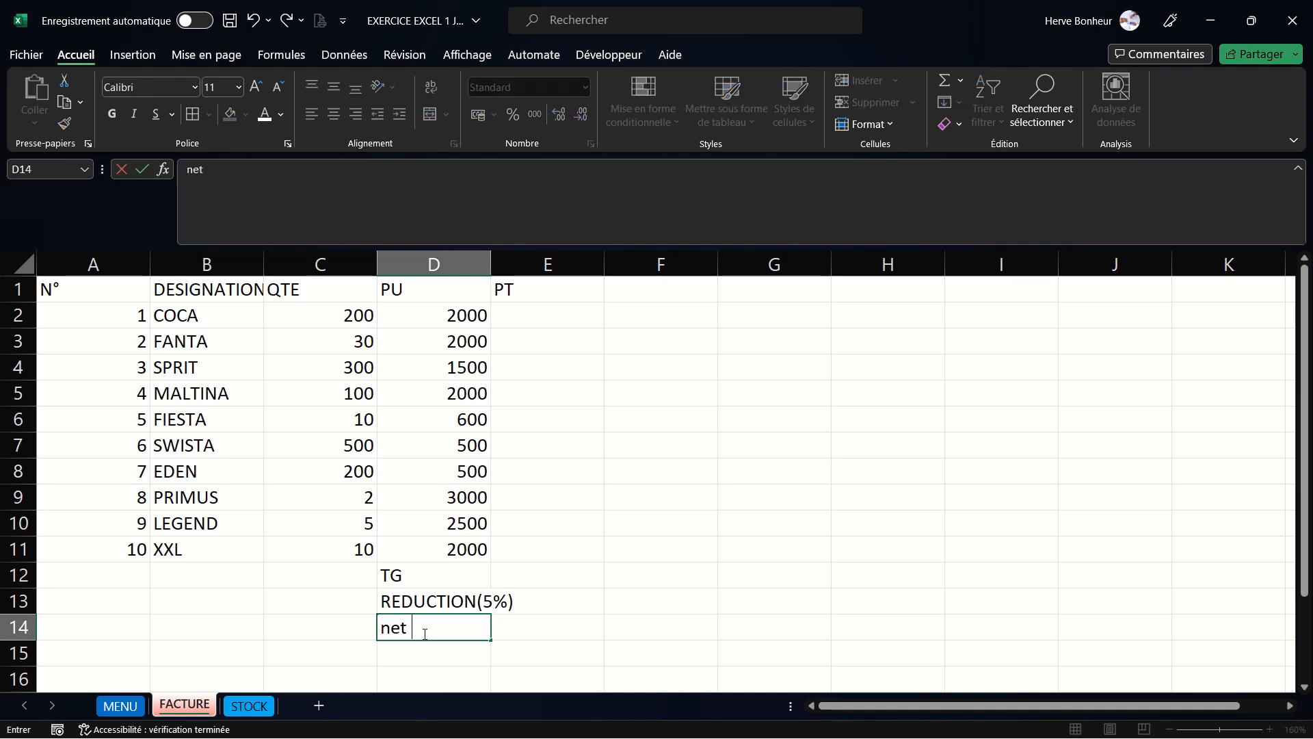
key("BackSpace")
key("BackSpace")
key("BackSpace")
key("BackSpace")
type("NET COM")
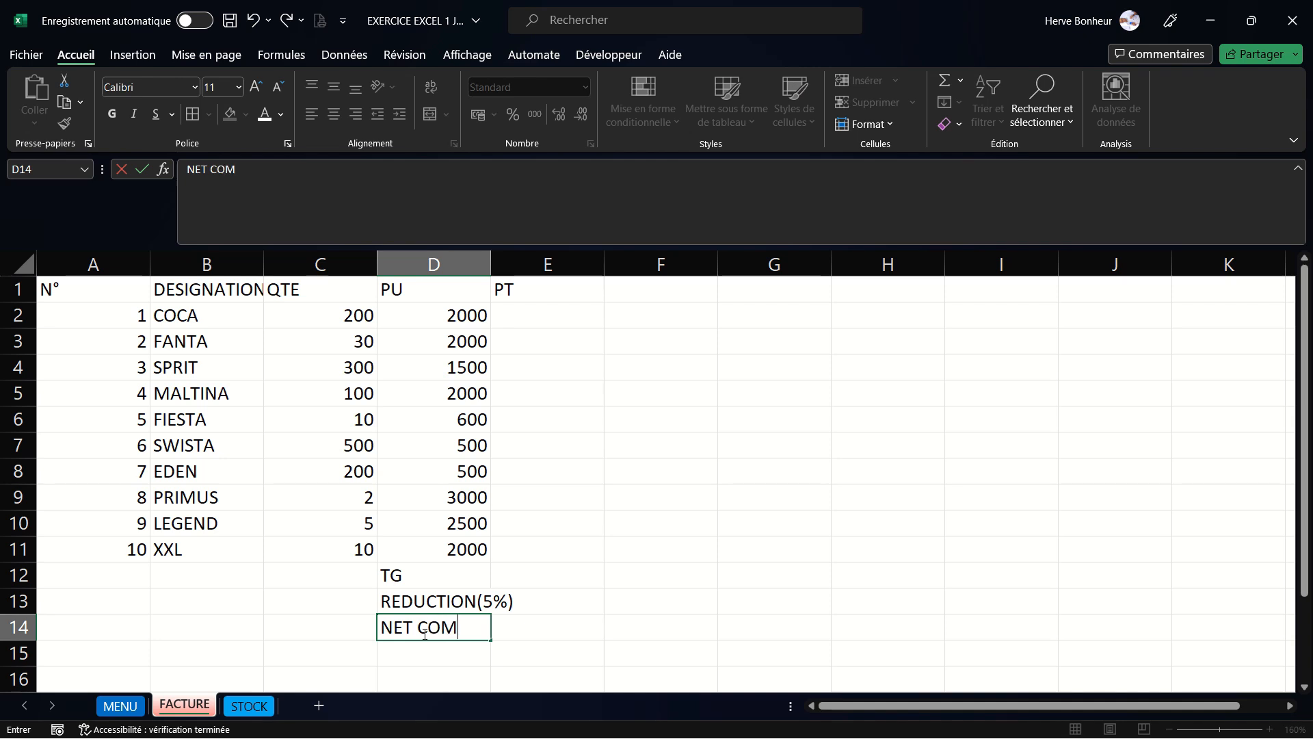
left_click(425, 652)
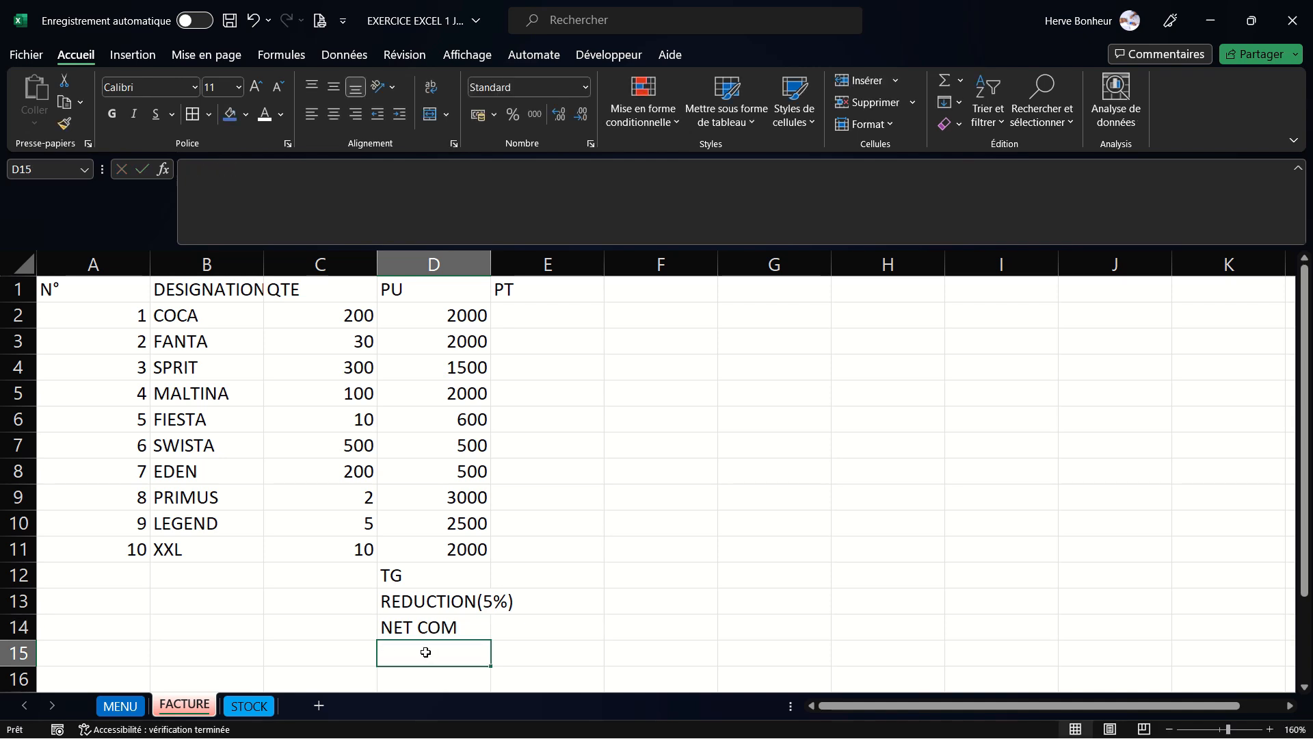
- Enter the labels TVA 16 % in cell D15 and NET A PAYE in cell D16
type("TVA 1")
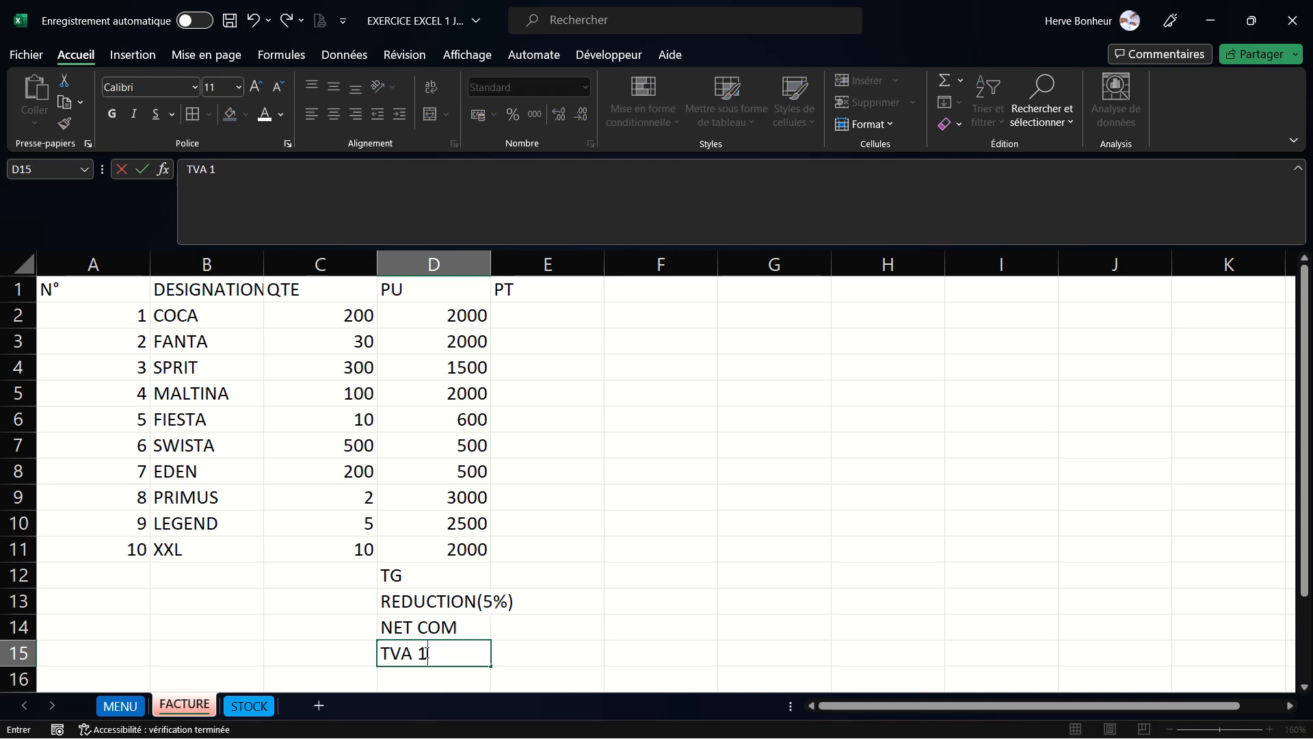
type("6 %")
key("Return")
type("NET A")
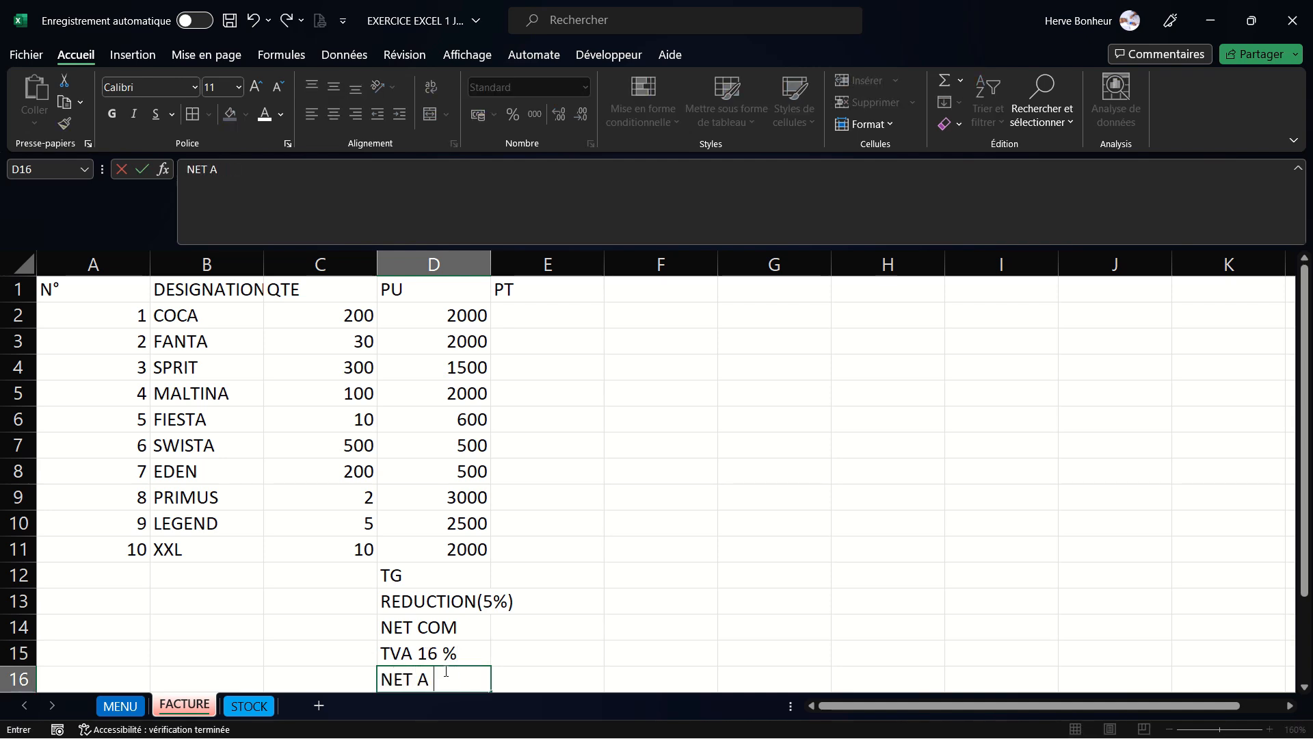
type(" PAYE")
left_click(544, 606)
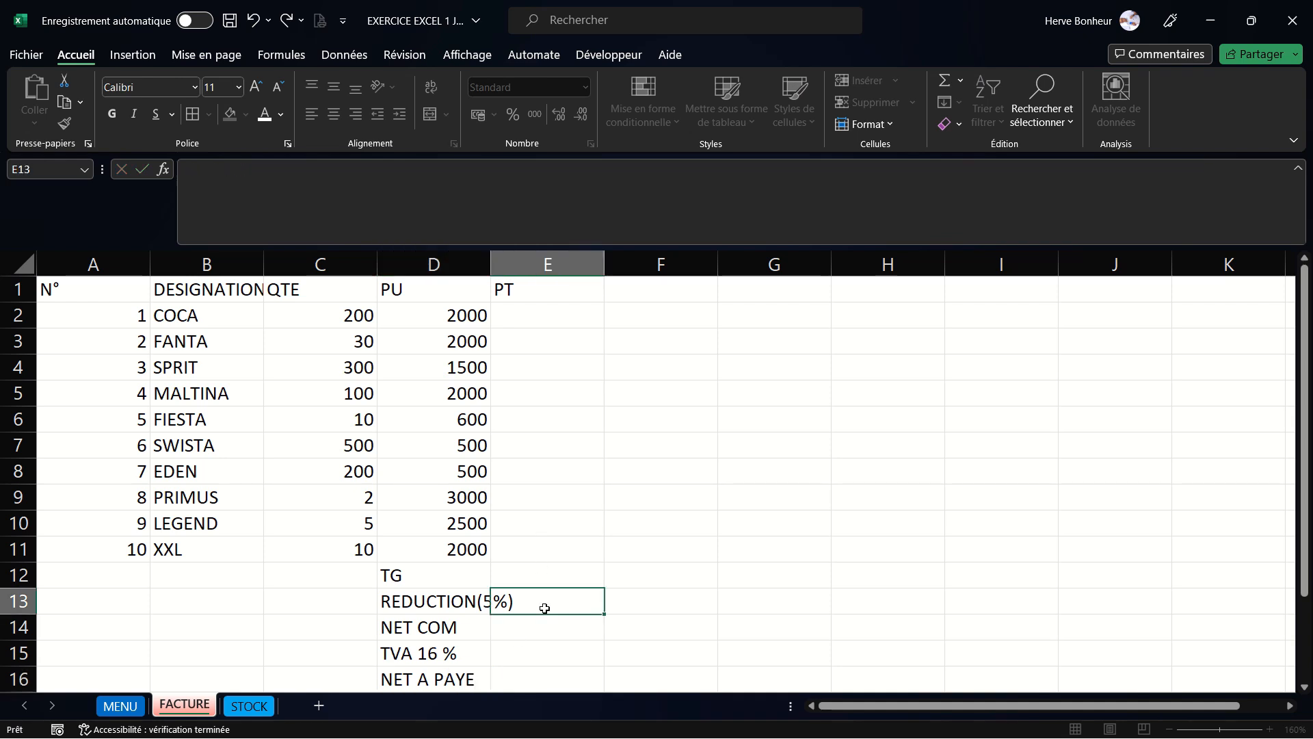
- Auto-fit column B's width and widen column D so the summary labels fit
left_click_drag(1308, 460, 1307, 458)
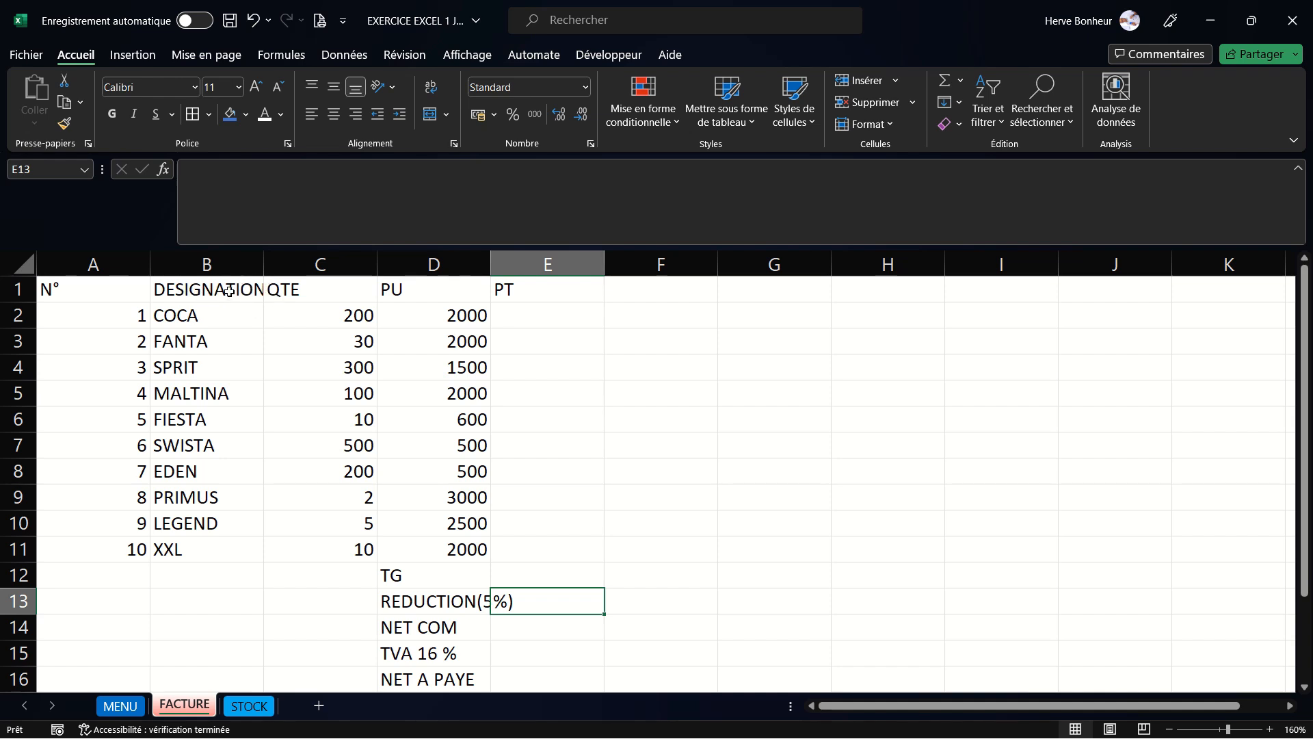
double_click(263, 262)
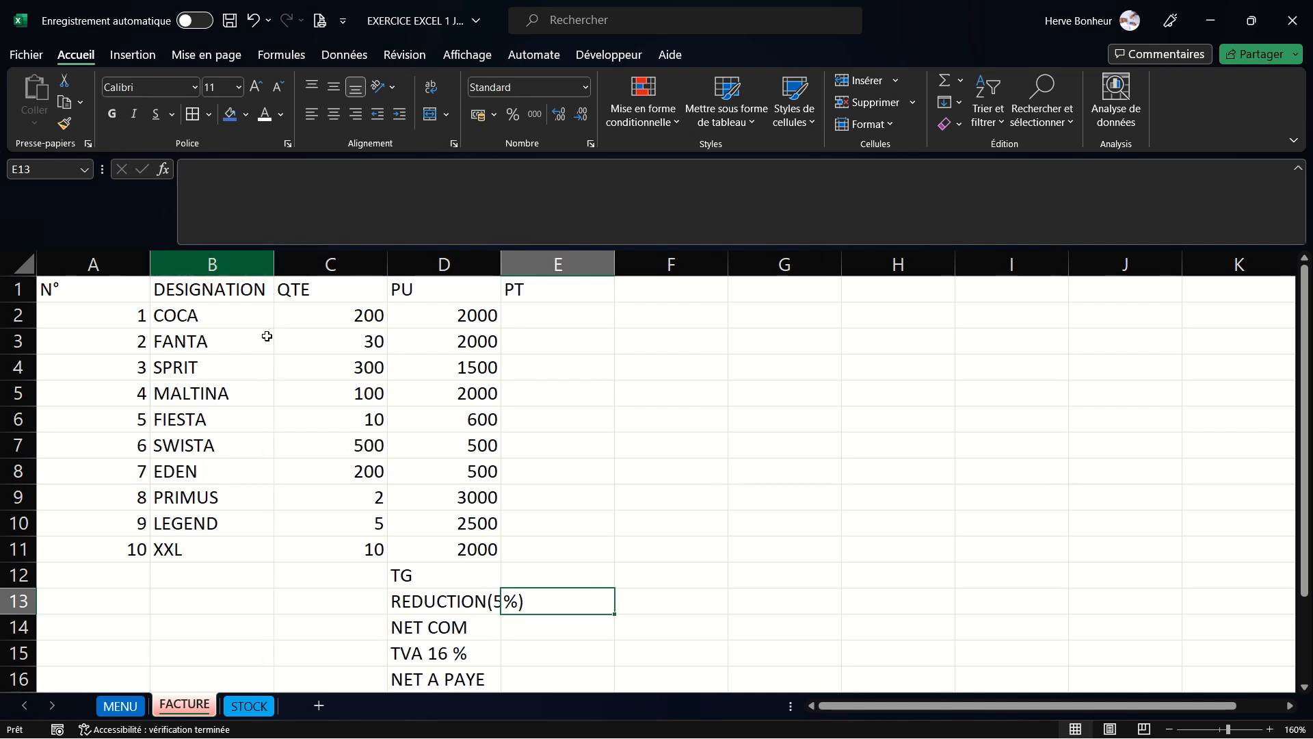
left_click_drag(508, 256, 531, 256)
left_click(570, 411)
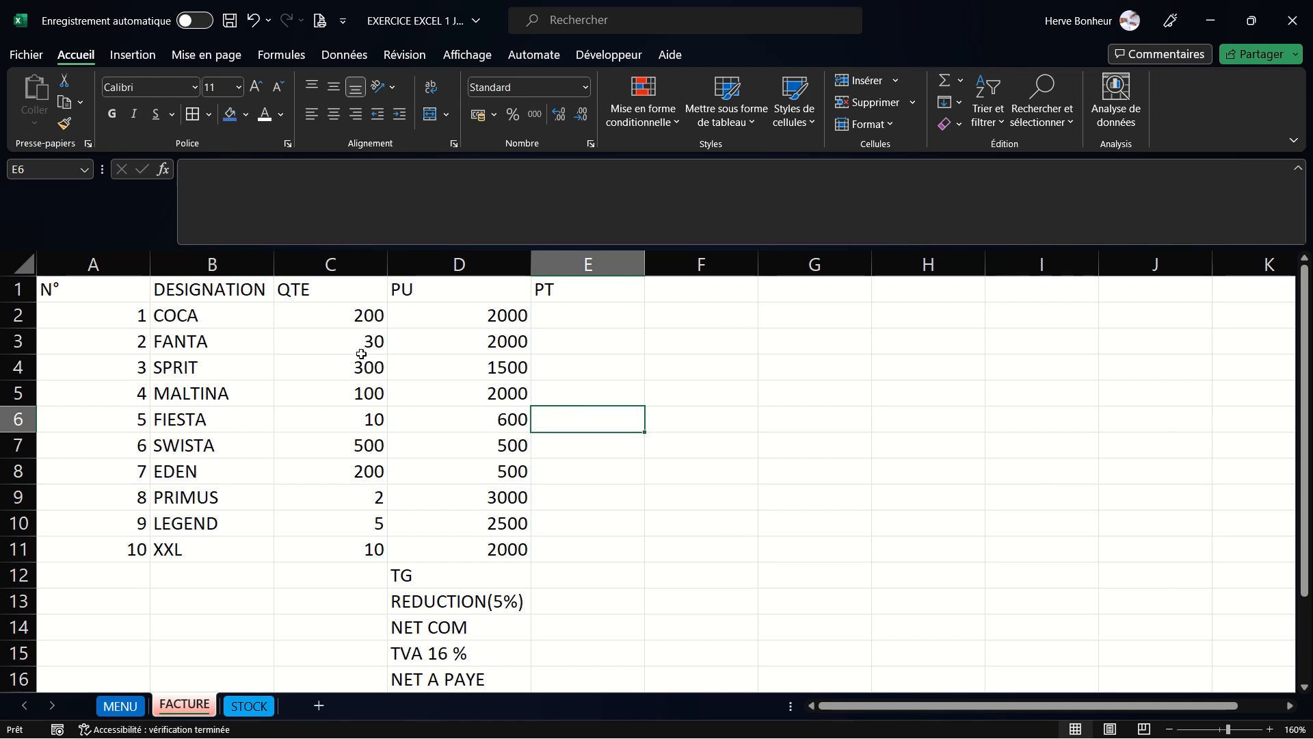
- Apply all borders to the table range A1:E11
left_click_drag(114, 296, 598, 543)
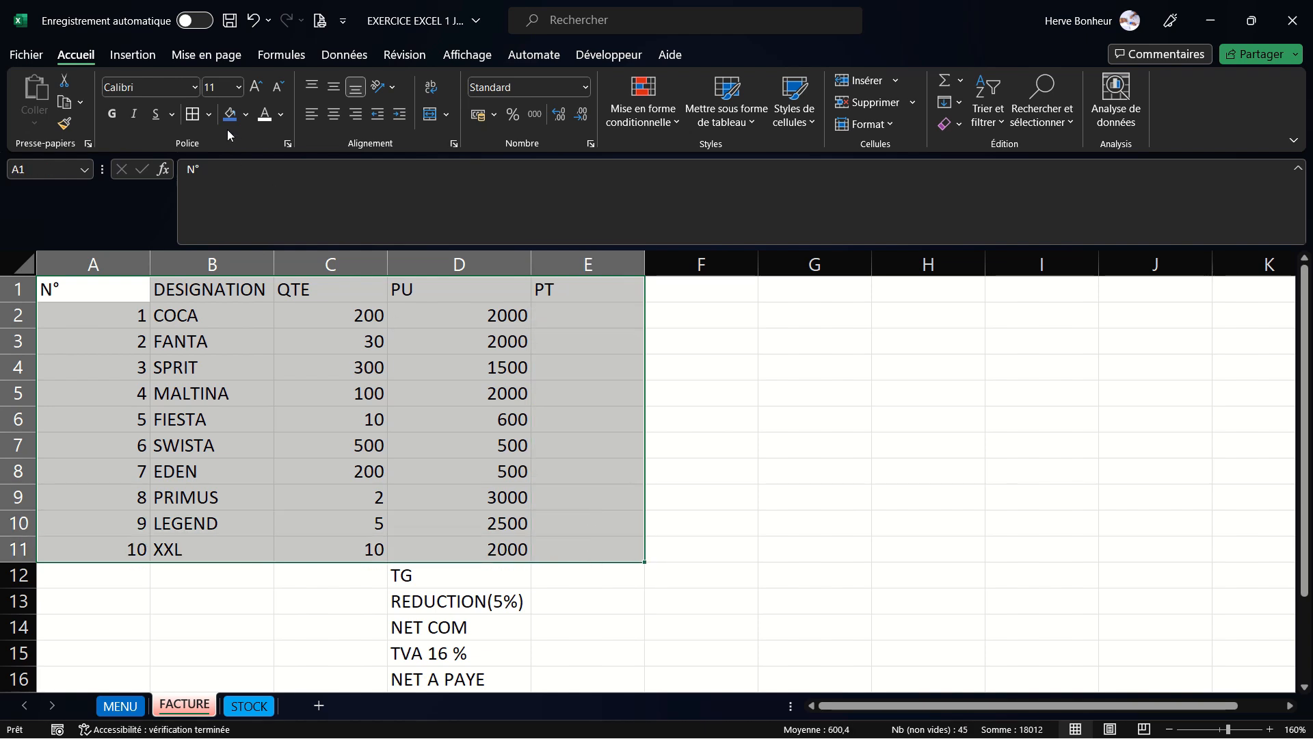
left_click(208, 115)
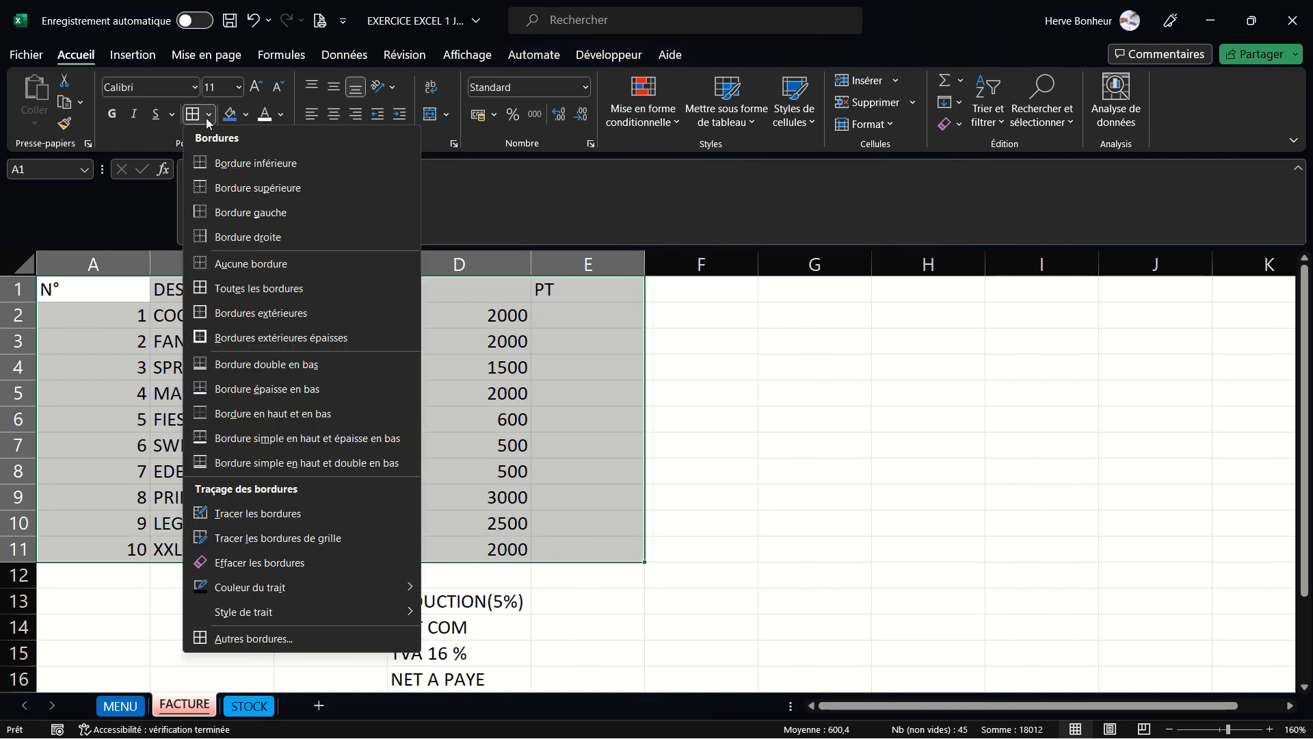
left_click(228, 285)
- Apply all borders to the summary range D12:E16
left_click(557, 576)
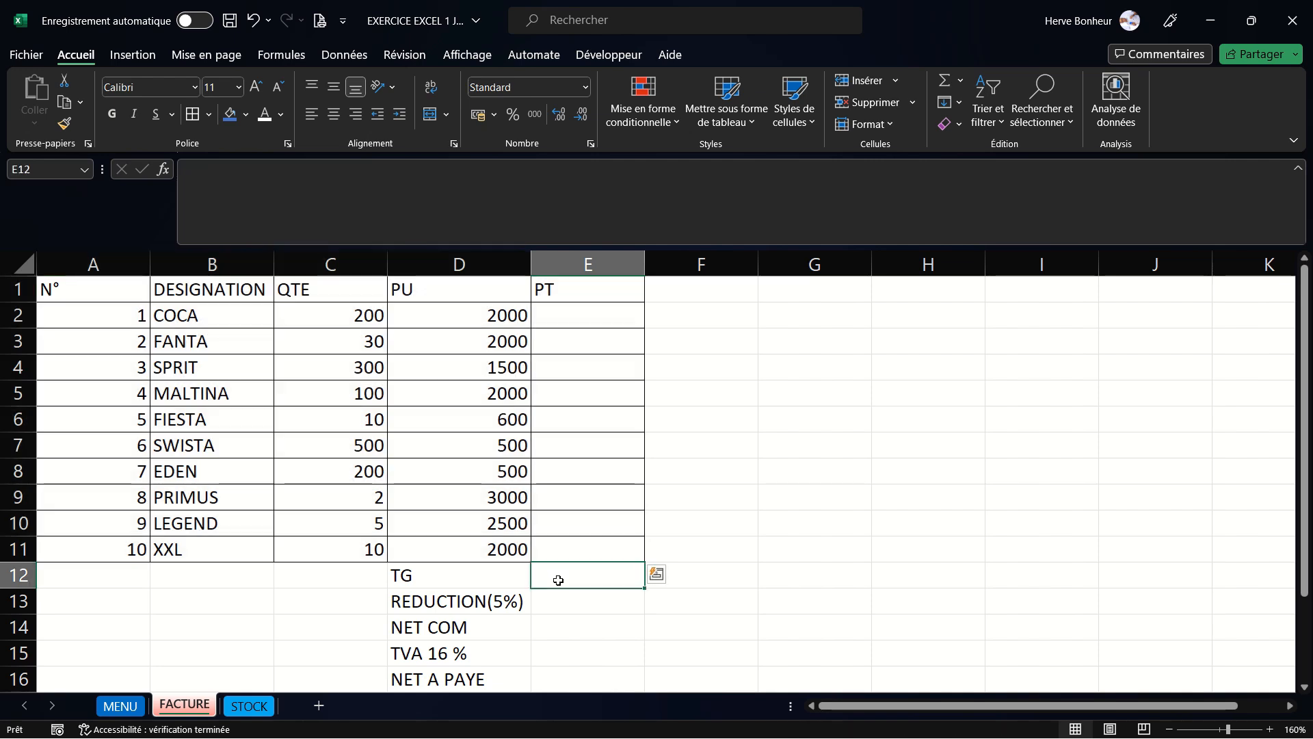
left_click_drag(403, 578, 583, 680)
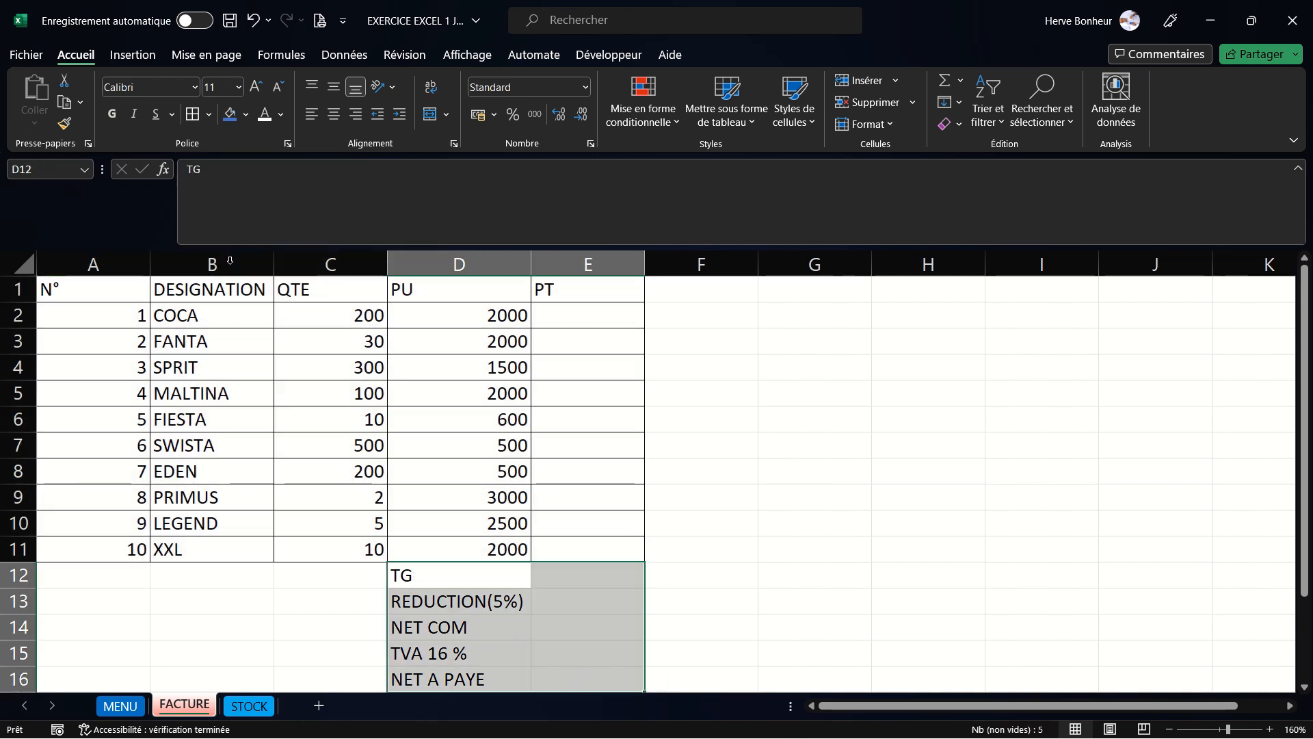
left_click(662, 532)
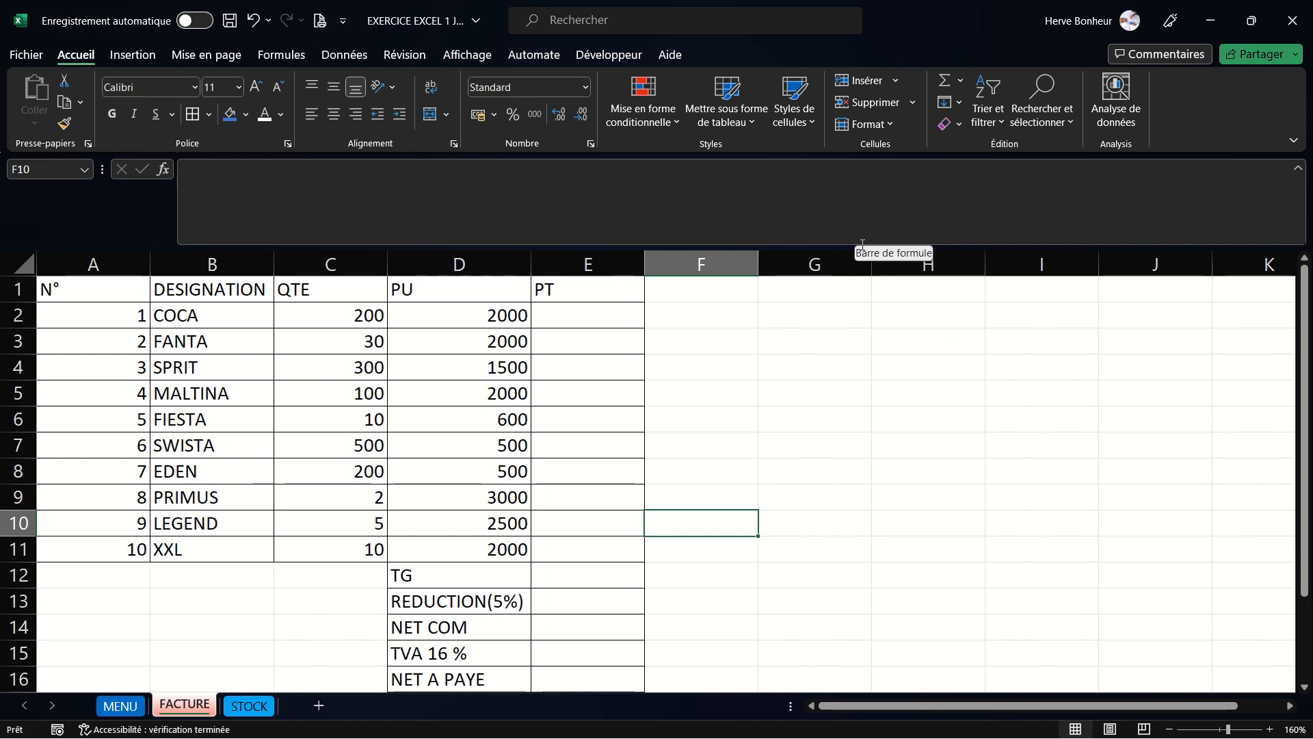
left_click_drag(854, 245, 852, 213)
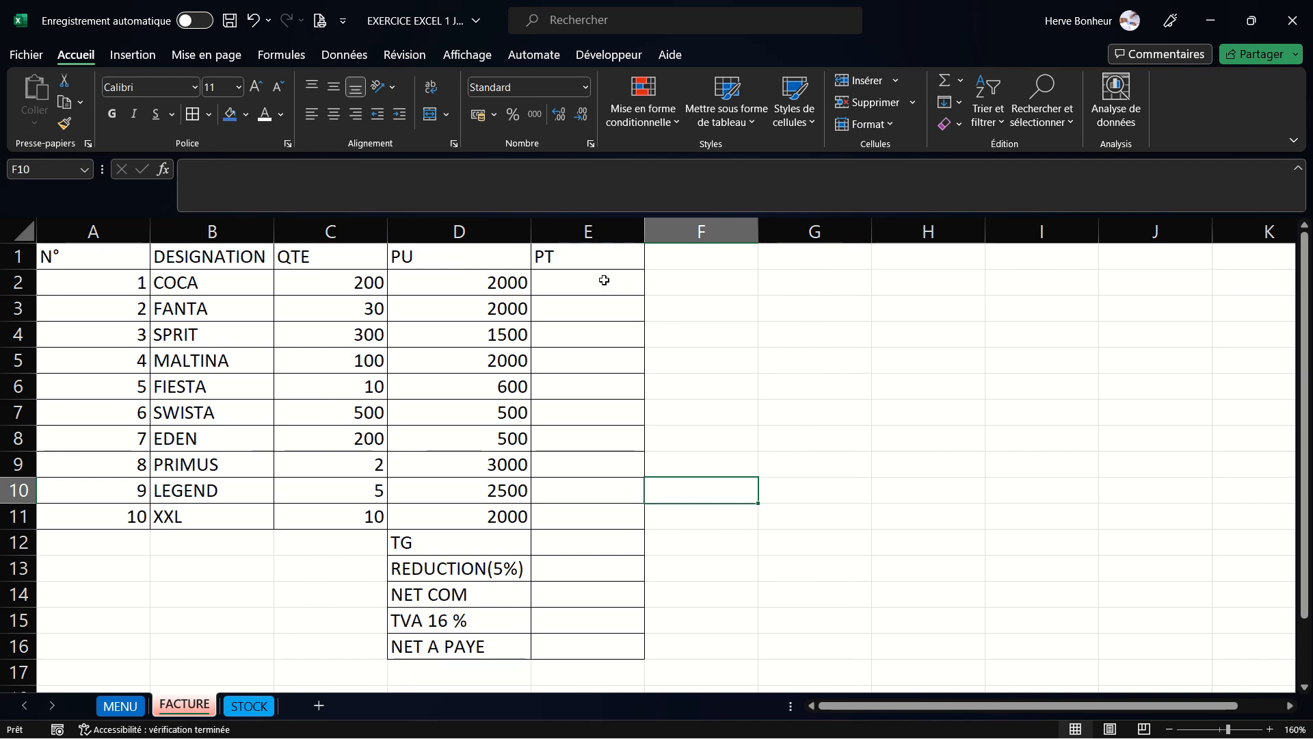
left_click(572, 541)
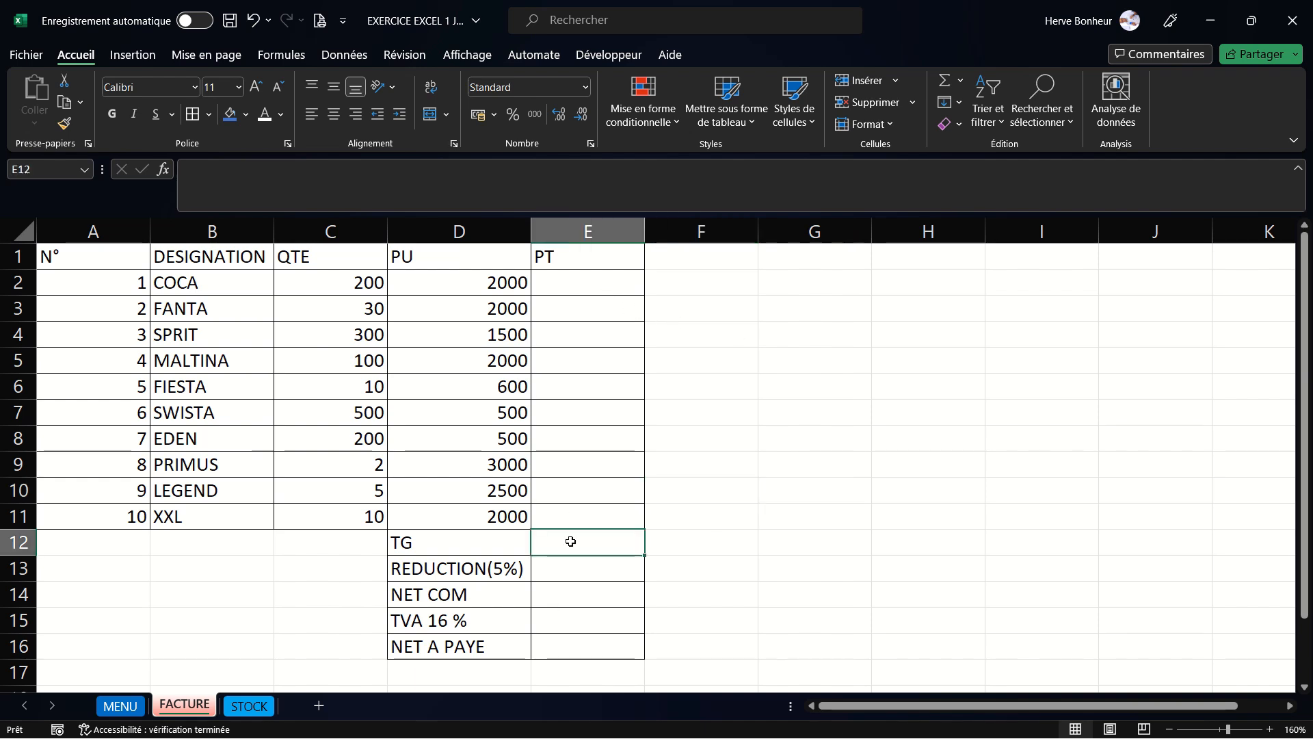
double_click(583, 569)
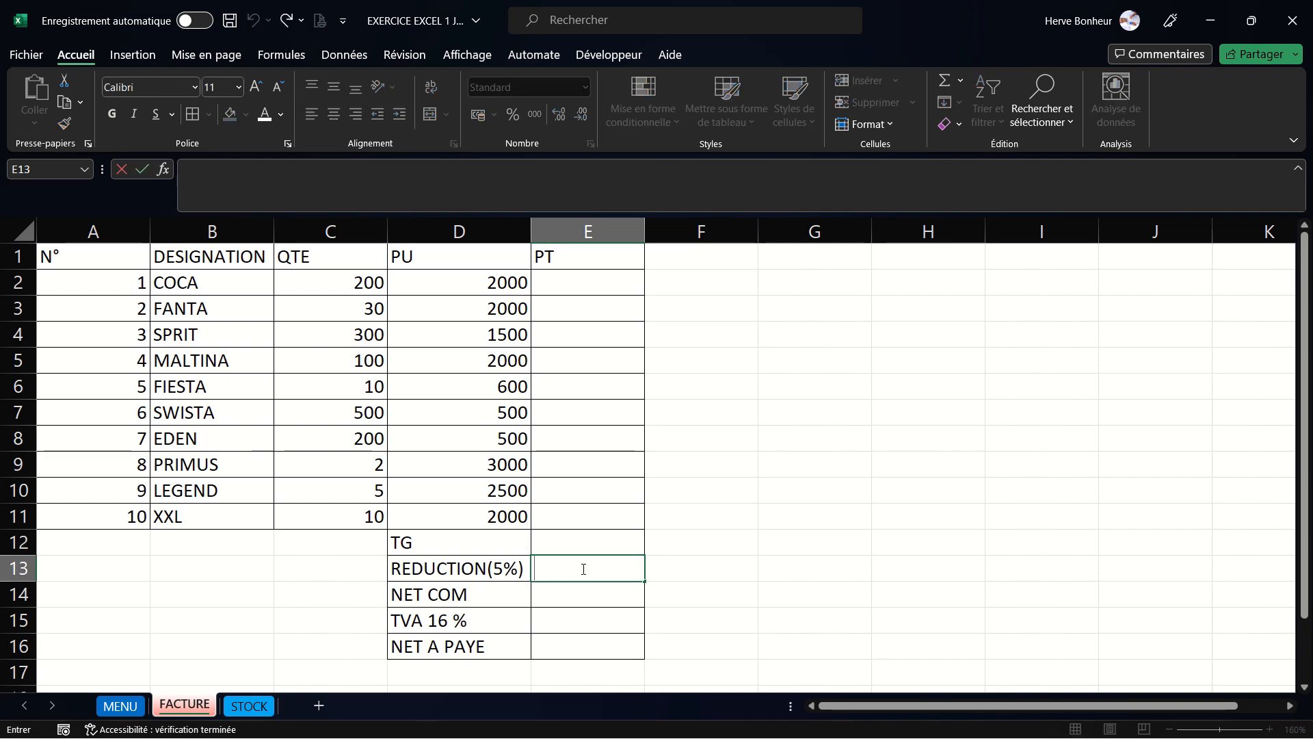
left_click(589, 600)
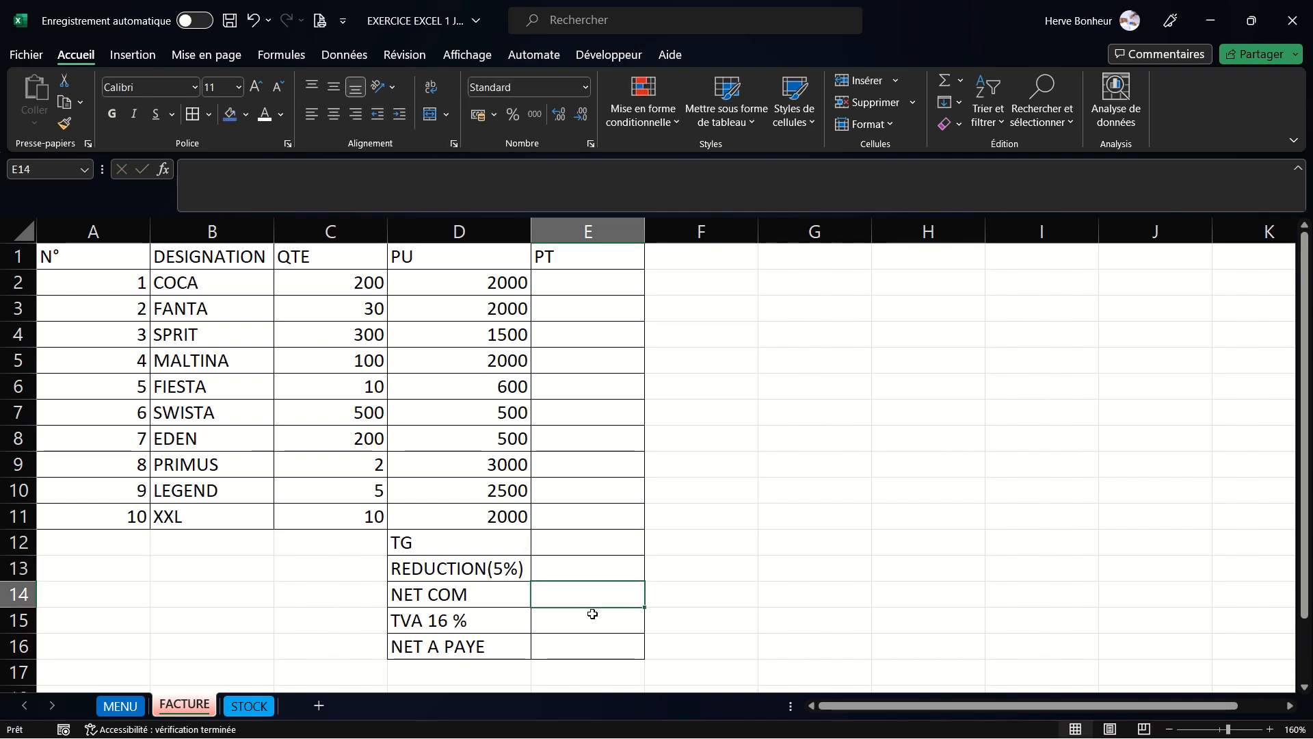
left_click(595, 620)
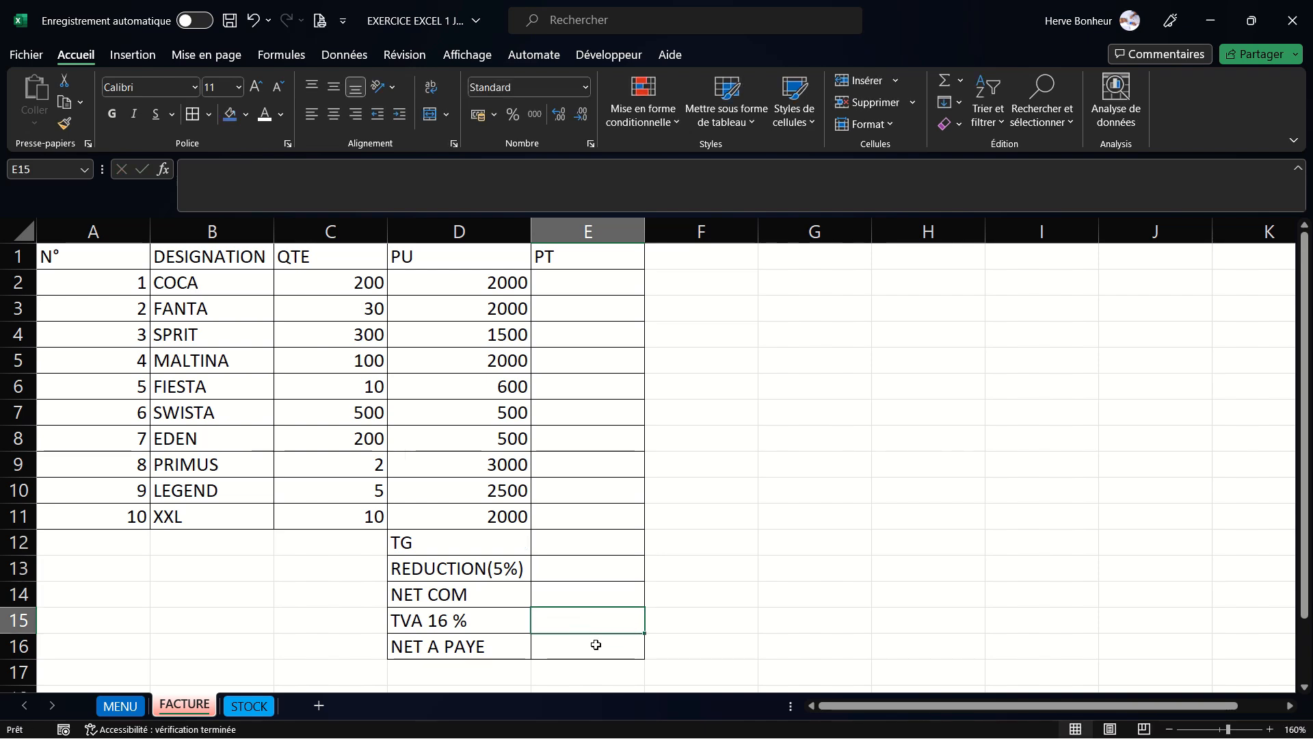
left_click(595, 643)
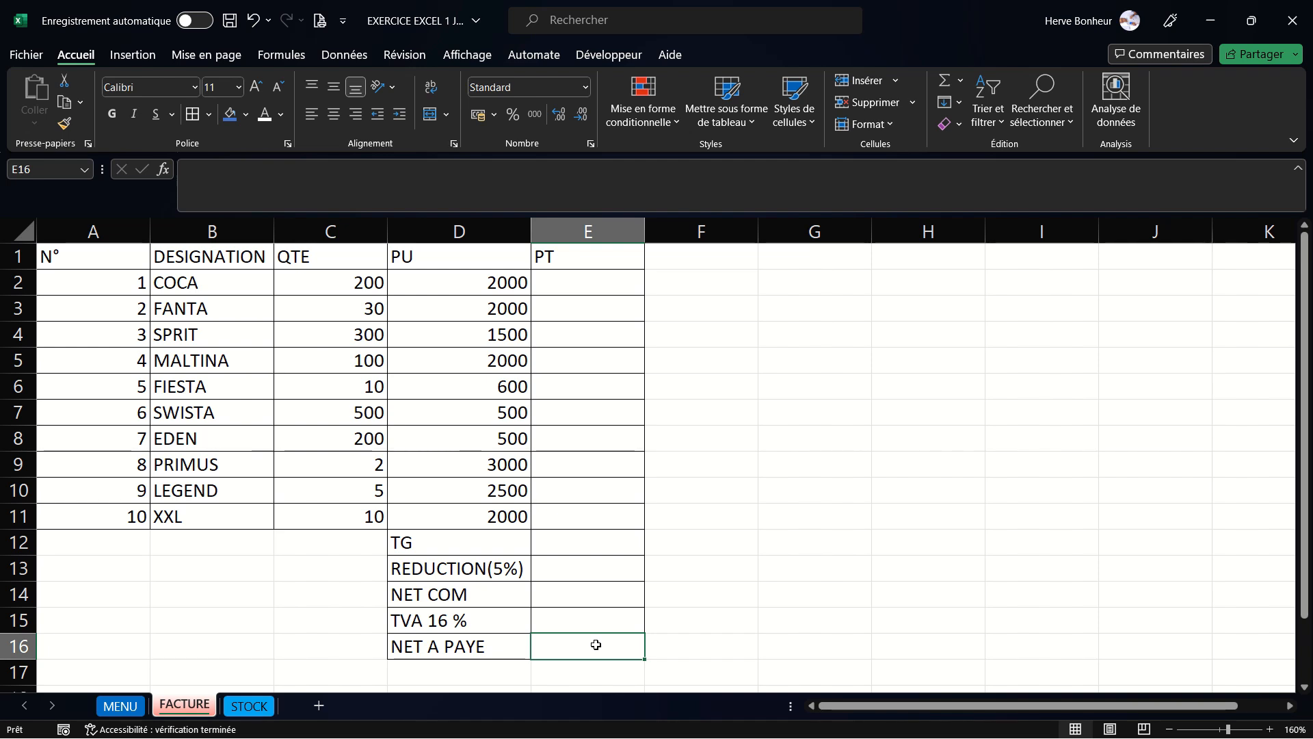
- Write the note QTE*PU in cell H1
left_click(898, 262)
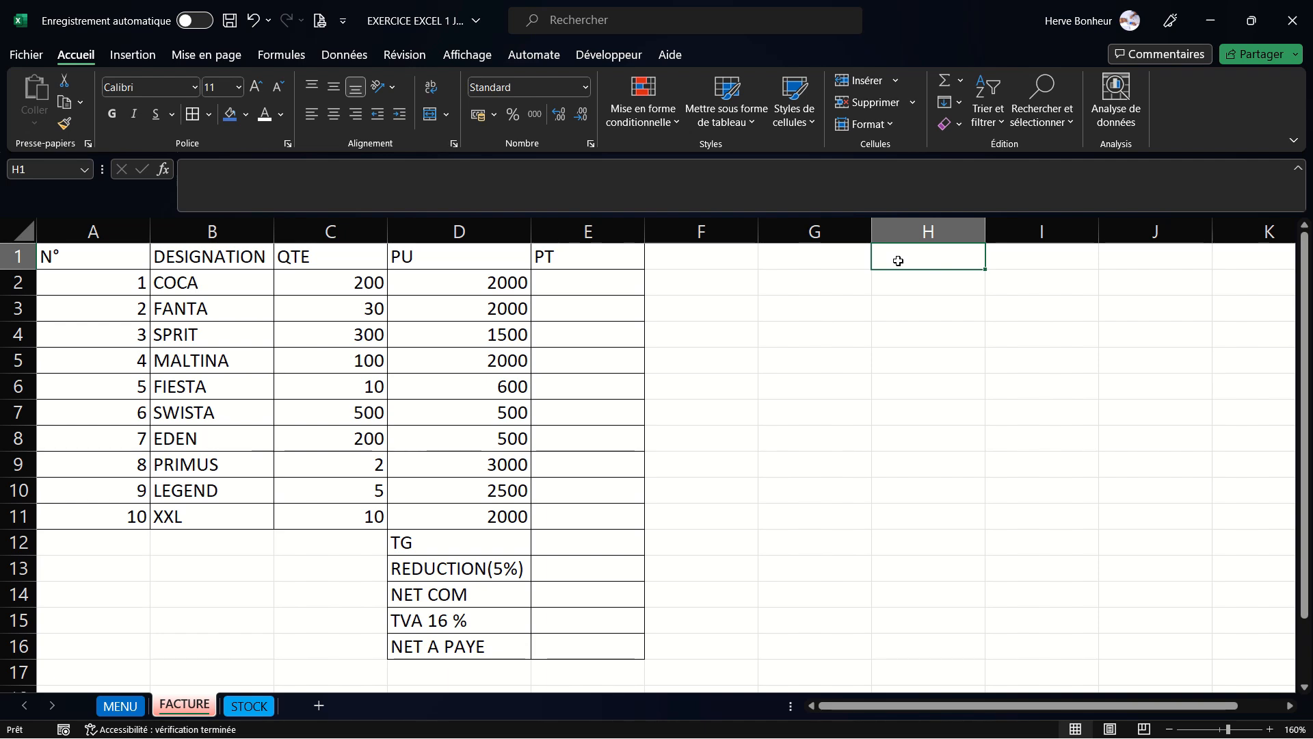
type("QTE")
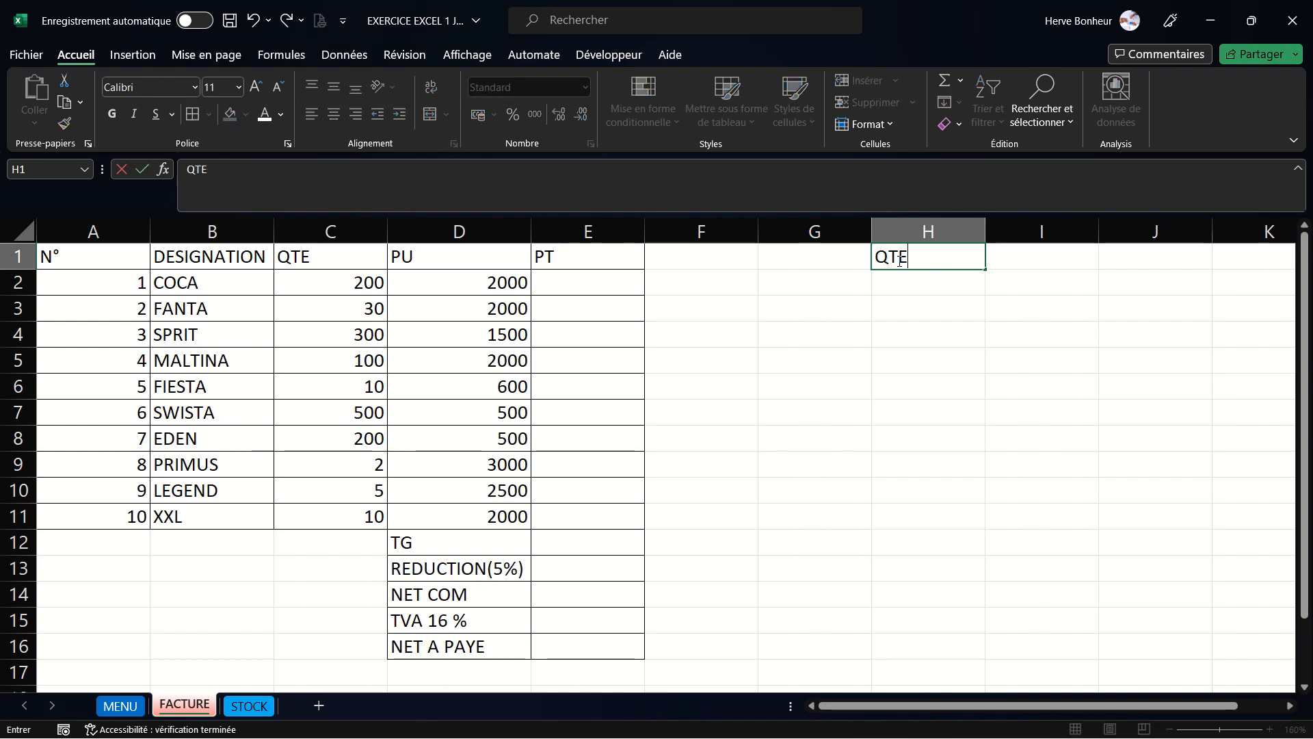
type("*PU")
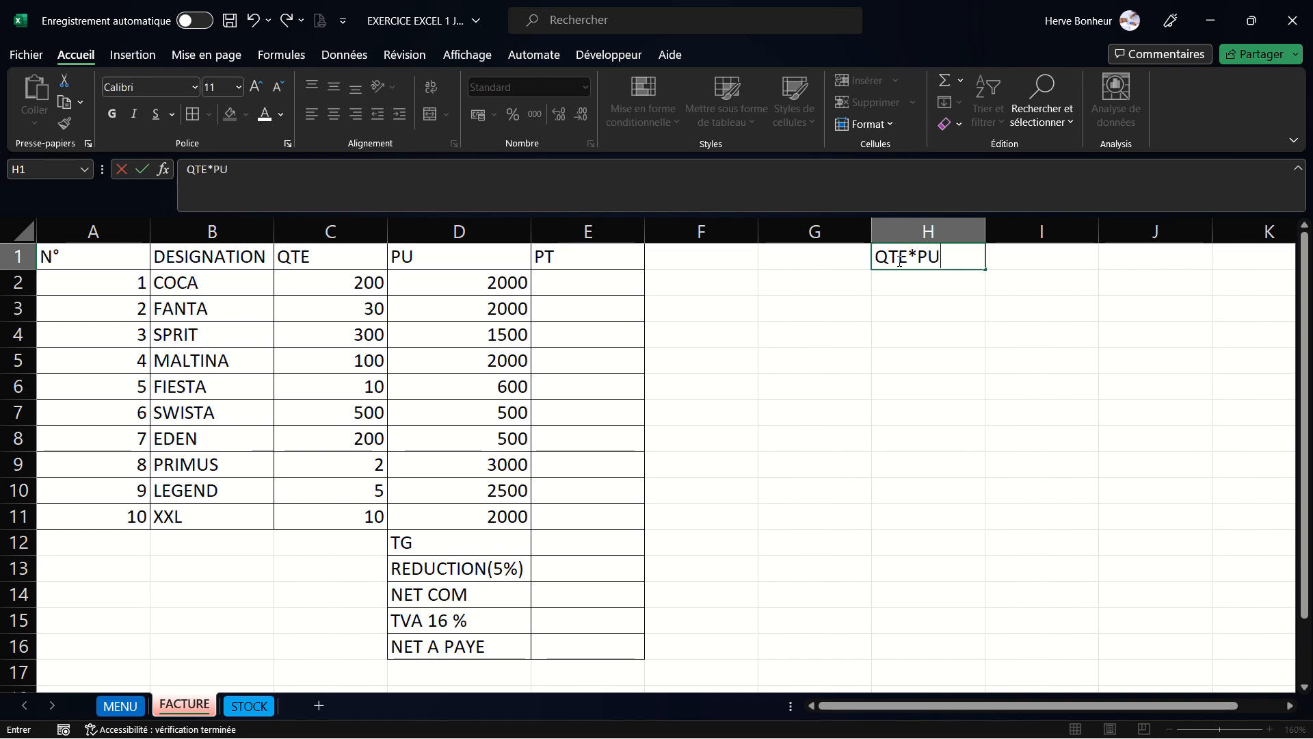
left_click(904, 289)
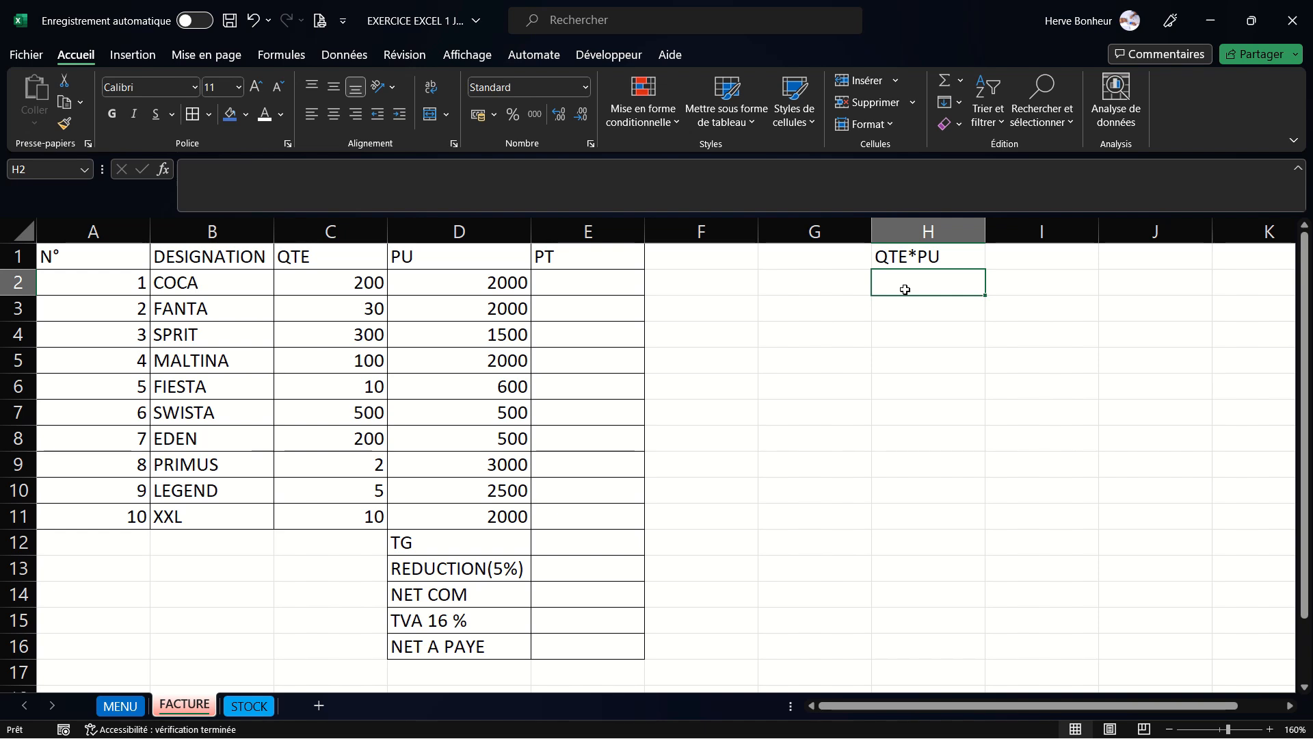
- Write the note TG= SOMME DE PT in cell H2
type("TG")
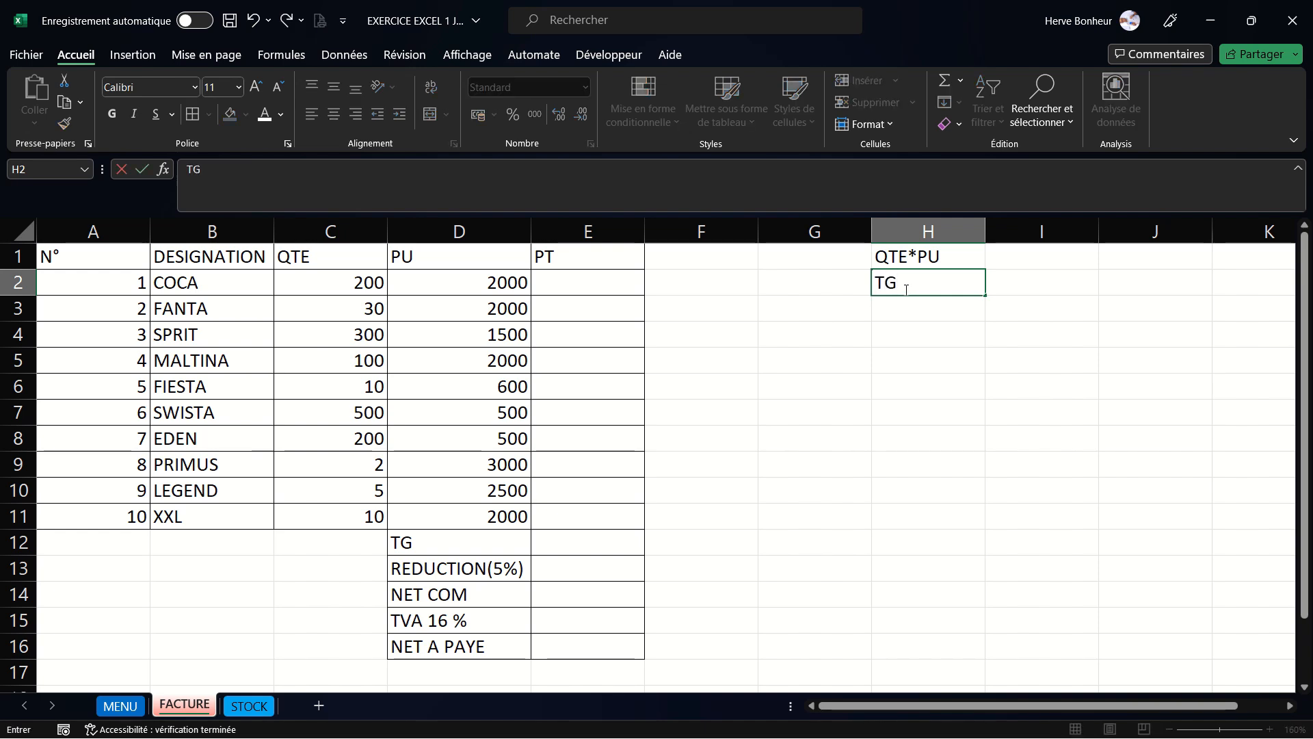
type("= SOMME")
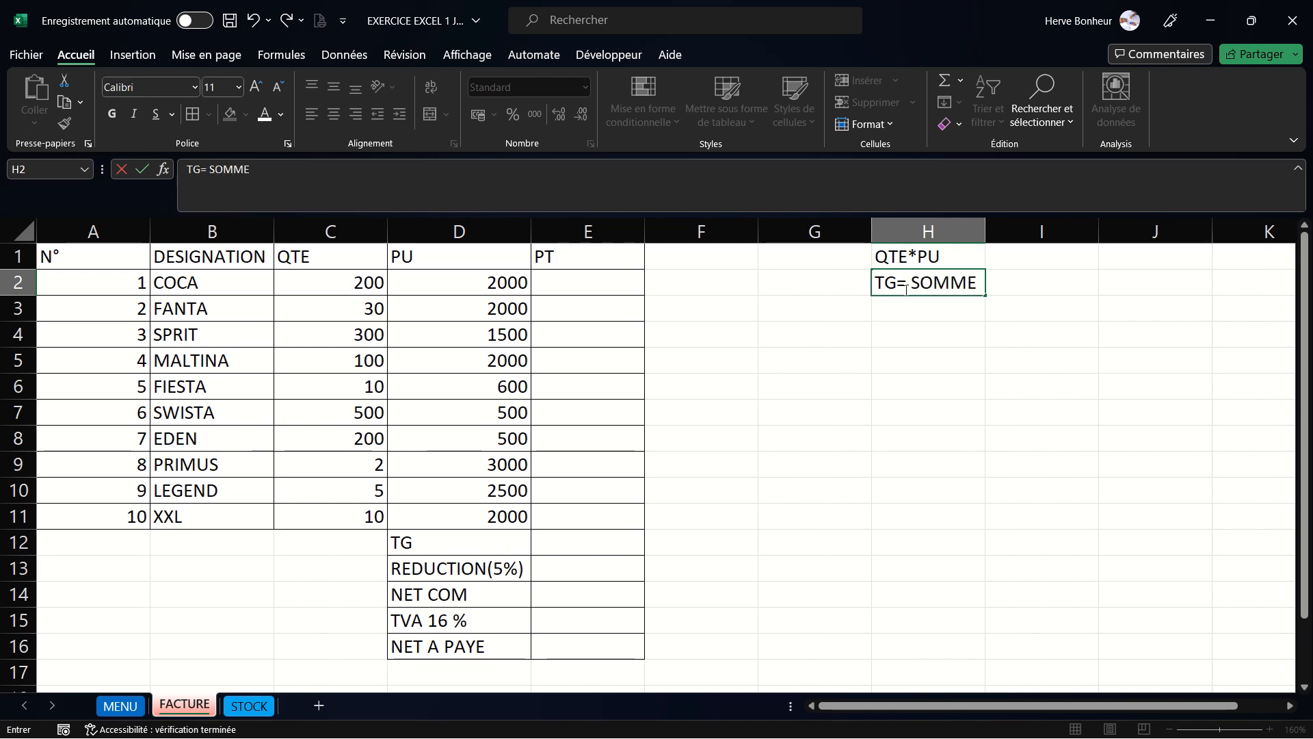
type(" DE PT")
key("Return")
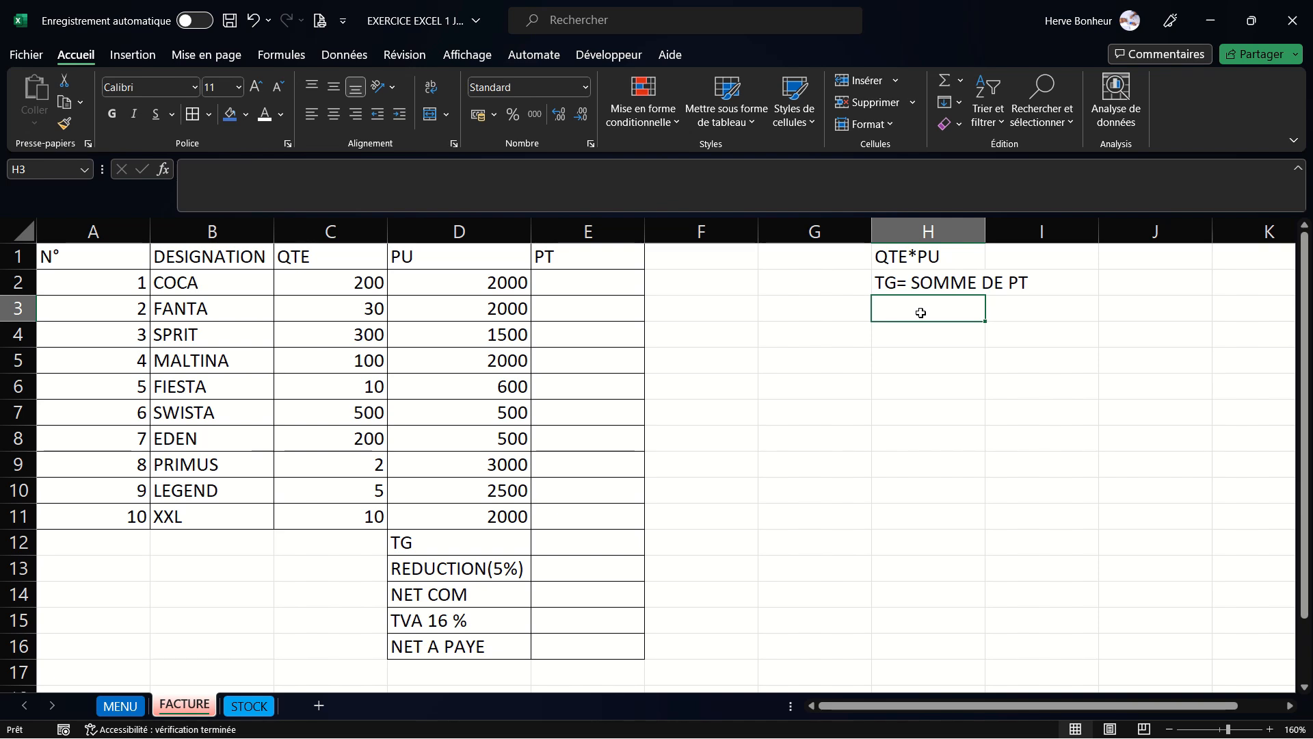
- Write the note TG*5/100 in cell H3
type("TG")
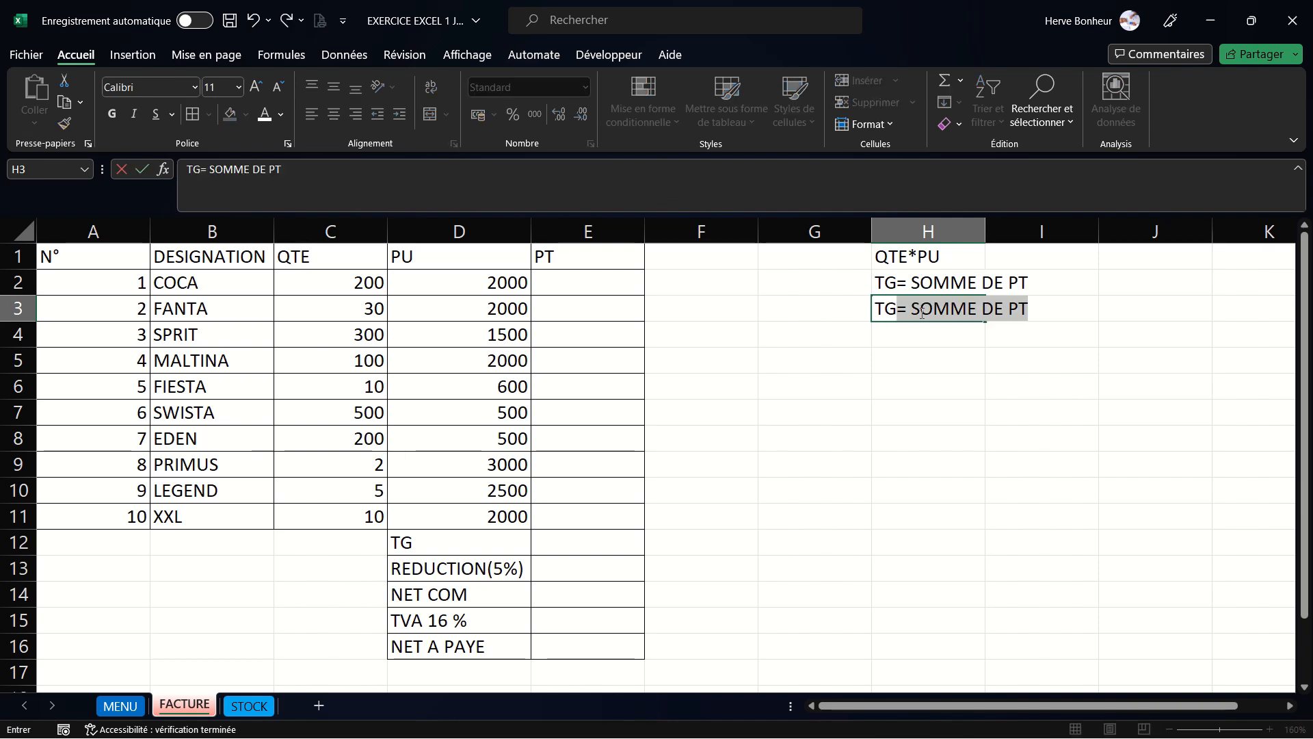
type("*")
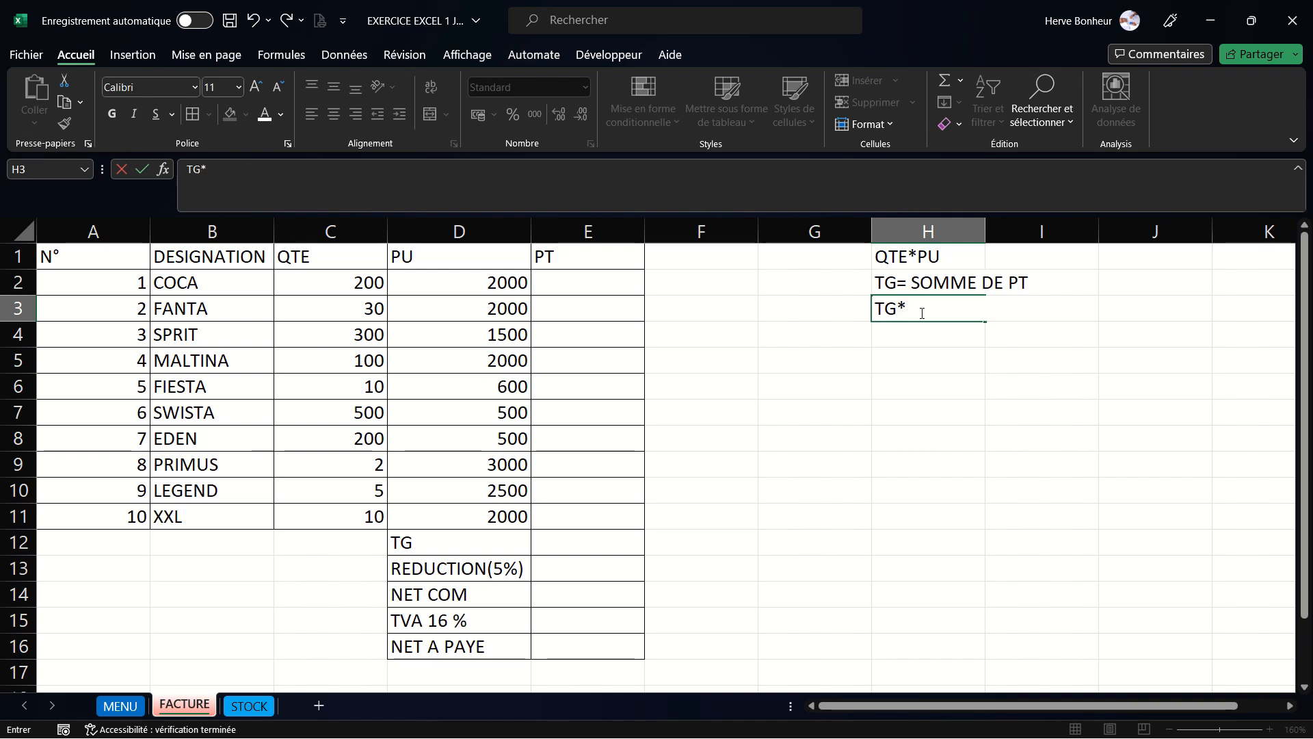
type("5/100")
key("Return")
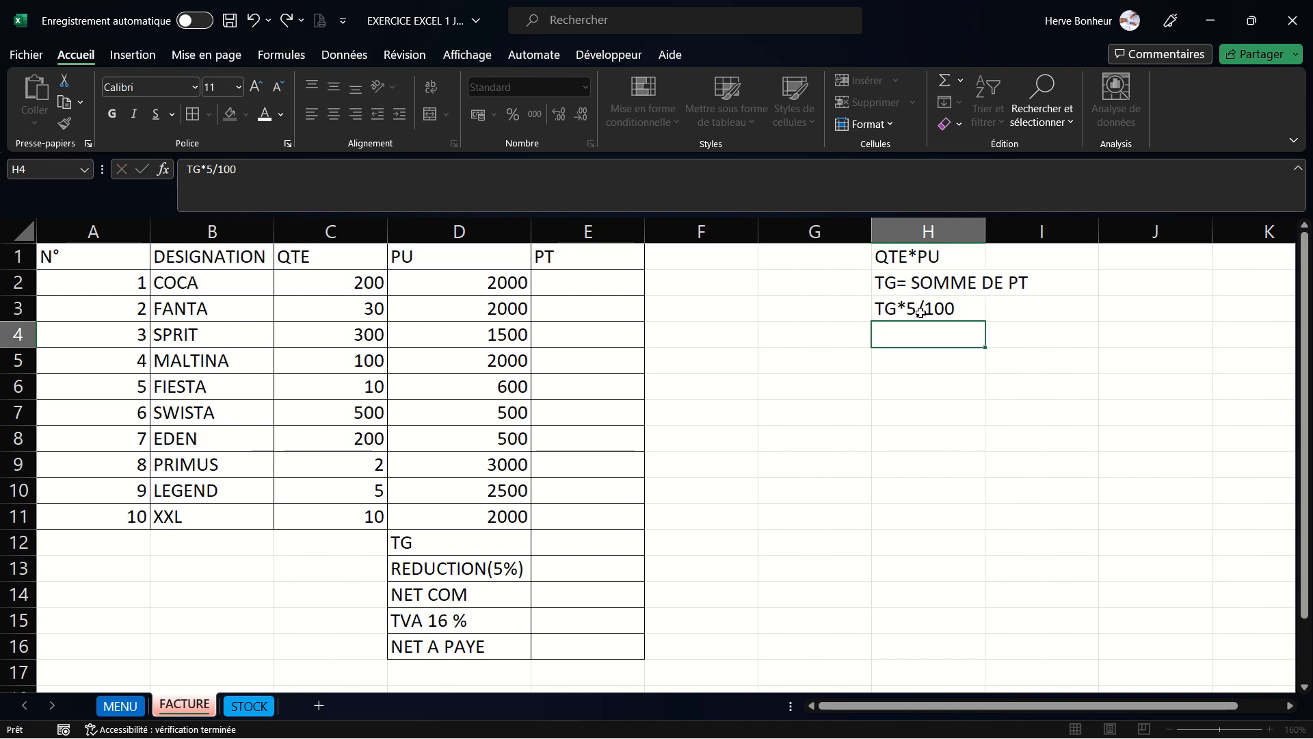
- Write the note NET COM=TG-REDU in cell H4
type("N")
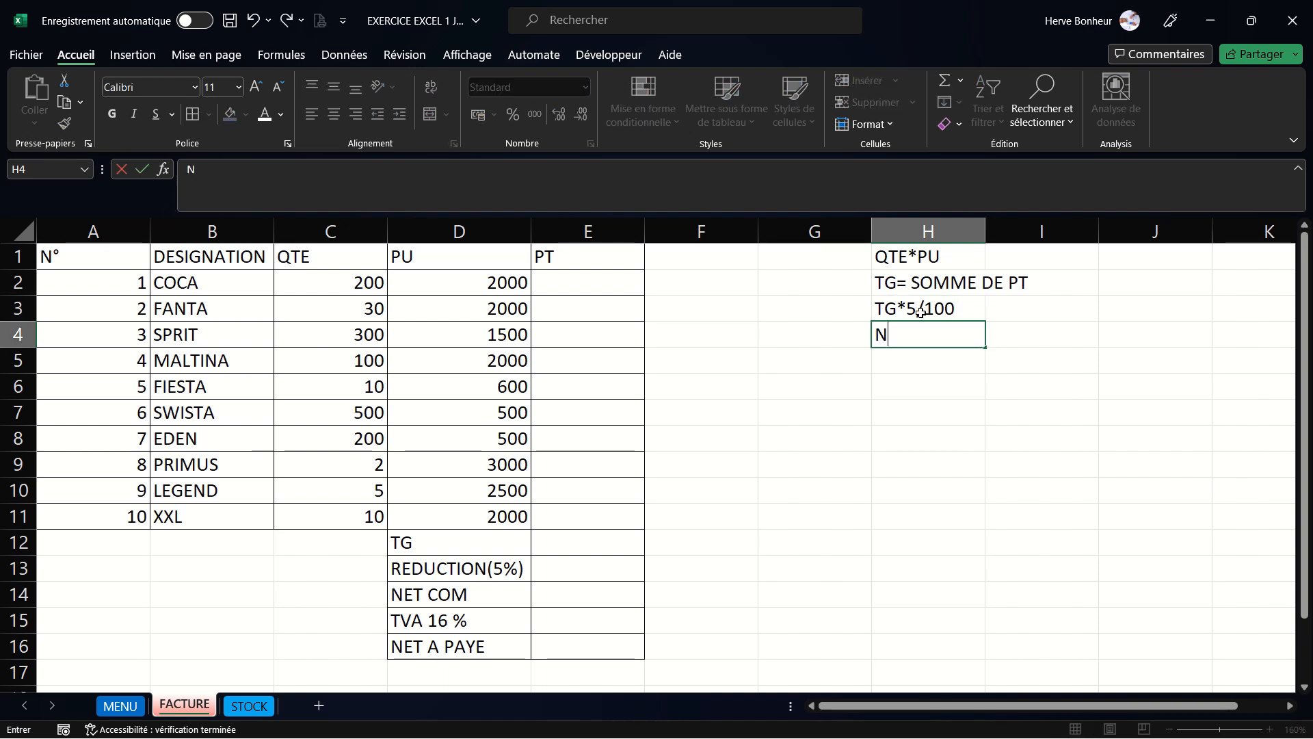
type("ET COM=")
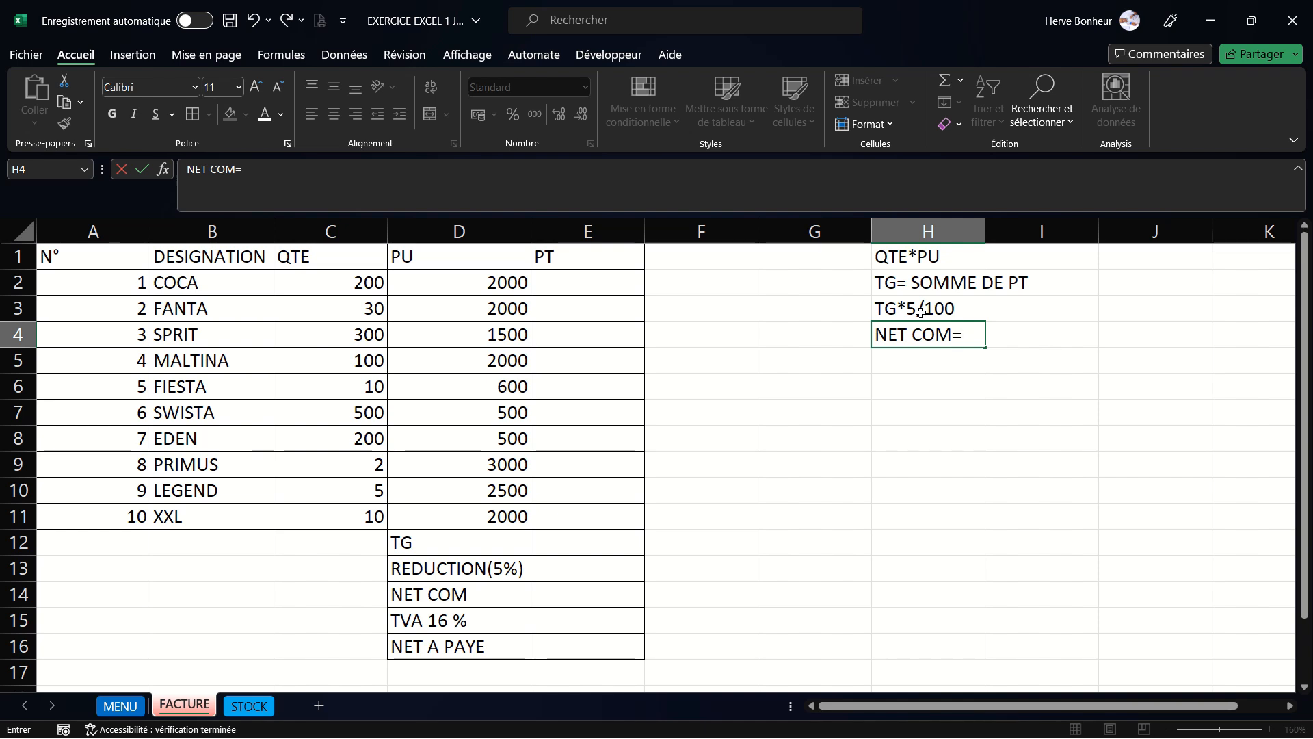
type("TG-REDU")
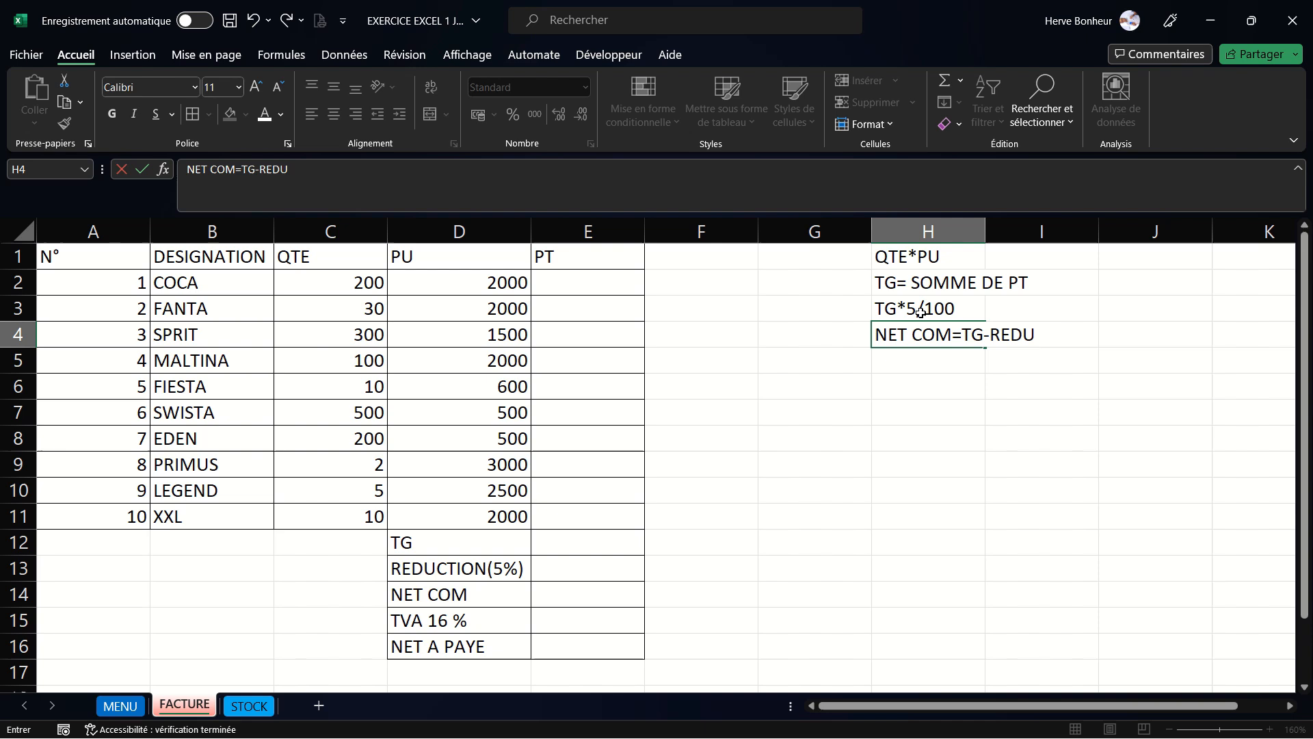
key("Return")
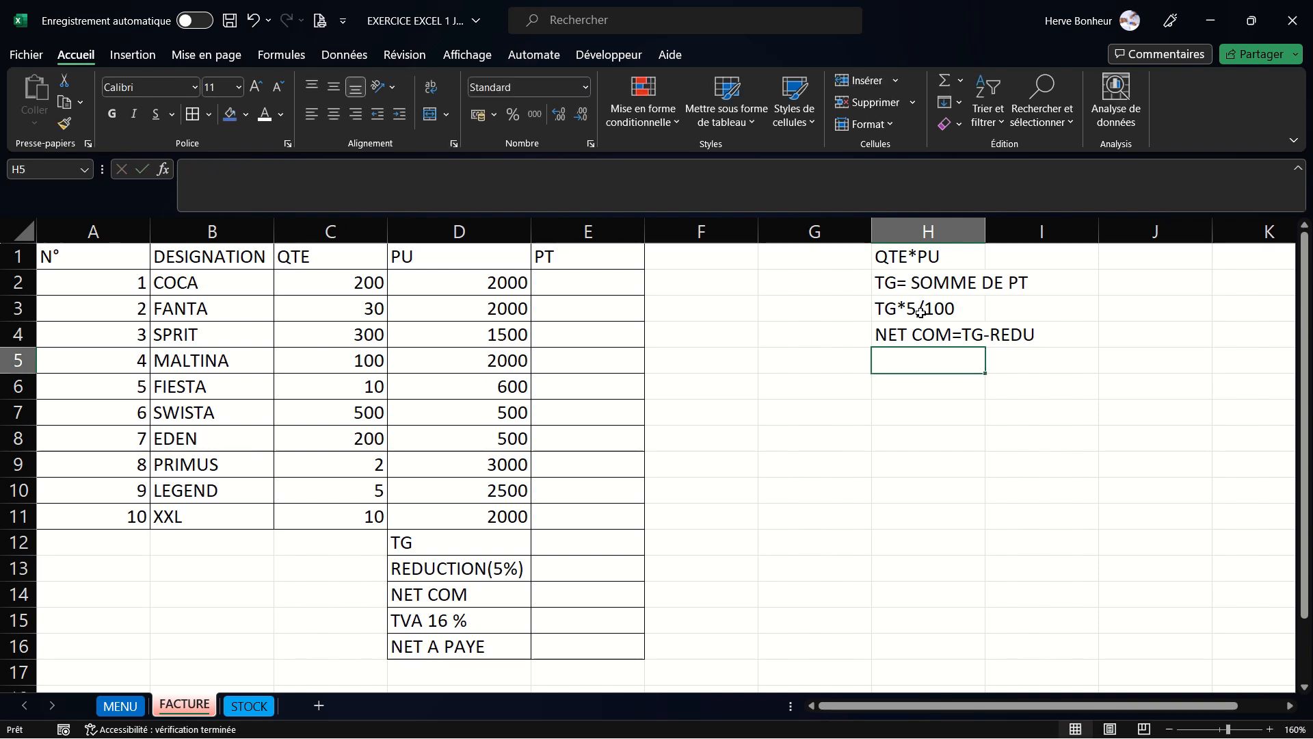
- Write the note TVA=NET COM*16/100 in cell H5
type("TVA")
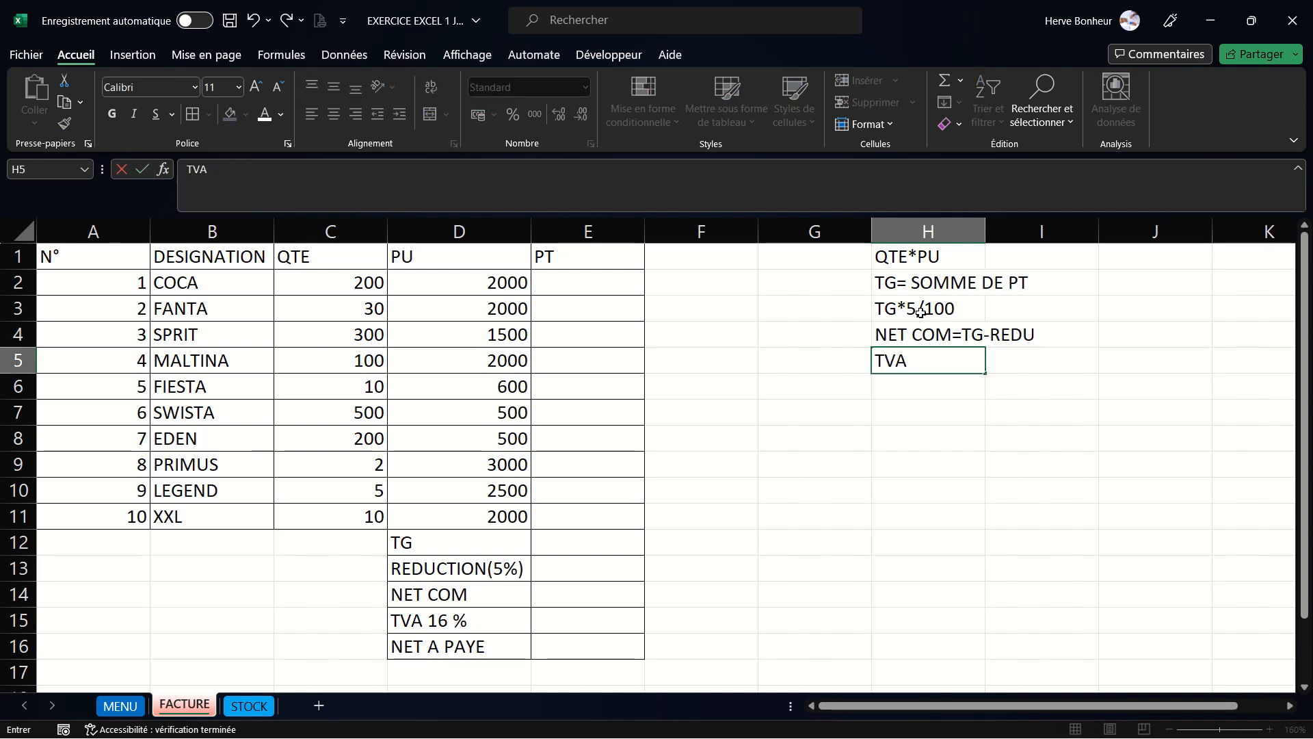
type("=NET COM")
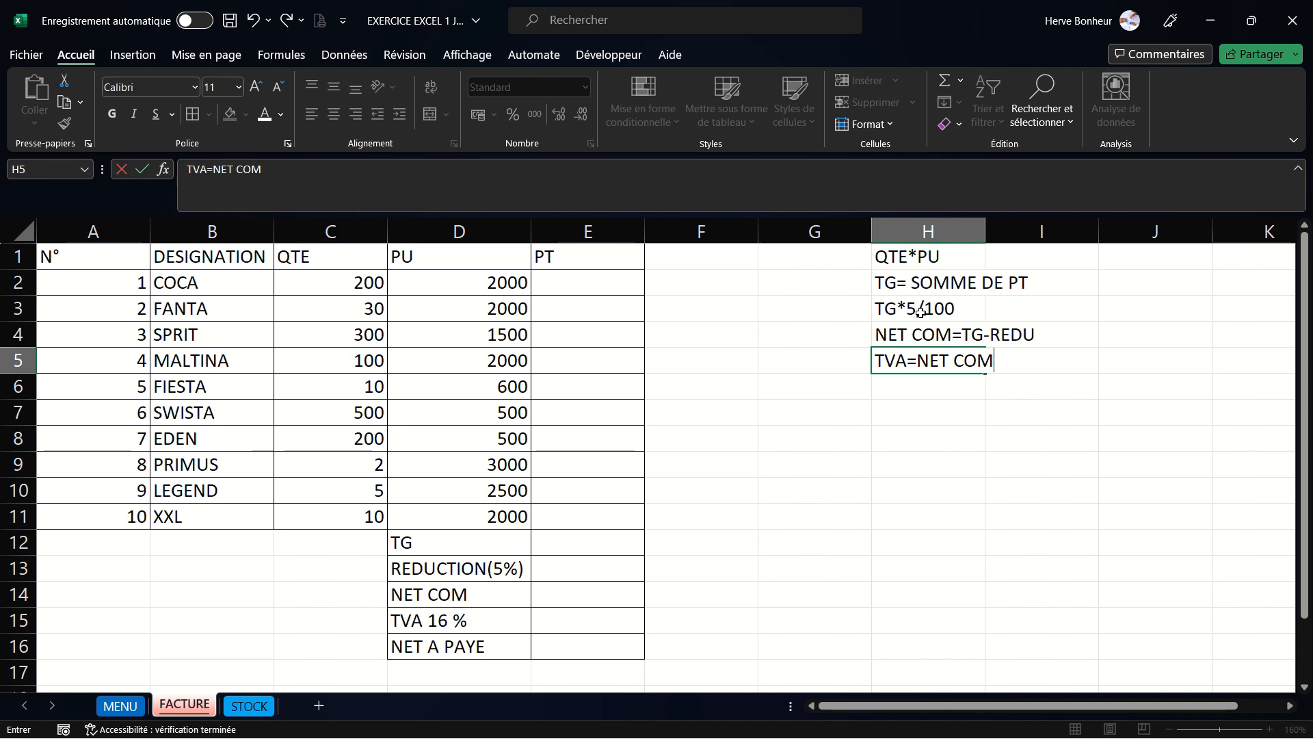
type("*")
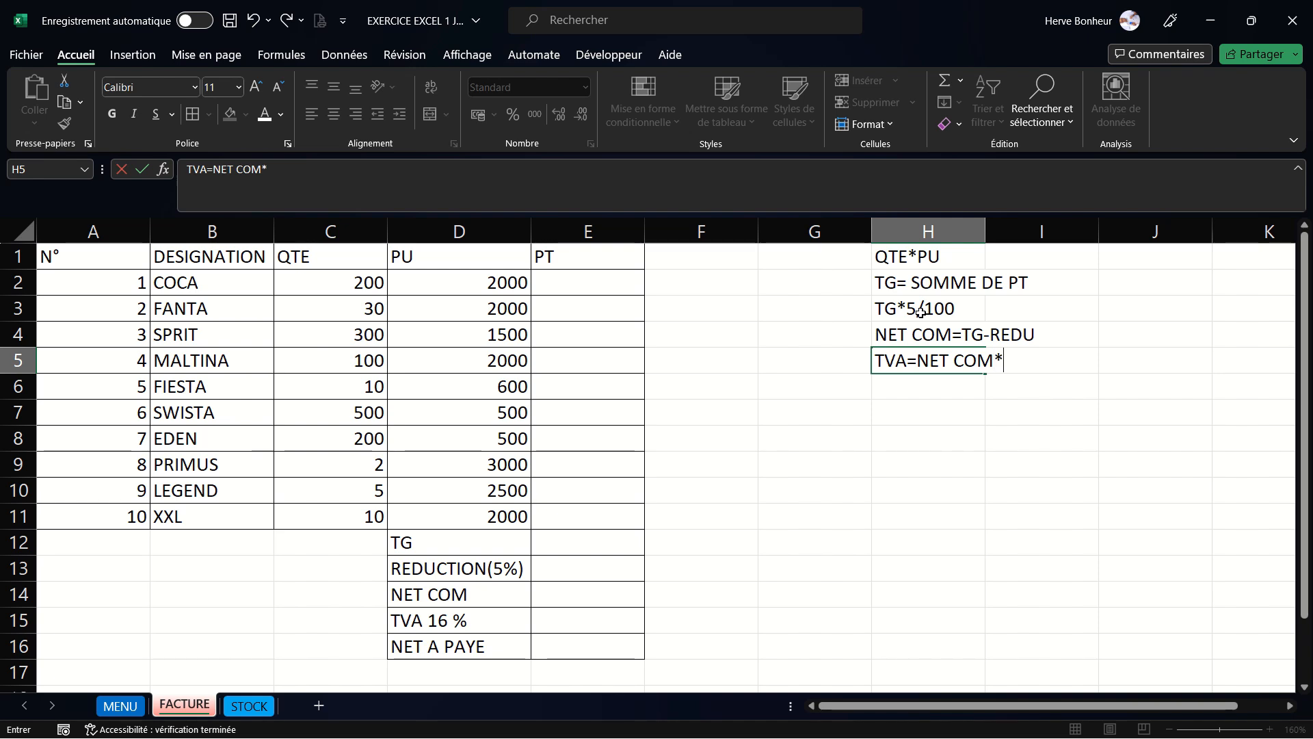
type("16/100")
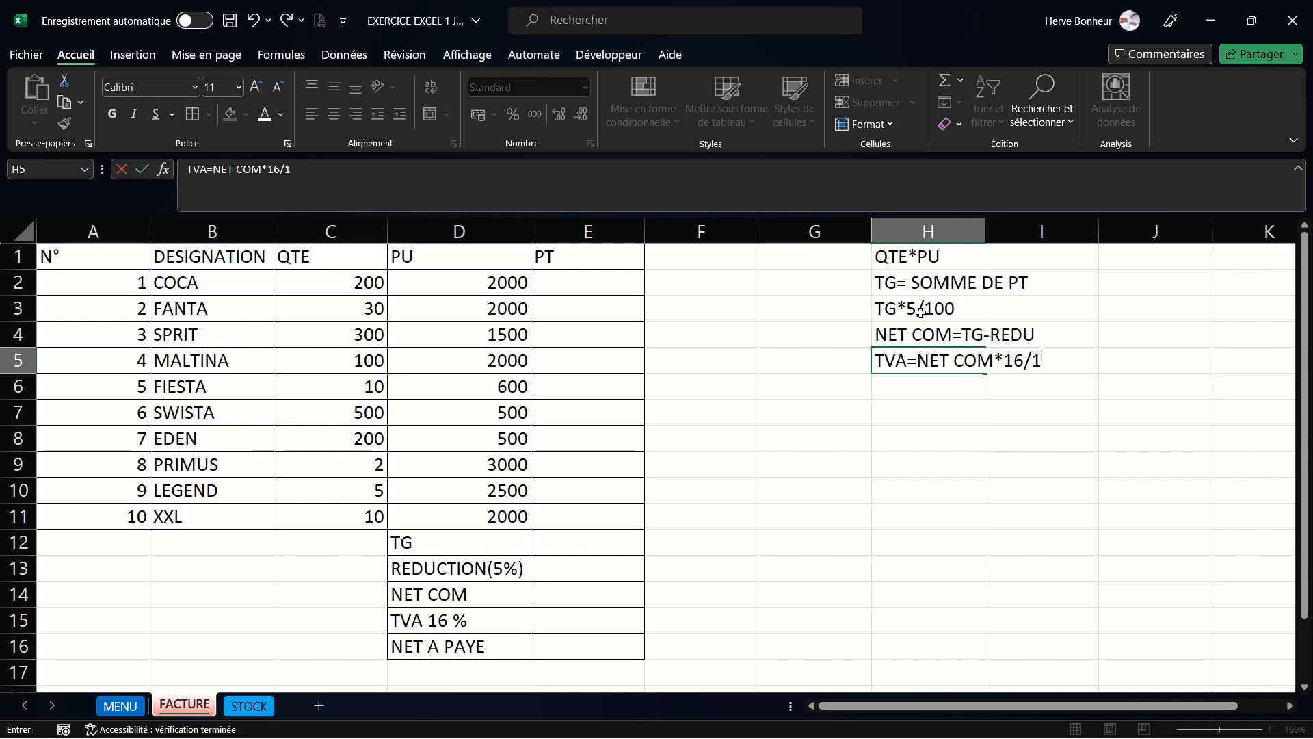
left_click(926, 389)
- Write the note NET A PAYE= NET COM + TVA in cell H6
type("NET ")
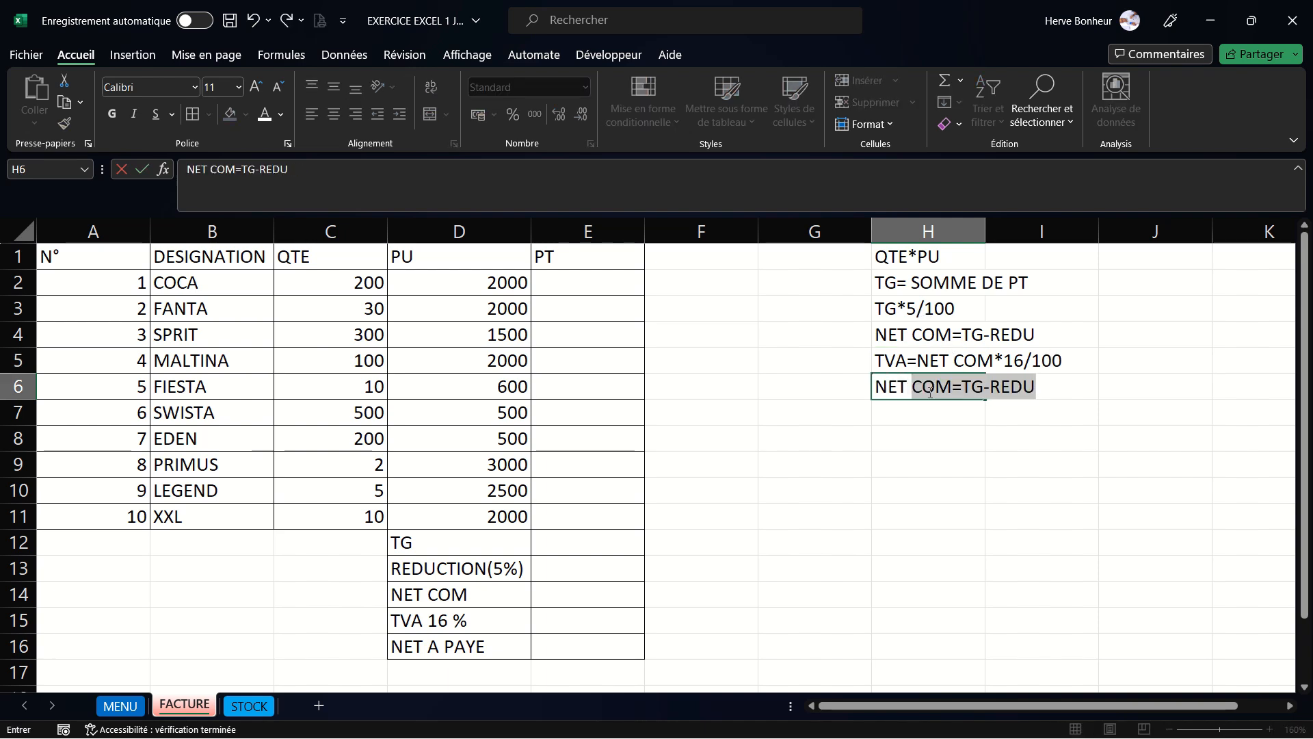
type("A PAYE")
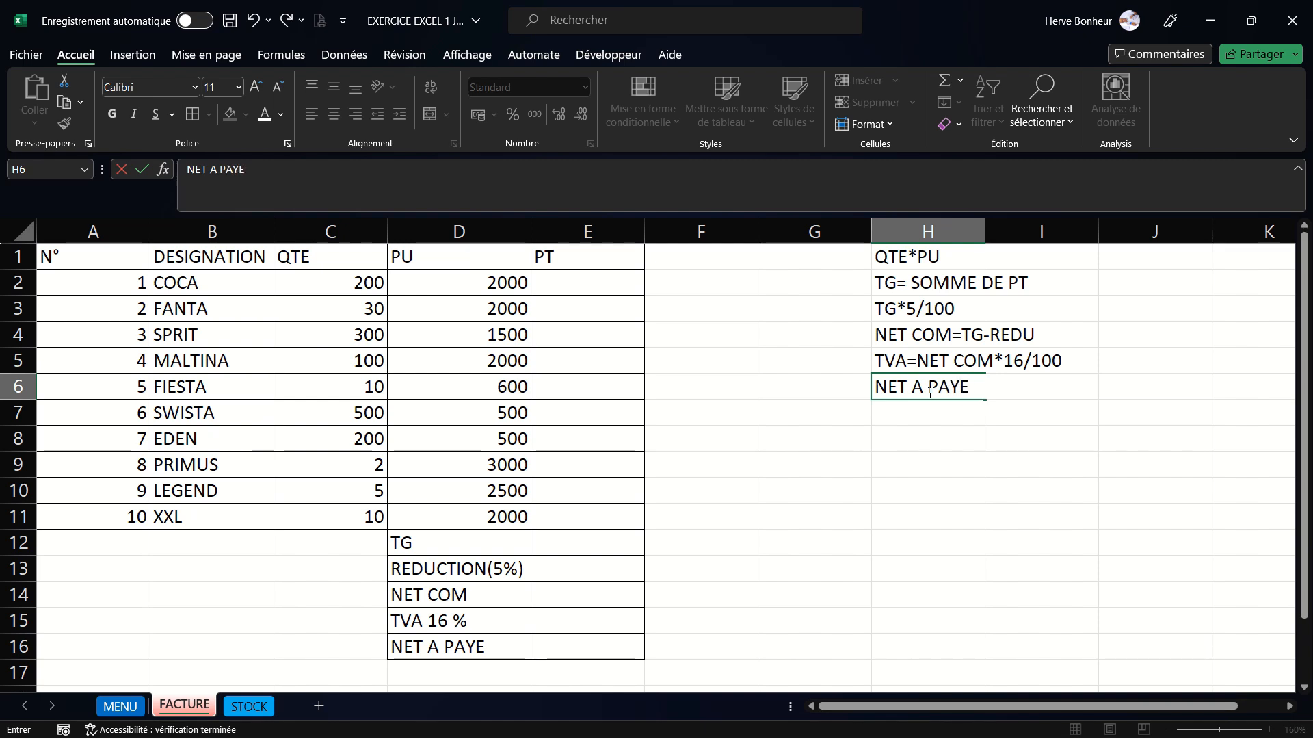
type("= NET C")
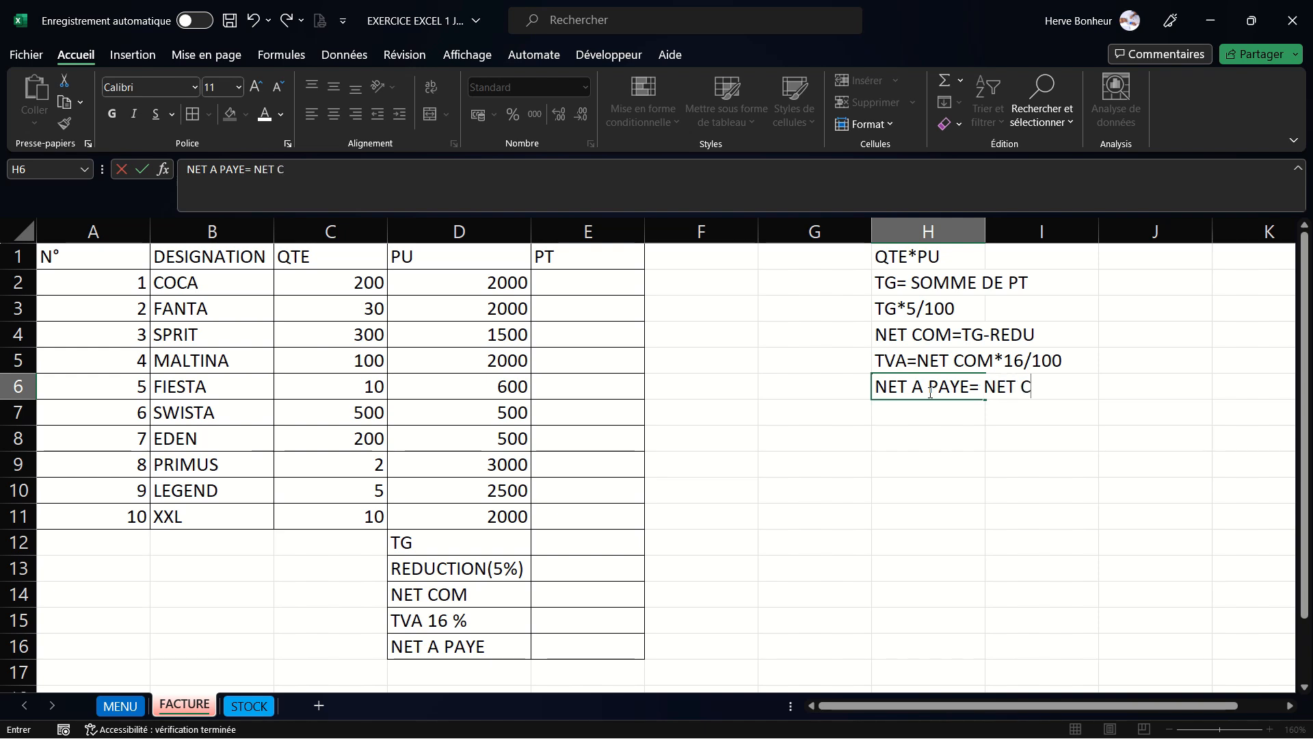
type("OM +")
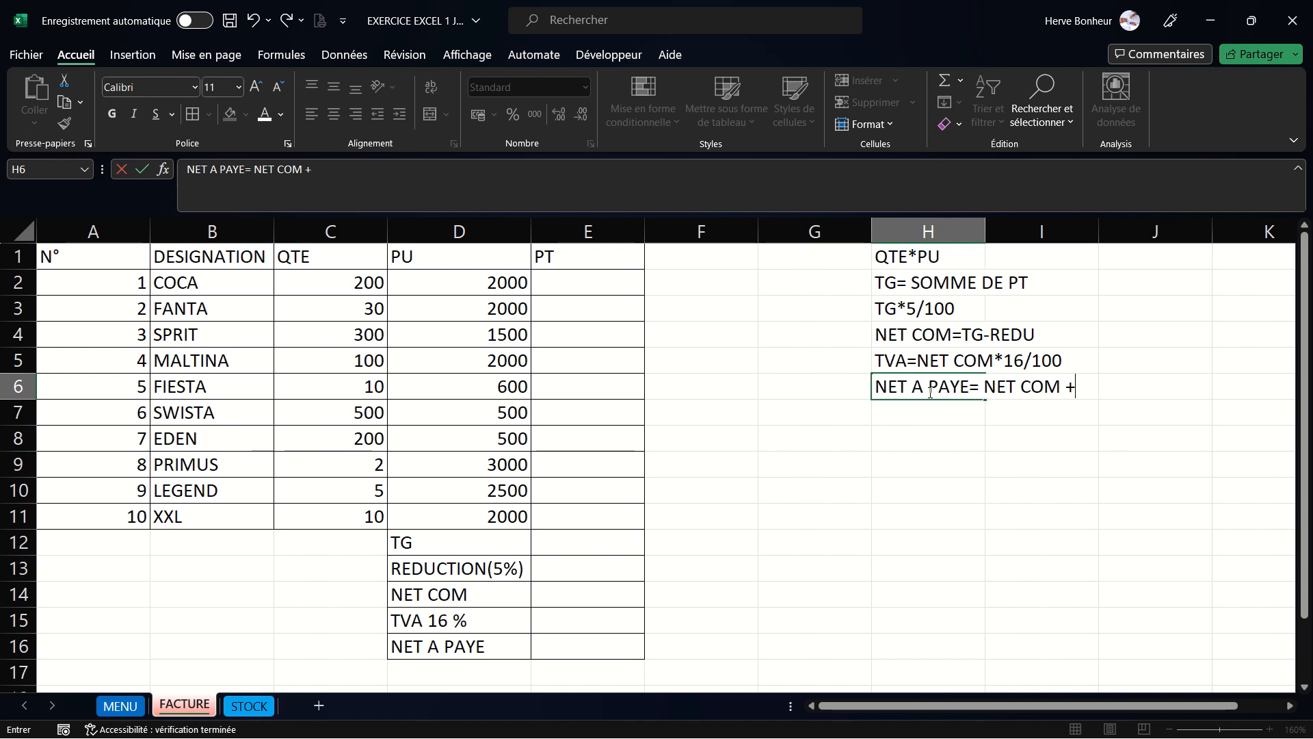
type(" TVA")
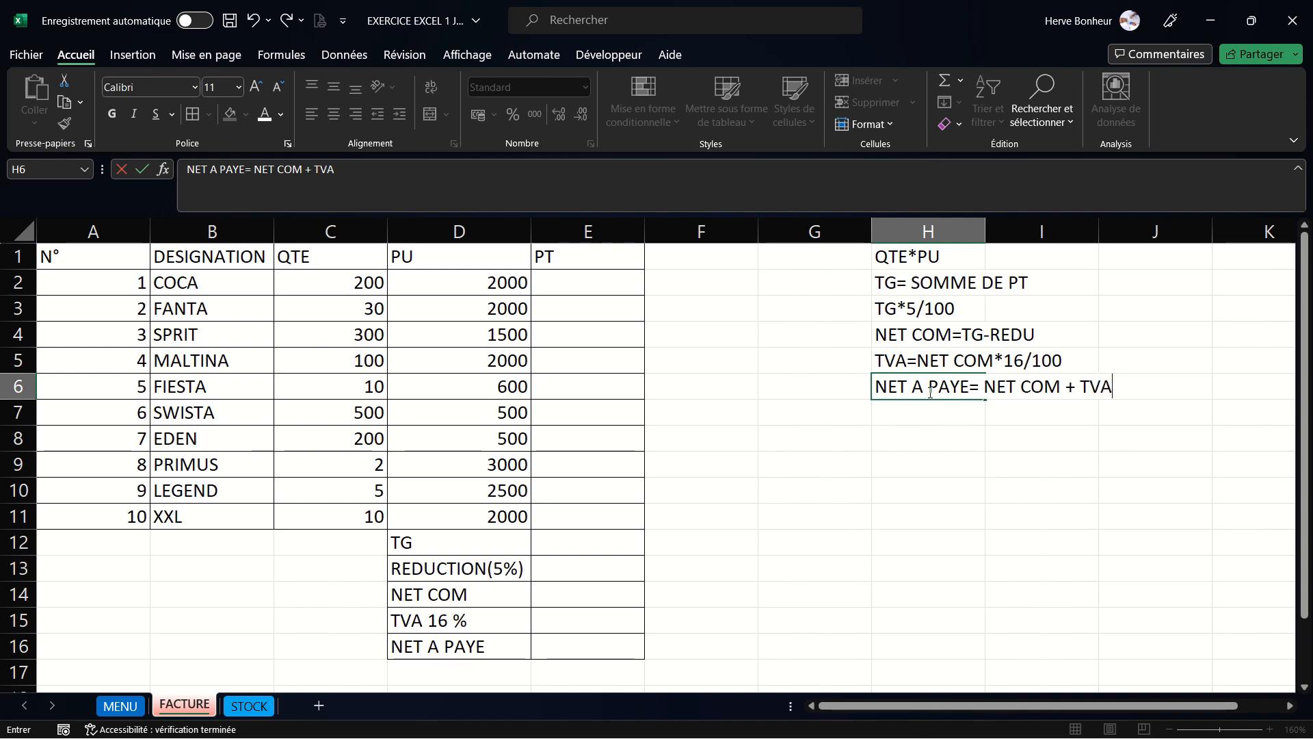
left_click(994, 478)
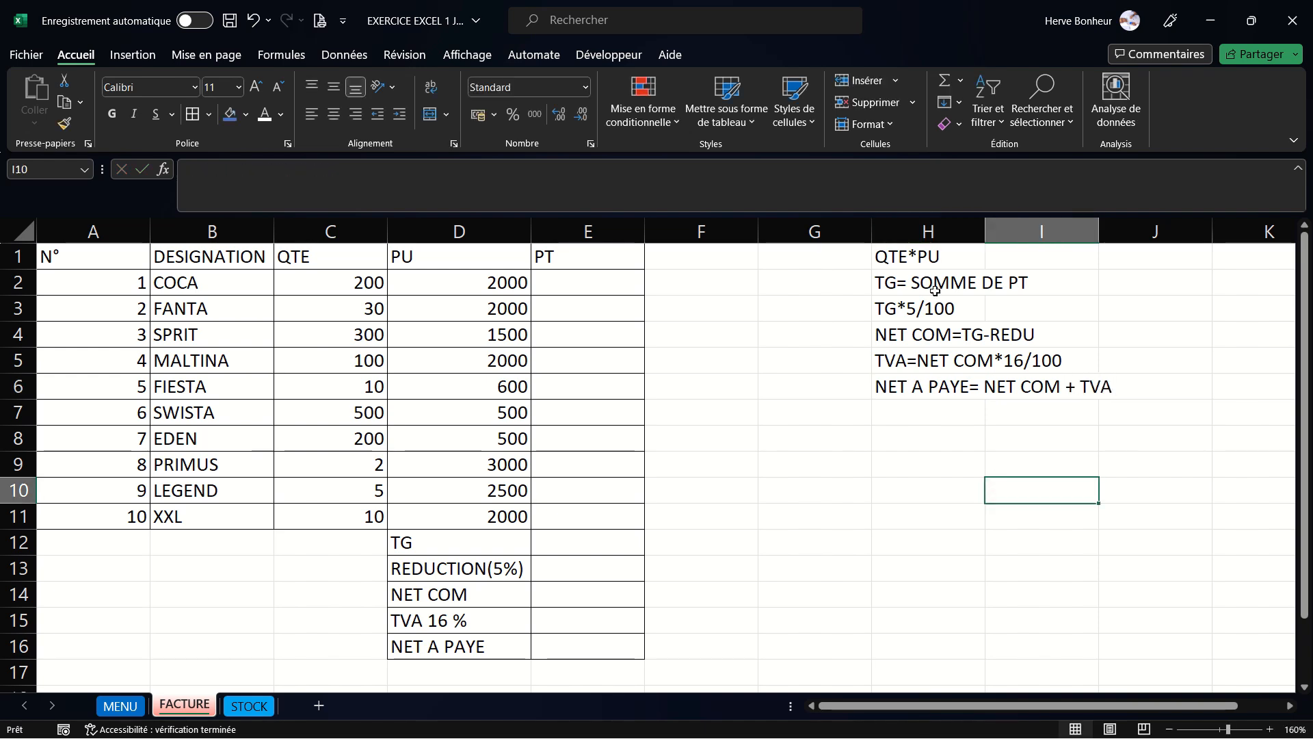
- Fill the notes range H1:I7 with a blue background colour
left_click(913, 261)
left_click_drag(953, 287, 1084, 403)
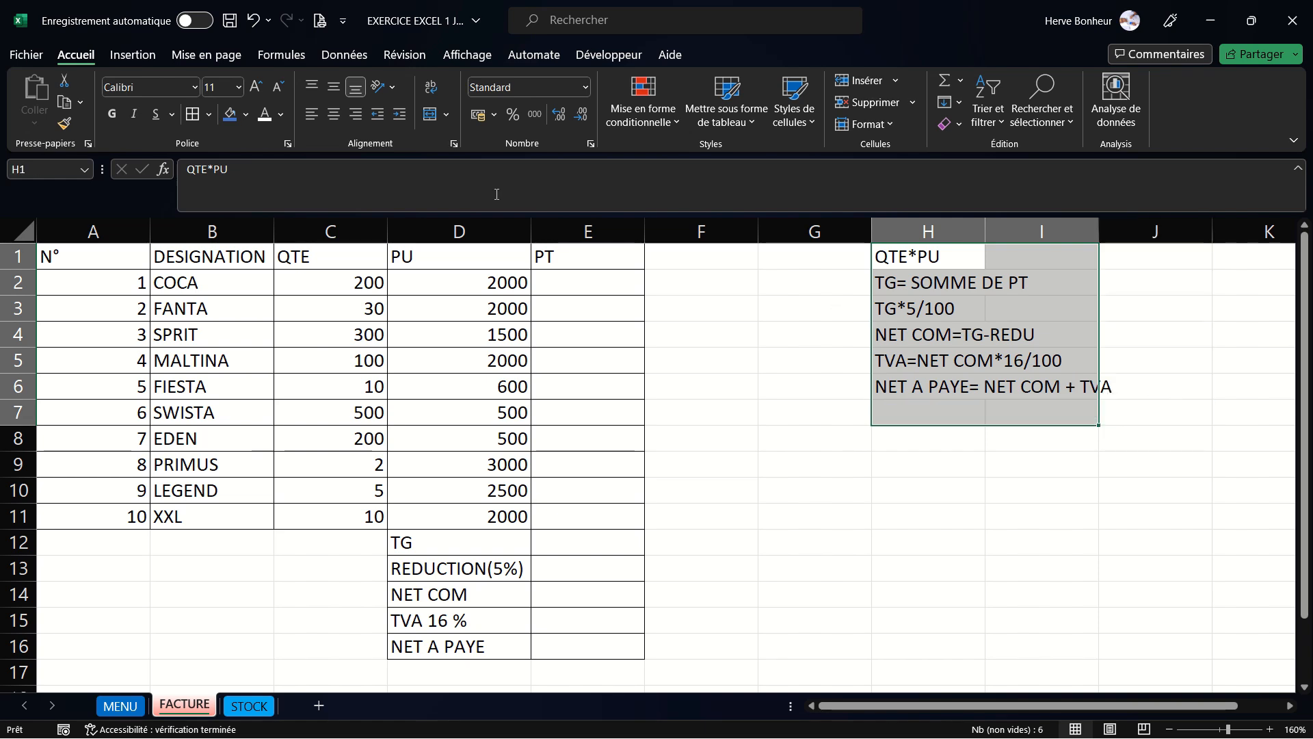
left_click(233, 119)
left_click(797, 433)
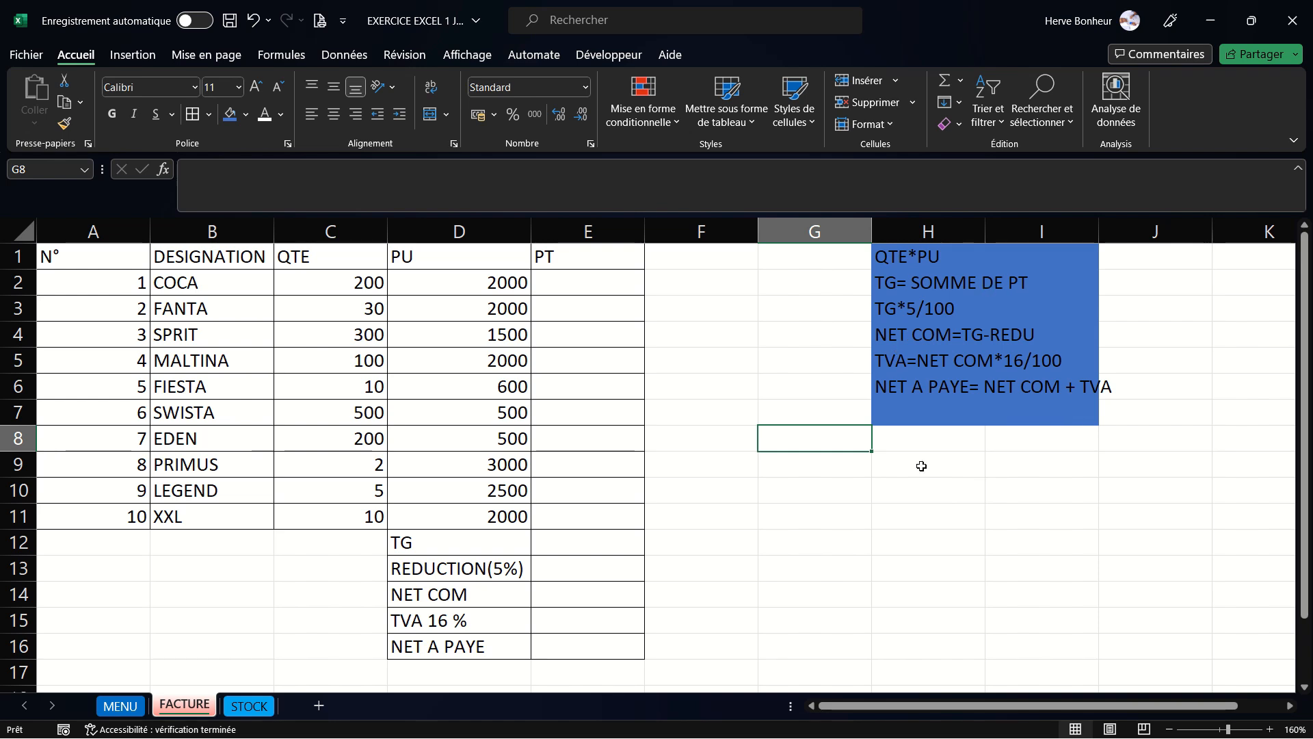
- Enter the formula +C2*D2 in cell E2 to compute the first line's total price
left_click(552, 282)
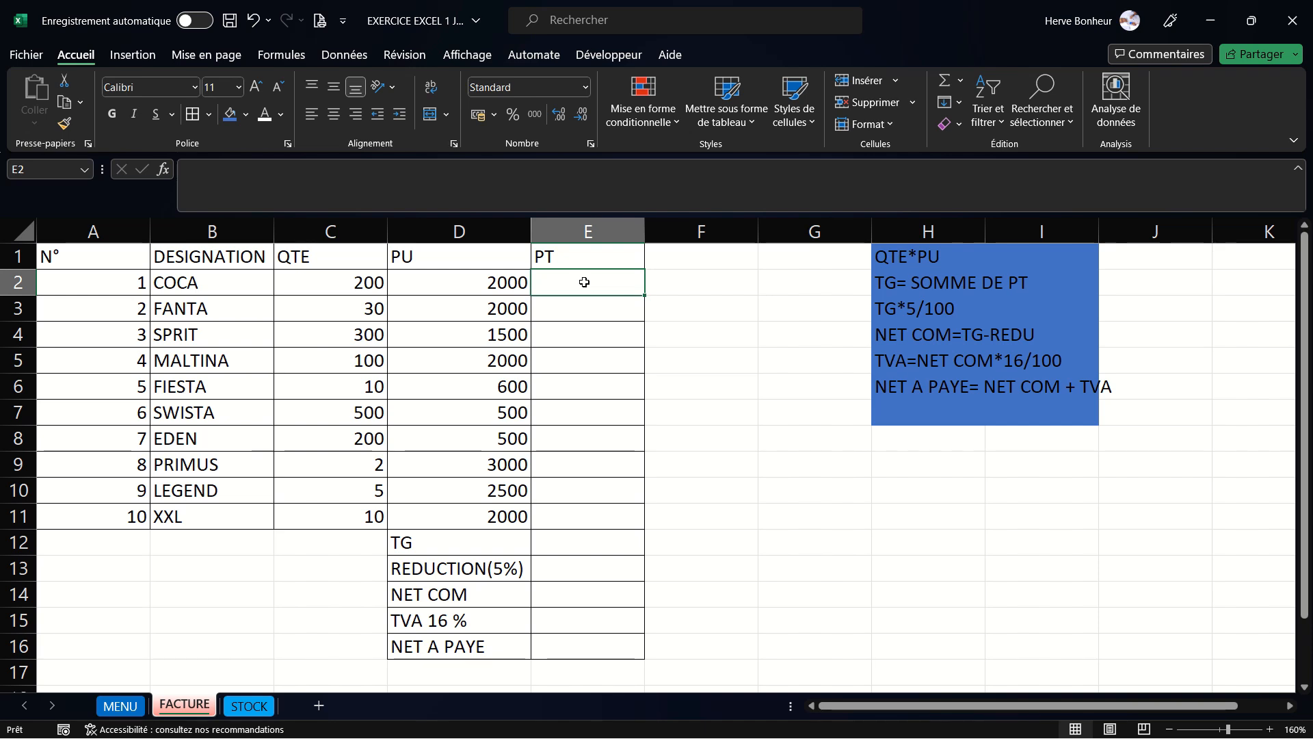
type("+")
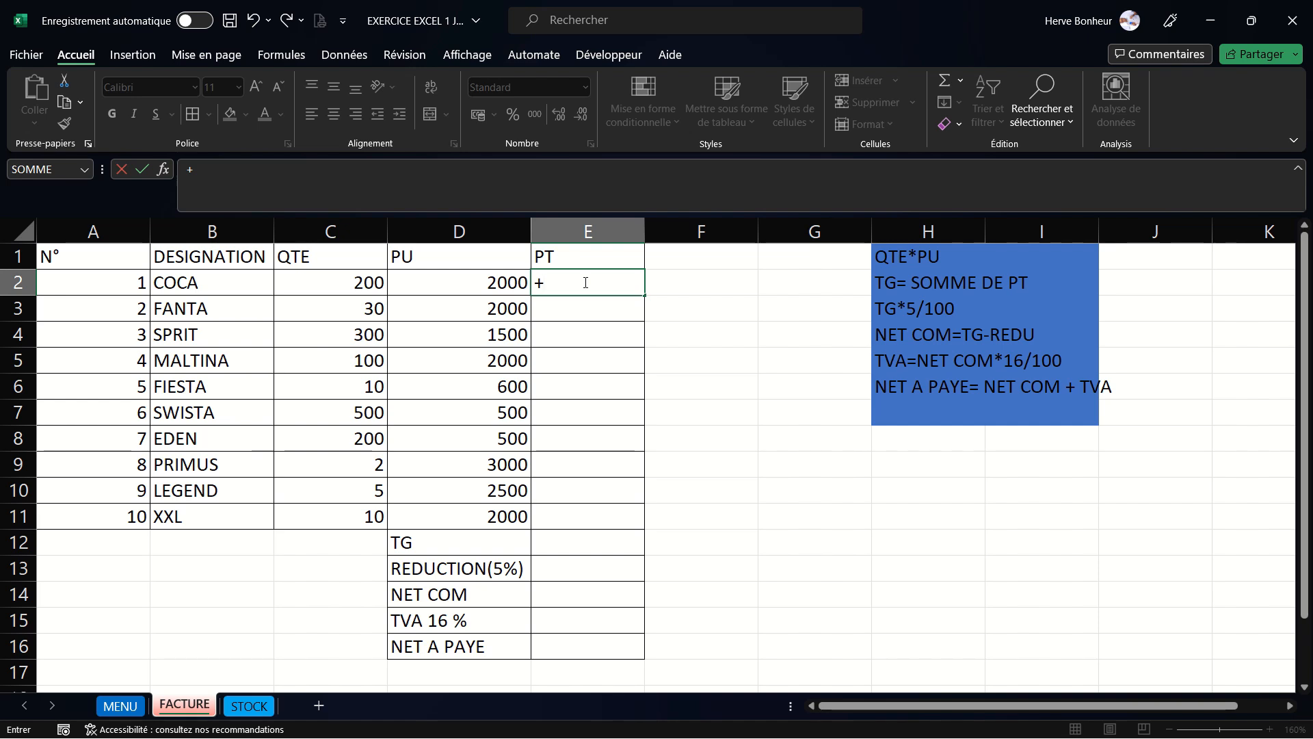
left_click(349, 280)
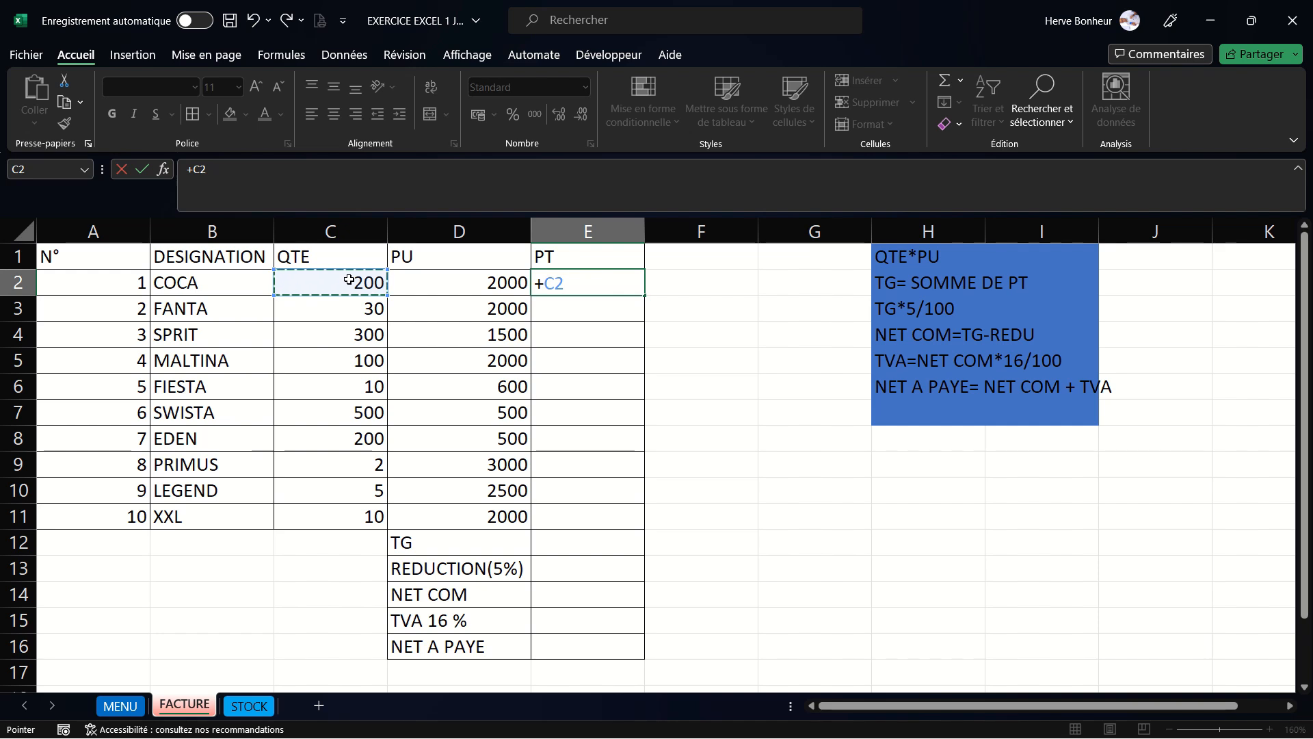
type("*")
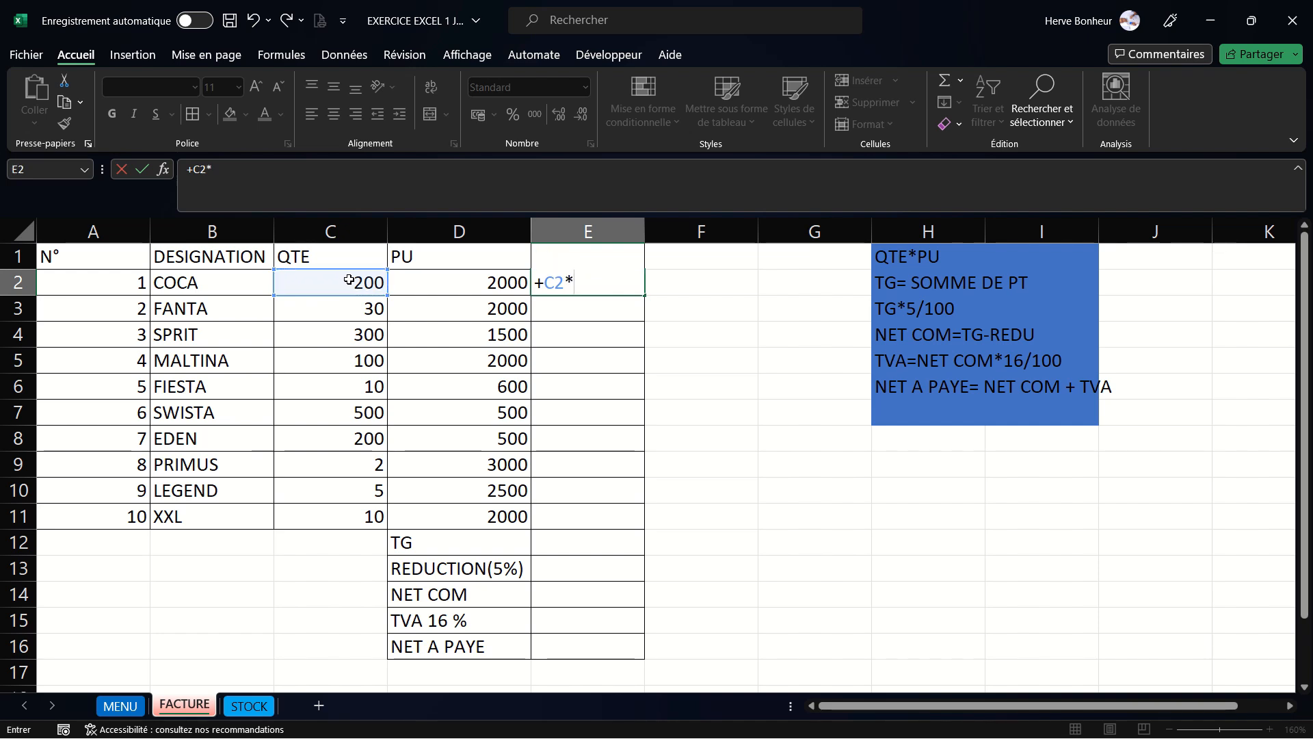
left_click(472, 284)
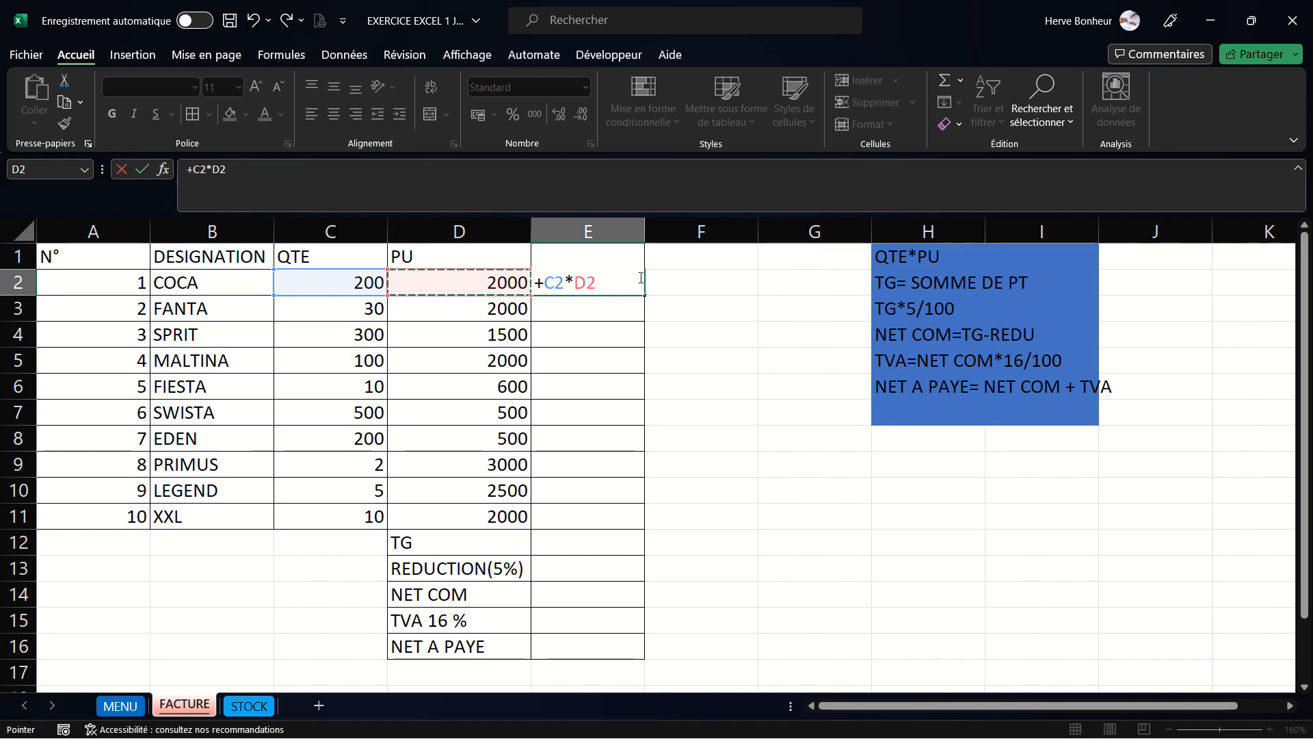
key("Return")
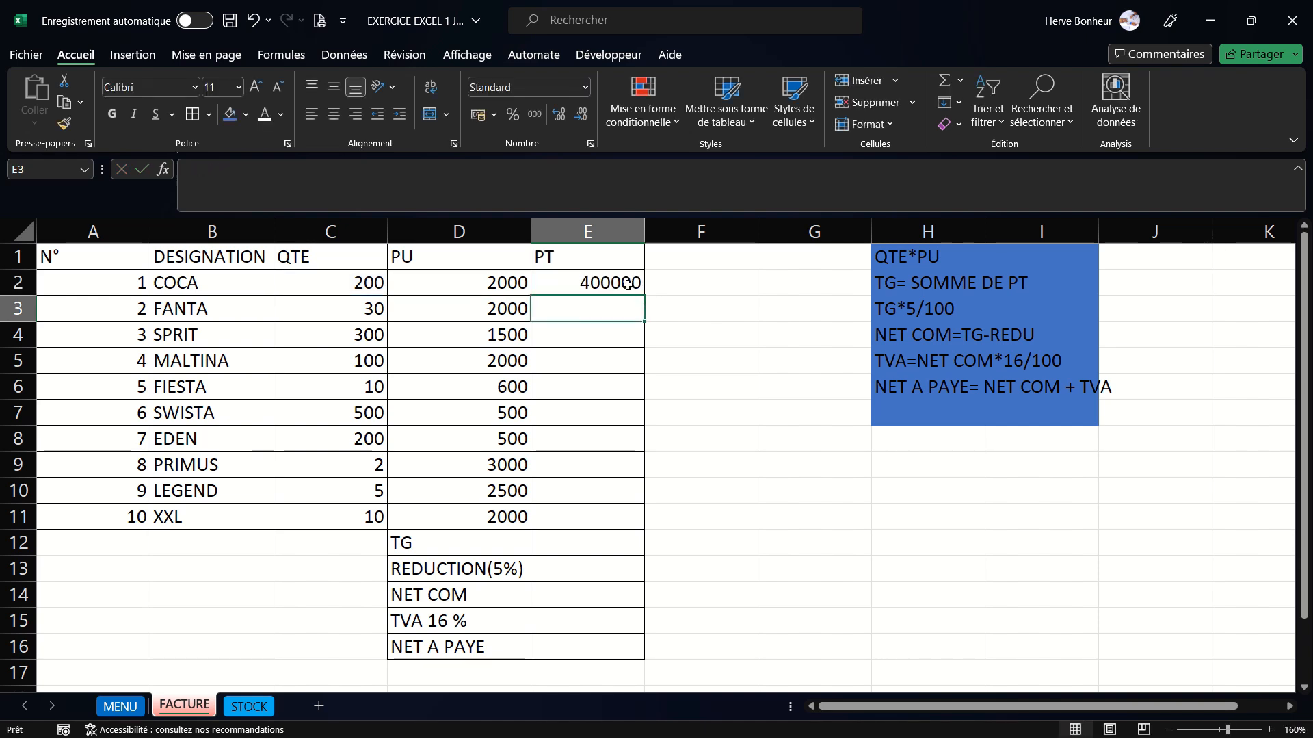
- Copy the E2 formula down to E11 and inspect the copied formulas in the PT column
left_click(627, 284)
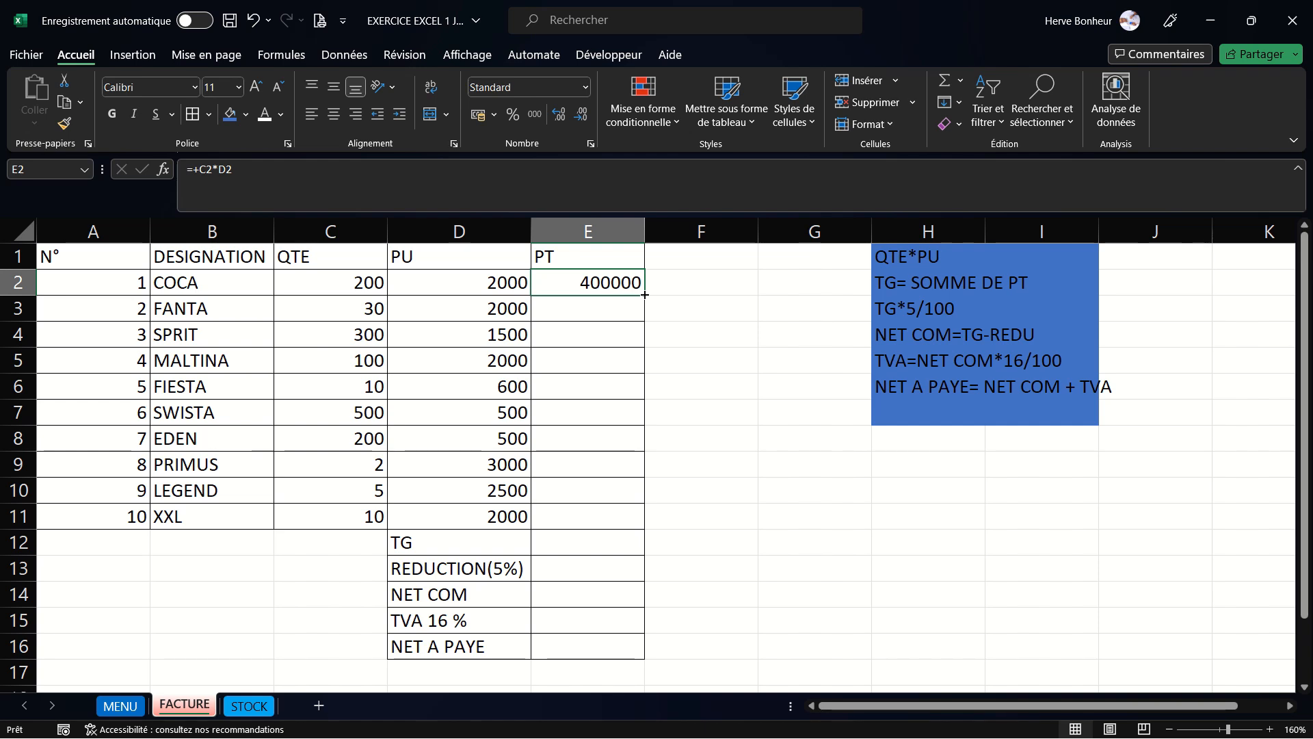
left_click_drag(644, 295, 621, 519)
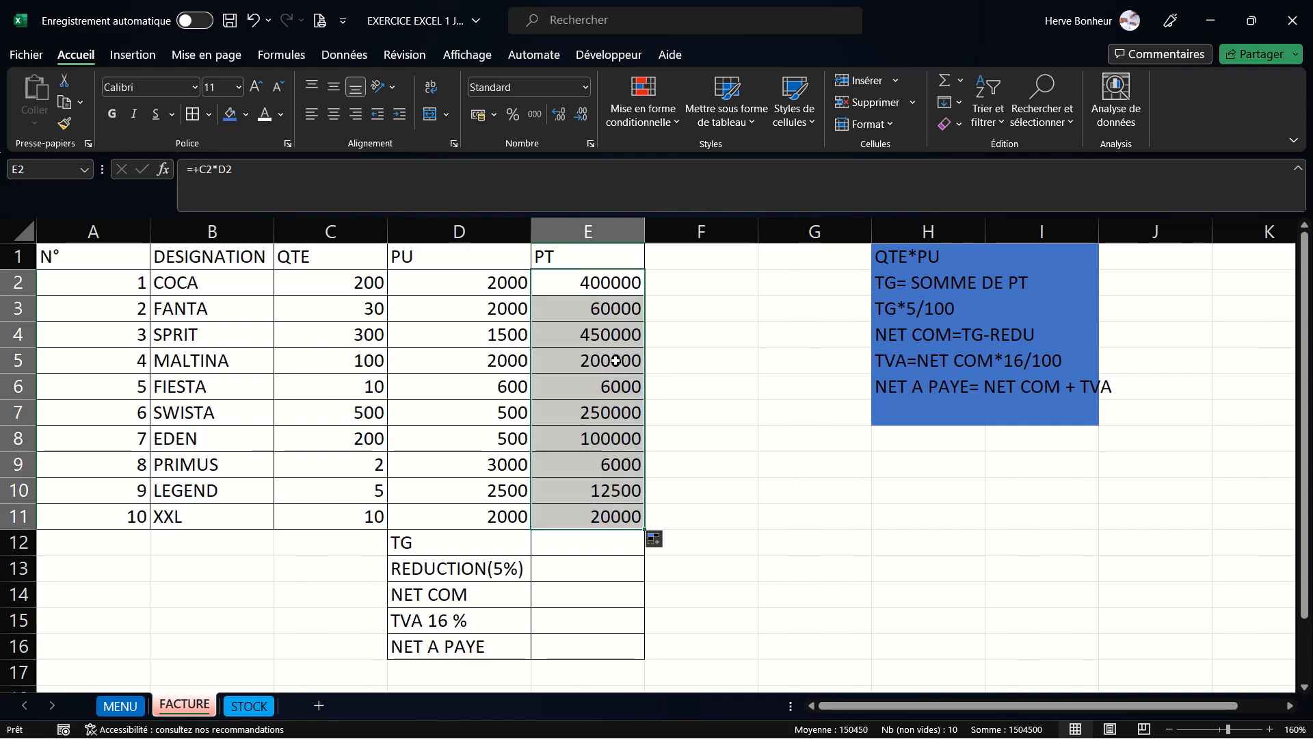
left_click(612, 308)
left_click(620, 340)
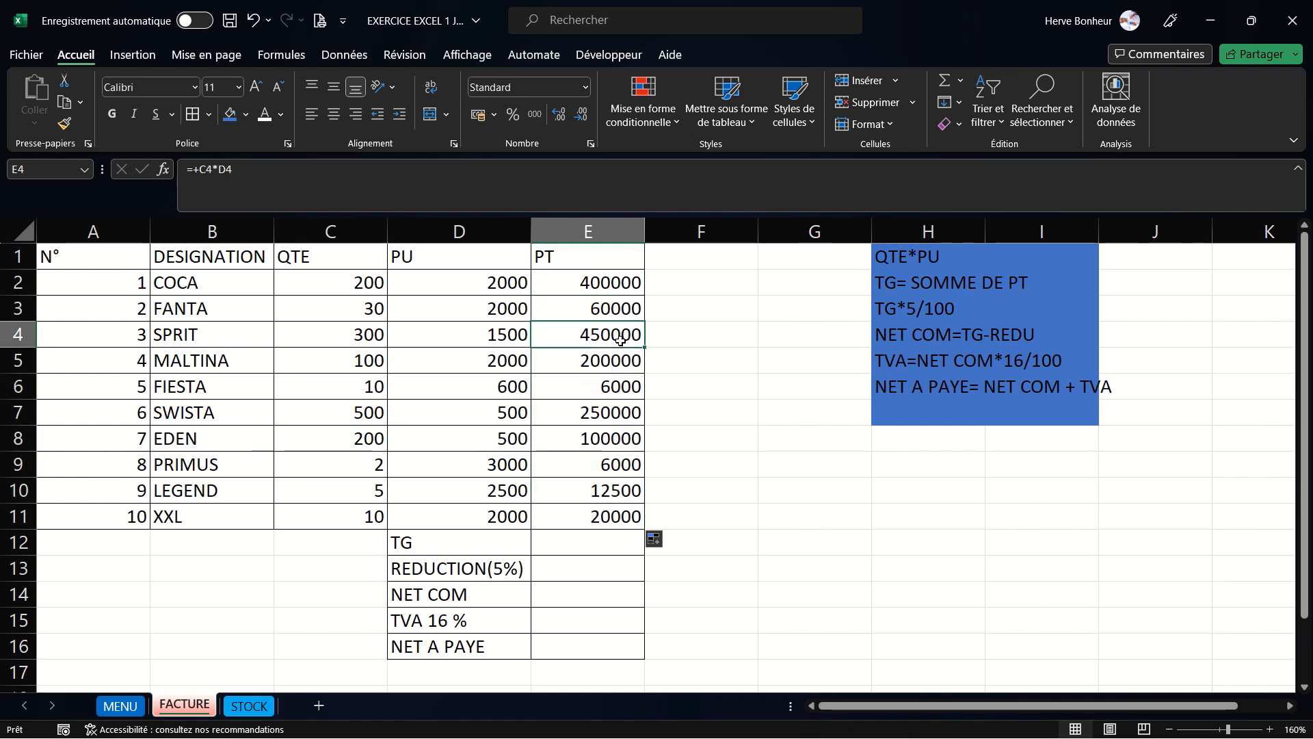
left_click(608, 522)
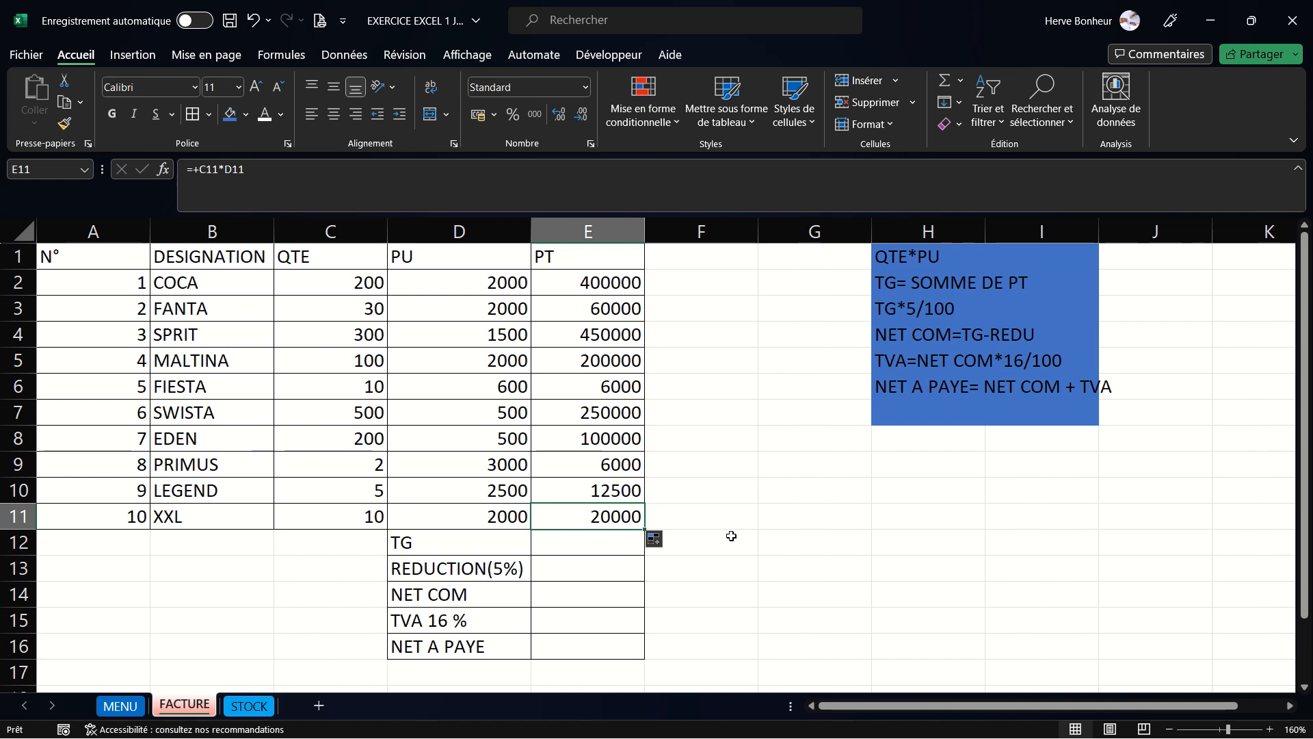
- Compute TG in E12 as the AutoSum of E2:E11
left_click(601, 545)
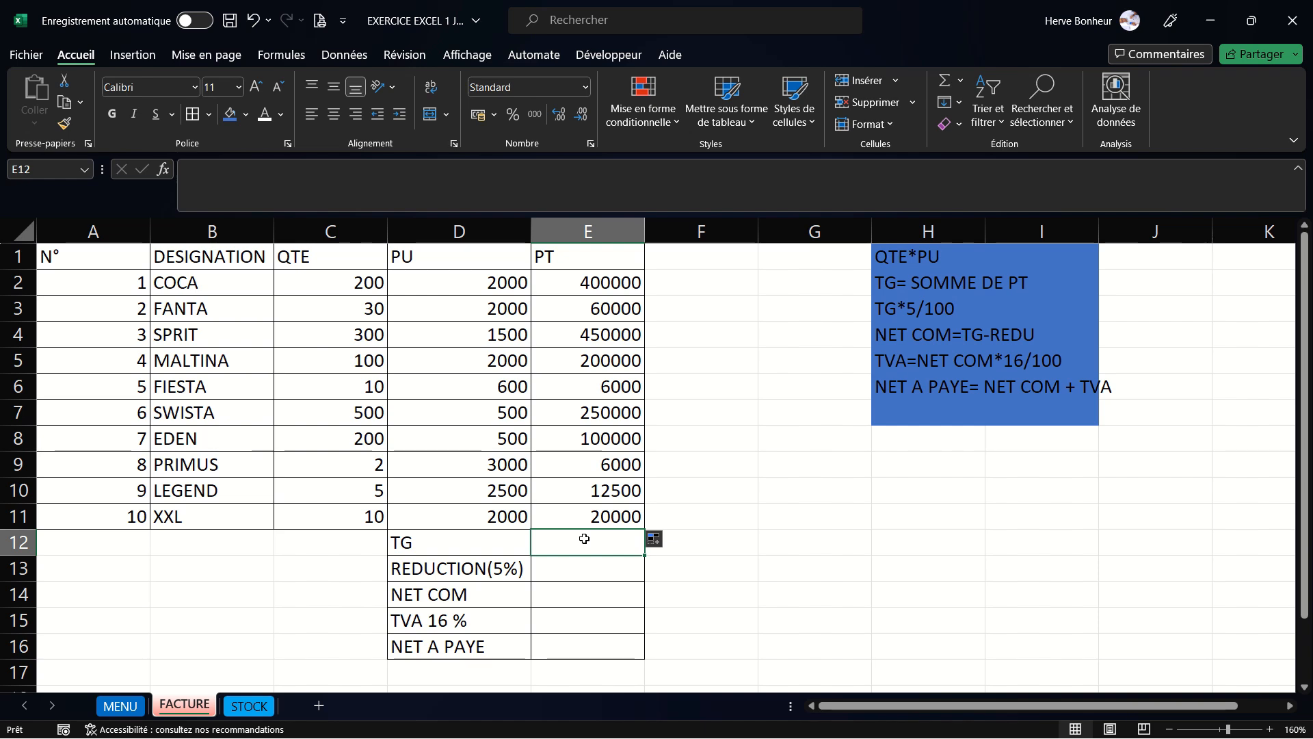
type("+")
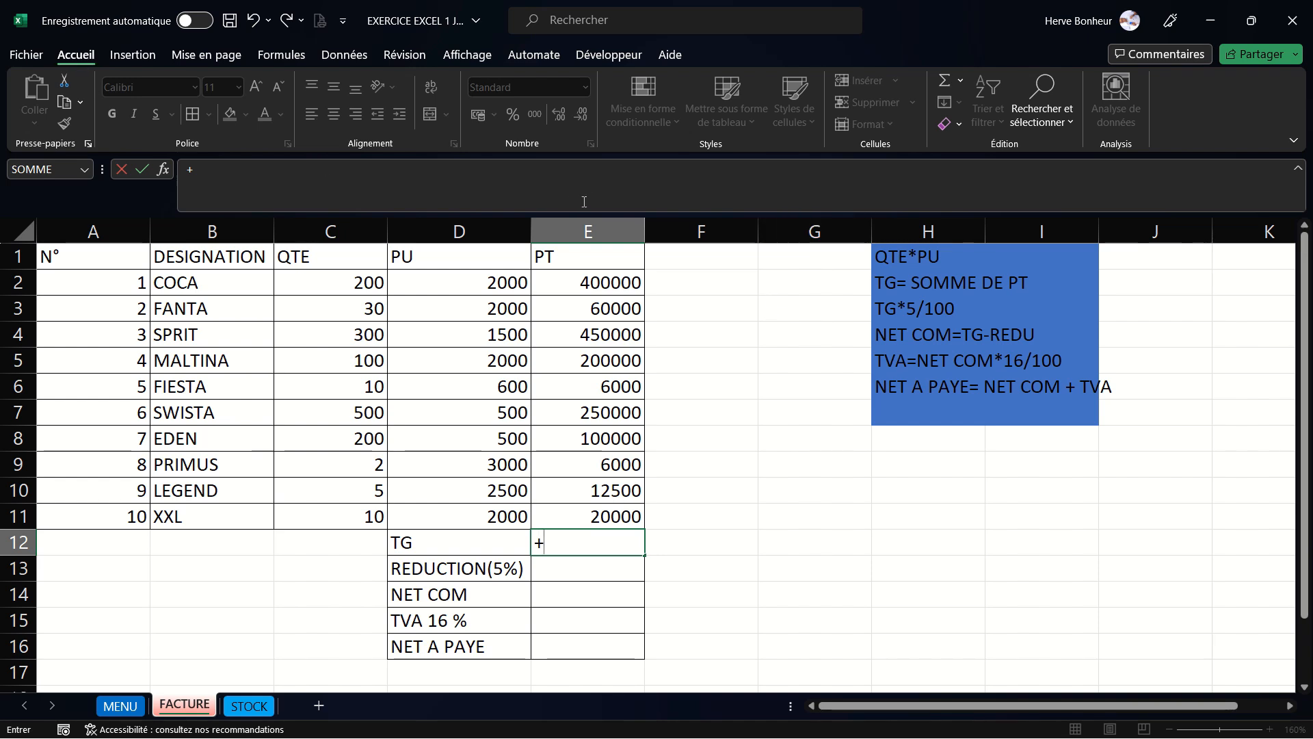
left_click(945, 83)
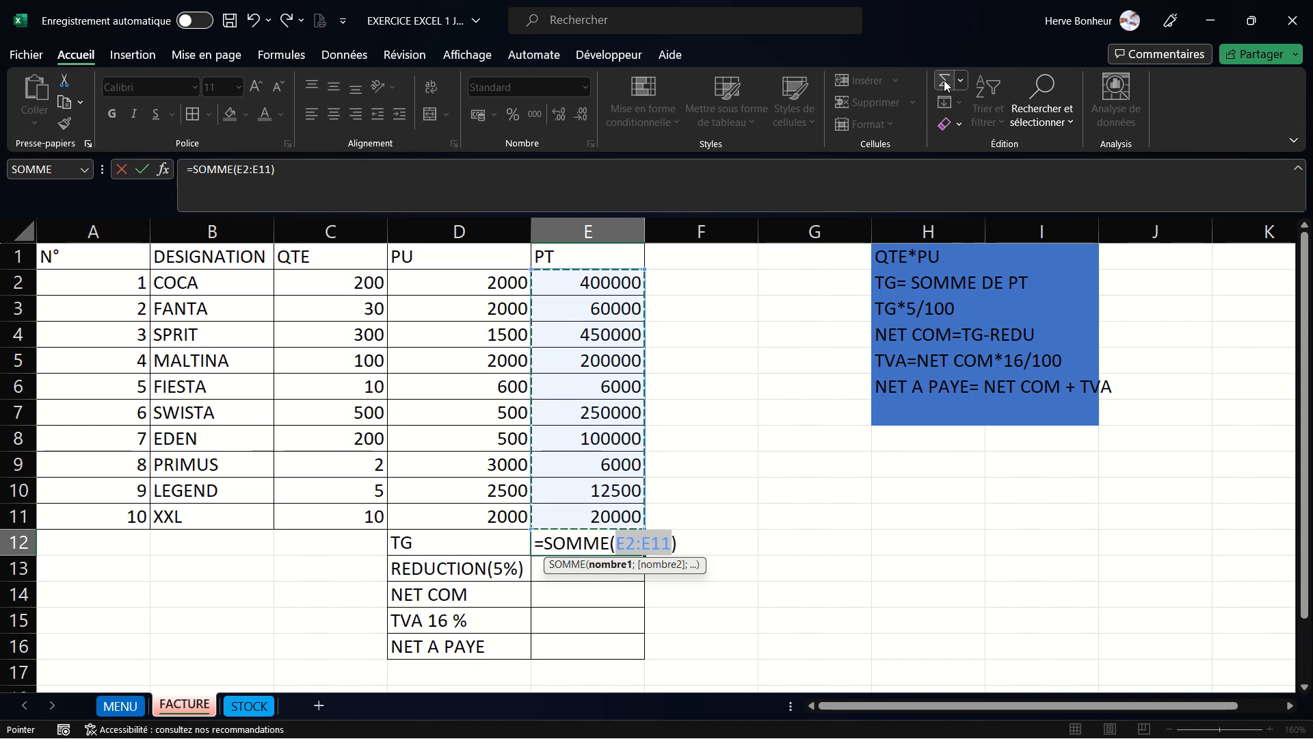
key("Return")
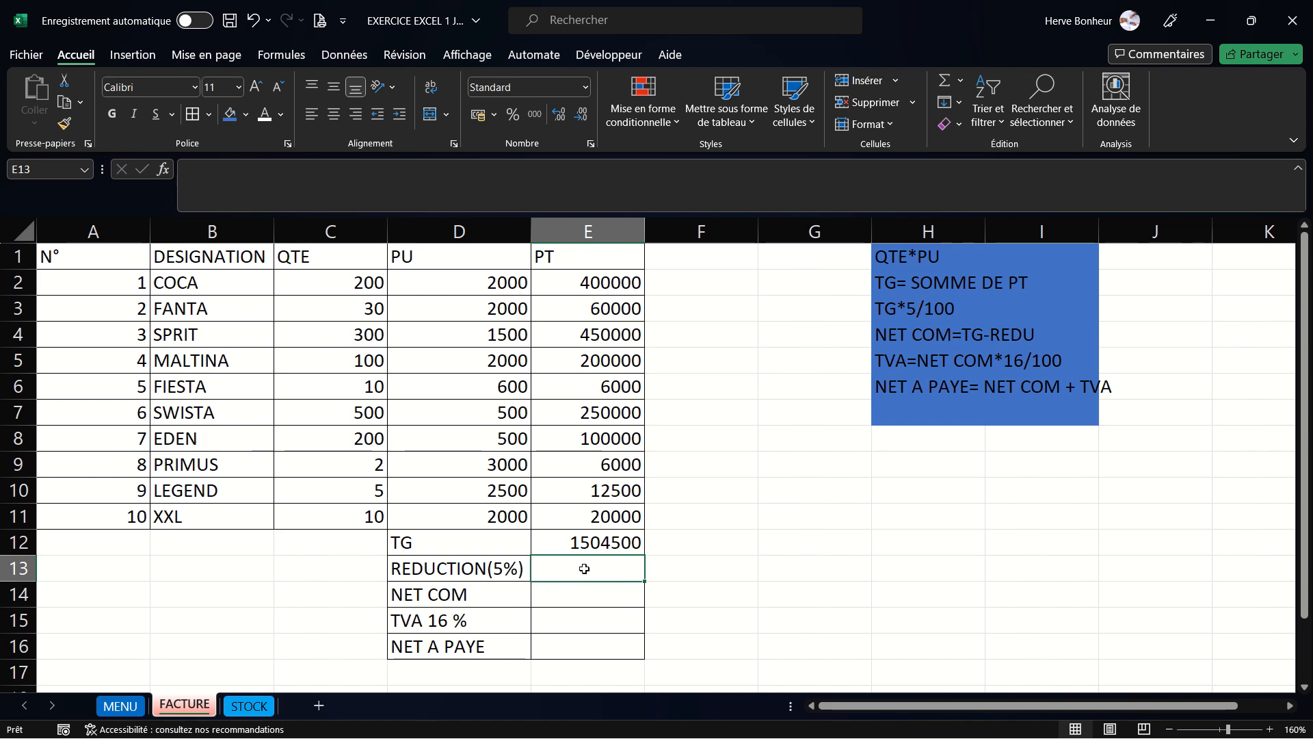
- Enter the formula +E12*5/100 in E13 to compute the 5% reduction on TG
type("+")
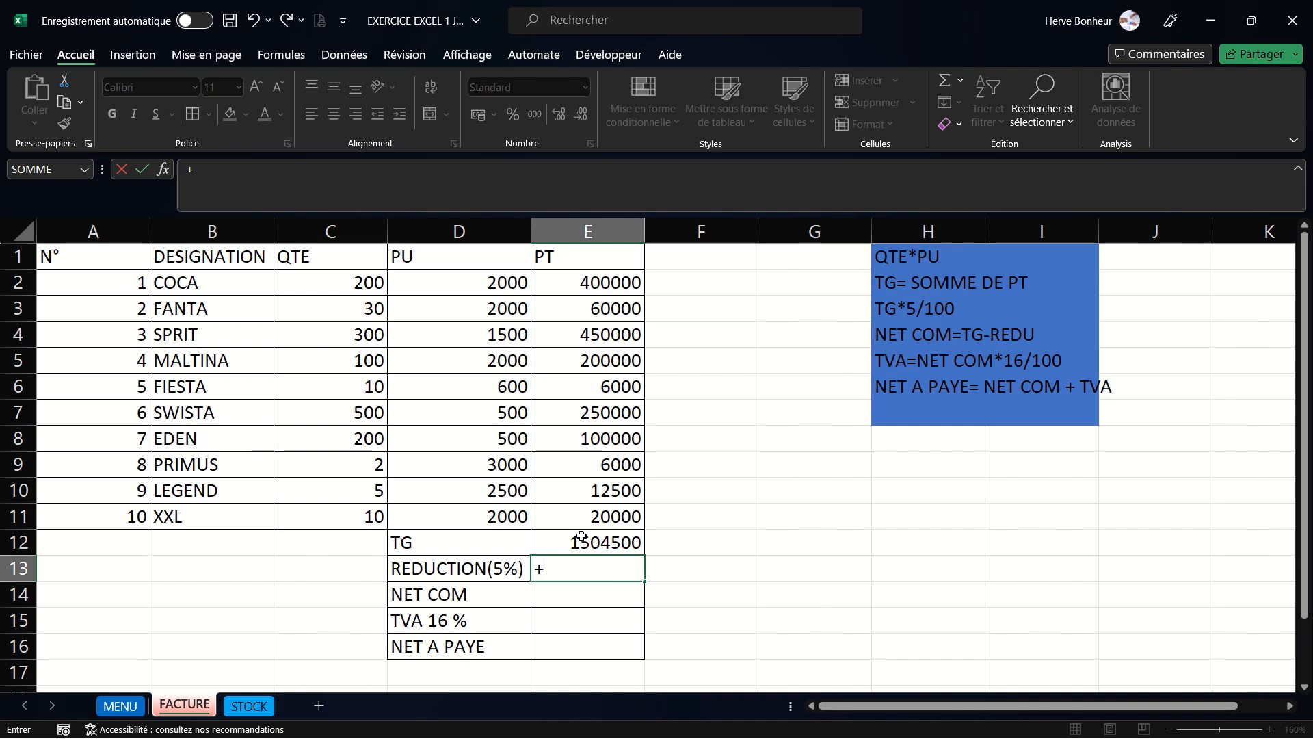
left_click(583, 538)
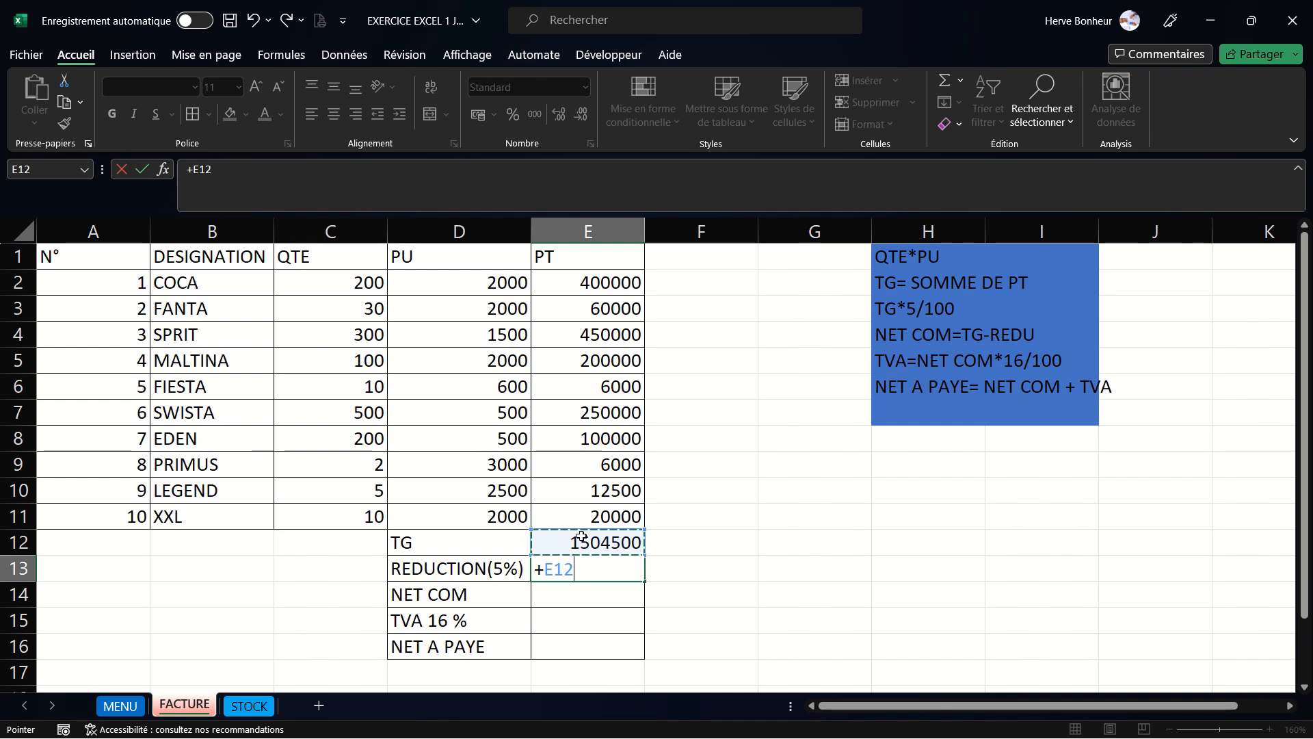
type("*")
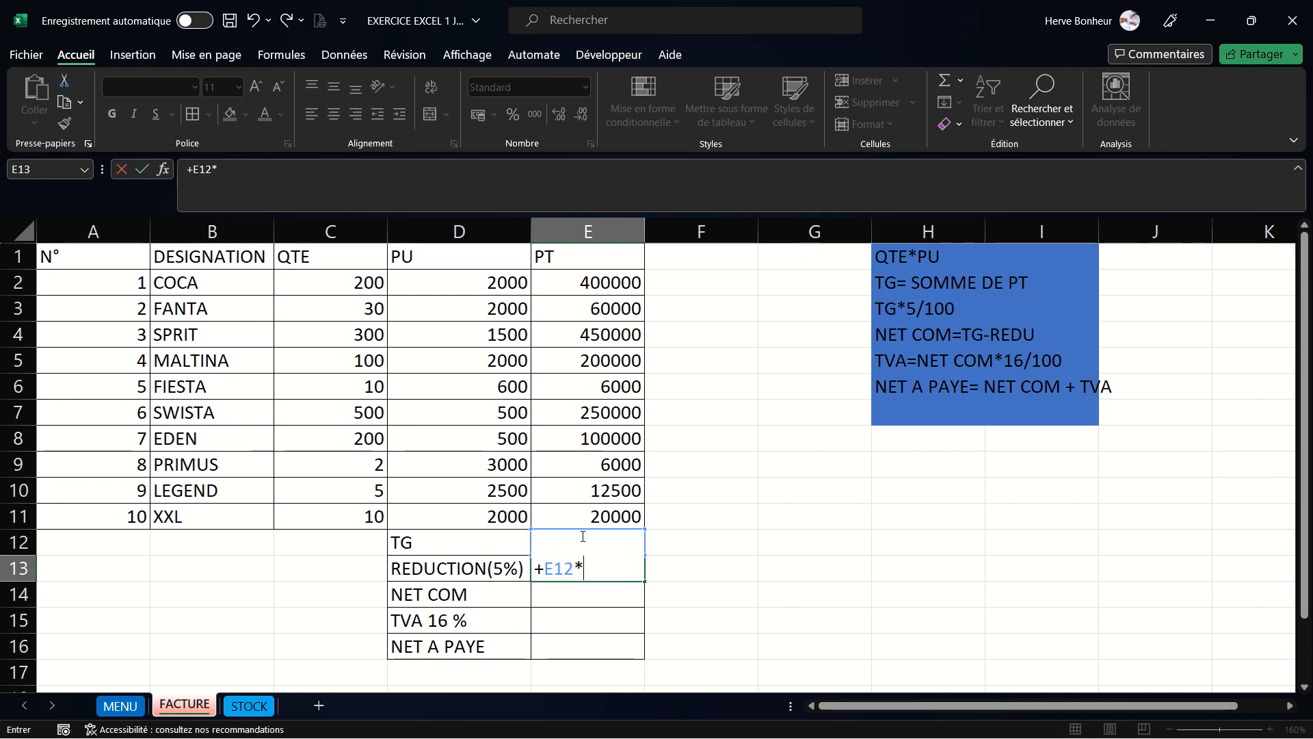
type("5/100")
key("Return")
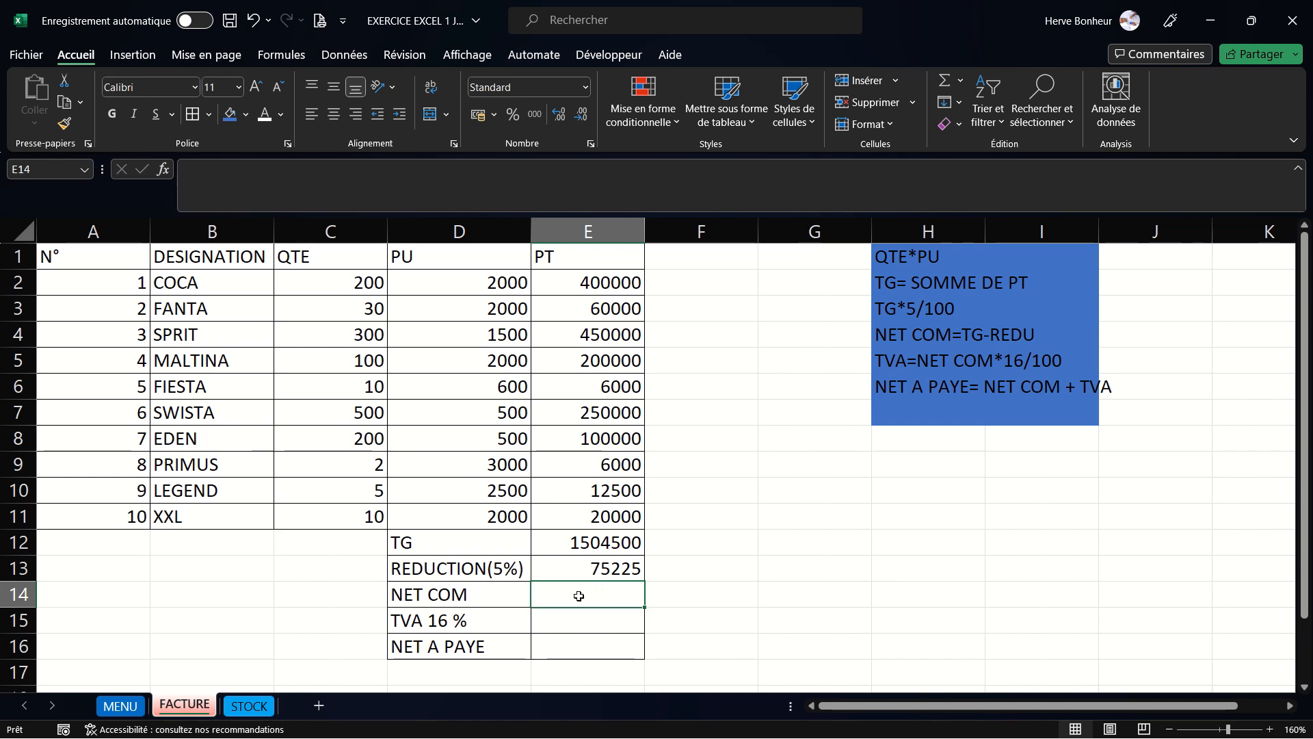
type("+")
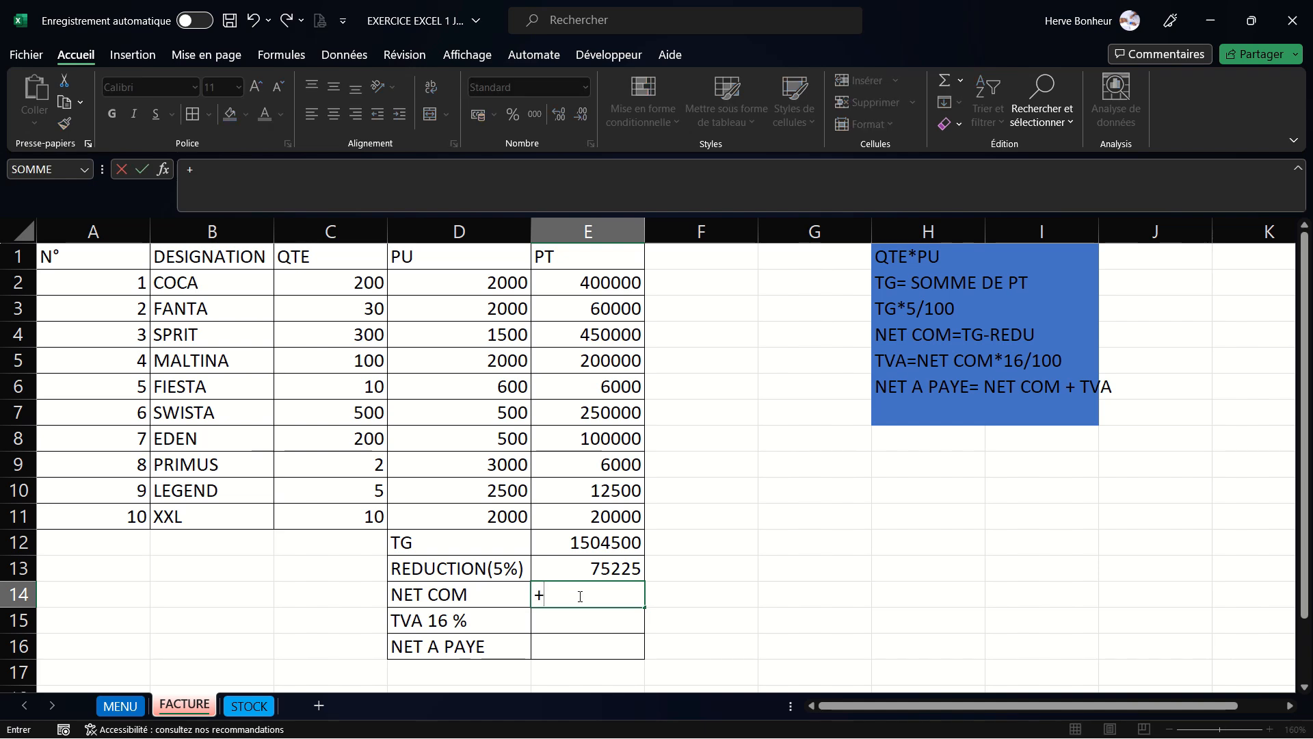
left_click(594, 536)
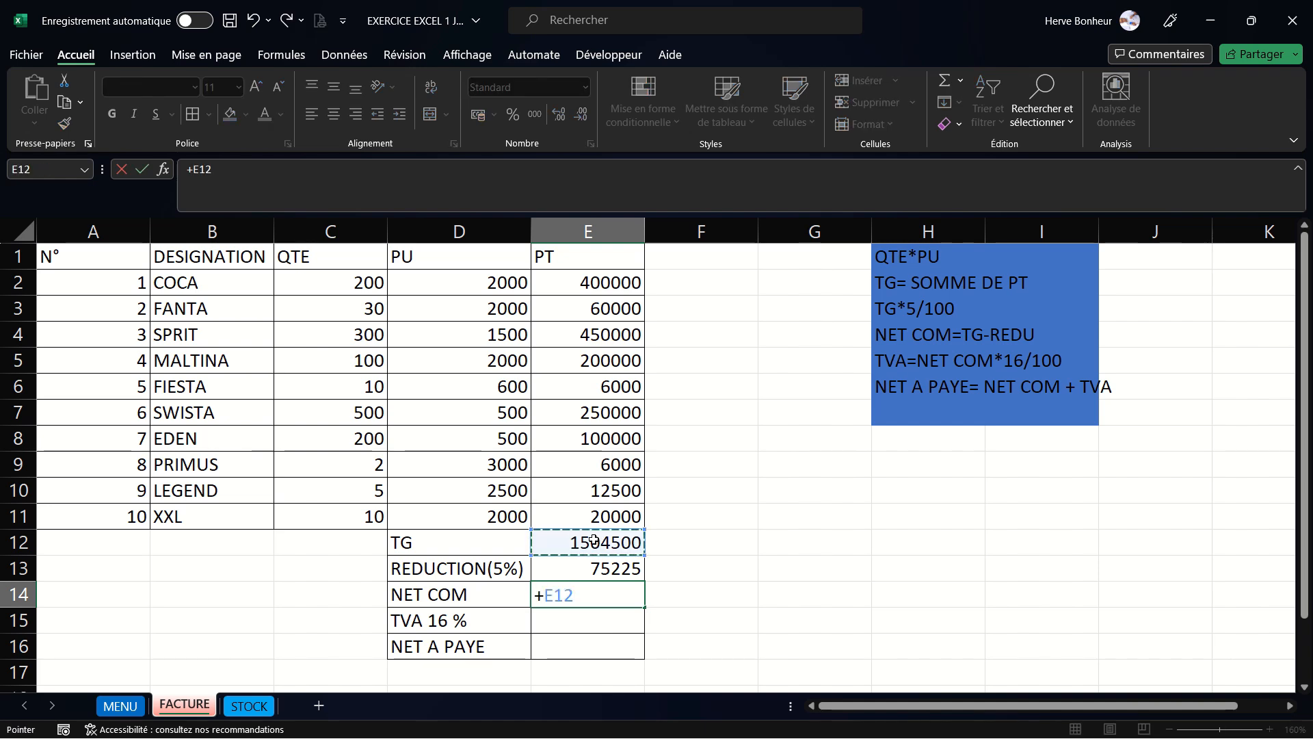
type("-")
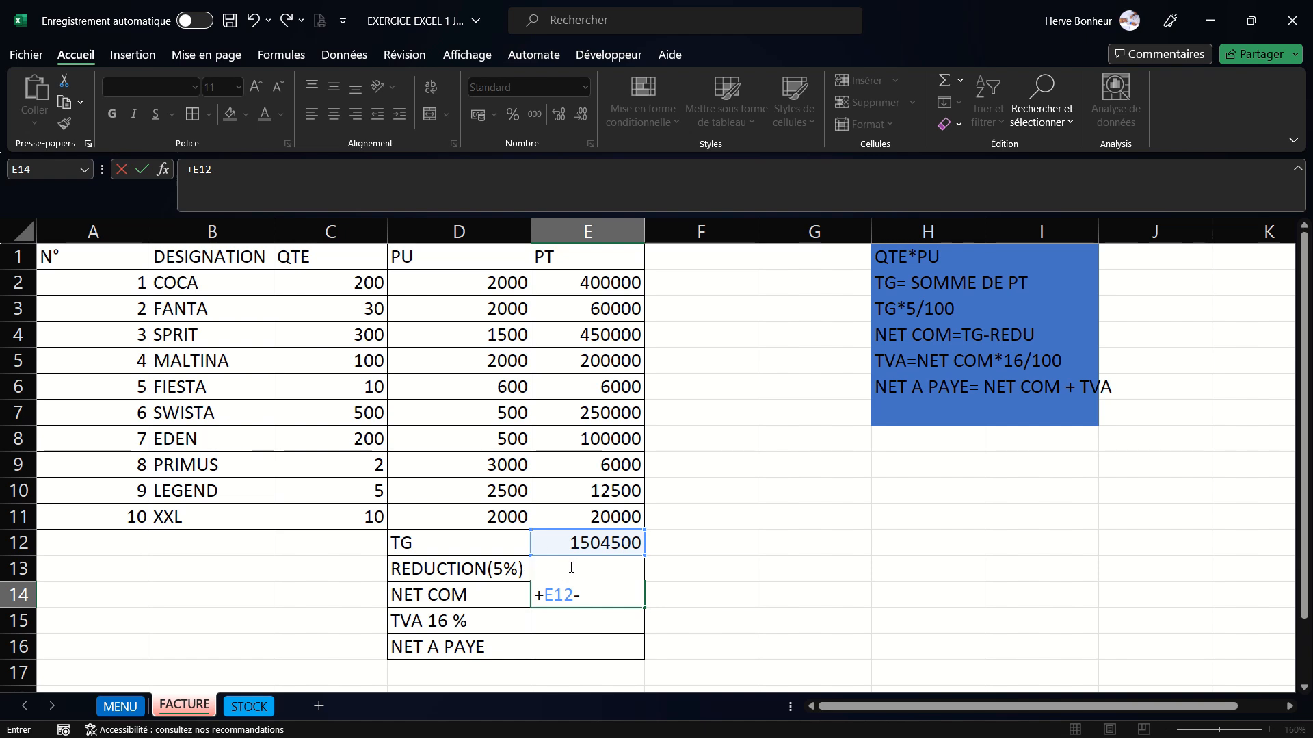
key("BackSpace")
key("BackSpace")
key("BackSpace")
key("BackSpace")
key("Escape")
left_click(716, 570)
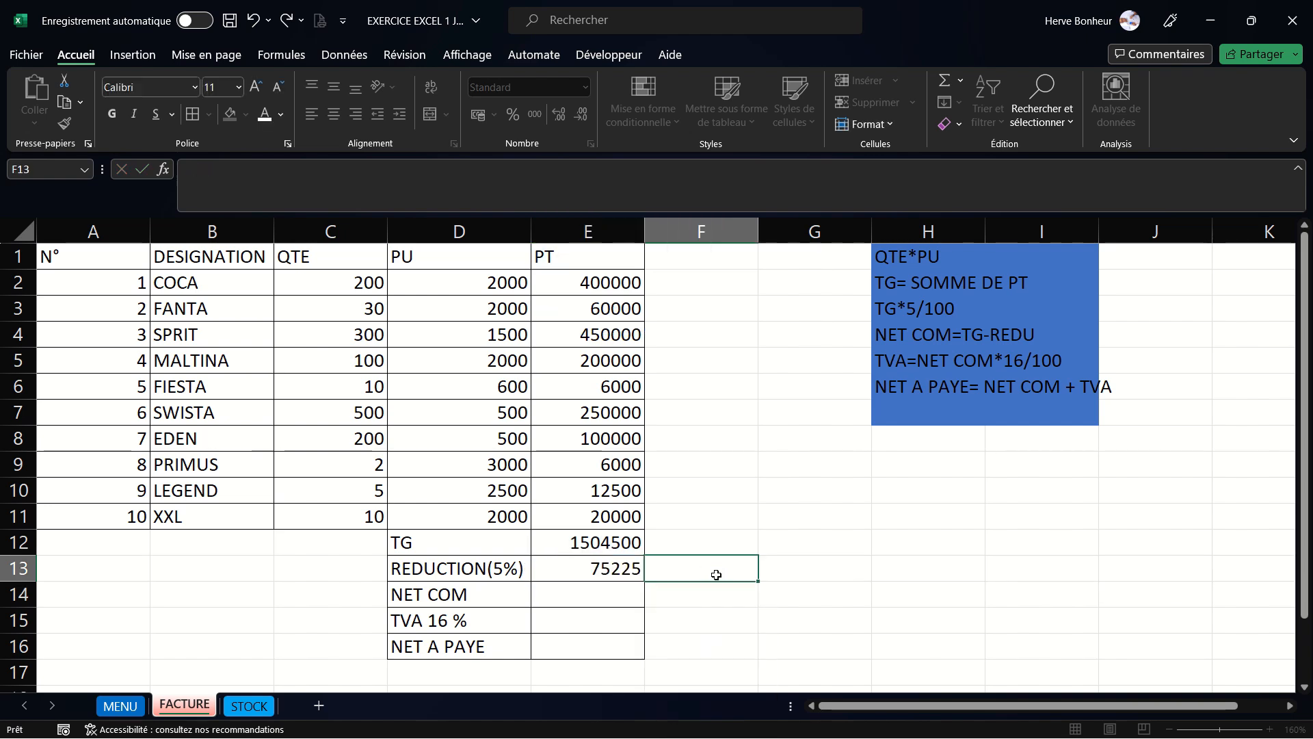
left_click(1167, 729)
left_click(1168, 729)
left_click(1168, 729)
left_click(1168, 729)
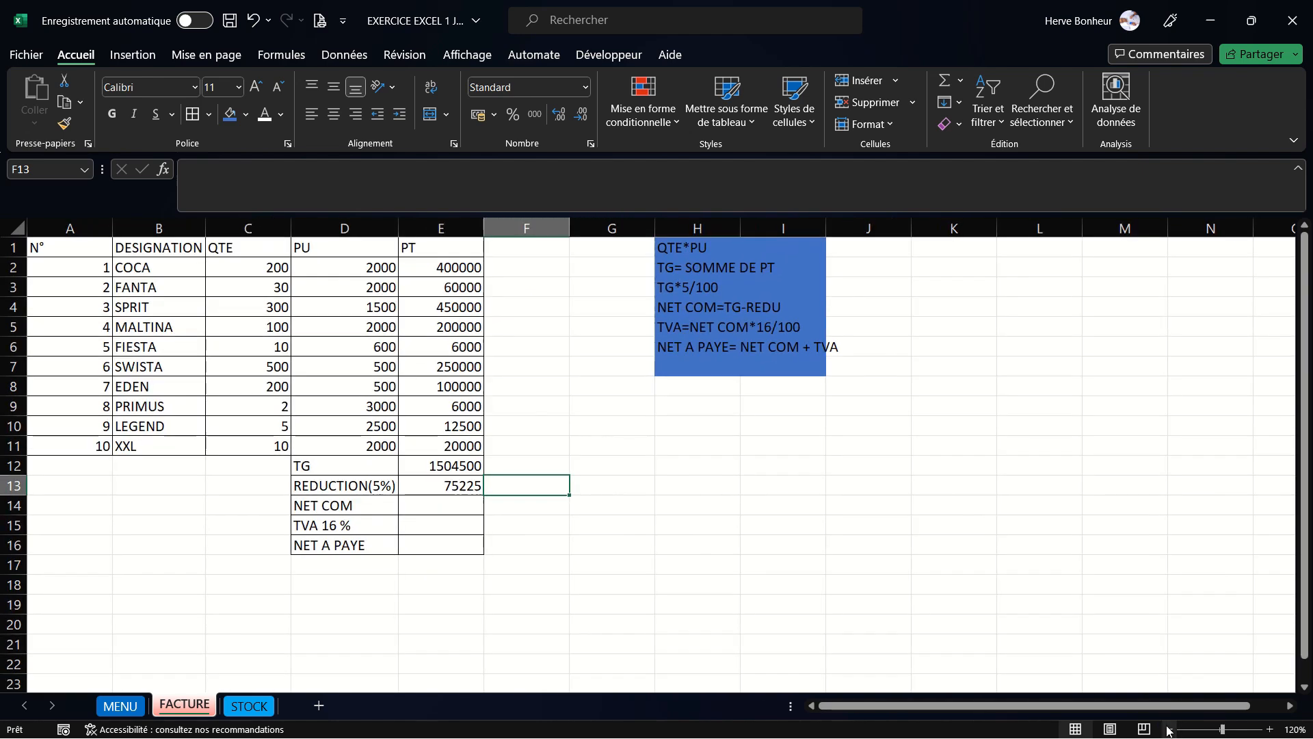
left_click(1168, 729)
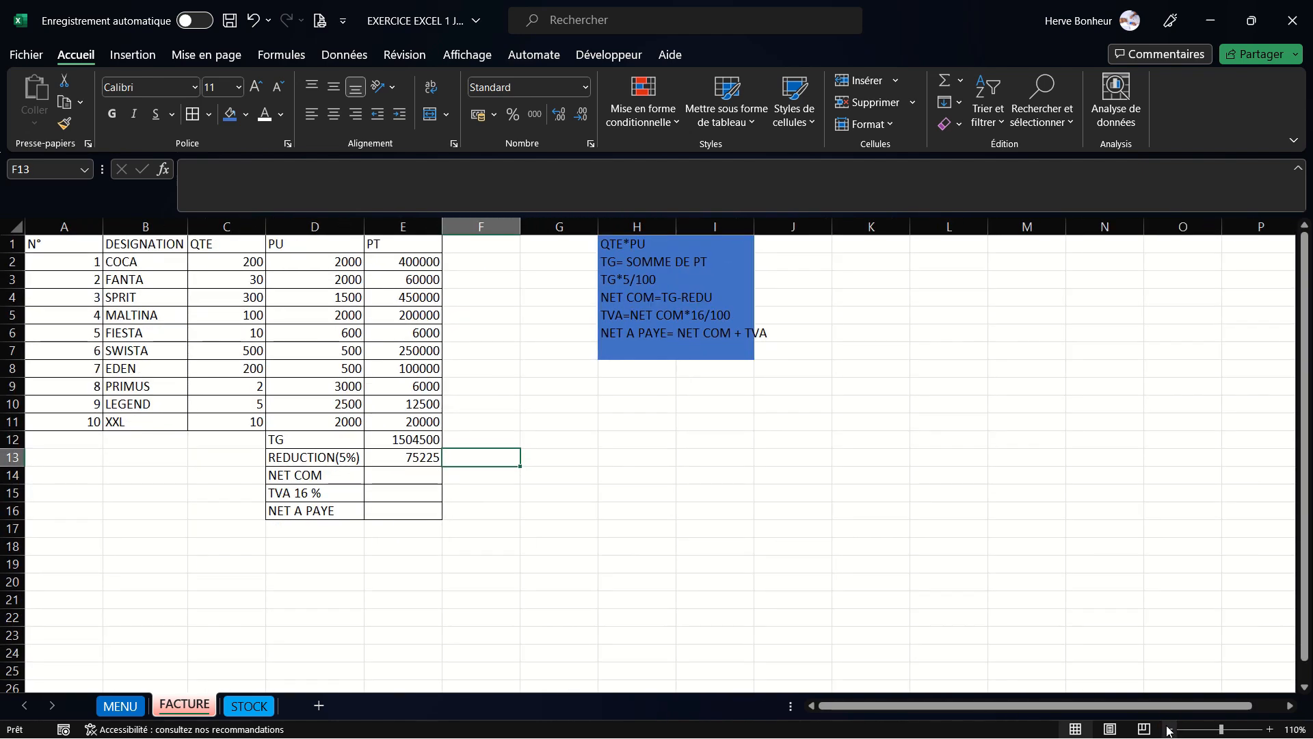
left_click(406, 478)
type("=")
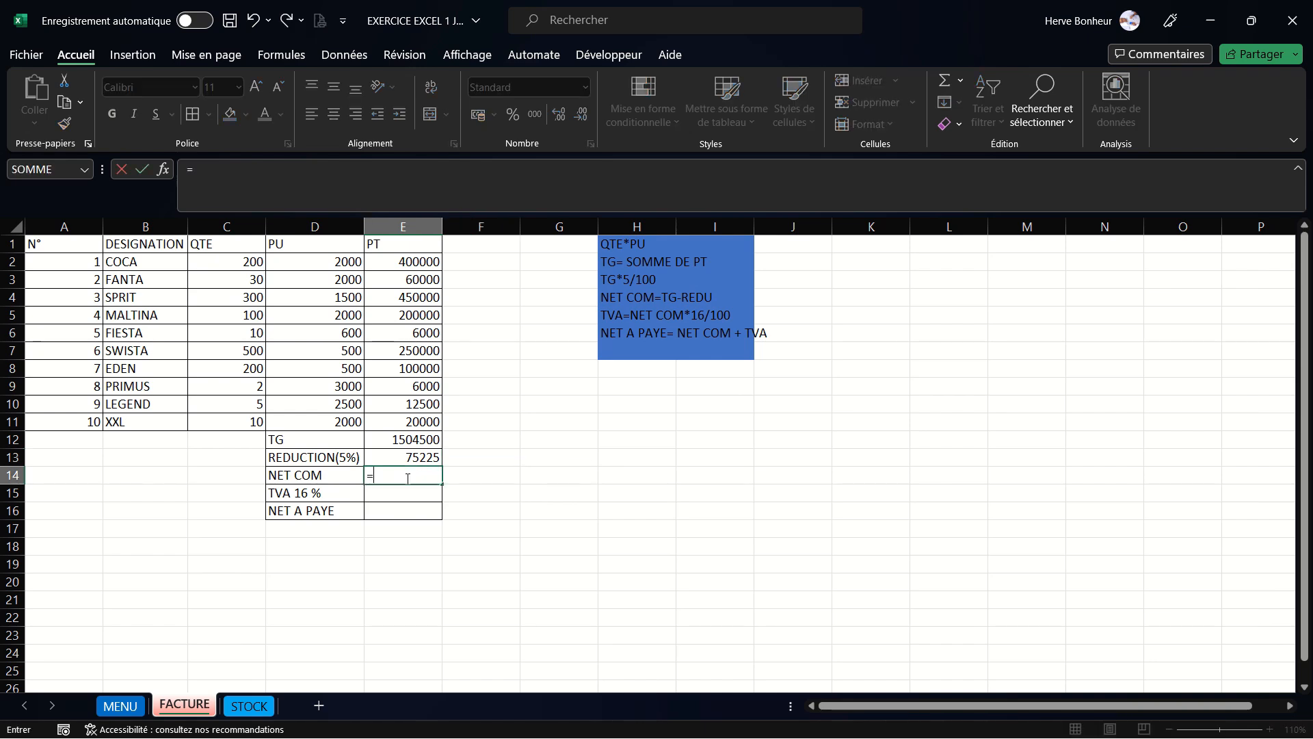
left_click(396, 439)
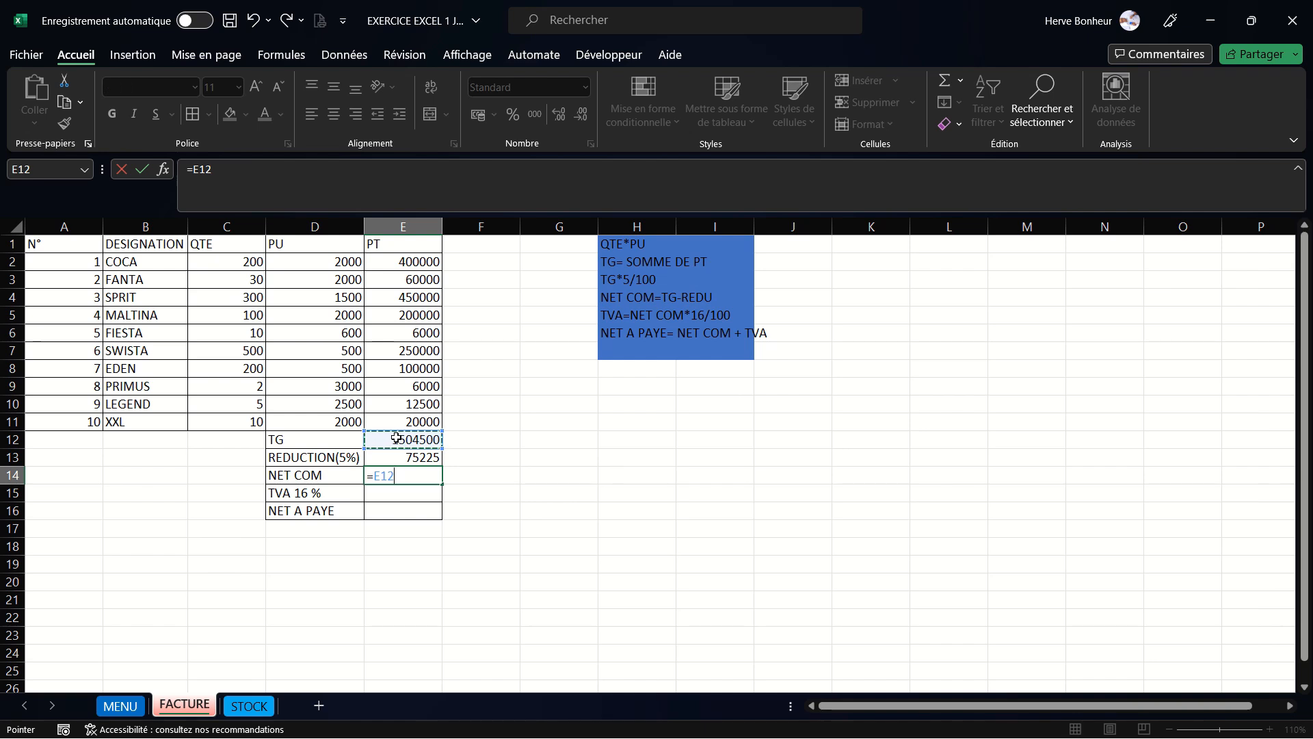
type("-")
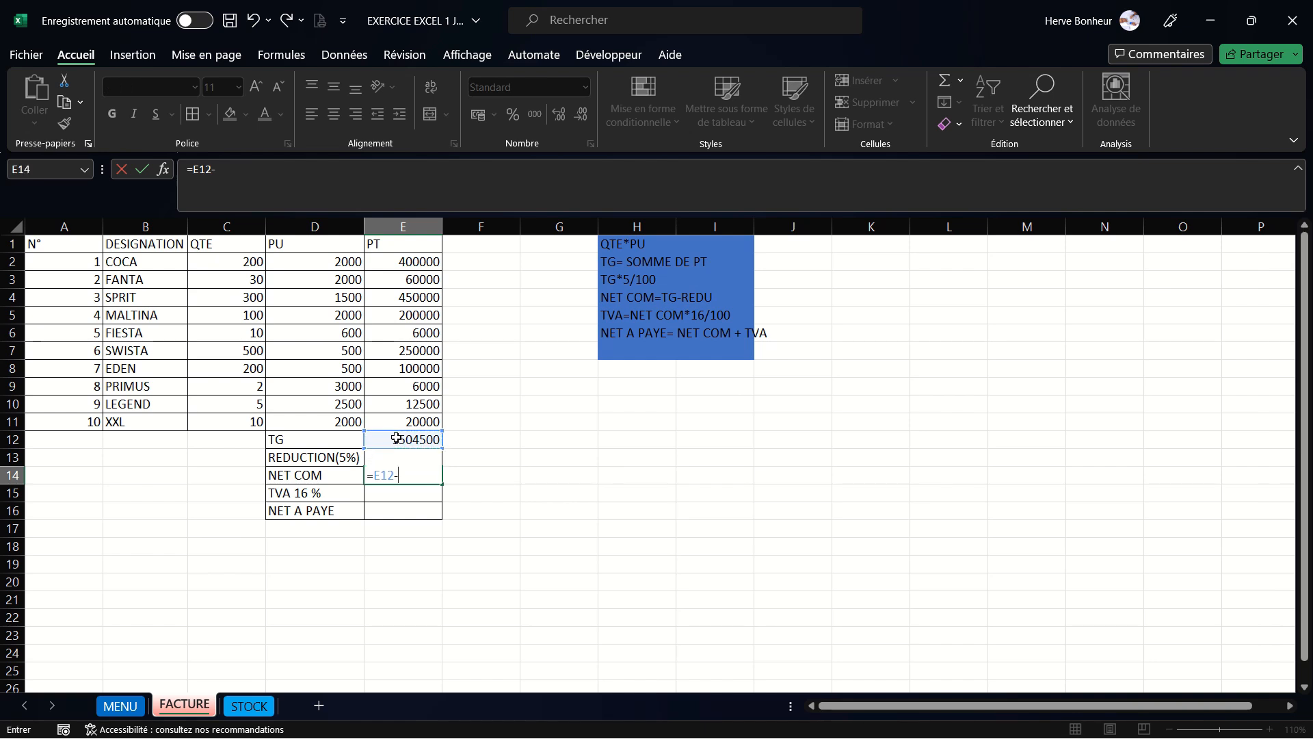
key("F2")
key("BackSpace")
key("BackSpace")
key("BackSpace")
key("BackSpace")
key("BackSpace")
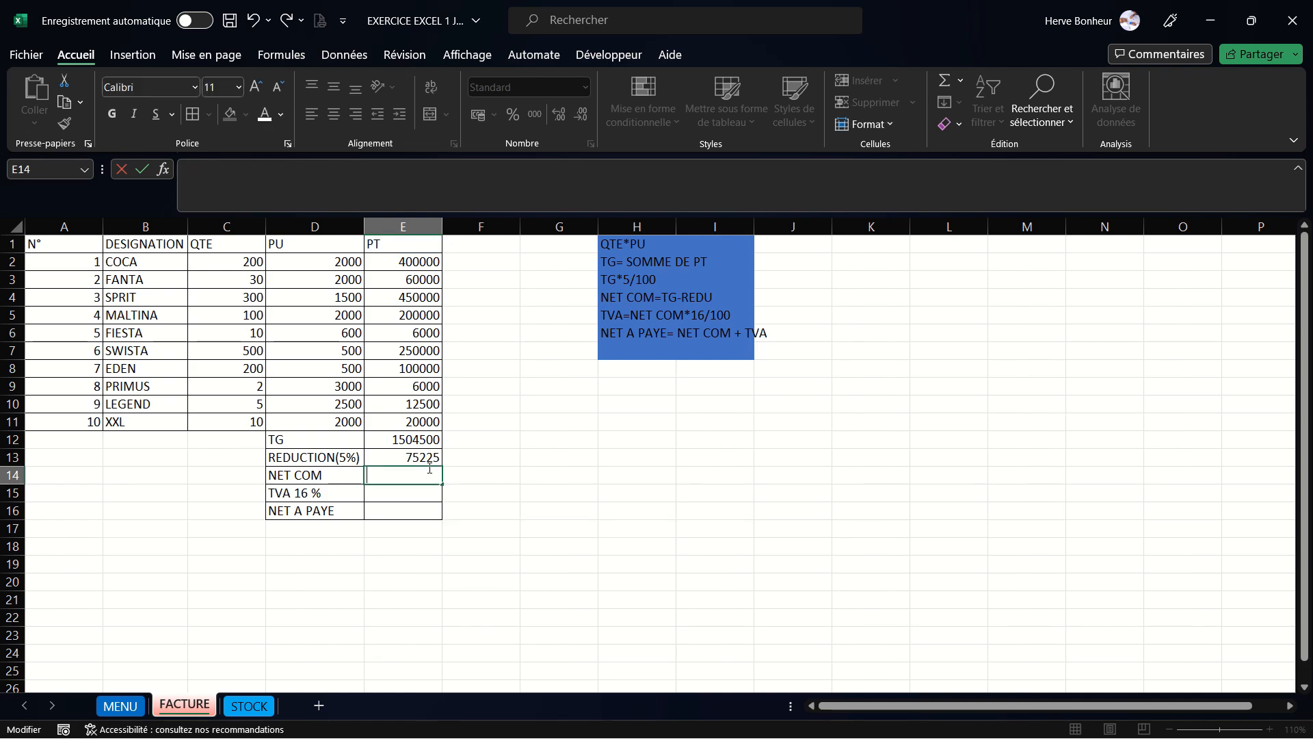
left_click(517, 513)
- Enter the formula =E12-E13 in E14 to compute NET COM as TG minus the reduction
left_click(1171, 729)
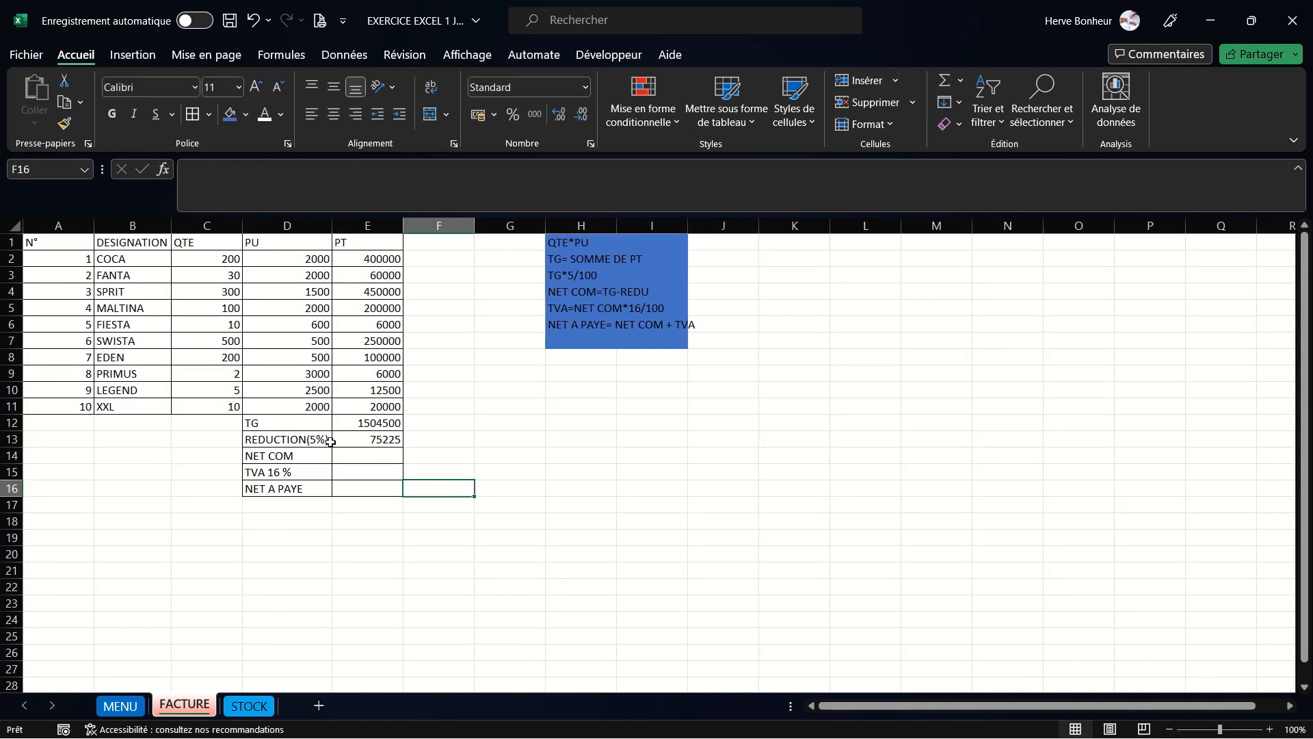
left_click(364, 457)
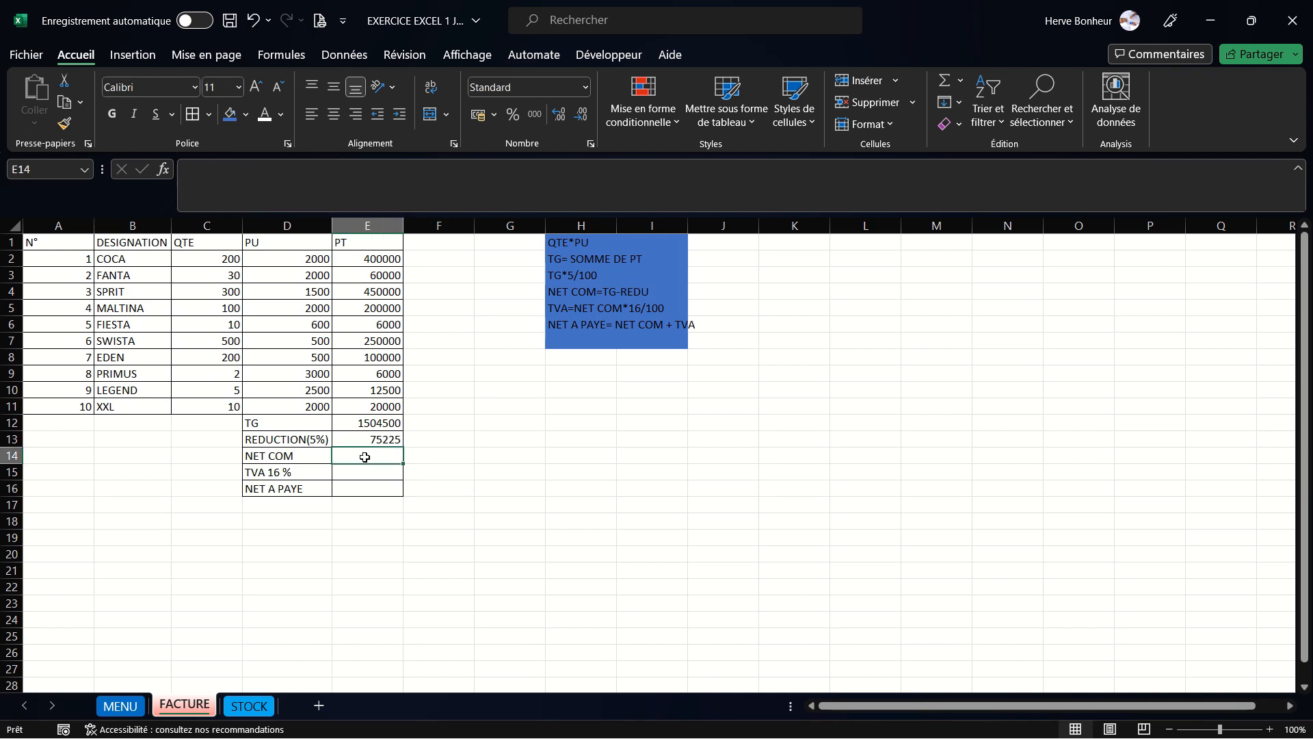
type("=")
left_click(366, 424)
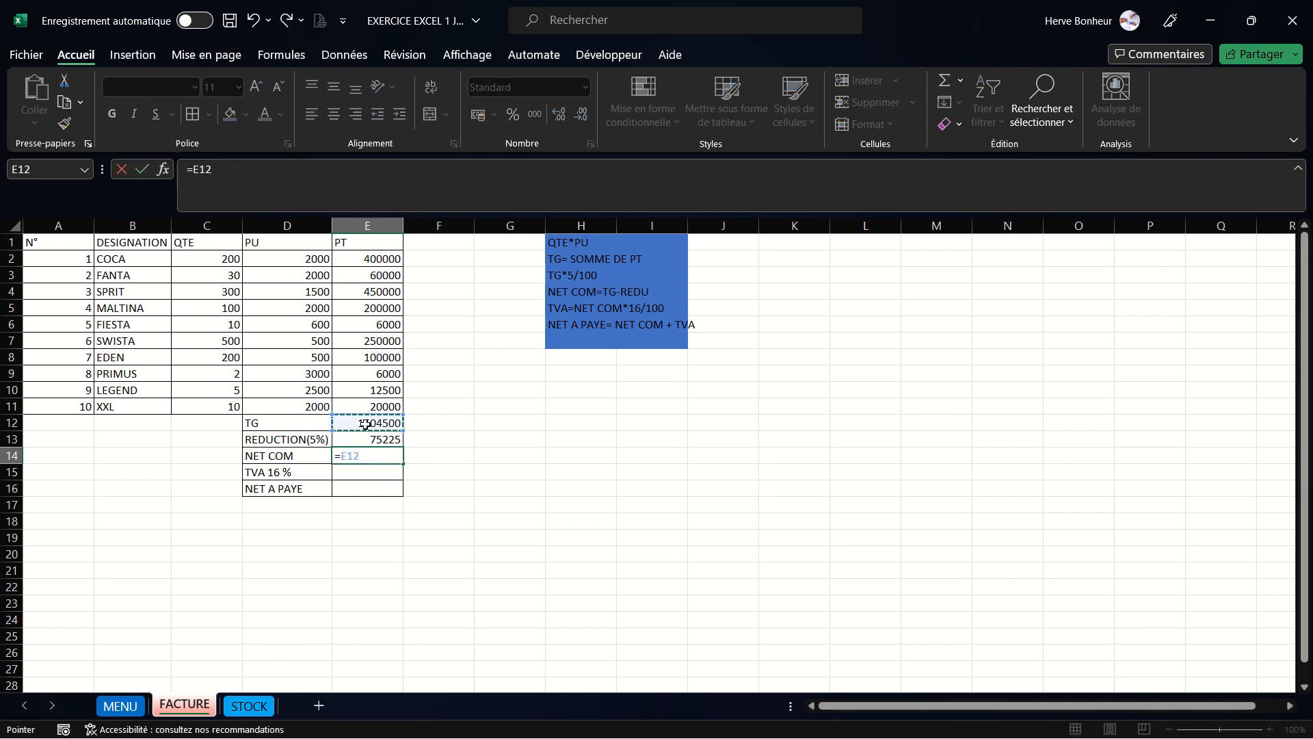
type("-")
left_click(367, 439)
key("Return")
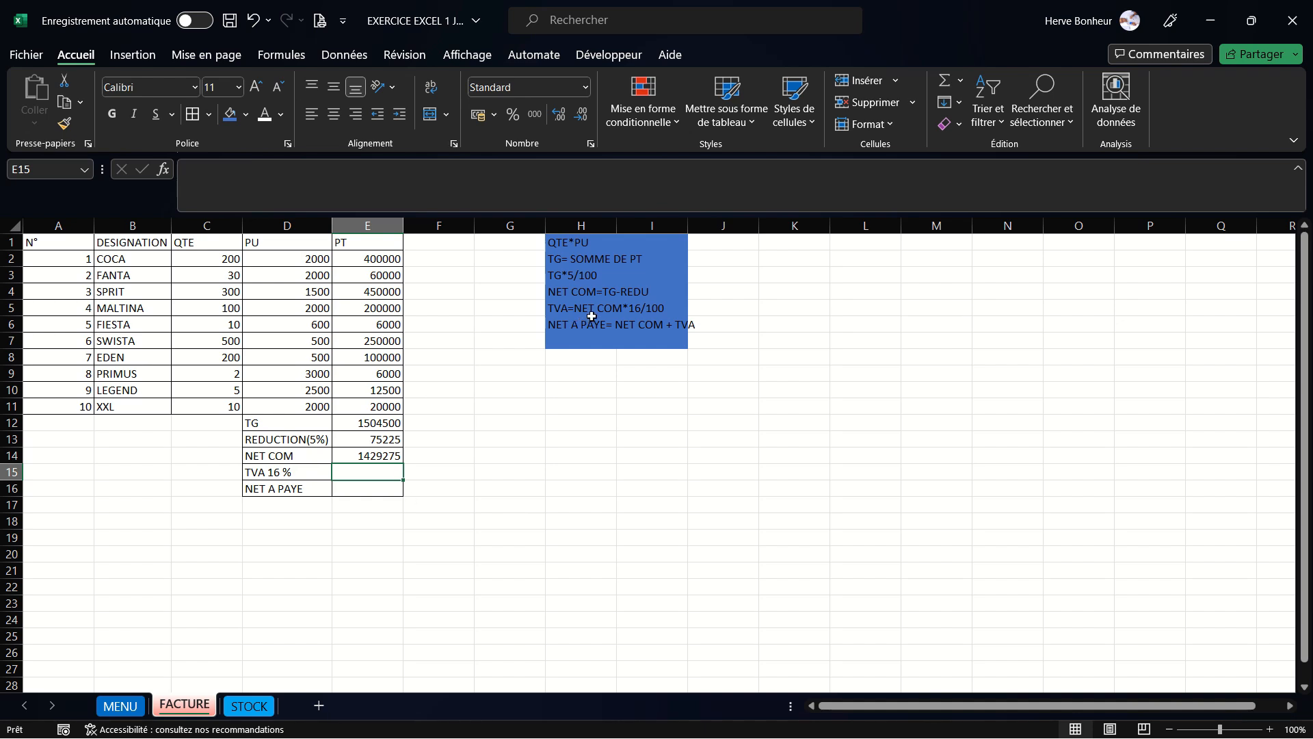
- Enter the formula =E14*16/100 in E15 to compute the 16% TVA on NET COM
type("=")
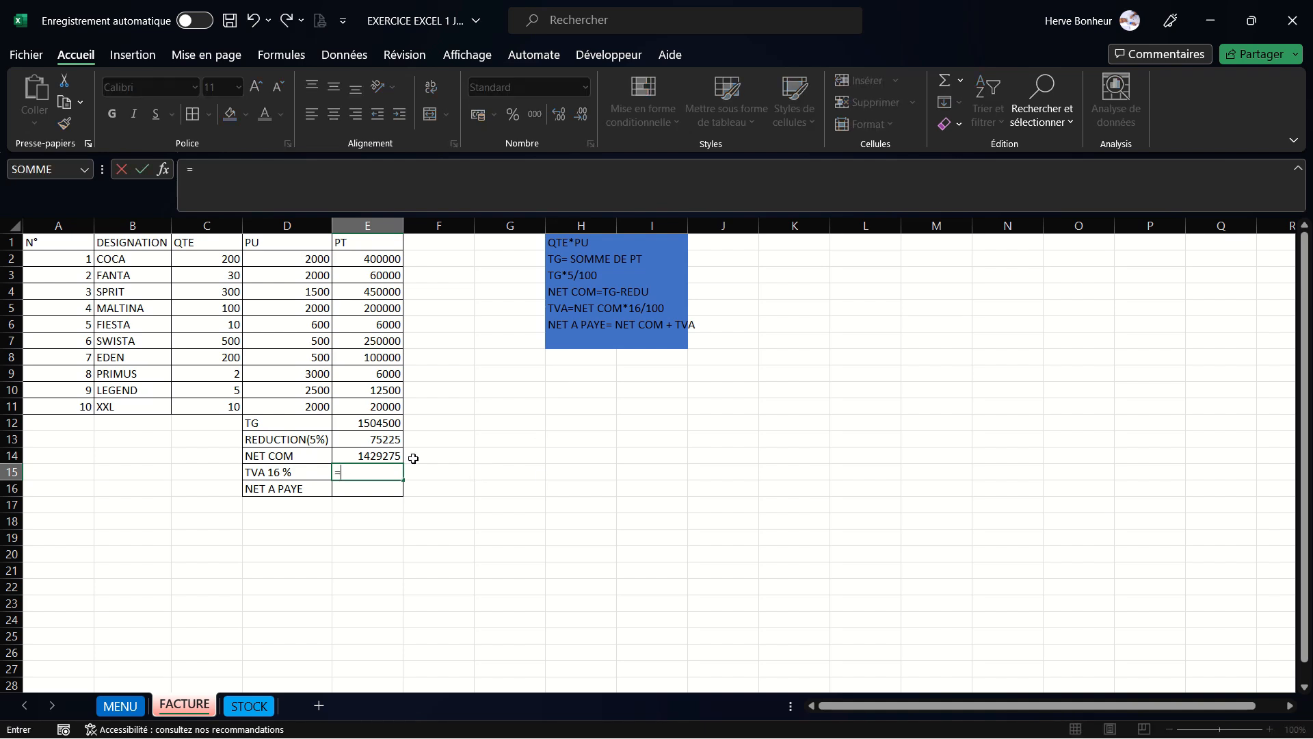
left_click(382, 456)
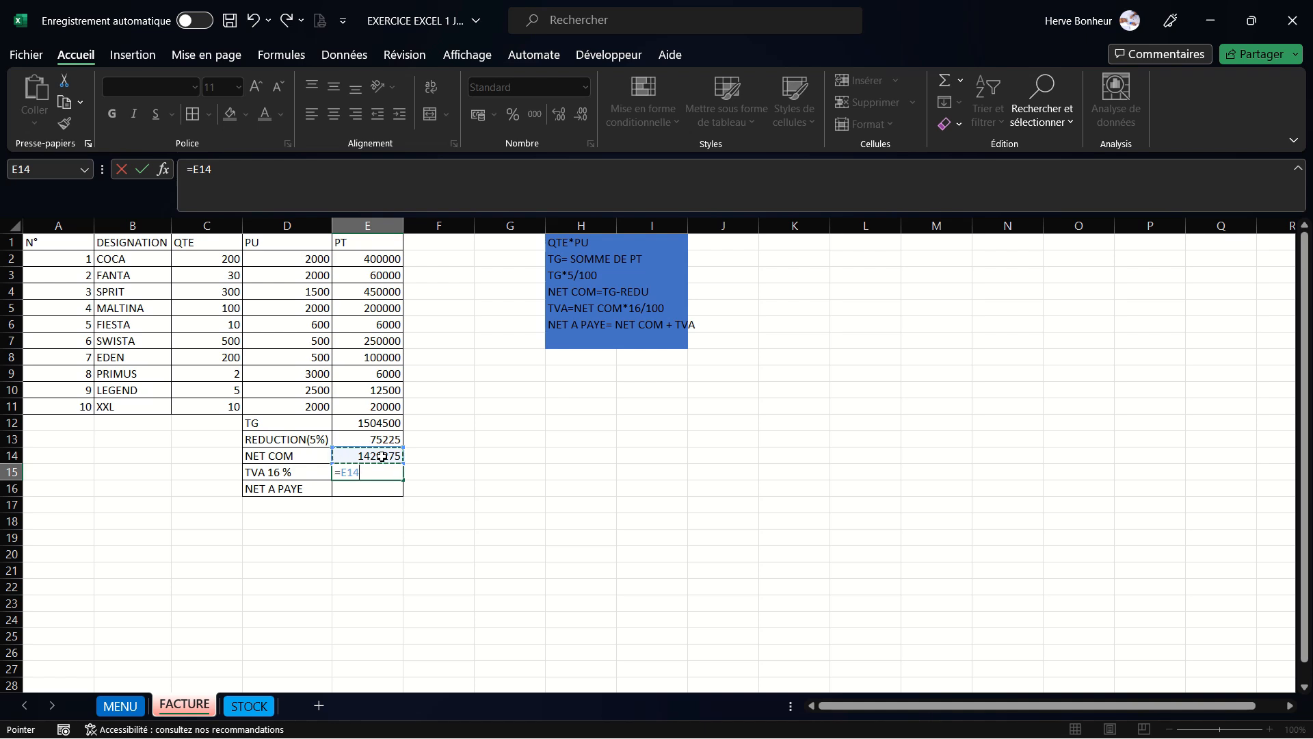
type("*16/100")
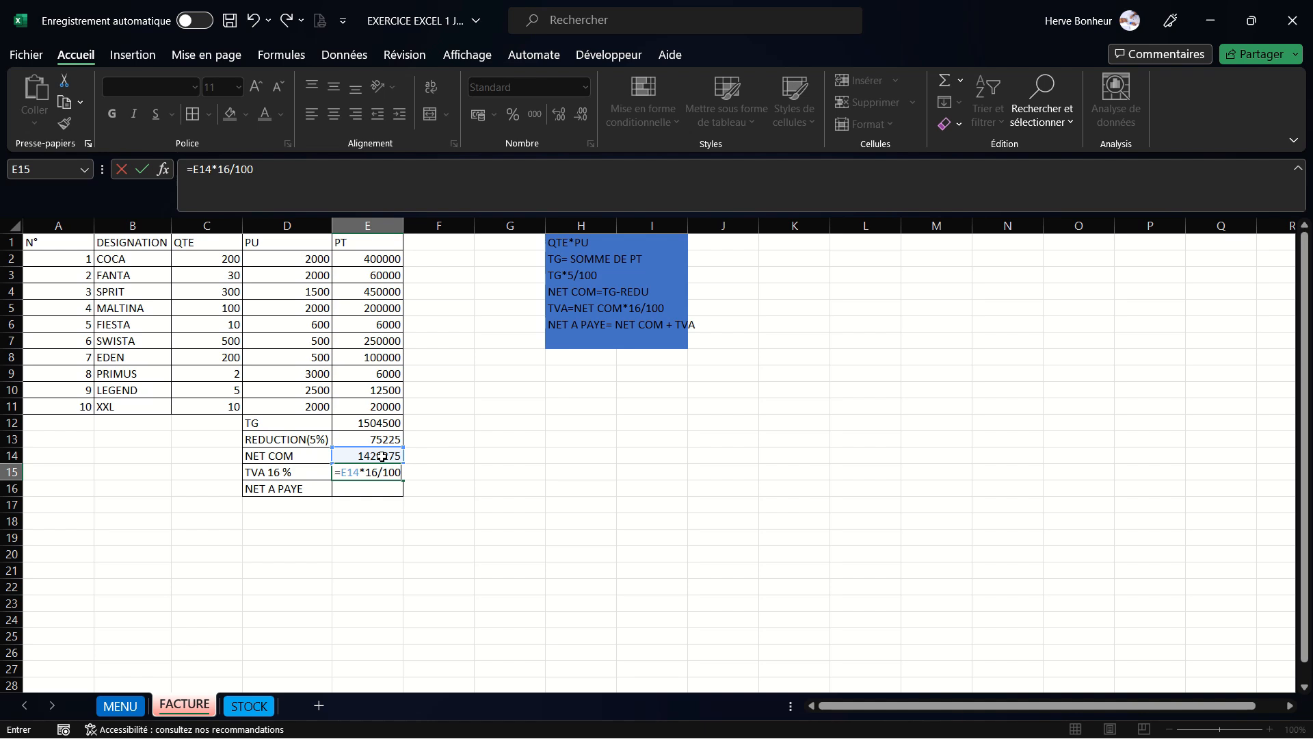
key("Return")
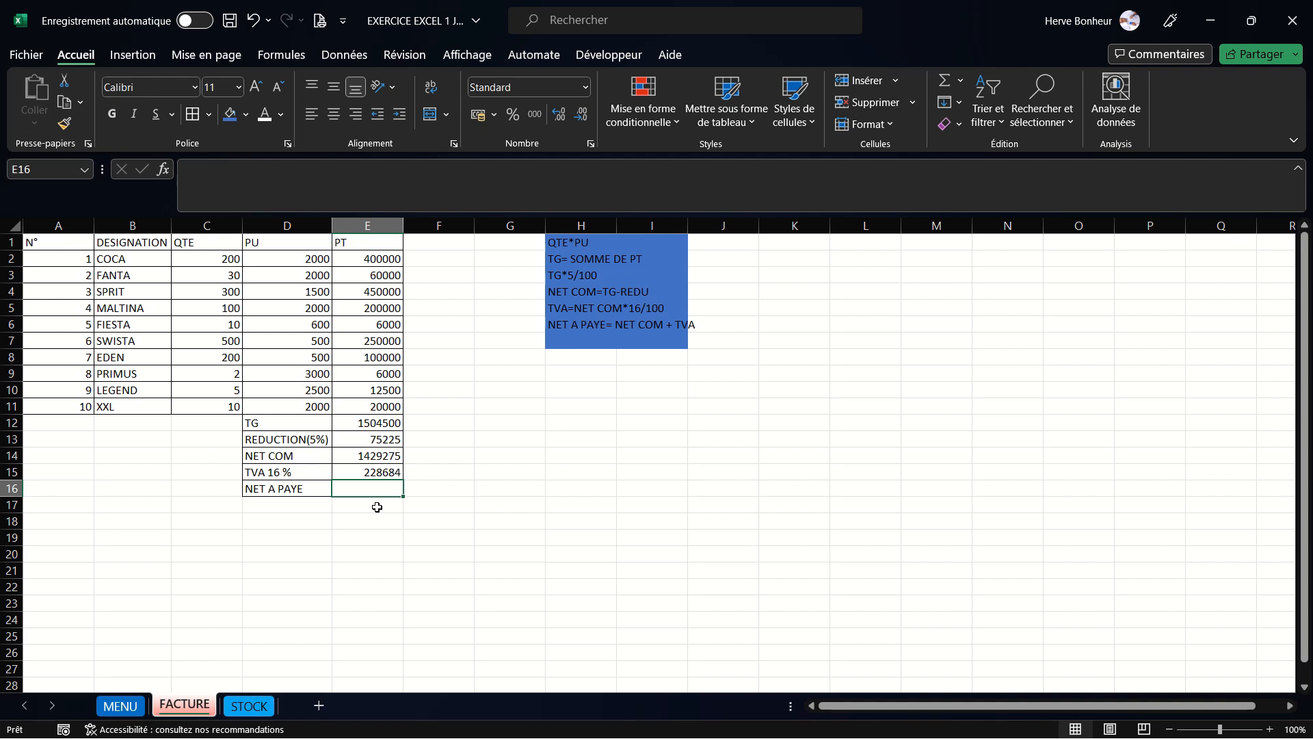
- Enter the formula +E14+E15 in E16 to compute NET A PAYE
type("+")
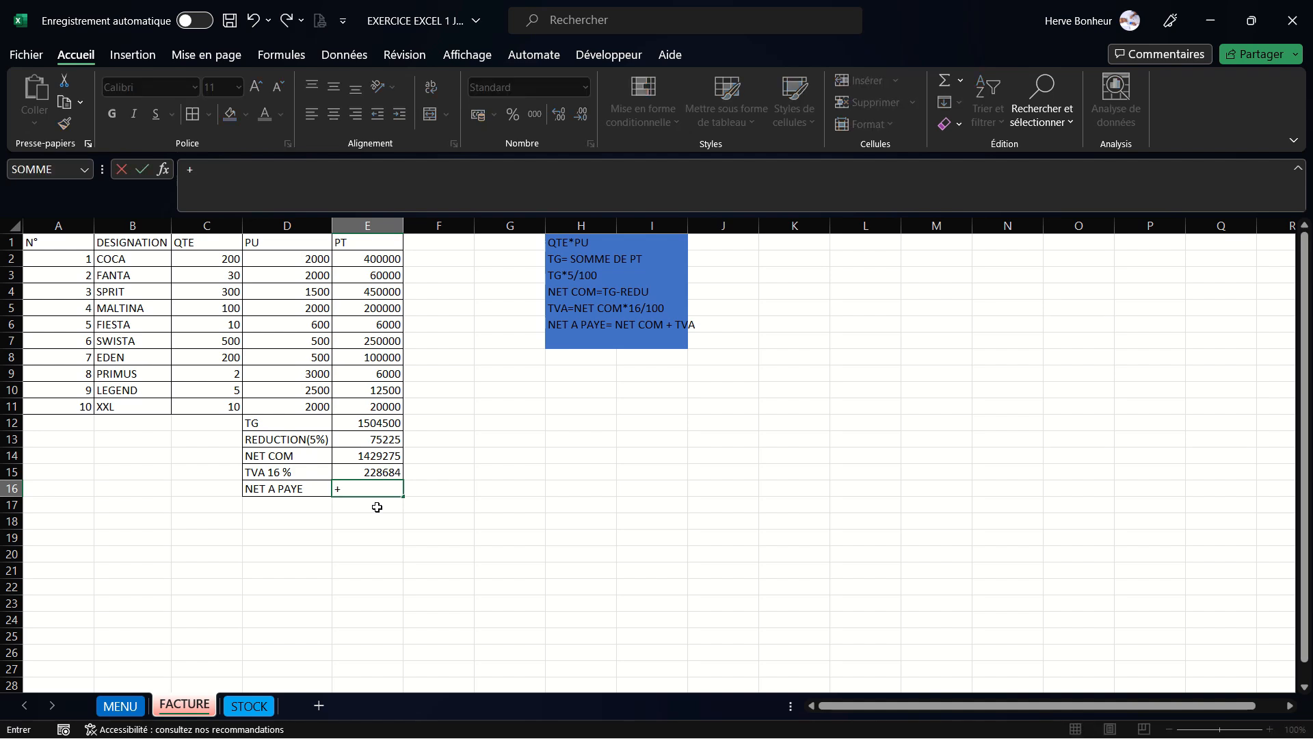
left_click(370, 455)
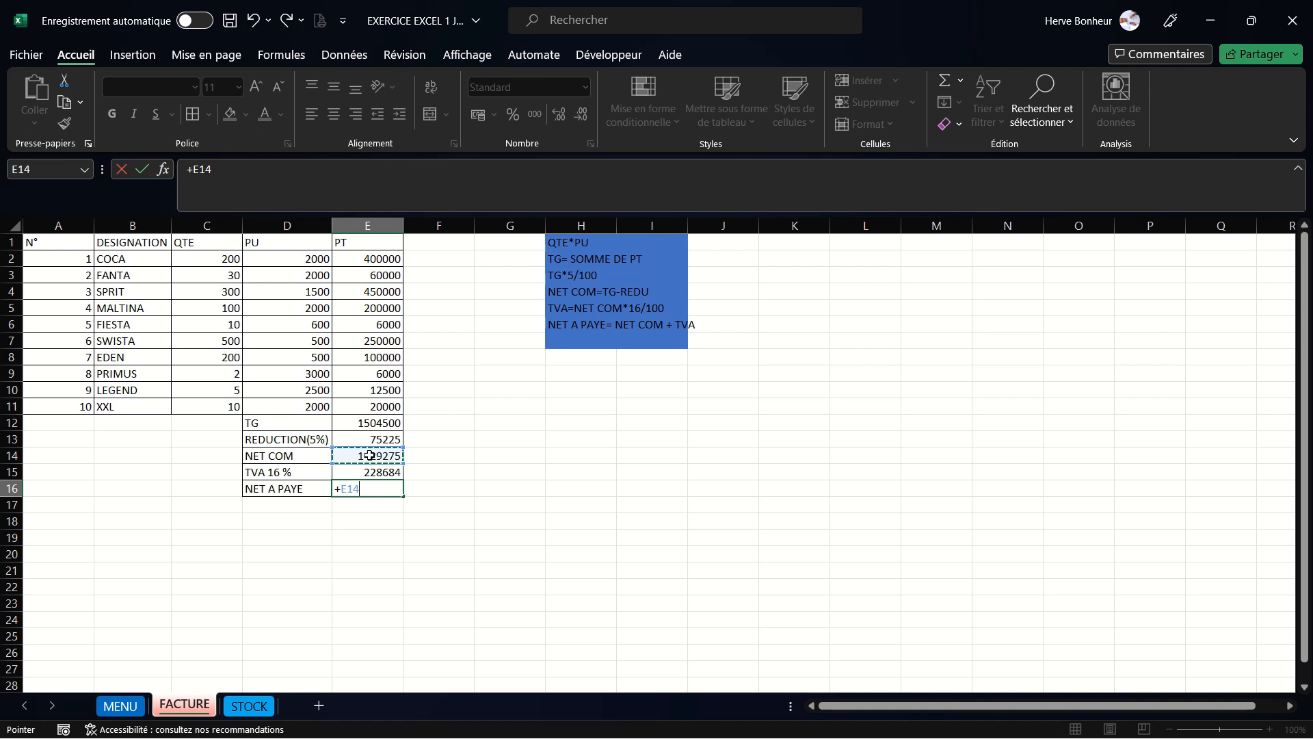
type("+")
left_click(381, 472)
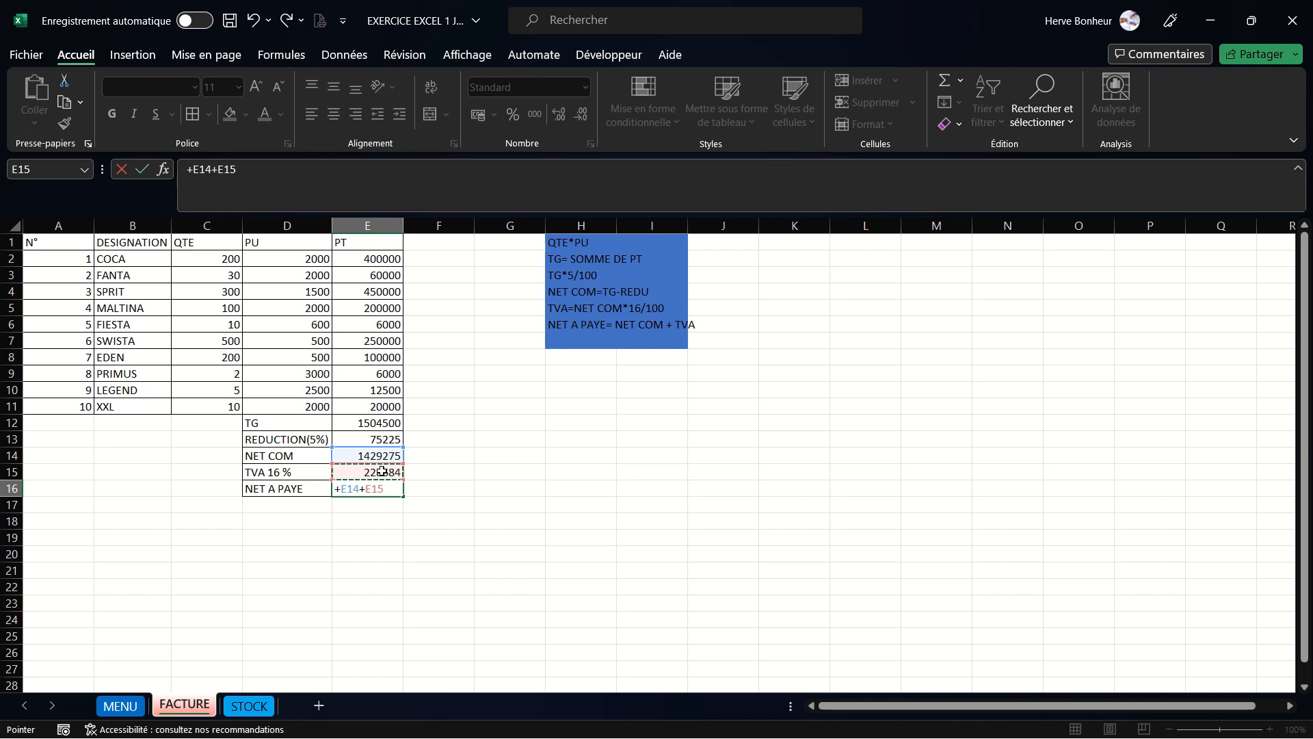
key("Return")
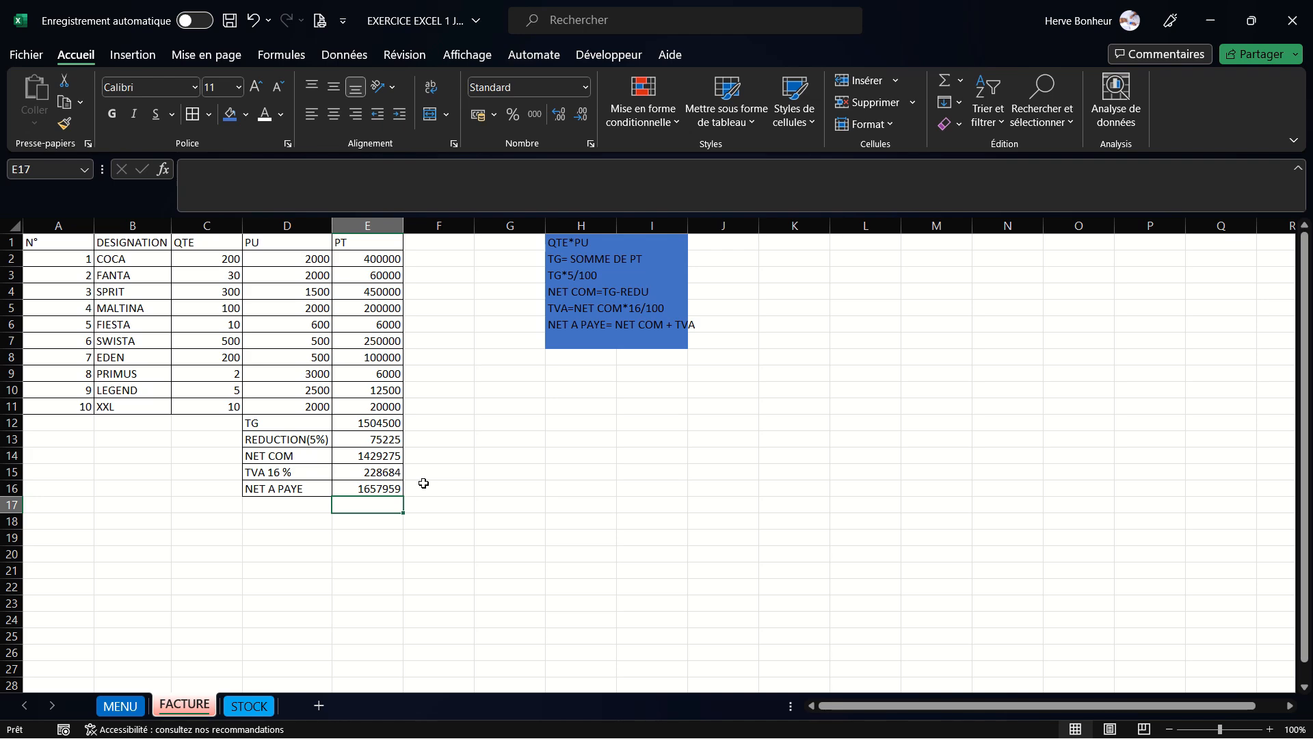
- Review the formulas in the summary cells E13 through E16
left_click(1270, 729)
left_click(1270, 729)
left_click(1270, 729)
left_click(1270, 730)
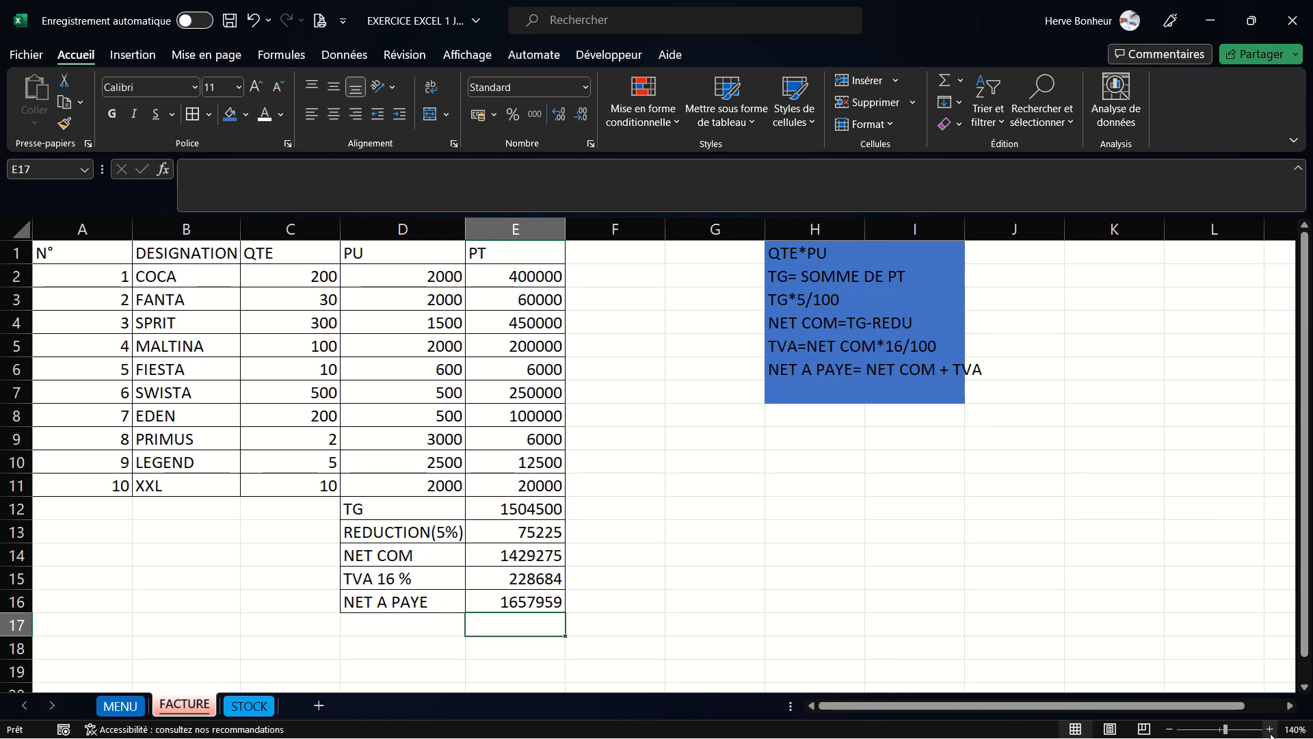
left_click(1270, 729)
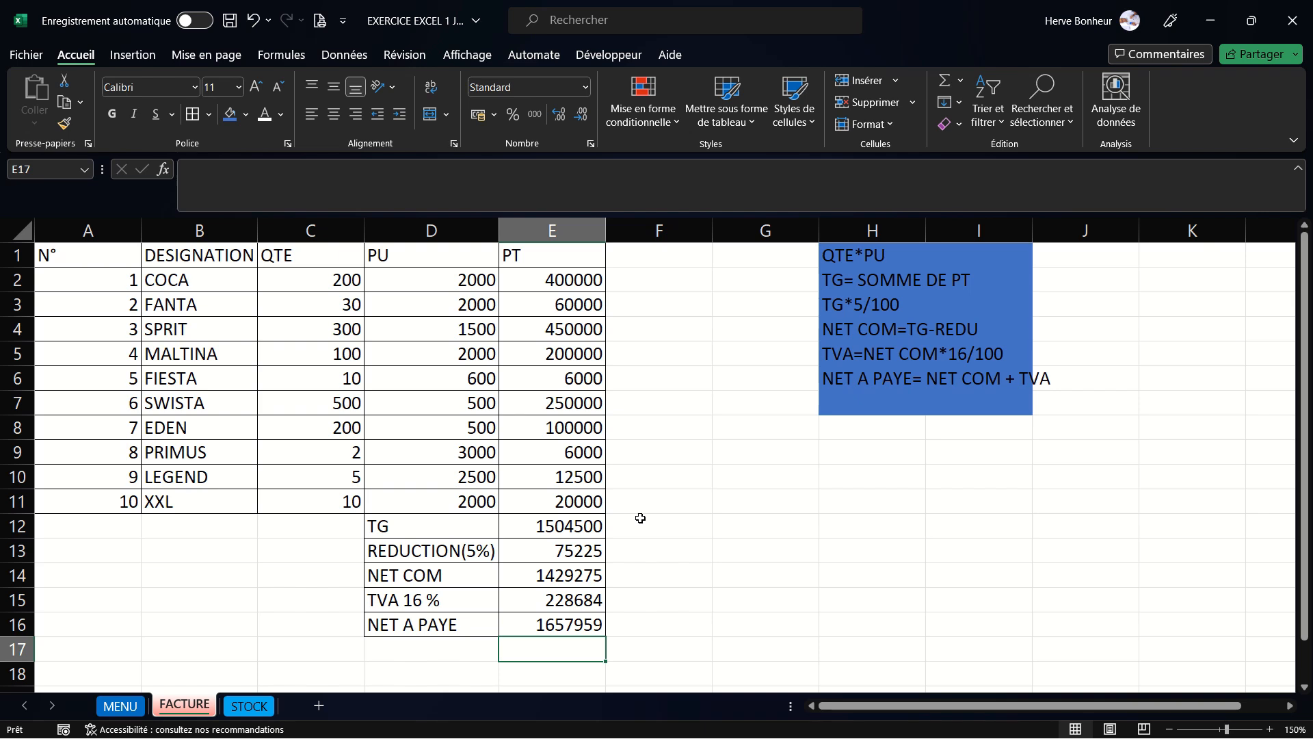
left_click(592, 550)
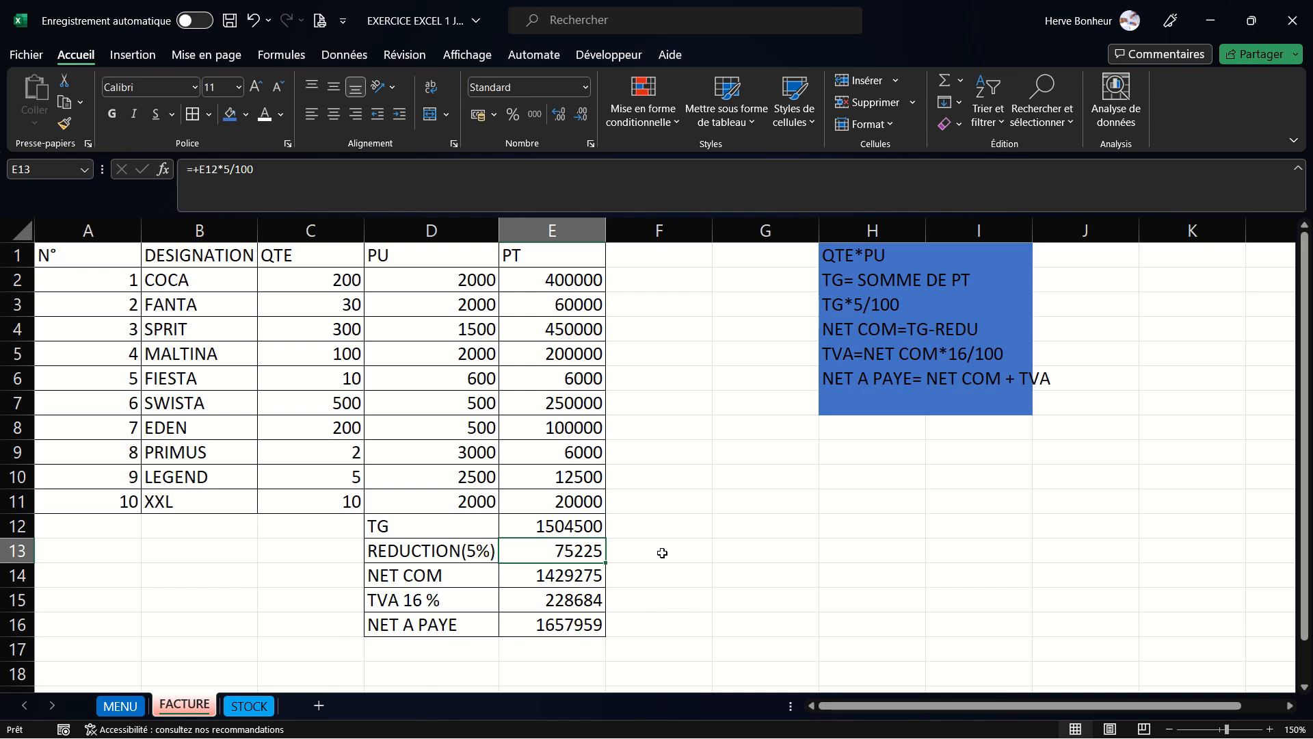
left_click(573, 576)
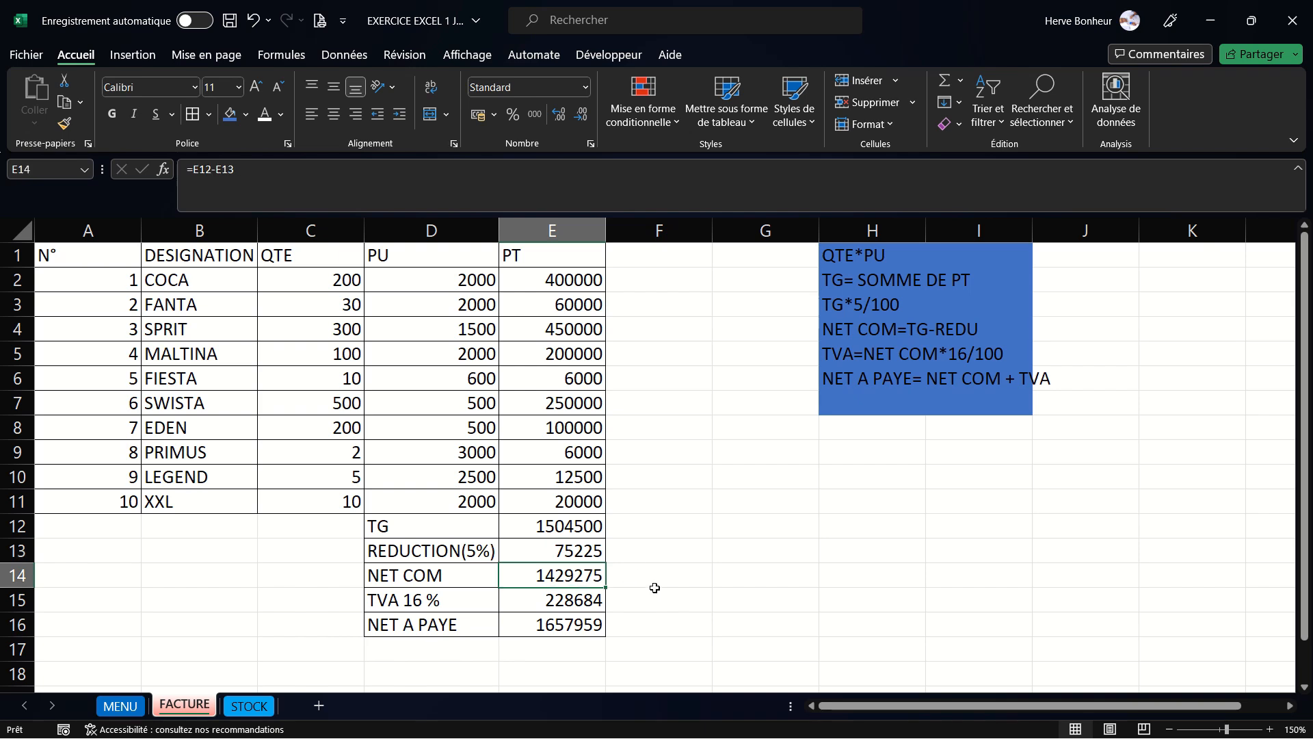
left_click(580, 600)
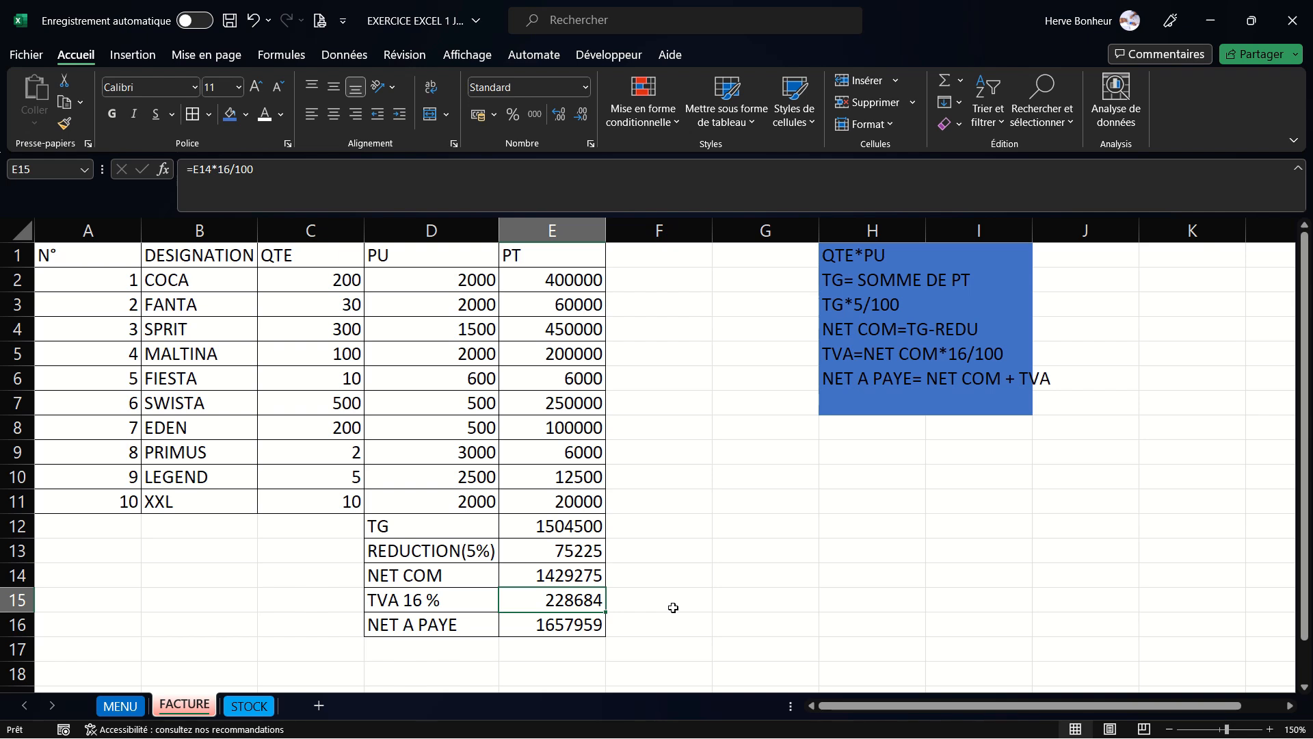
left_click(583, 626)
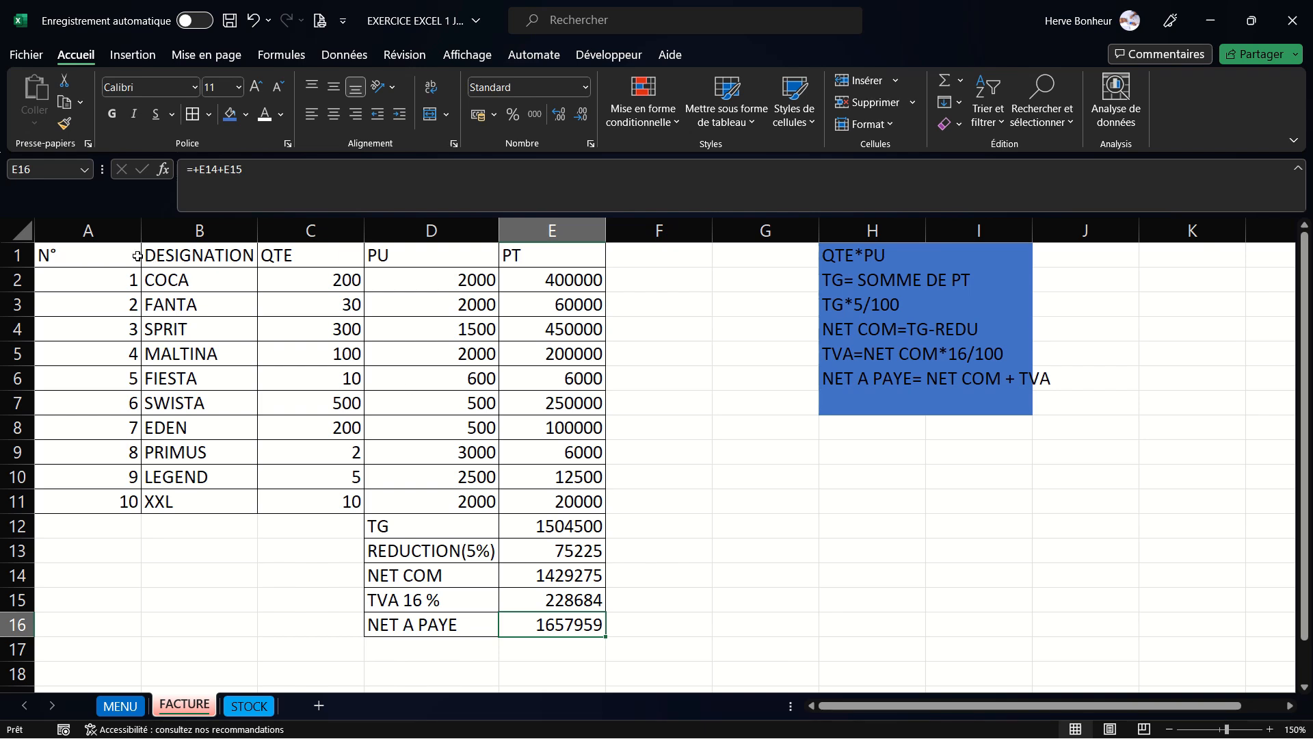
- Fill the header row A1:E1 with the Bleu, Accentuation1 background colour
left_click_drag(78, 259, 526, 247)
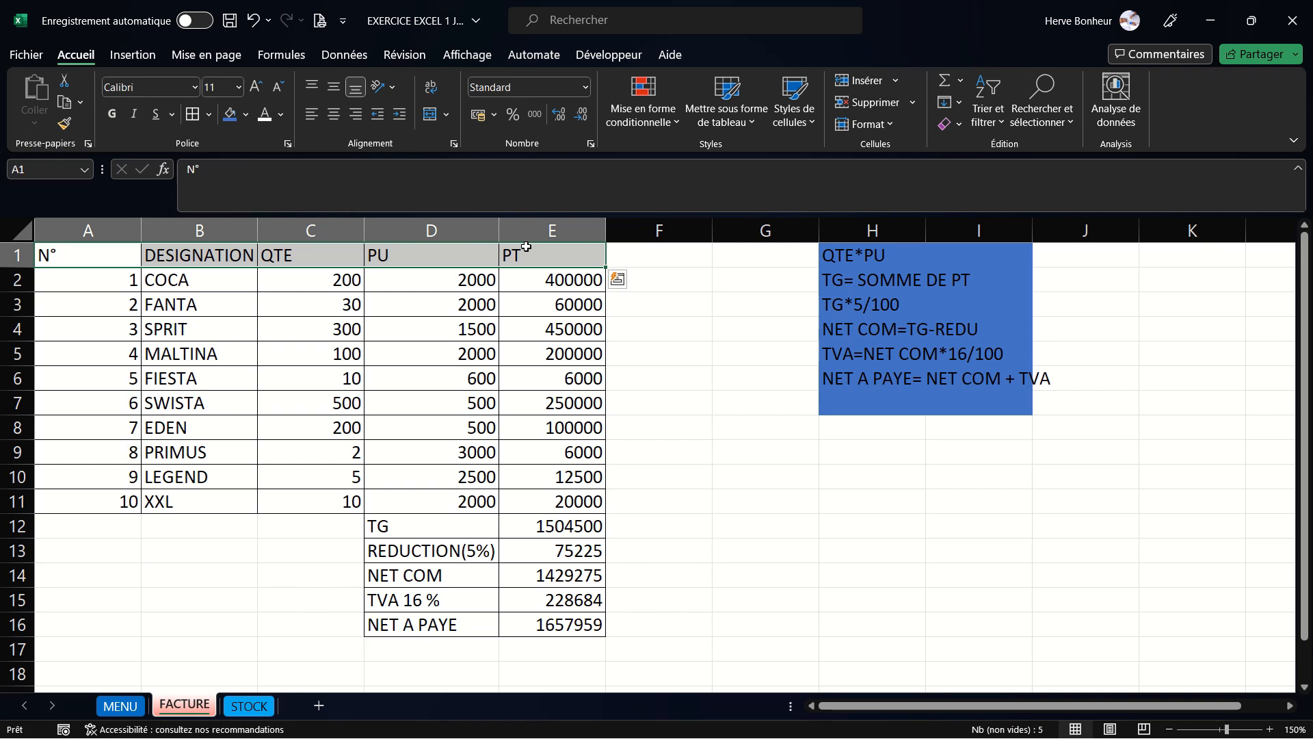
left_click(246, 114)
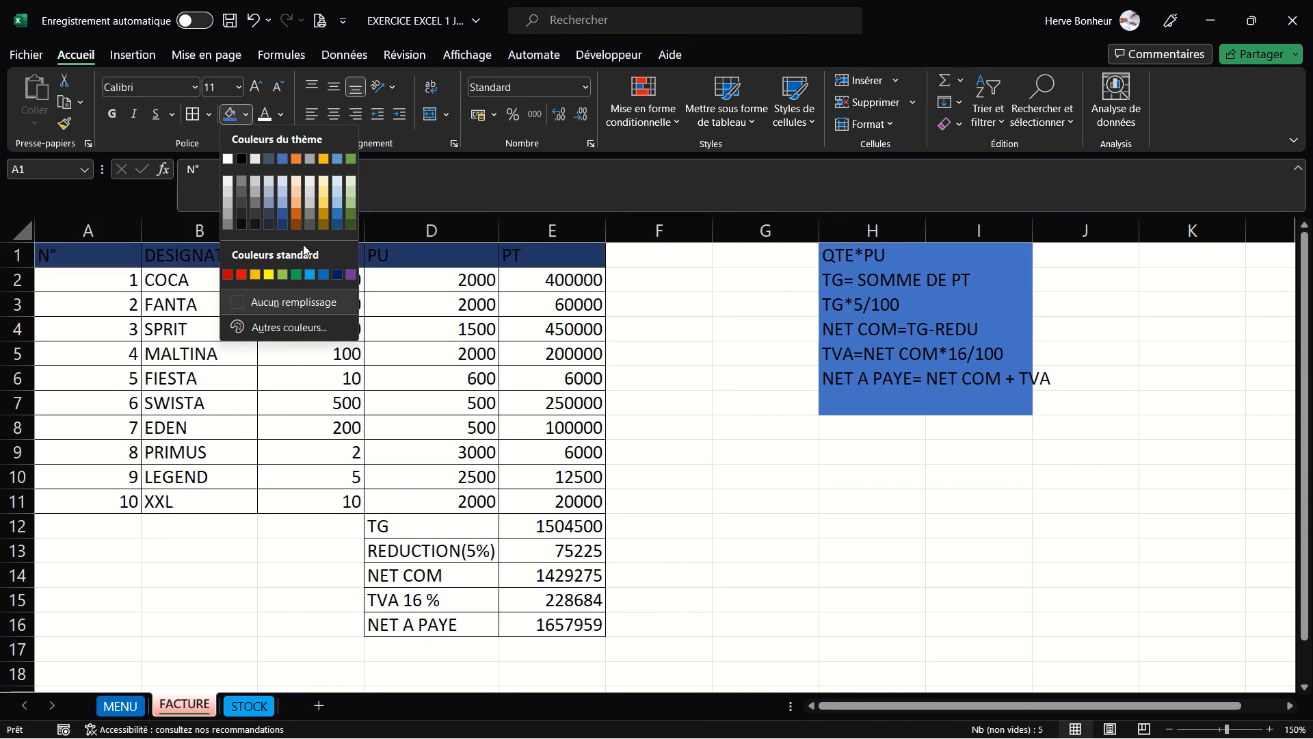
left_click(281, 159)
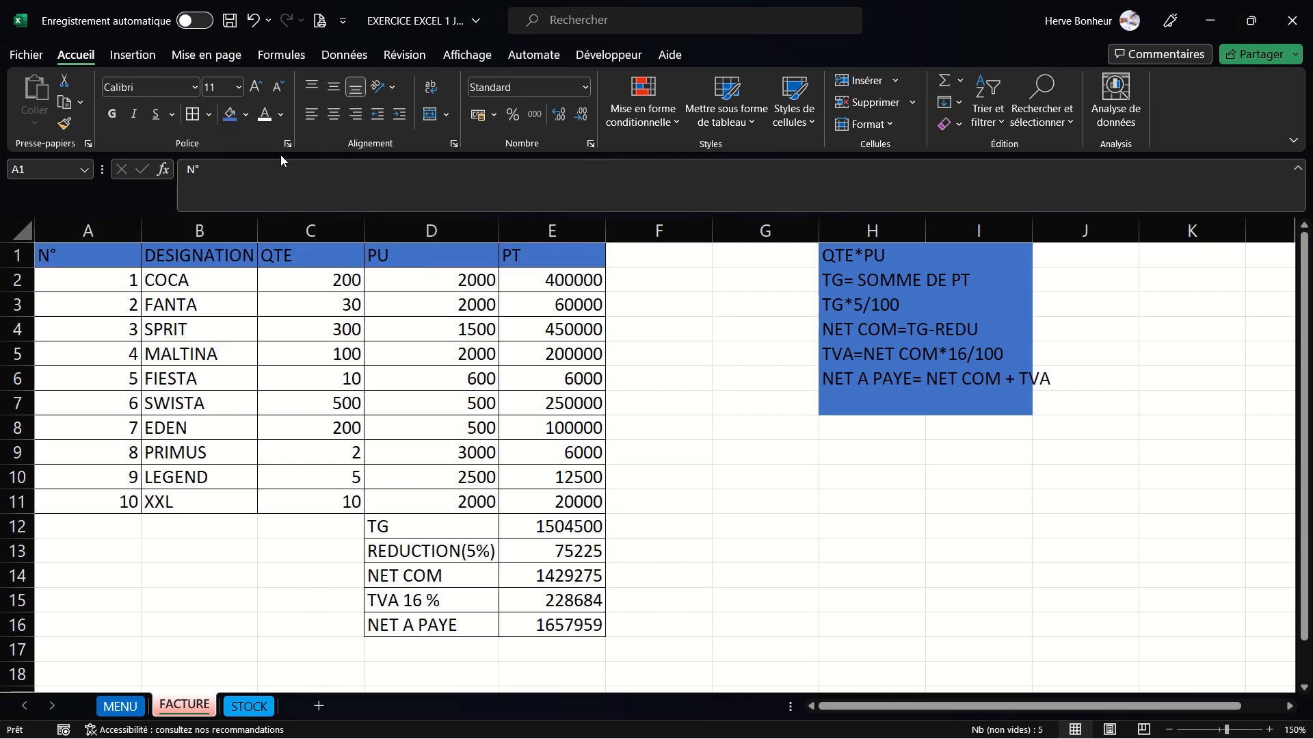
- Make the header row text white and bold
left_click(266, 117)
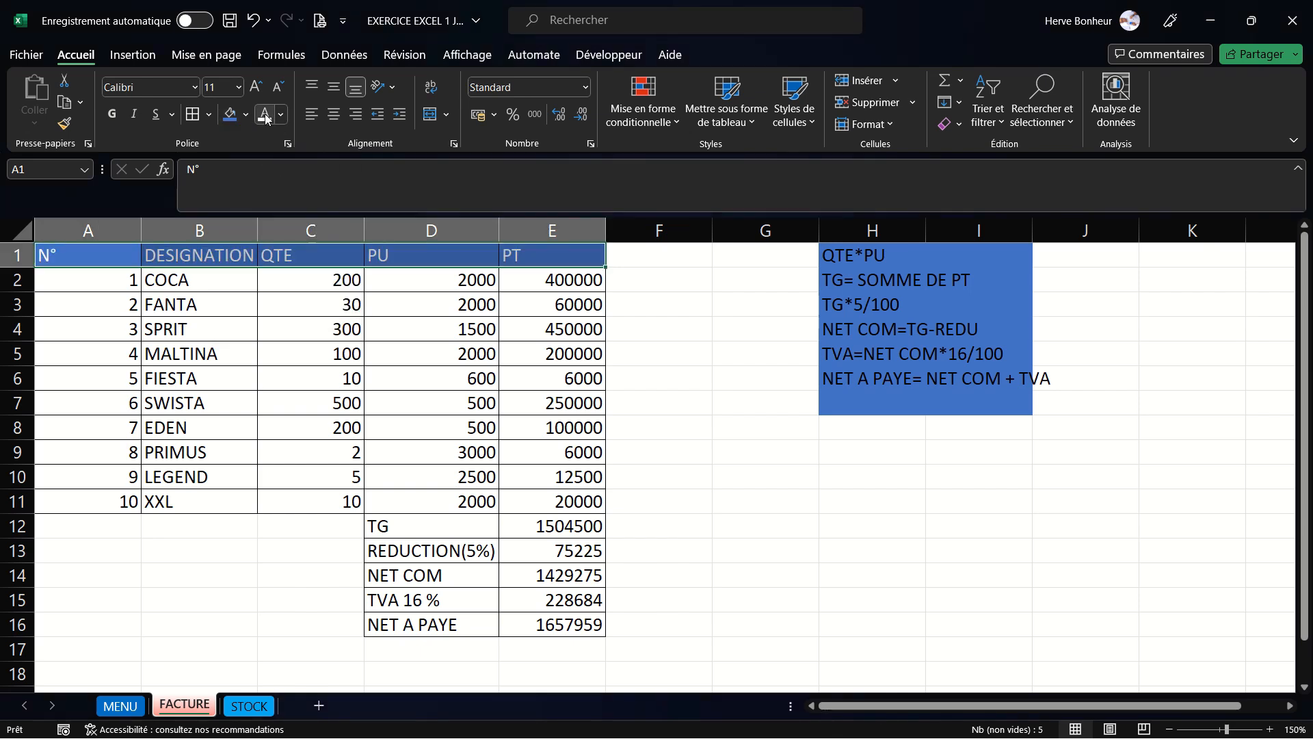
left_click(110, 115)
left_click(475, 414)
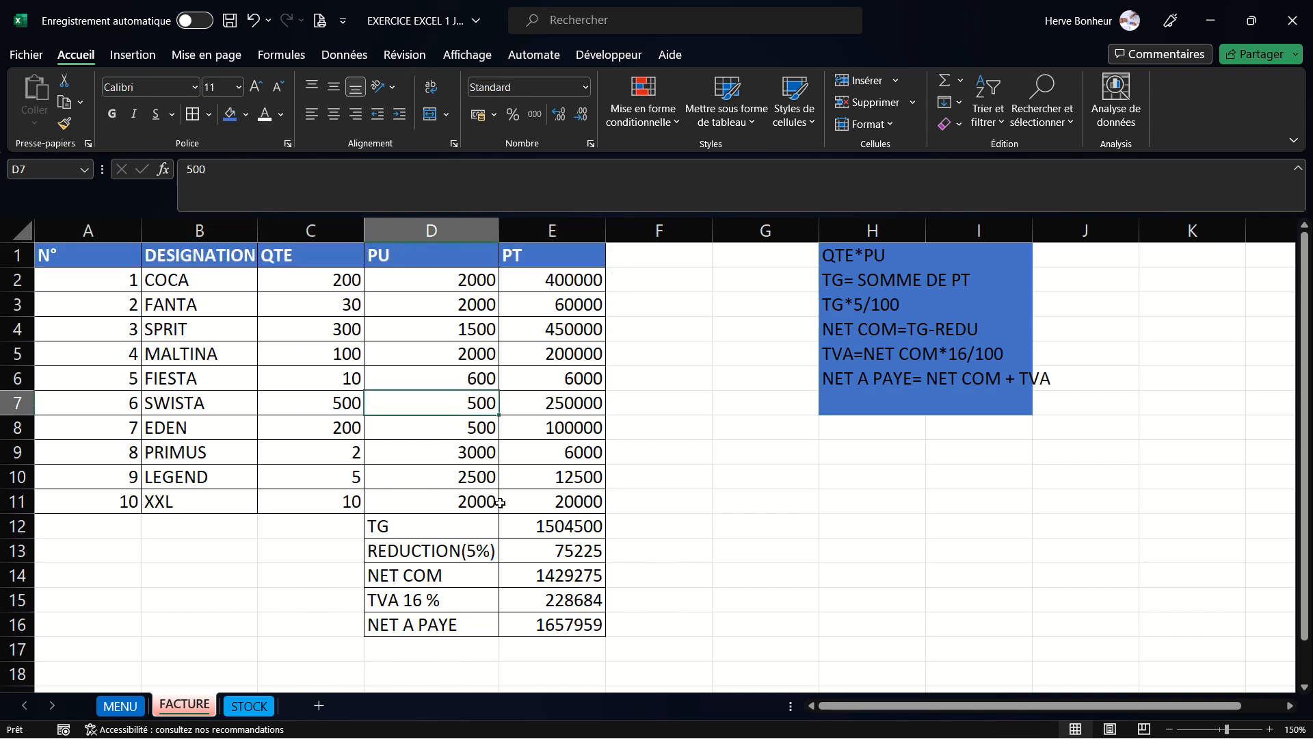
- Highlight the NET A PAYE amount in E16 with a blue fill and bold text
left_click(435, 626)
left_click(534, 623)
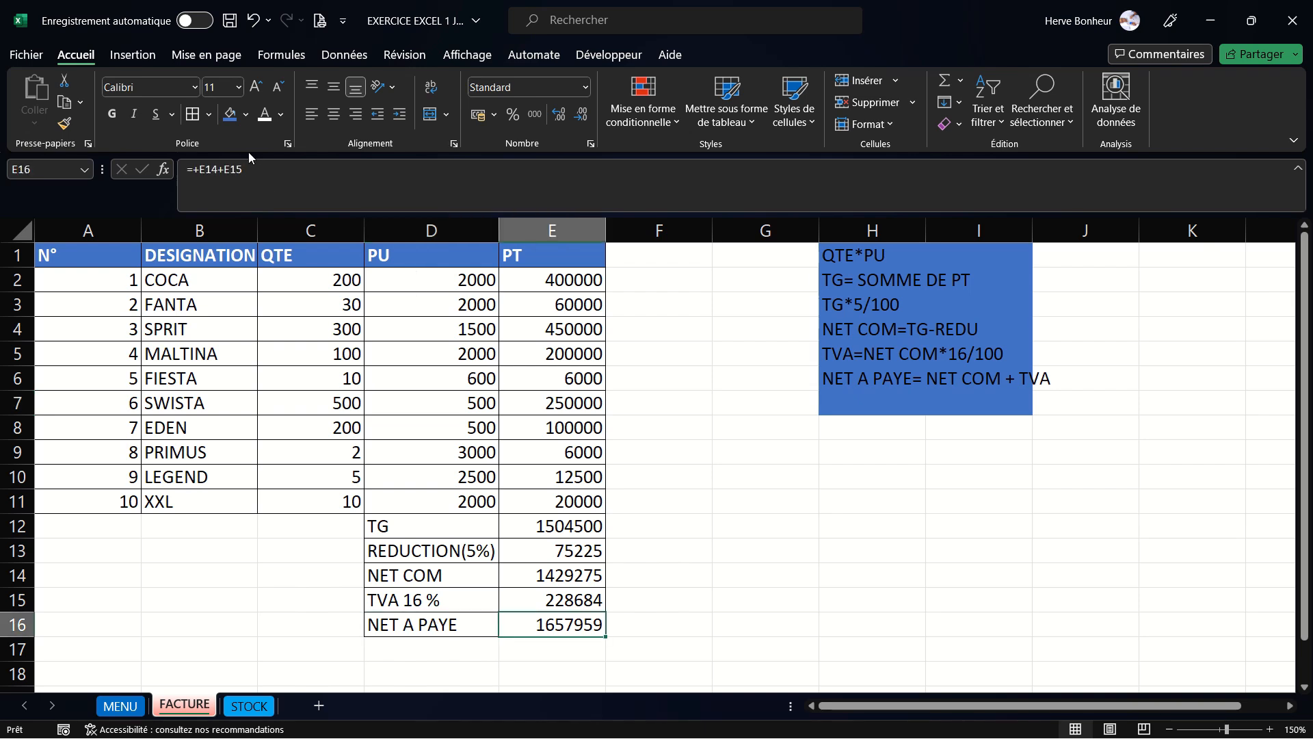
left_click(231, 114)
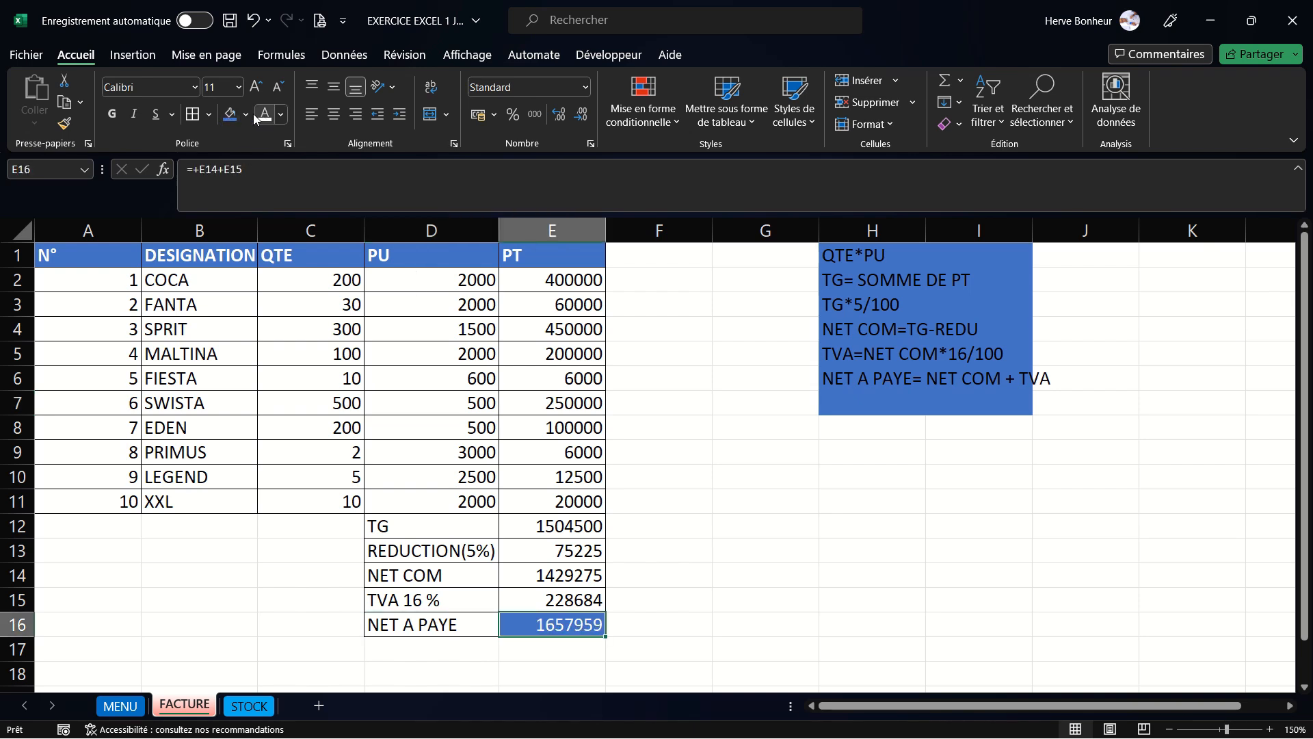
left_click(112, 115)
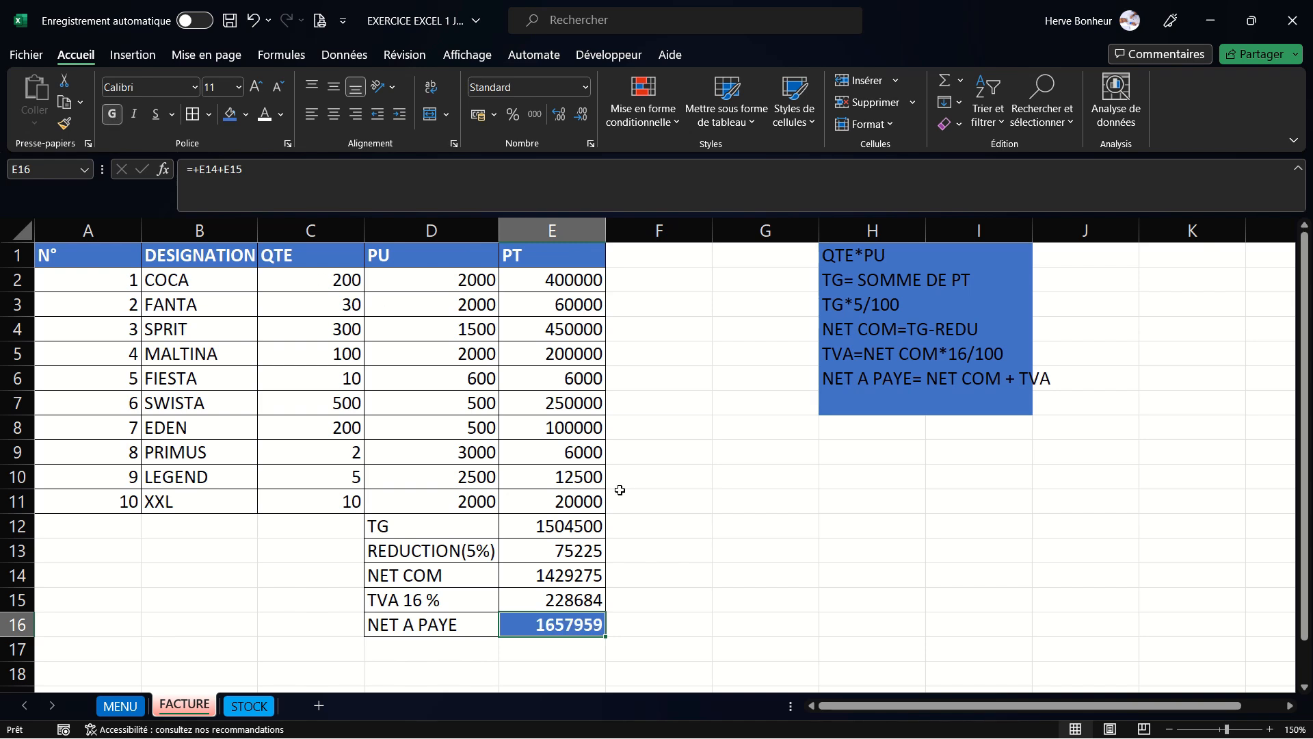
left_click(727, 579)
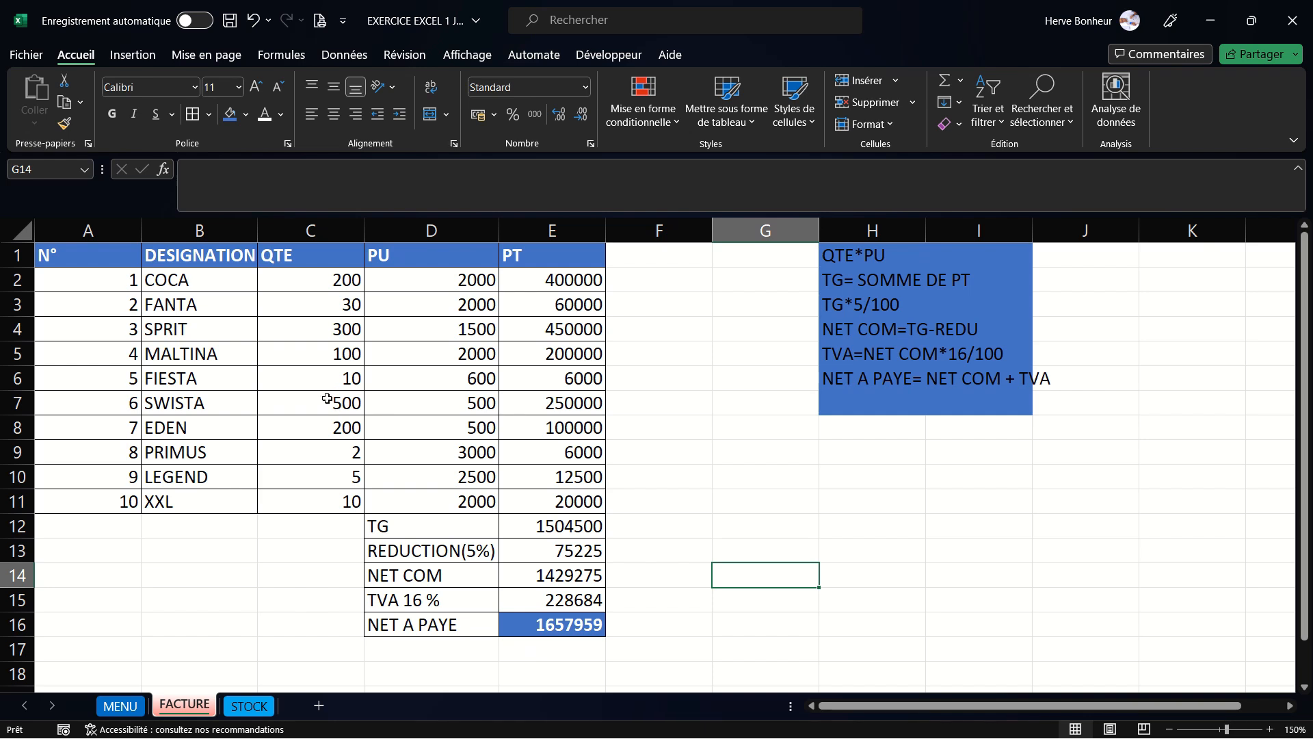
- Change the COCA quantity in C2 to 180
left_click(335, 282)
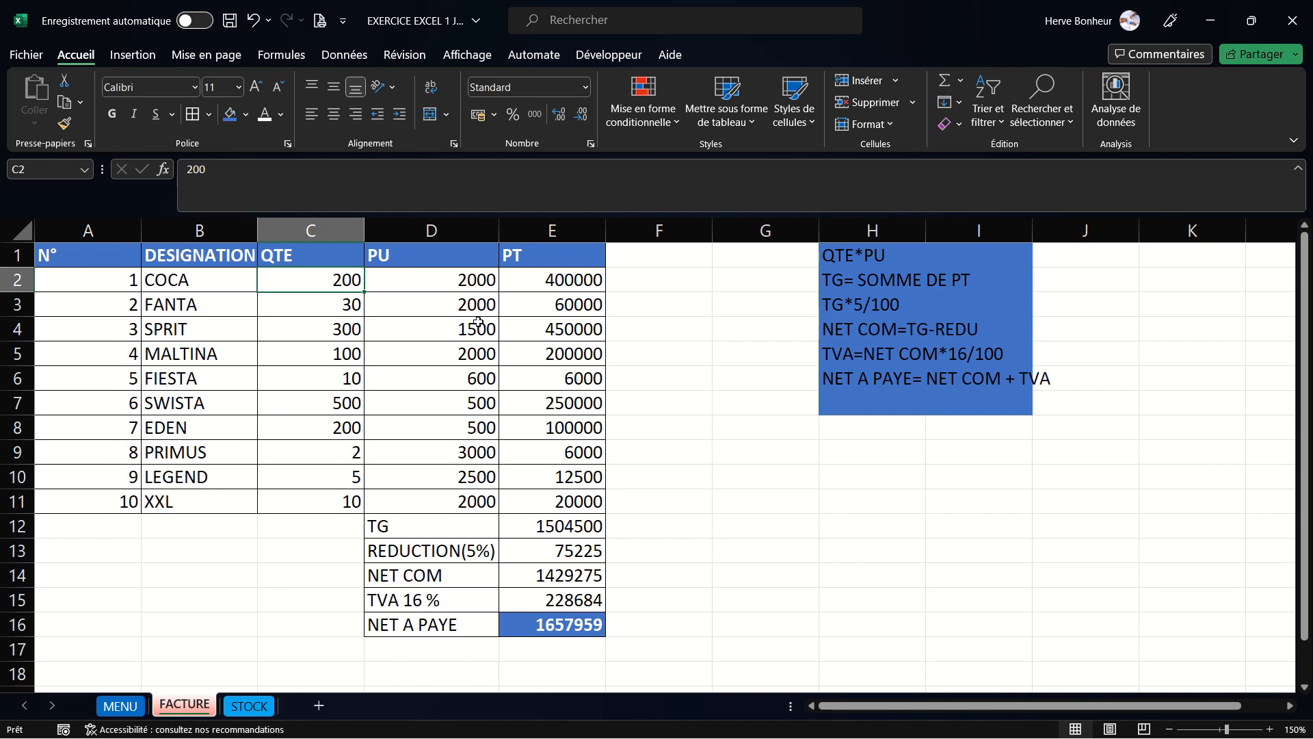
type("&")
key("BackSpace")
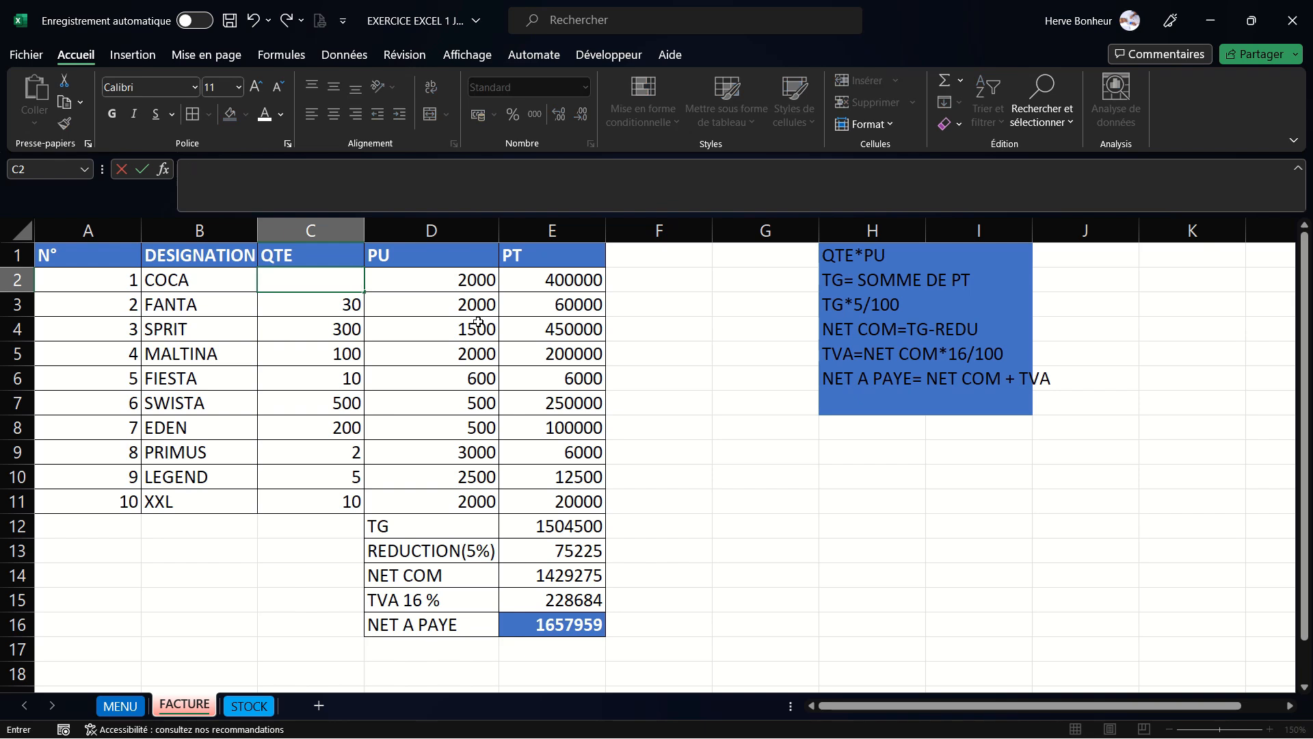
type("180")
key("Return")
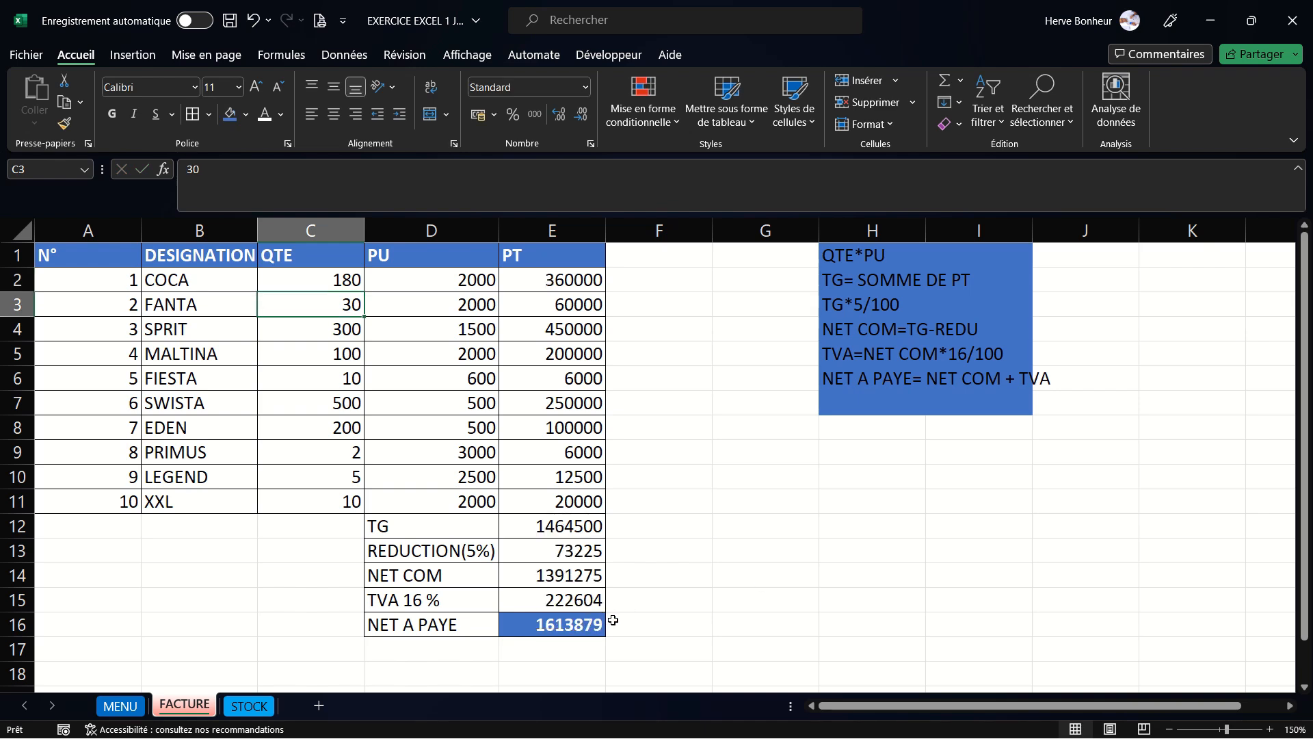
- Change the COCA quantity in C2 to 150
left_click(338, 280)
type("1")
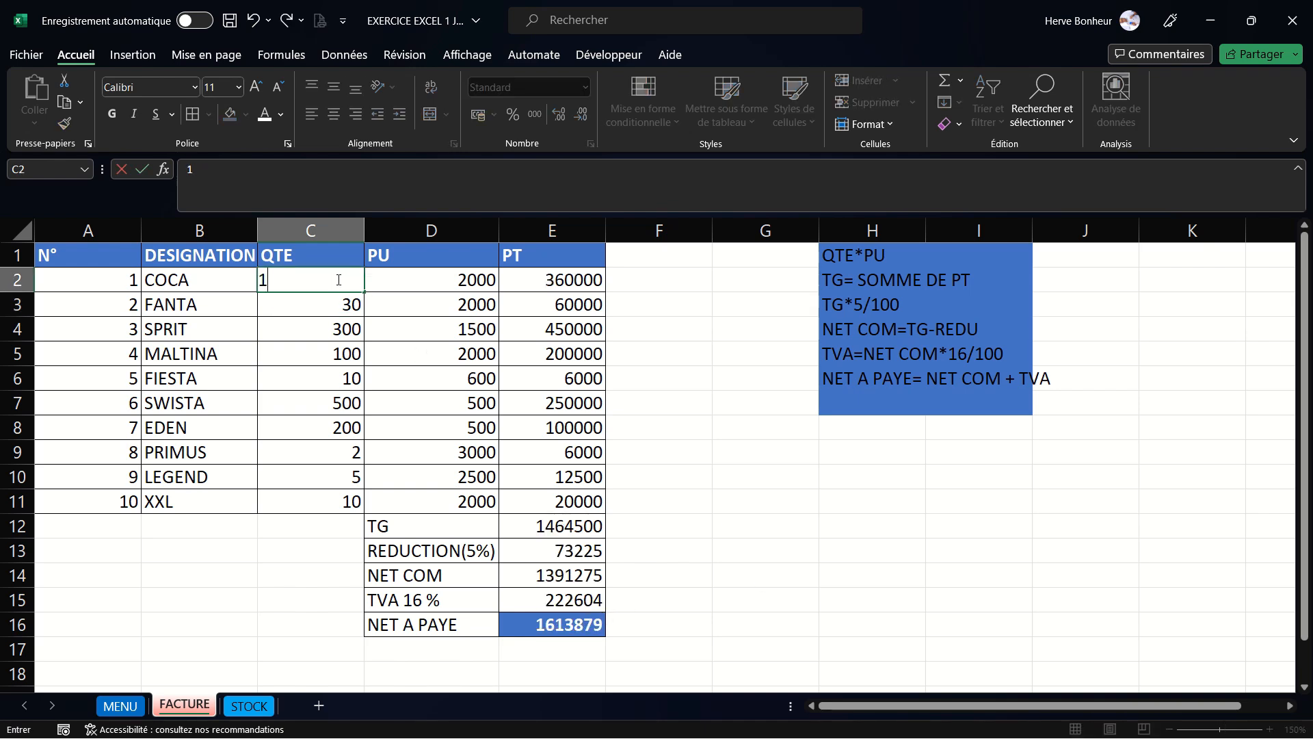
type("50")
key("Return")
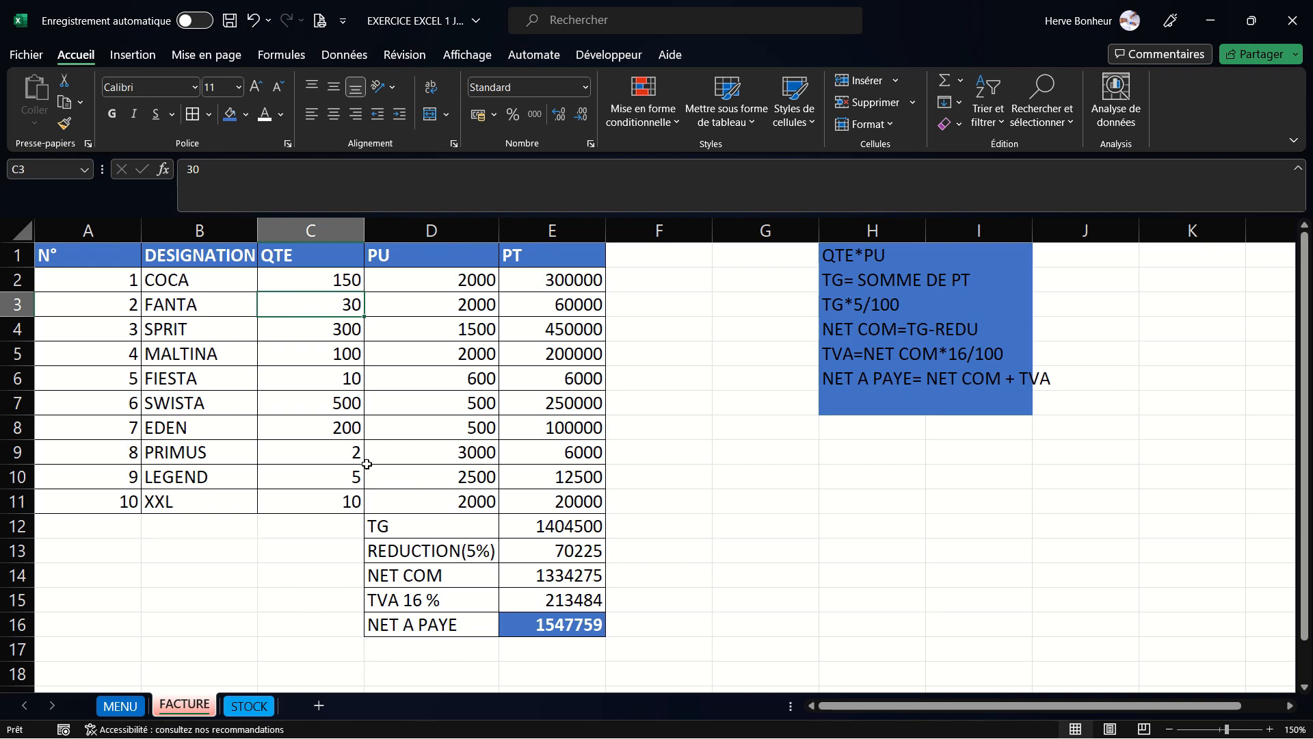
- Change the EDEN quantity in C8 to 100
left_click(342, 430)
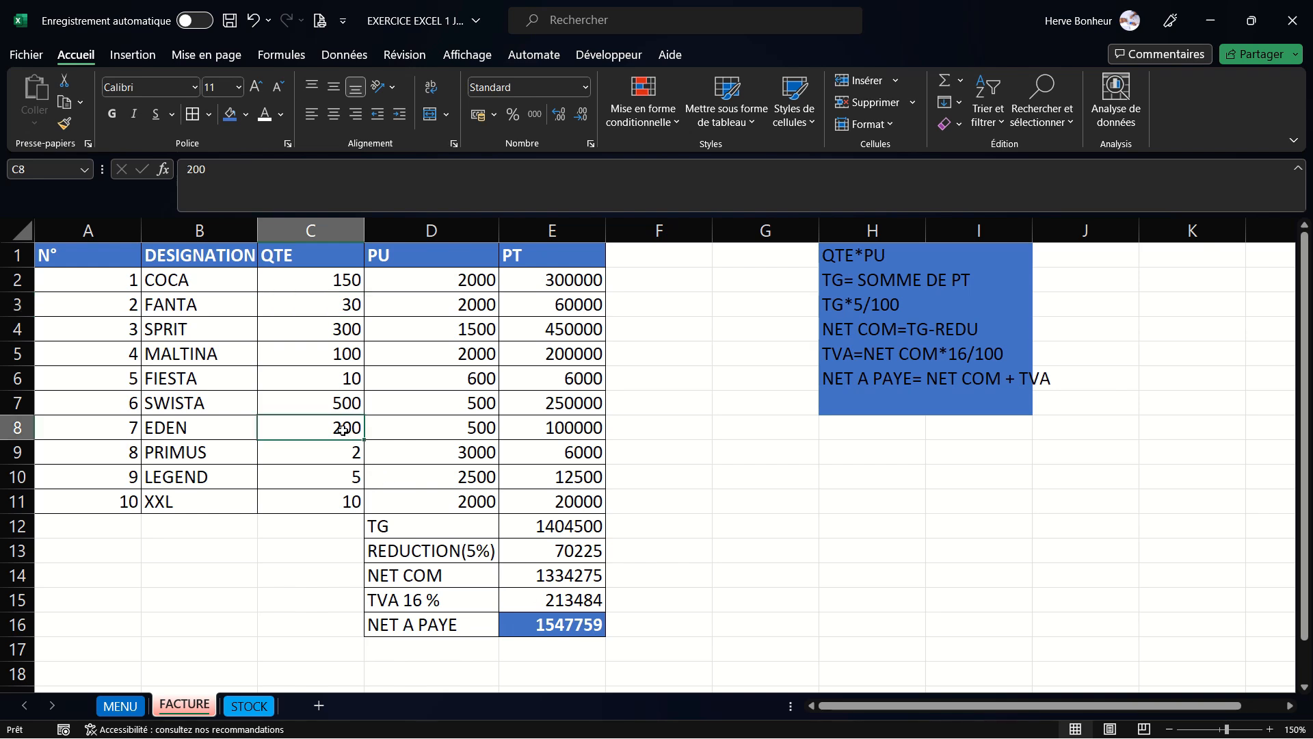
type("100")
key("Return")
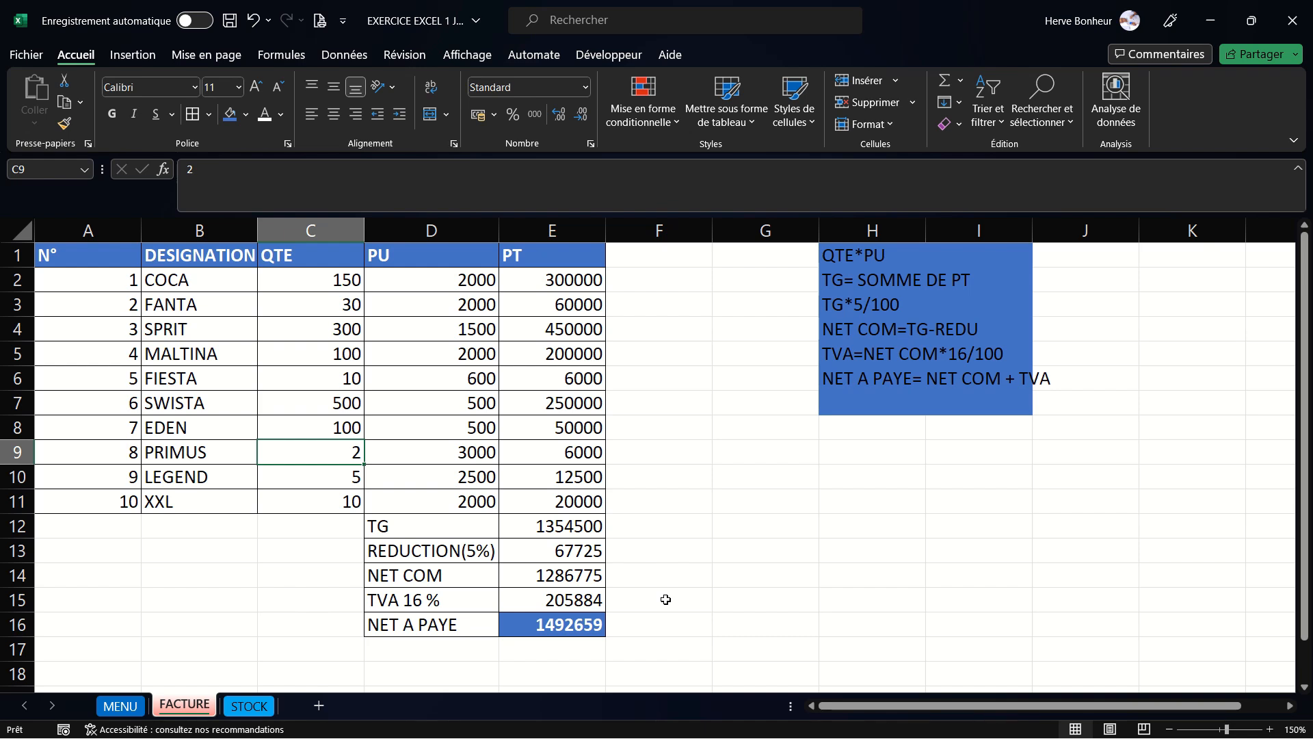
mouse_move(560, 5)
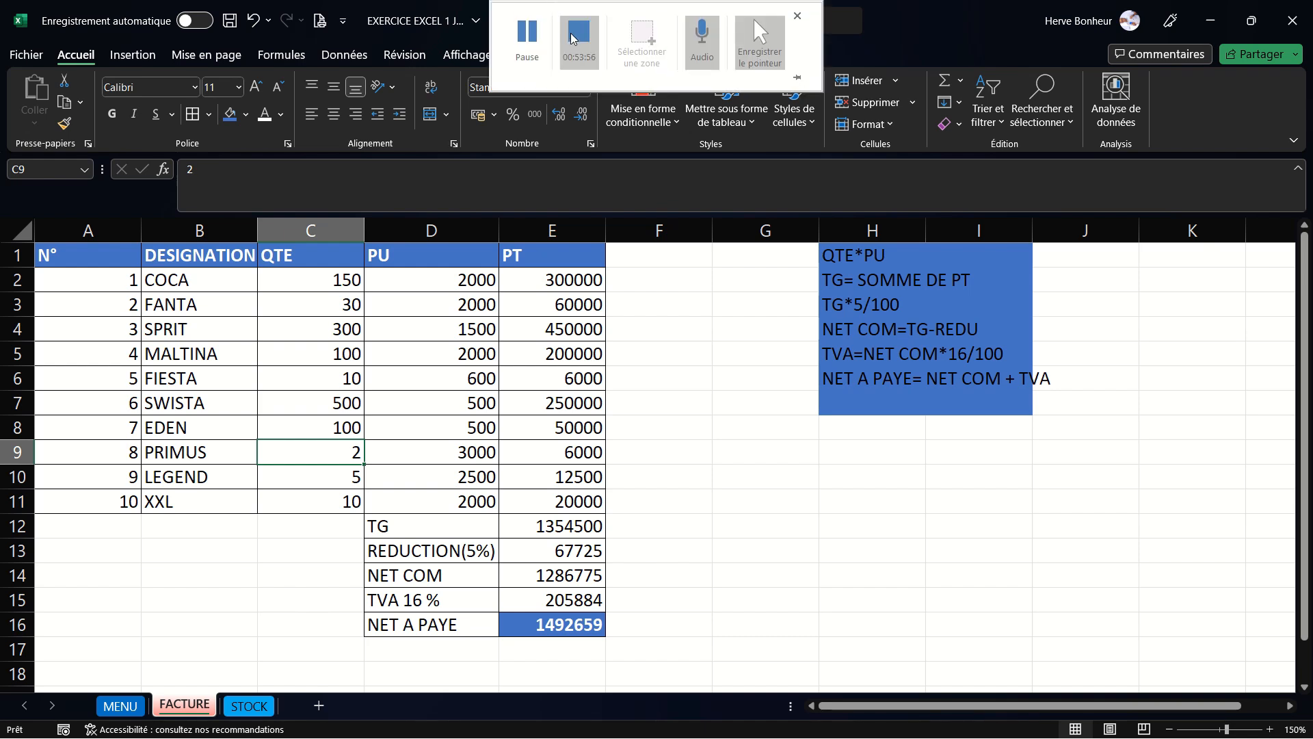